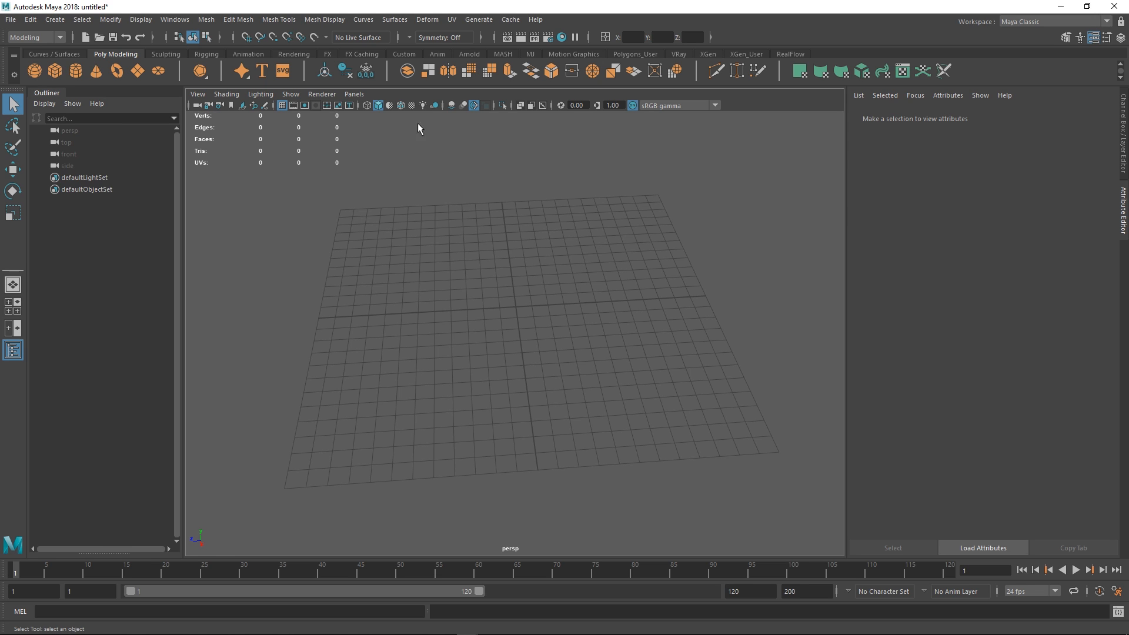
alt+drag(401, 245, 402, 247)
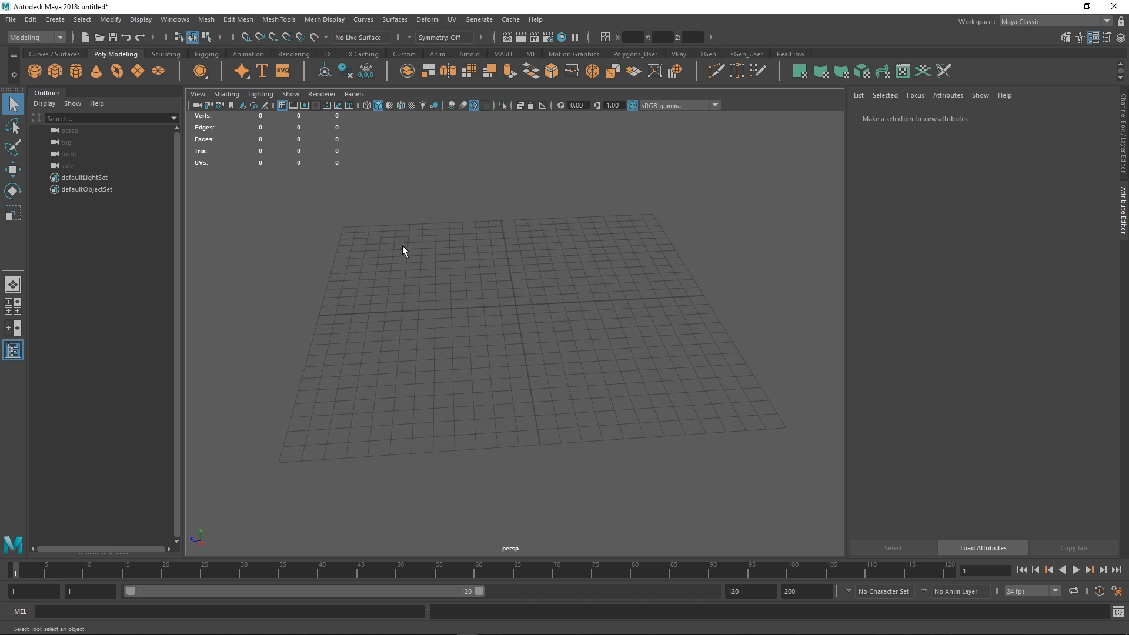
alt+middle_drag(571, 270, 538, 280)
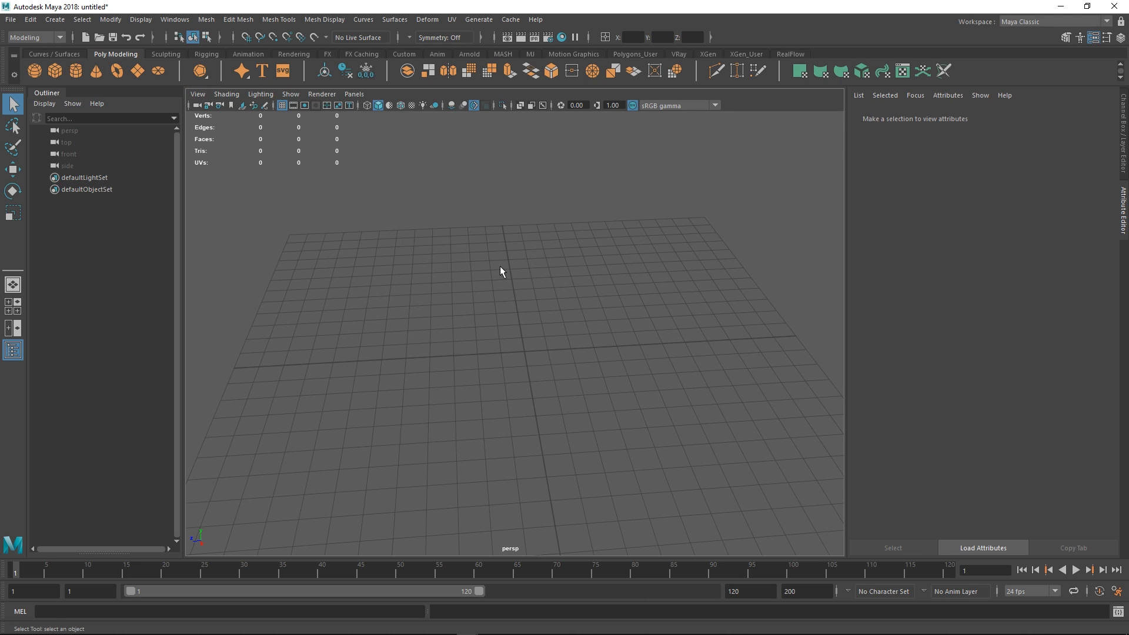
alt+drag(506, 287, 512, 288)
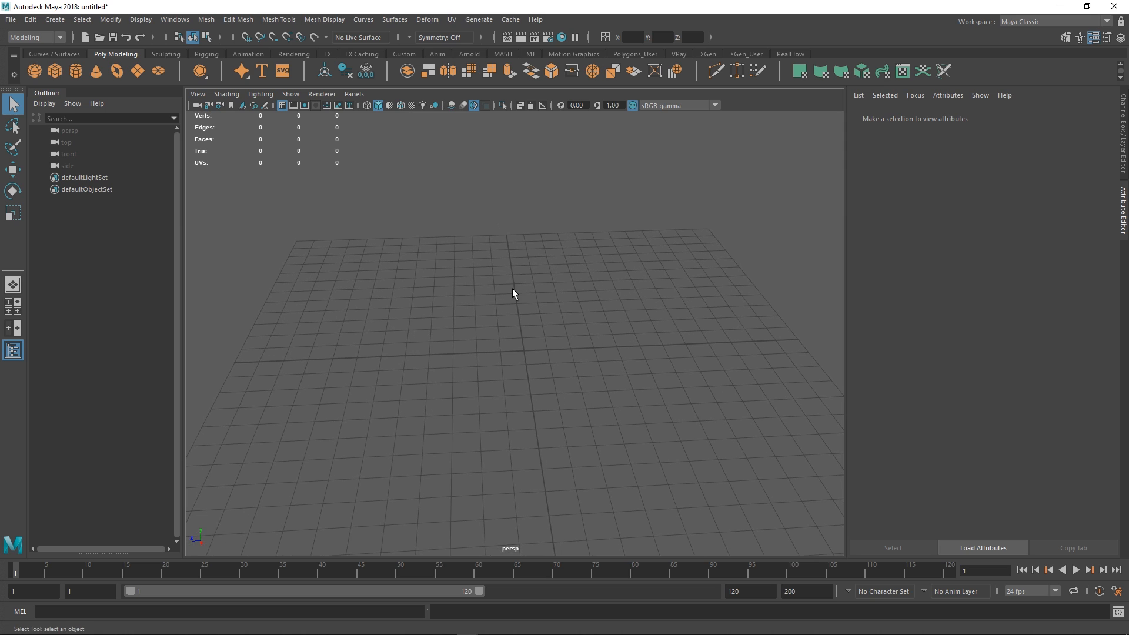
- Switch to the side view and create an image plane for the side camera
key(space)
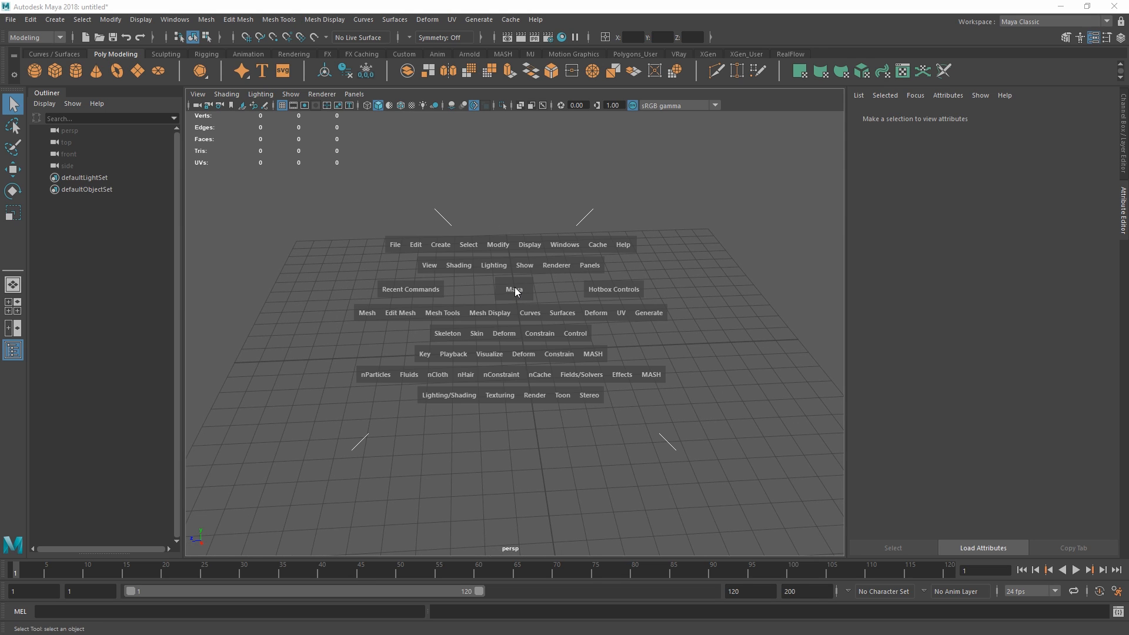
click(514, 289)
drag(516, 291, 545, 290)
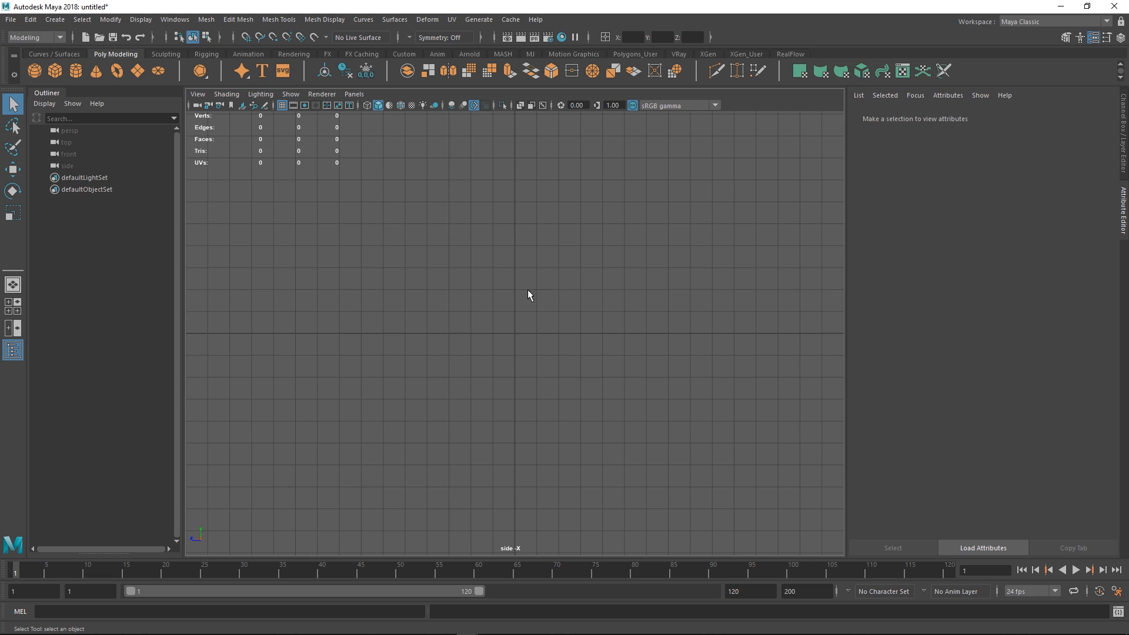
click(197, 106)
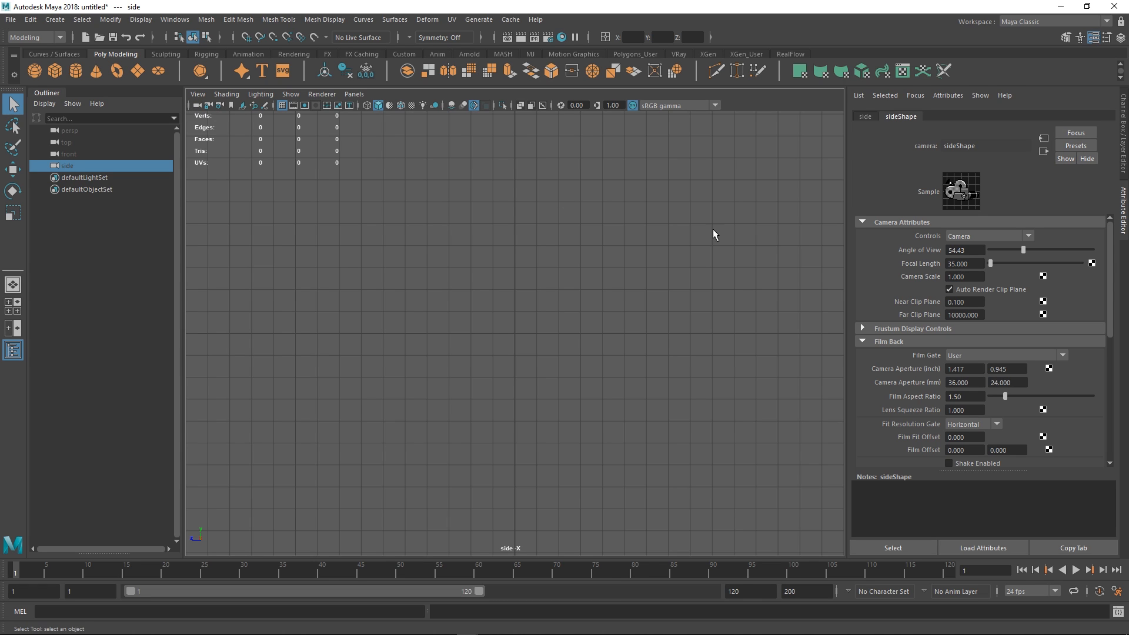
drag(1108, 252, 1074, 379)
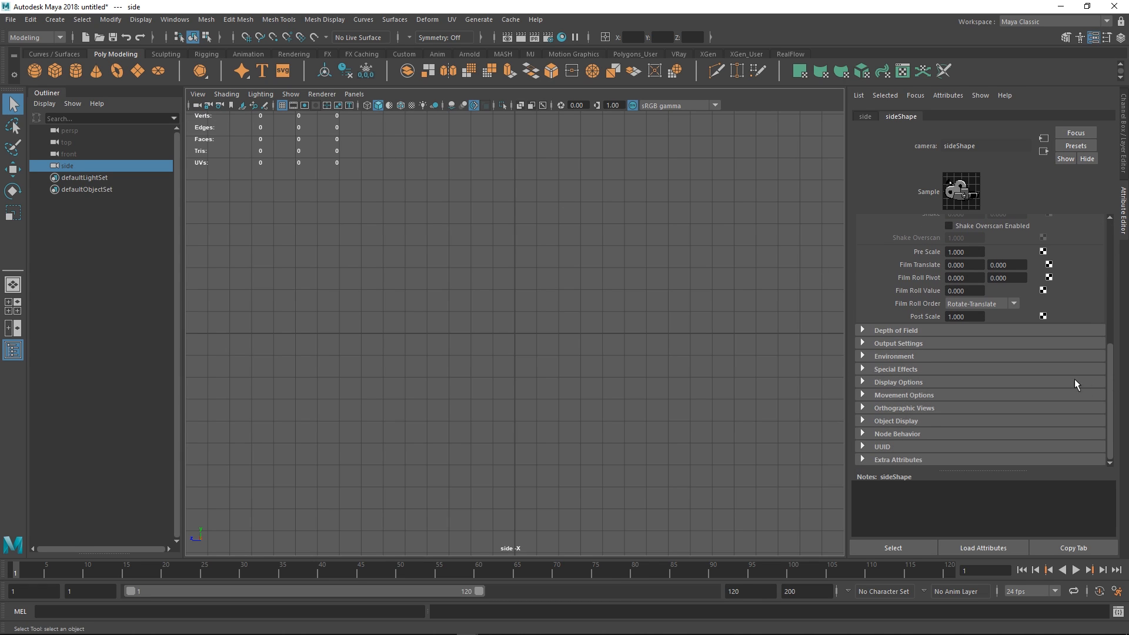
click(905, 356)
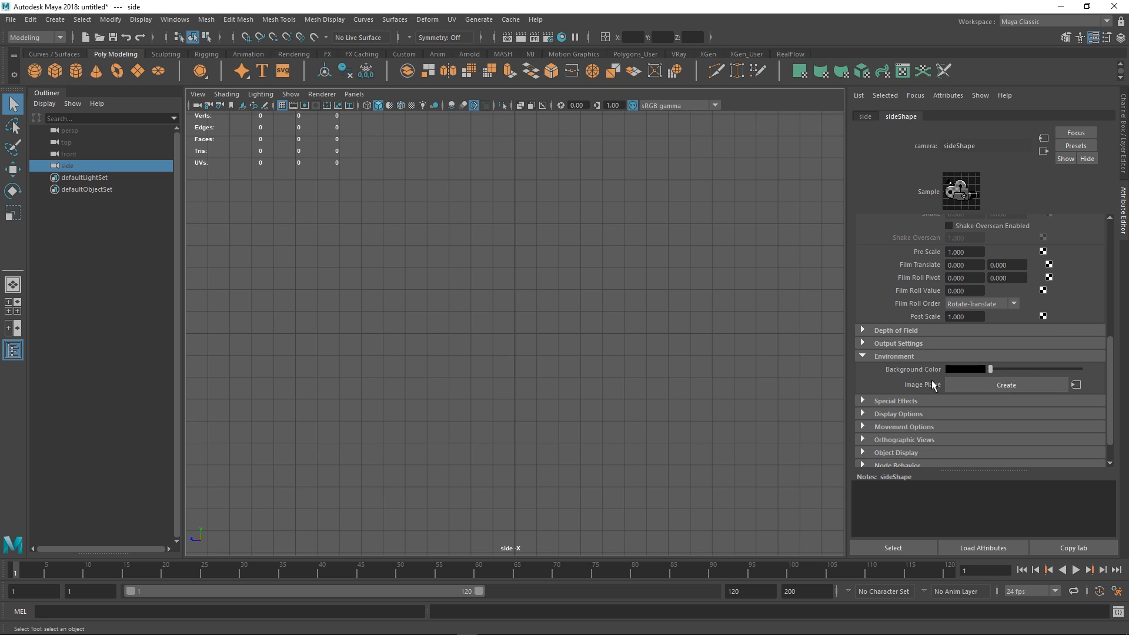
click(999, 384)
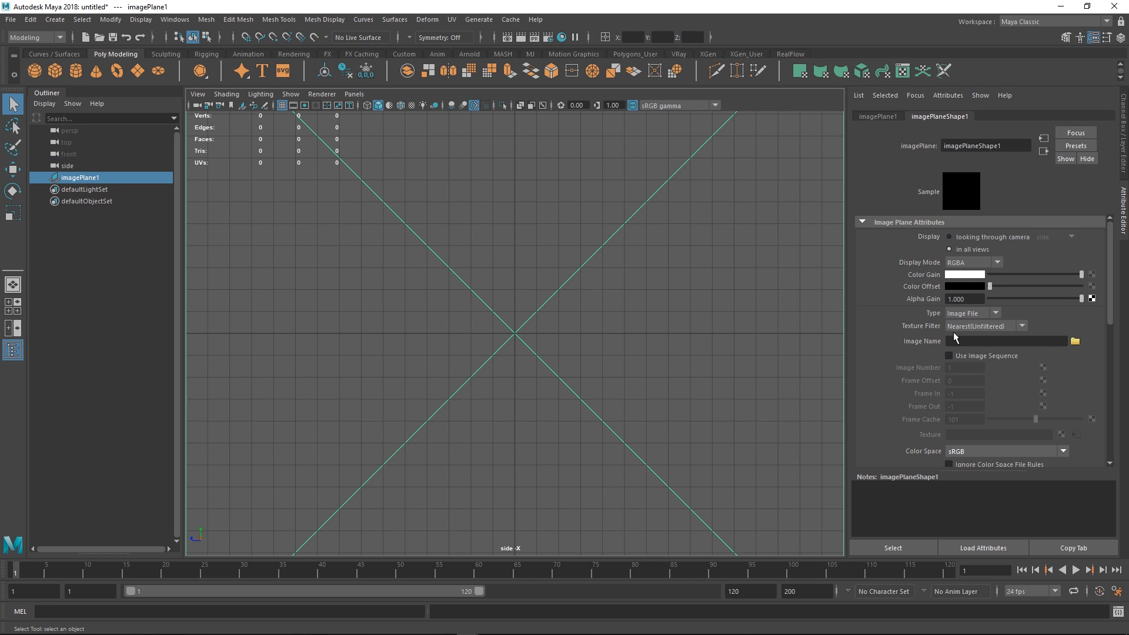
- Load wacomPen.jpg from D:\Dropbox\FlippedNormals\video\_dropship as the image plane's image
click(1075, 341)
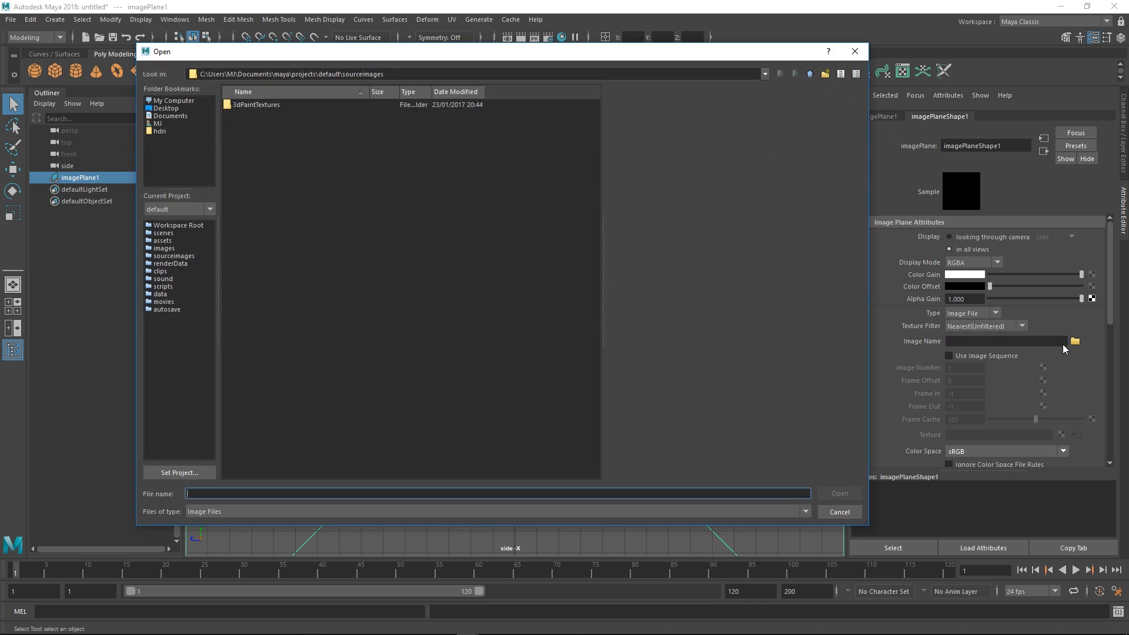
text(D:\Dropbox\FlippedNormals\video\_dropship)
click(829, 497)
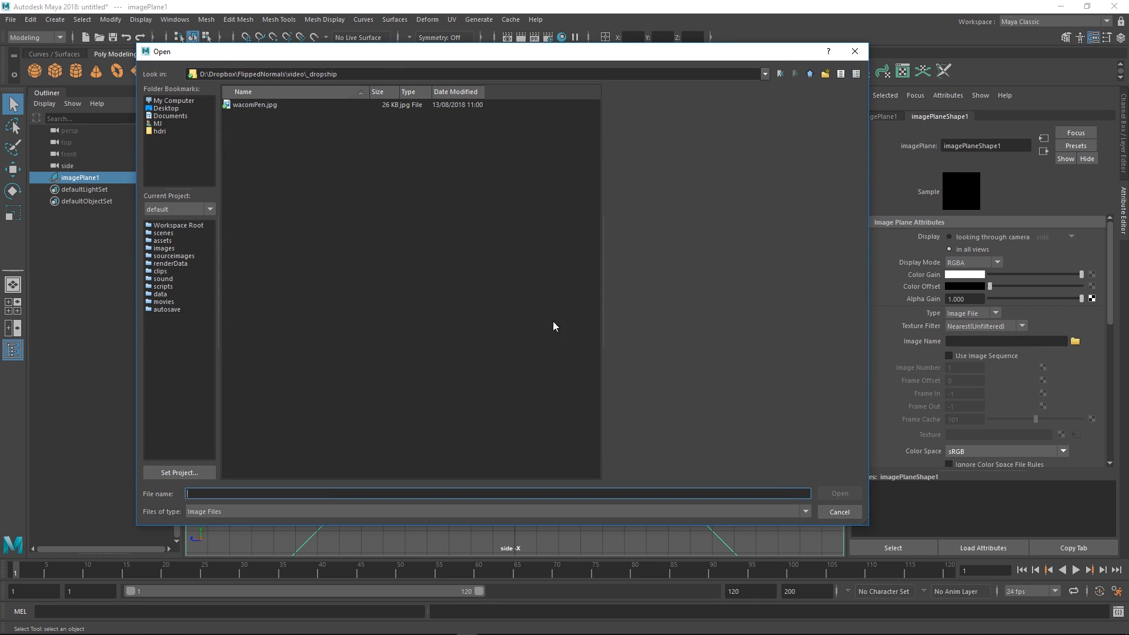
double_click(250, 109)
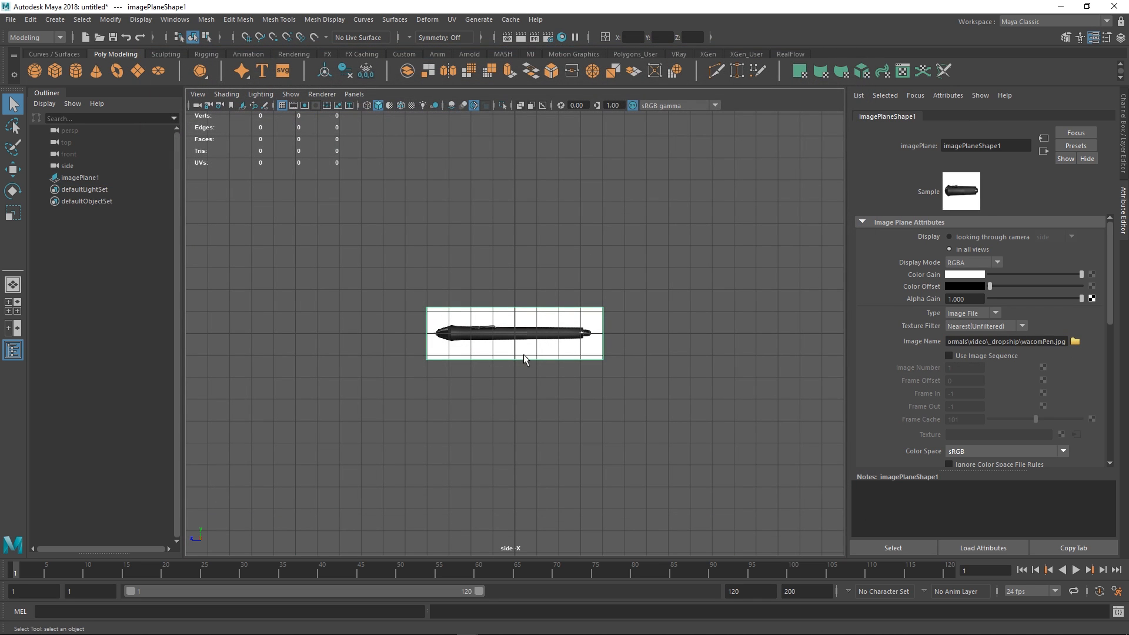
- Return to the perspective view and examine the pen image plane up close from several angles
key(space)
key(space)
drag(496, 338, 499, 320)
alt+drag(502, 370, 589, 350)
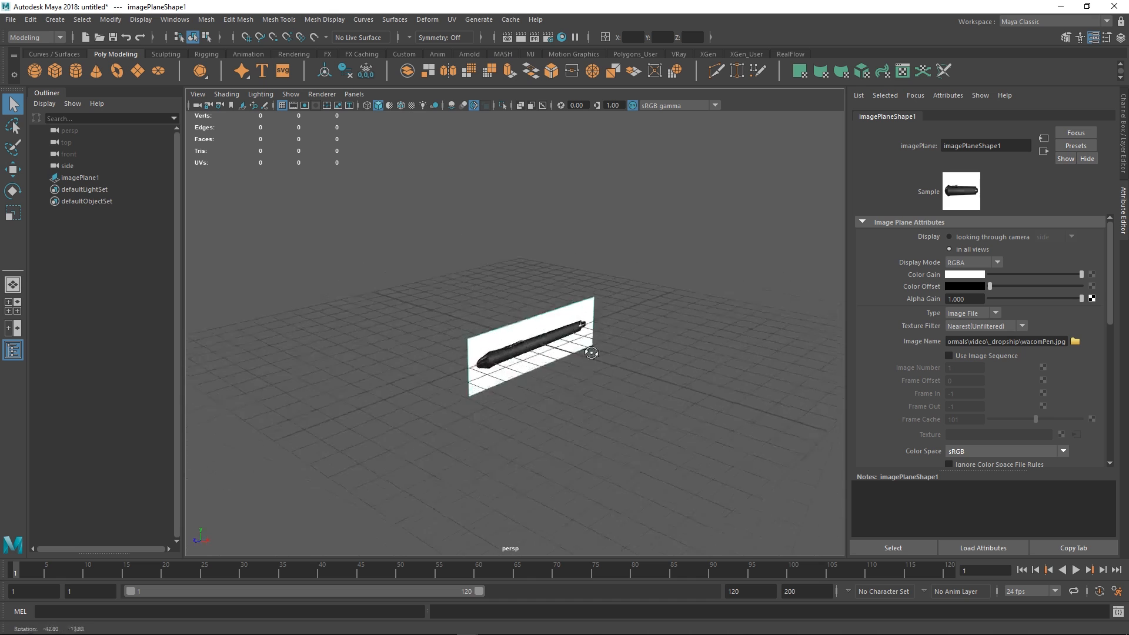
alt+right_drag(590, 350, 566, 439)
alt+drag(564, 439, 536, 338)
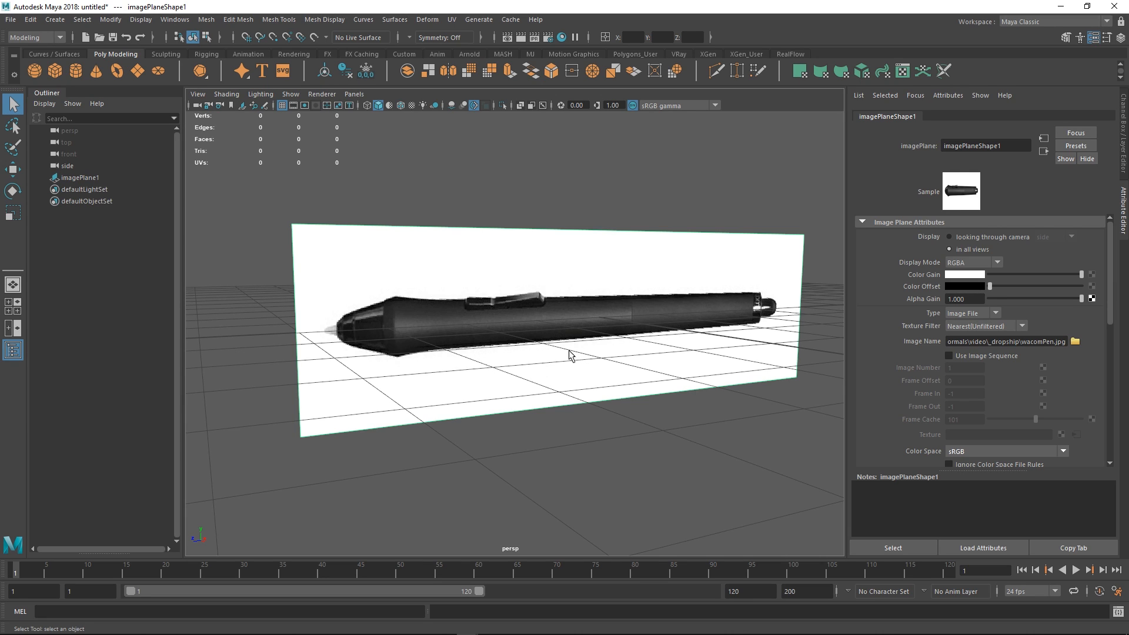
alt+drag(549, 383, 544, 418)
click(544, 418)
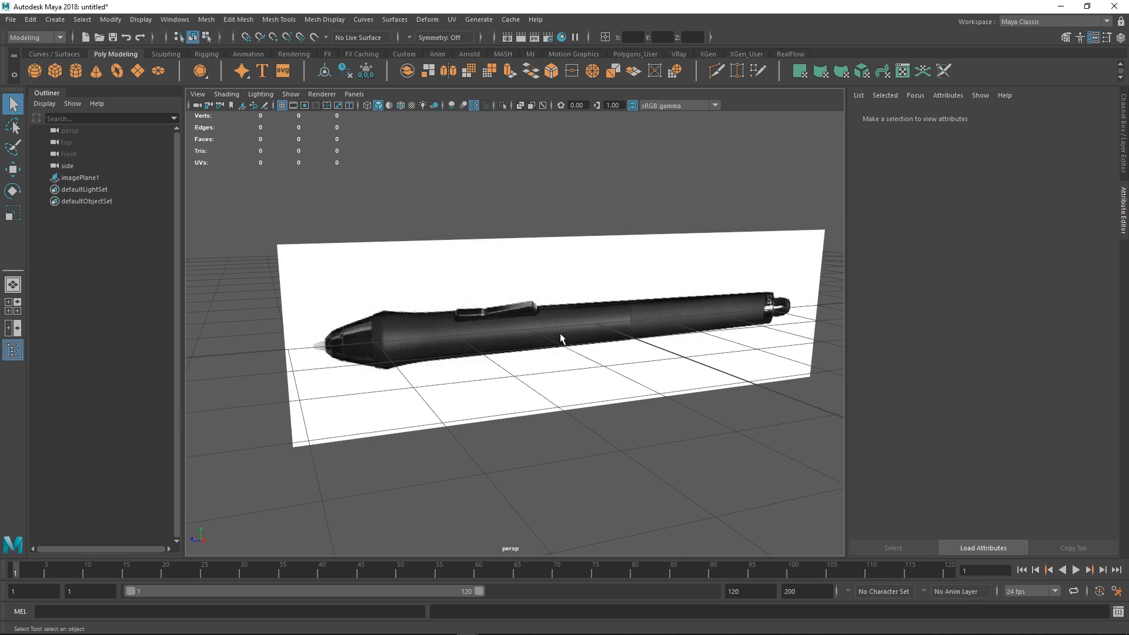
mouse_move(568, 348)
alt+mouse_down()
mouse_move(575, 313)
mouse_move(567, 340)
alt+mouse_up()
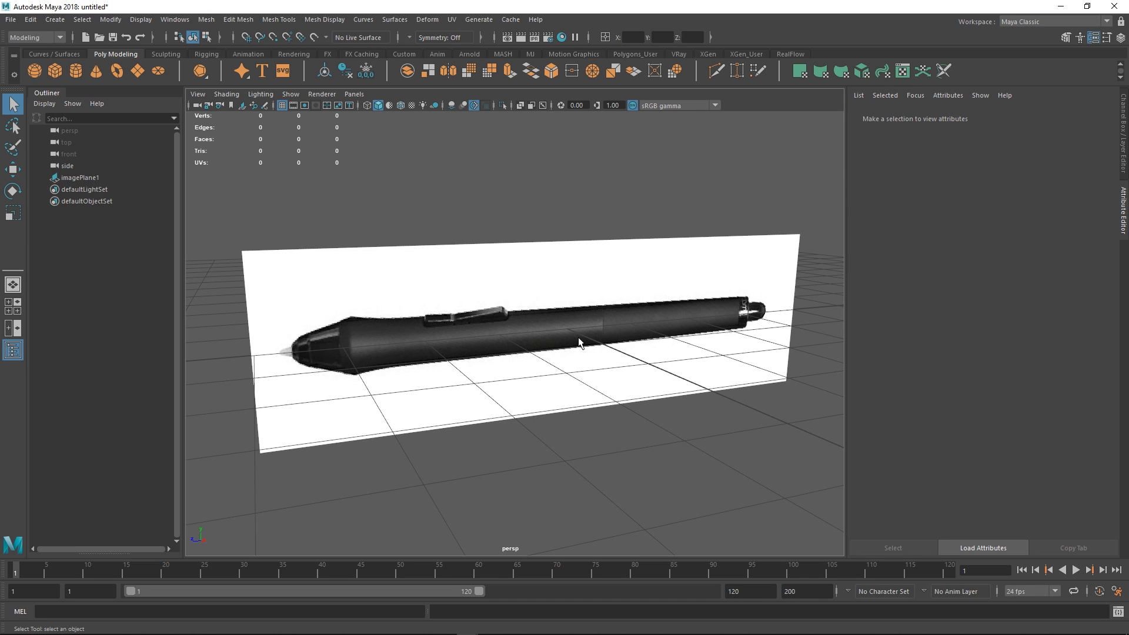
- Try to move the pen image plane along the X axis, and undo the move
click(576, 339)
key(w)
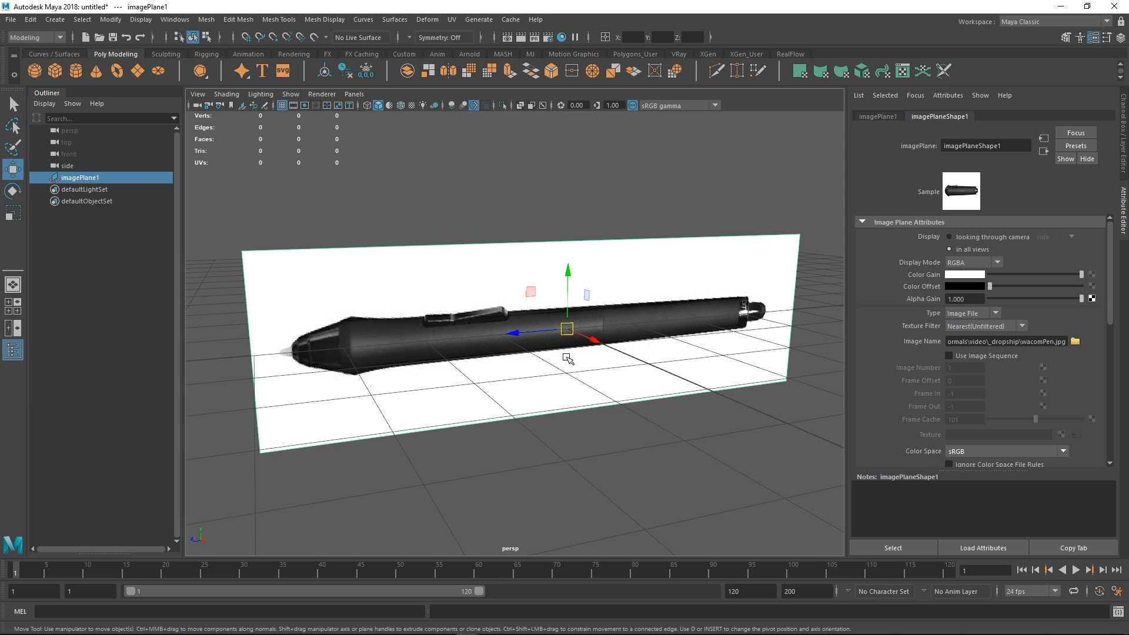
alt+drag(568, 359, 584, 379)
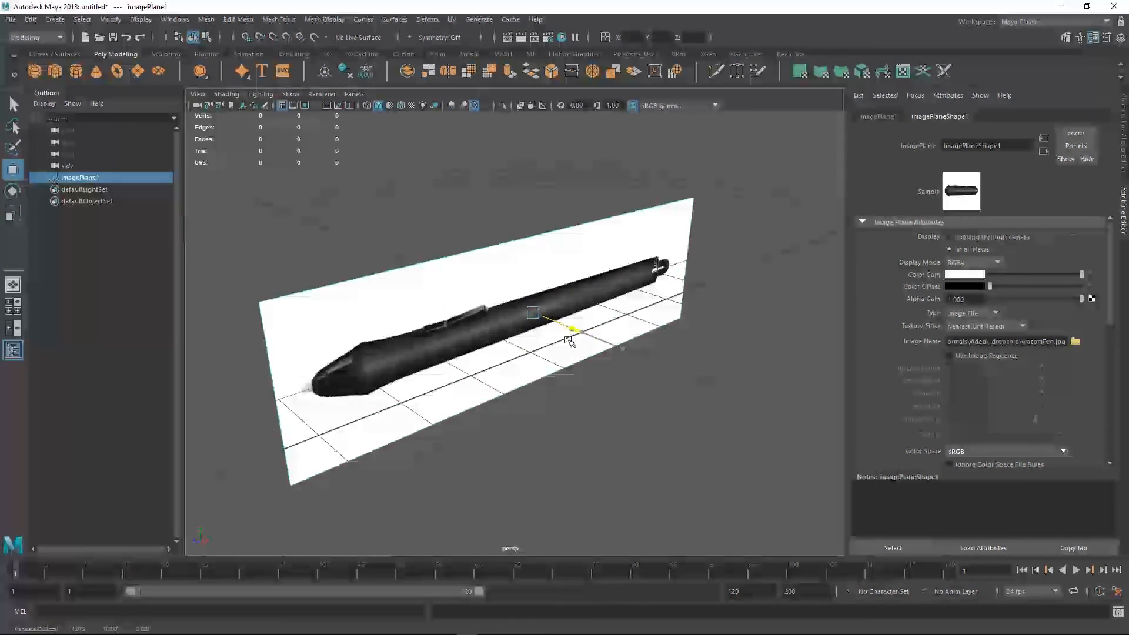
drag(569, 340, 592, 350)
key(ctrl+z)
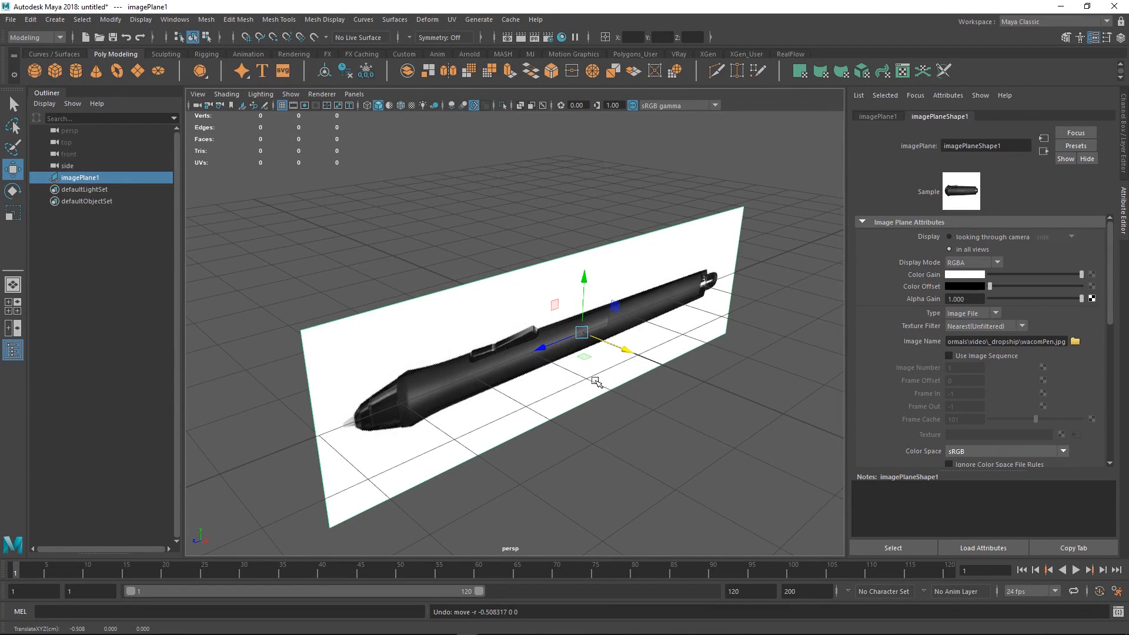
mouse_move(590, 401)
alt+mouse_down()
mouse_move(573, 390)
mouse_move(575, 406)
alt+mouse_up()
click(576, 420)
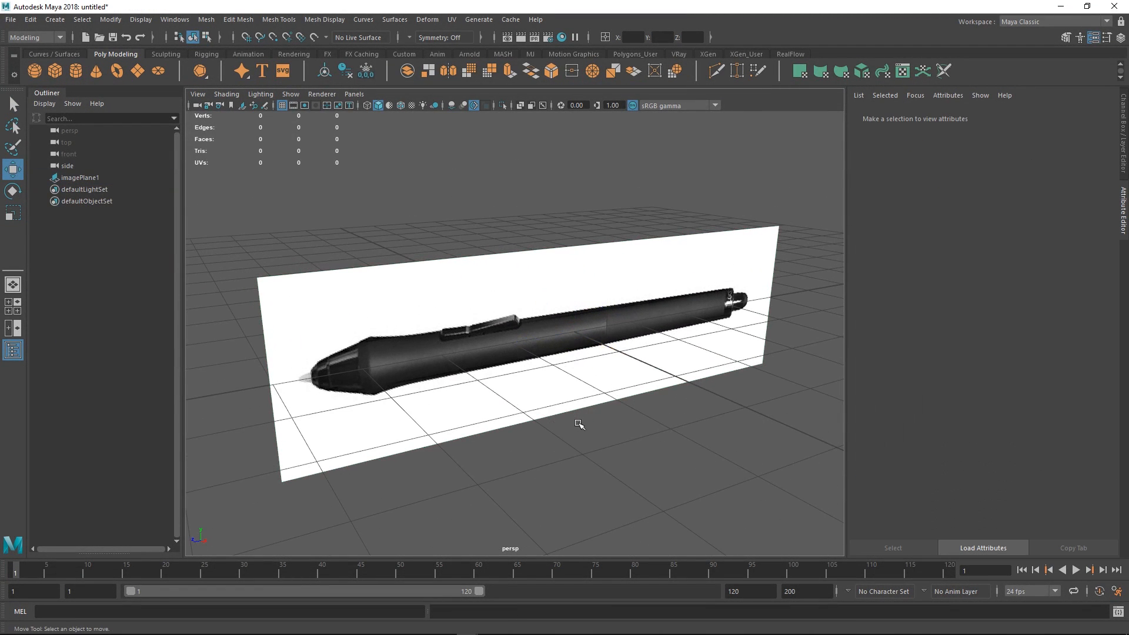
- Move the pen image plane back along the X axis, away from the grid's centre, and deselect it
click(587, 359)
alt+drag(589, 389, 557, 387)
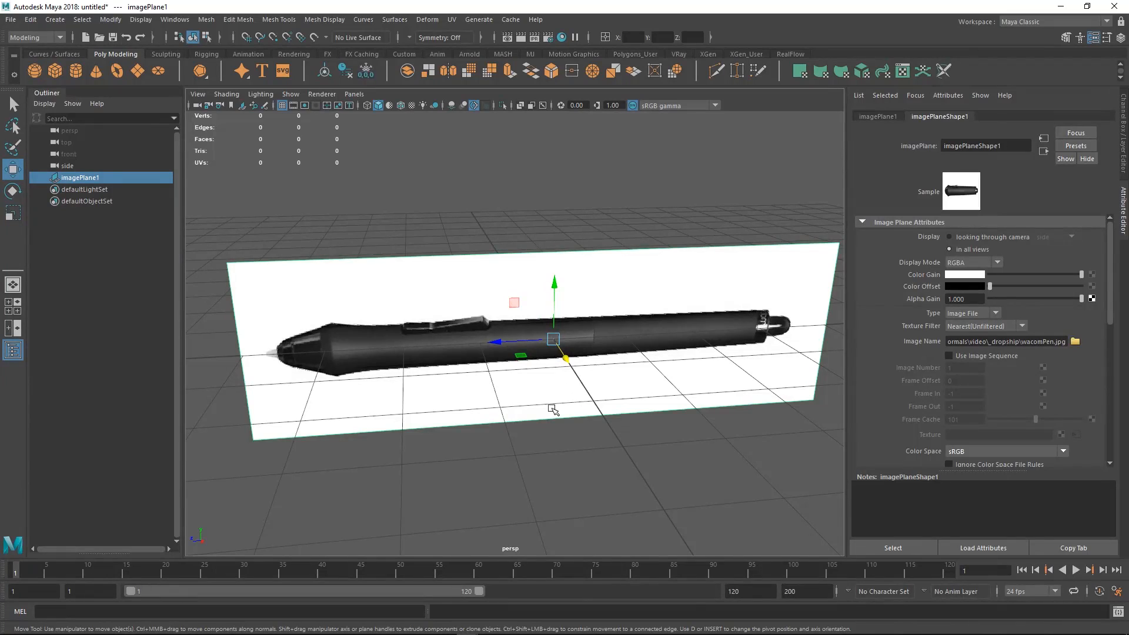
click(553, 451)
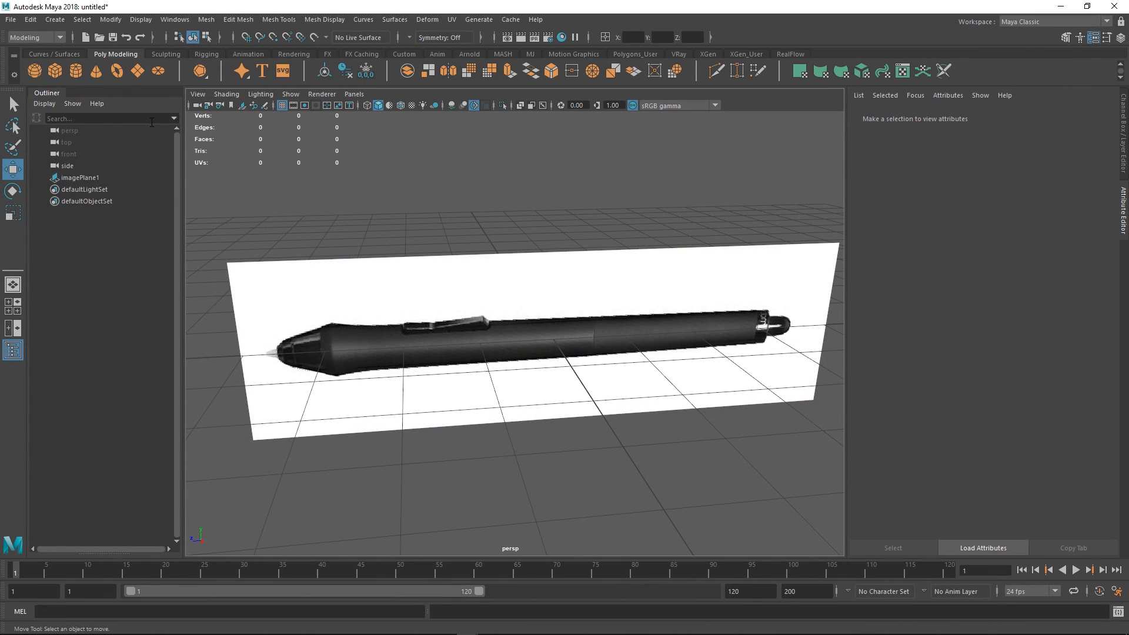
alt+drag(489, 327, 589, 383)
click(577, 355)
click(622, 368)
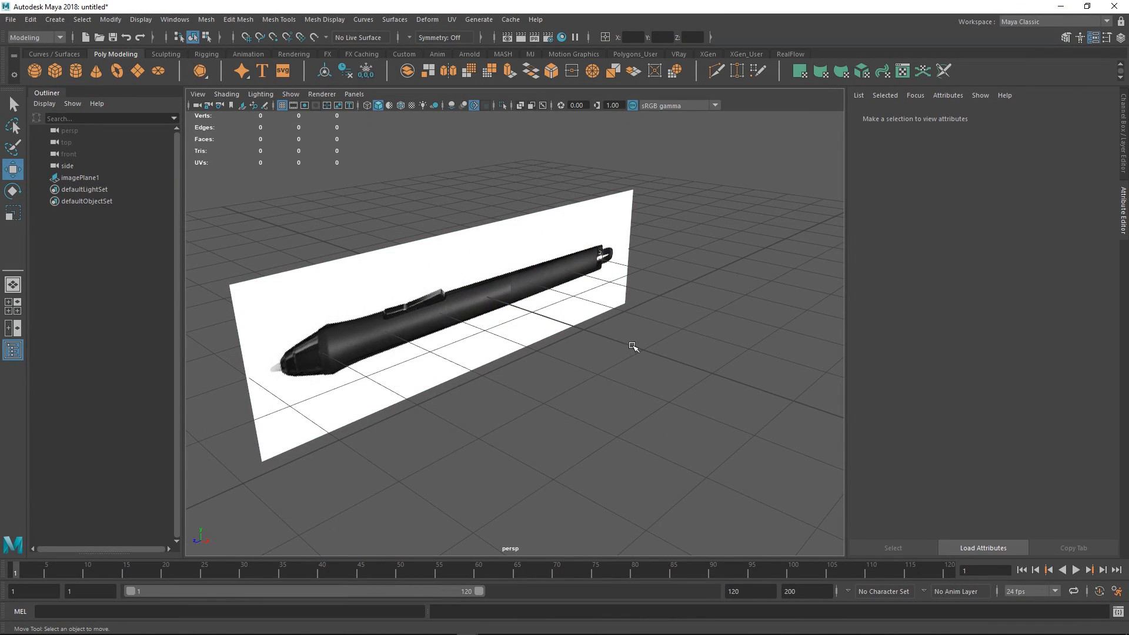
- Create a polygon cylinder at the grid's centre, in front of the pen image plane
alt+drag(633, 347, 622, 352)
shift+right_drag(625, 354, 569, 354)
alt+drag(588, 346, 599, 341)
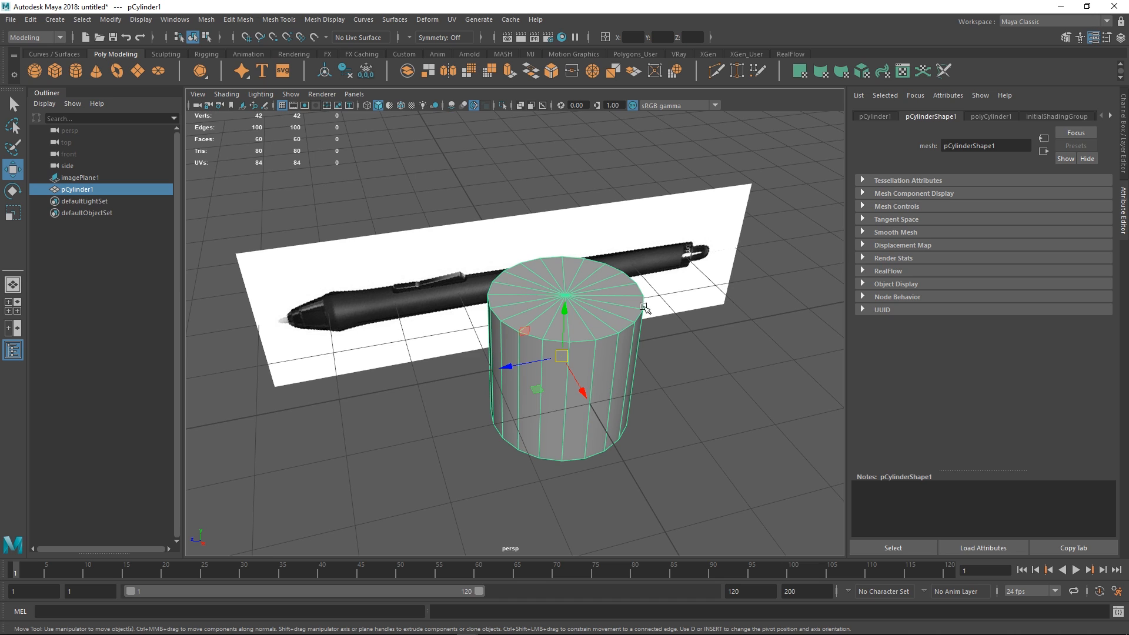
alt+drag(540, 338, 579, 323)
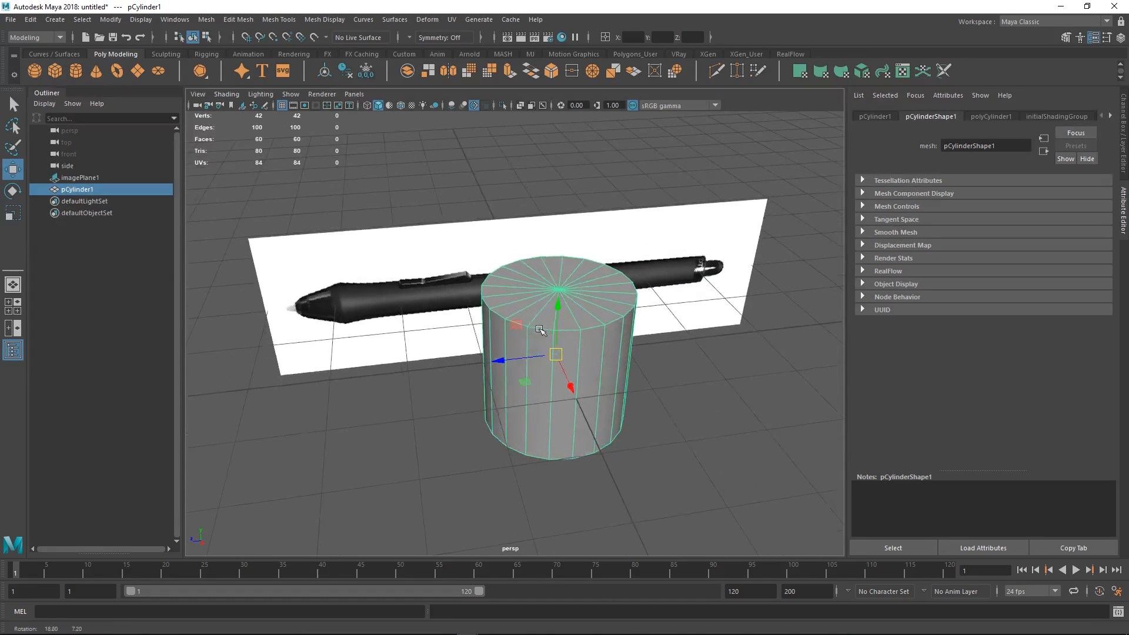
- Set the cylinder's axis subdivisions to 16
key(ctrl+a)
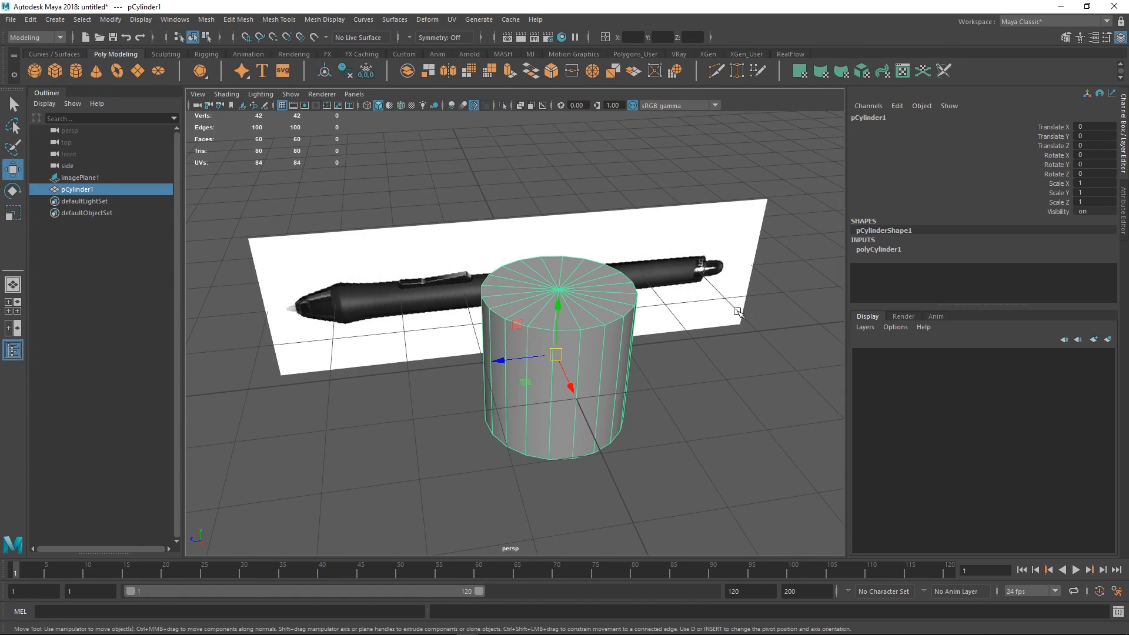
click(886, 249)
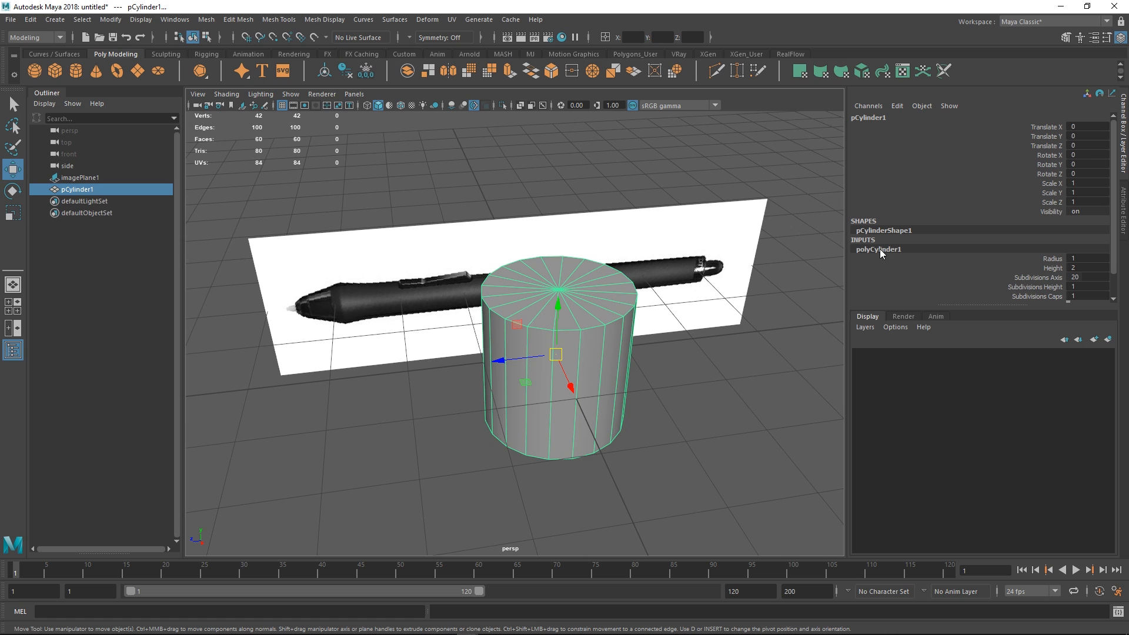
double_click(1083, 278)
text(16)
key(Return)
- Examine how the cylinder divides by selecting the faces in one quarter of it, and return to object selection
alt+drag(523, 253, 517, 341)
right_drag(603, 410, 603, 447)
alt+drag(606, 380, 620, 360)
drag(648, 293, 558, 379)
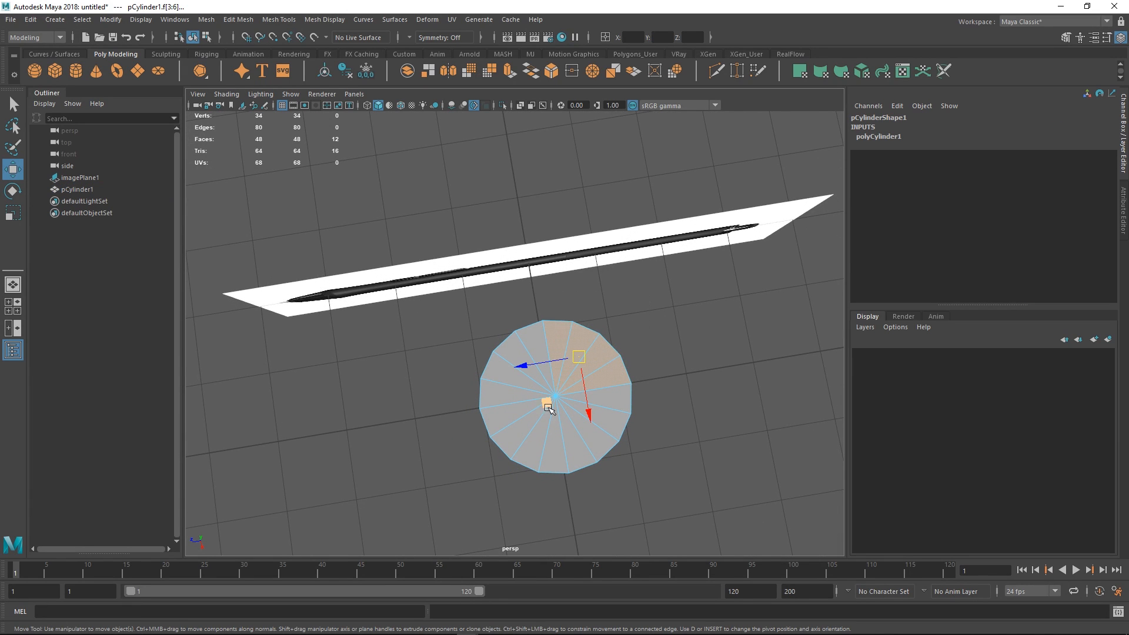
right_drag(617, 379, 619, 341)
alt+drag(597, 394, 579, 330)
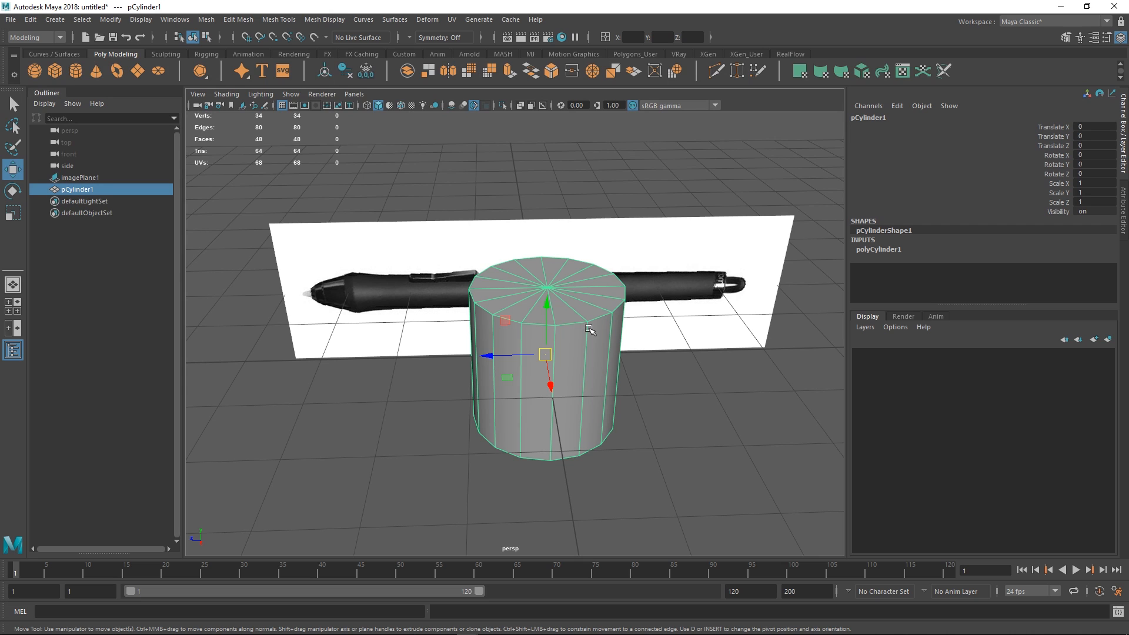
- Rotate the cylinder 90 degrees about the X axis so it lies parallel to the pen
alt+drag(589, 330, 542, 338)
key(e)
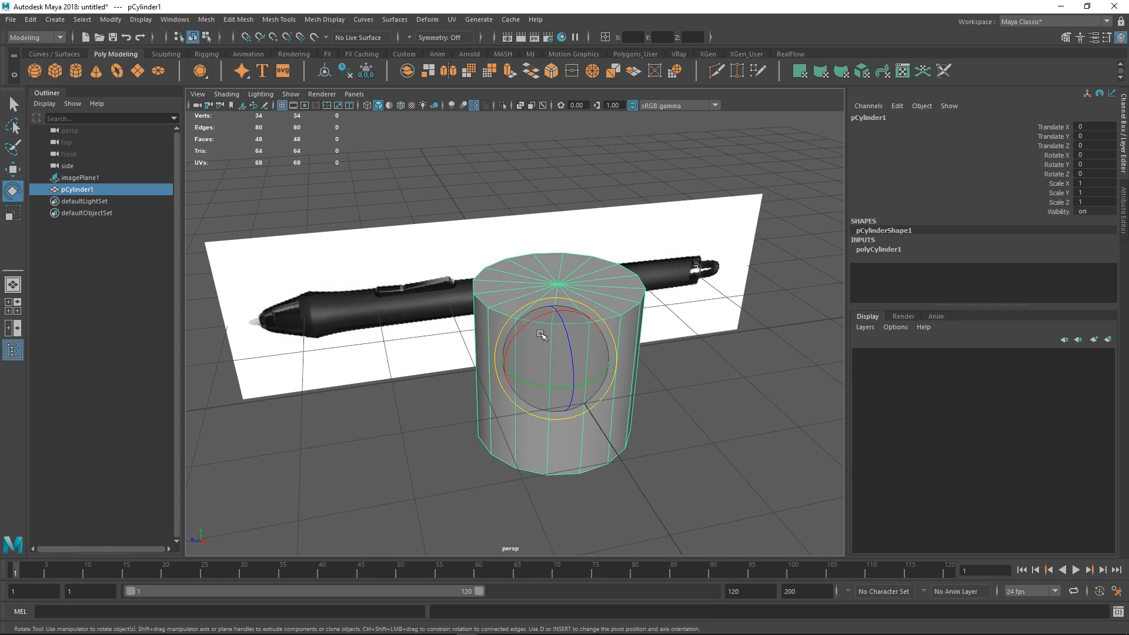
drag(537, 318, 458, 391)
drag(446, 435, 518, 336)
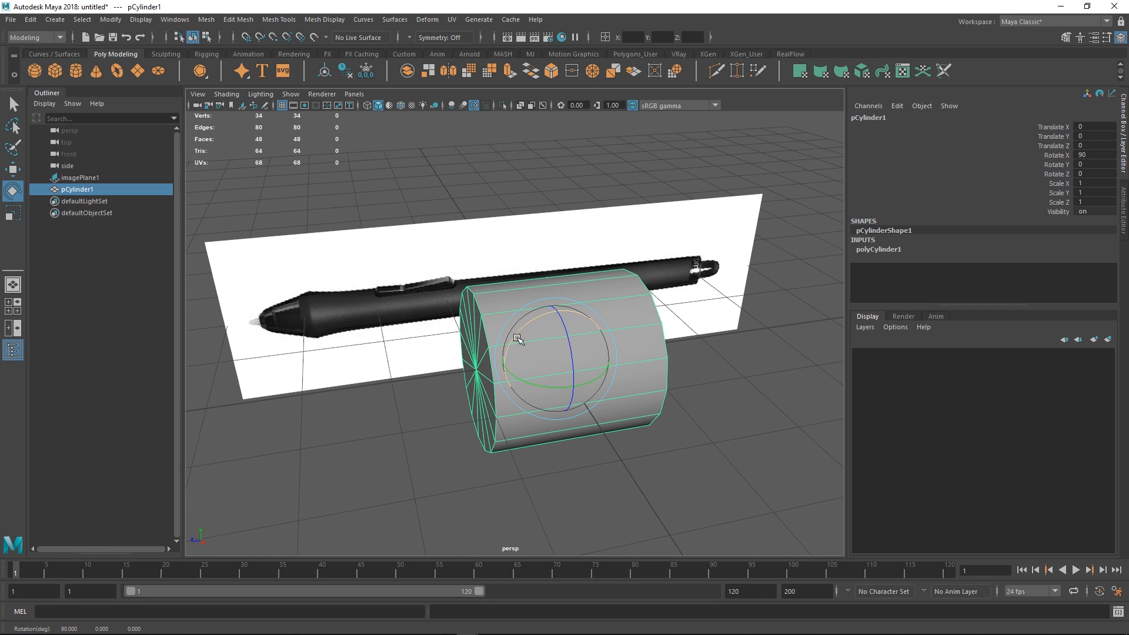
- Examine the rotated cylinder against the pen from several angles and review the Rotate tool's settings and common selection options
alt+drag(504, 456, 496, 433)
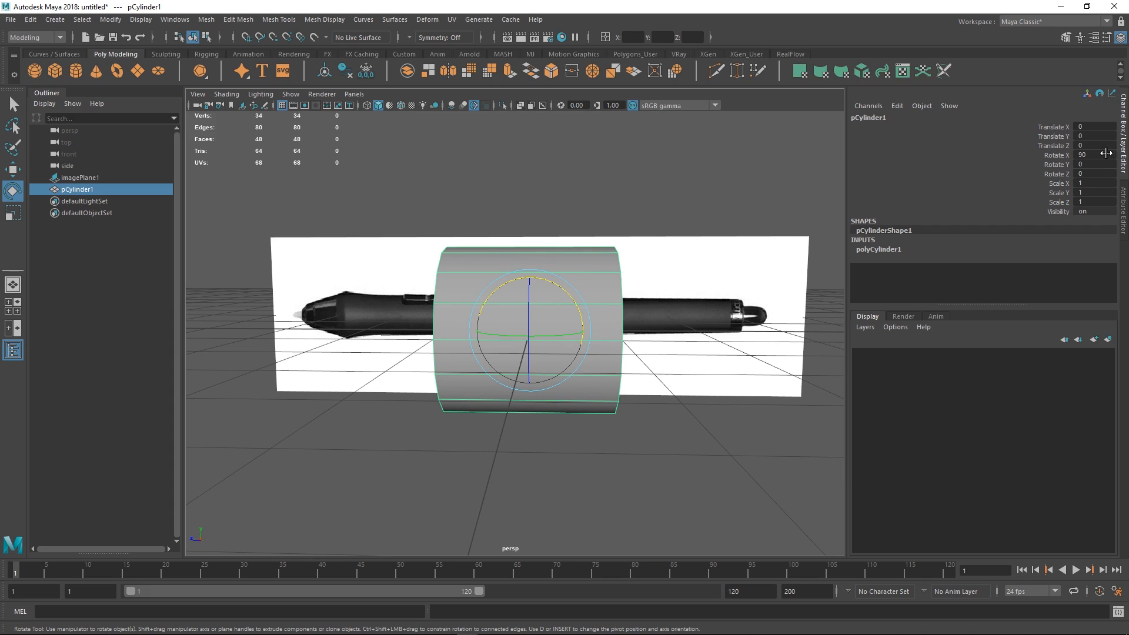
alt+drag(580, 304, 636, 321)
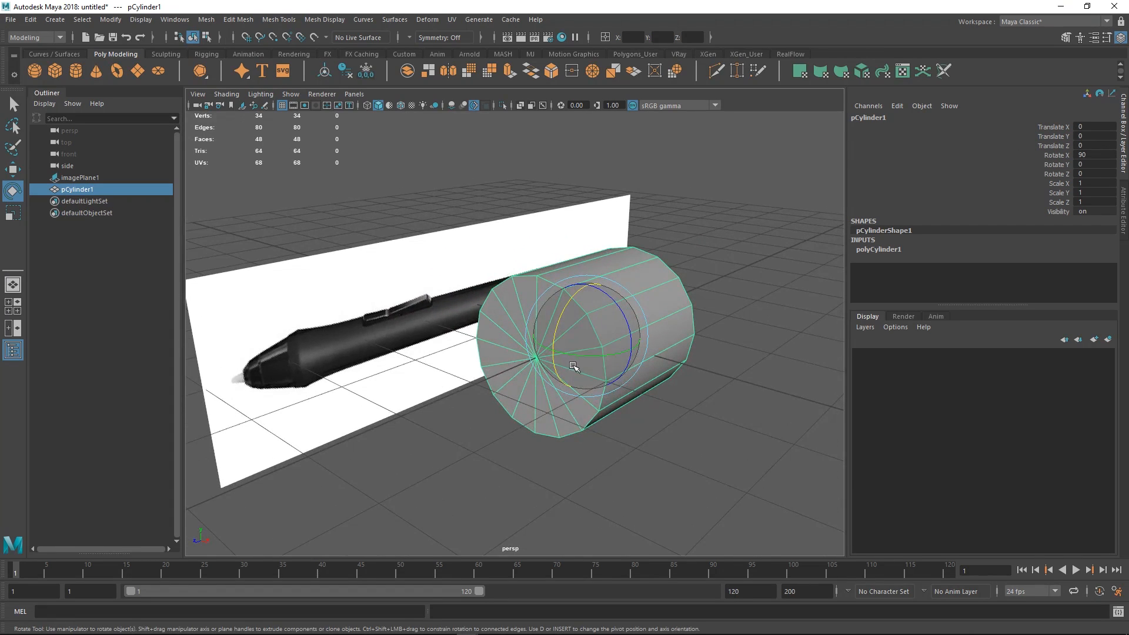
key(space)
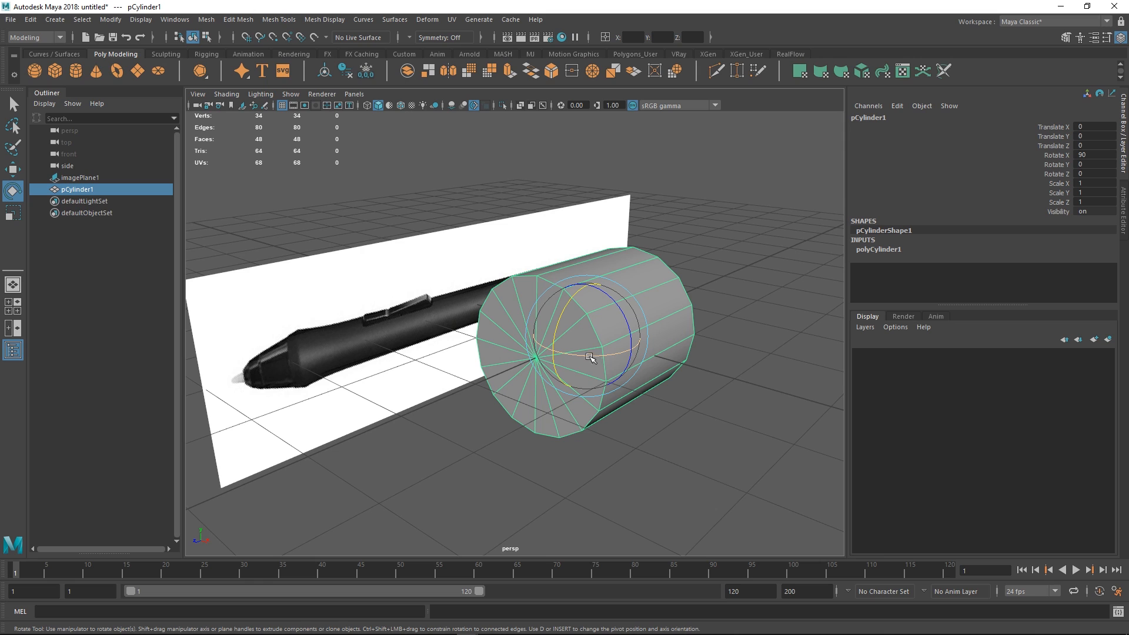
double_click(12, 190)
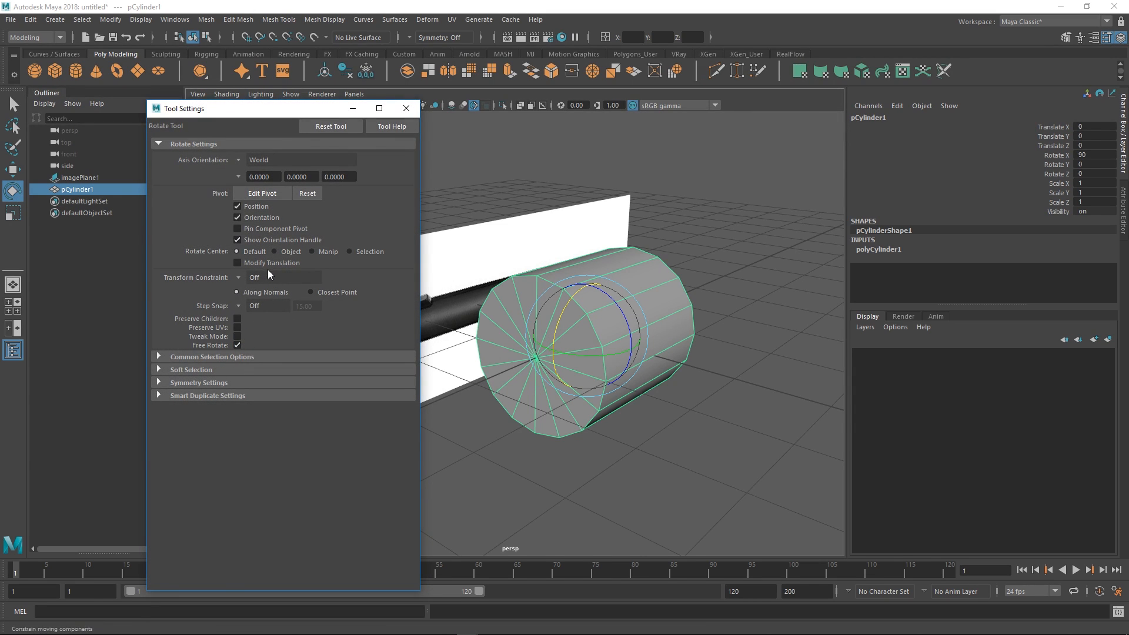
click(212, 356)
click(211, 357)
click(405, 108)
- Try scaling the cylinder uniformly and flattening it to about 0.311 along Z, and undo both changes
key(space)
drag(658, 323, 684, 318)
scroll(642, 272, up, 3)
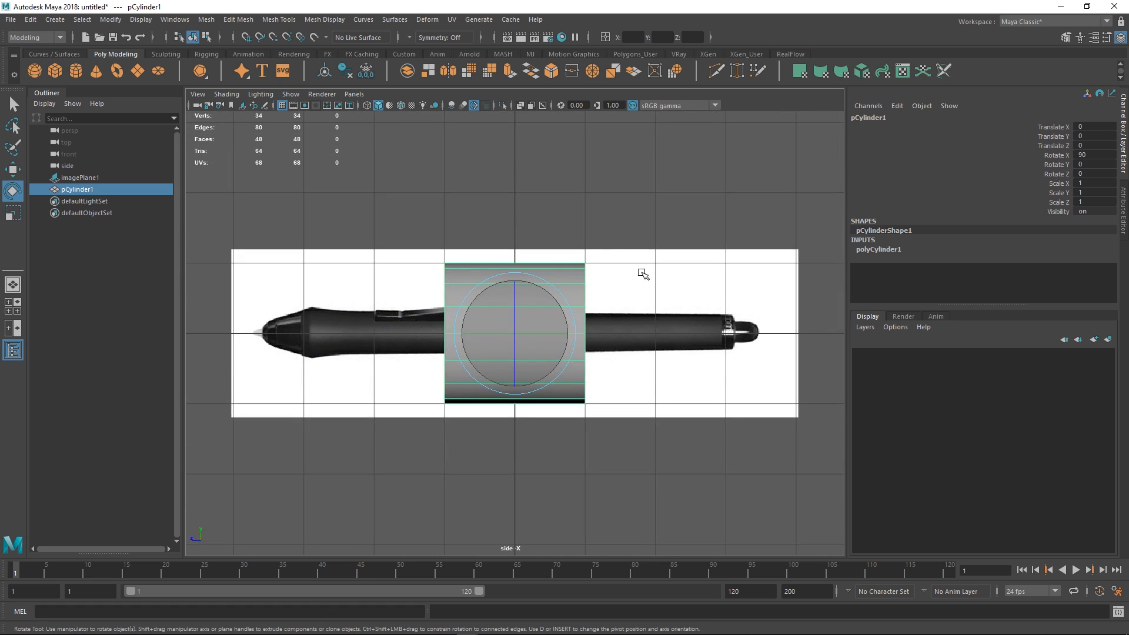
key(r)
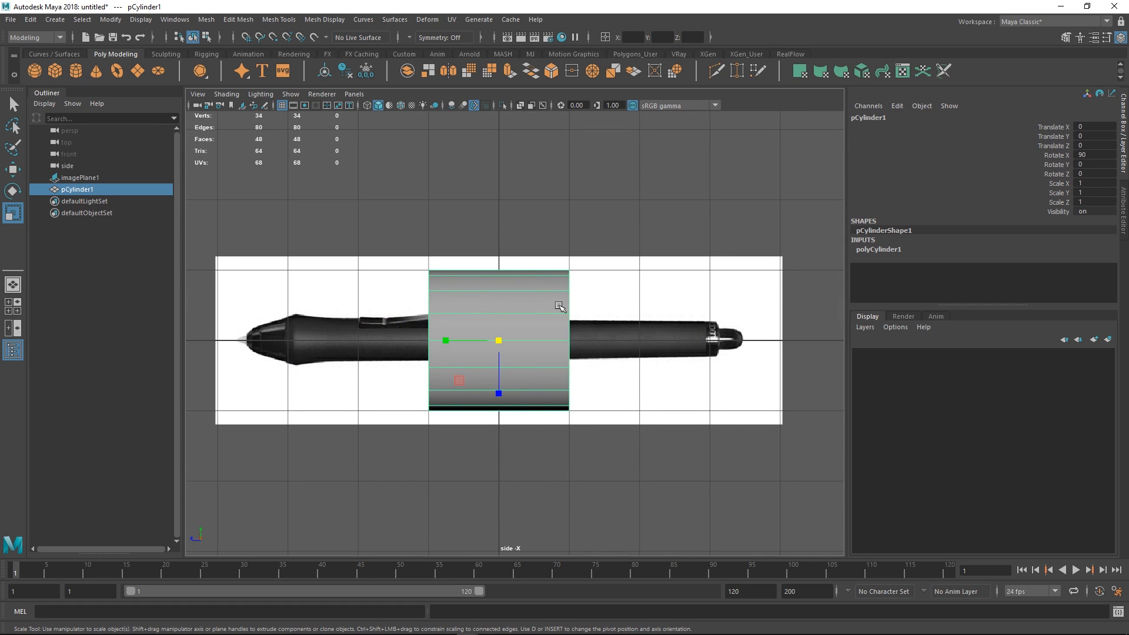
key(space)
mouse_move(544, 346)
mouse_down()
mouse_move(572, 347)
mouse_move(545, 348)
mouse_up()
mouse_move(499, 341)
mouse_down()
mouse_move(456, 366)
mouse_move(497, 434)
mouse_move(505, 330)
mouse_up()
key(ctrl+z)
key(space)
alt+drag(503, 345, 536, 384)
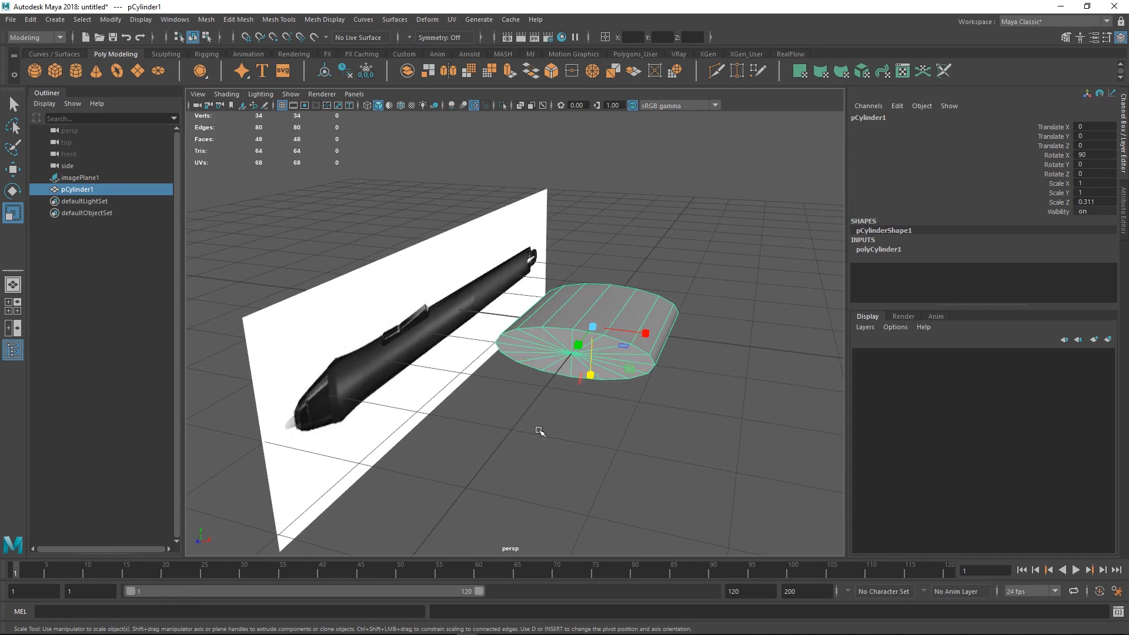
key(ctrl+z)
- In the side view, scale the cylinder to about 0.302 across its diameter and 1.958 along its length to follow the pen barrel
key(space)
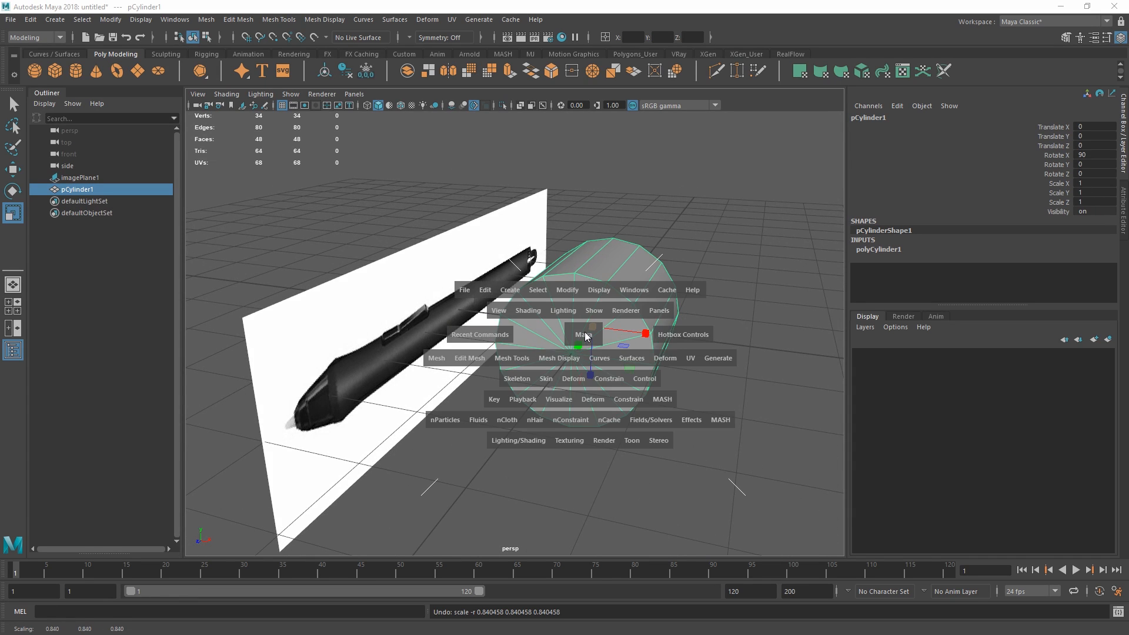
click(640, 333)
scroll(495, 326, up, 1)
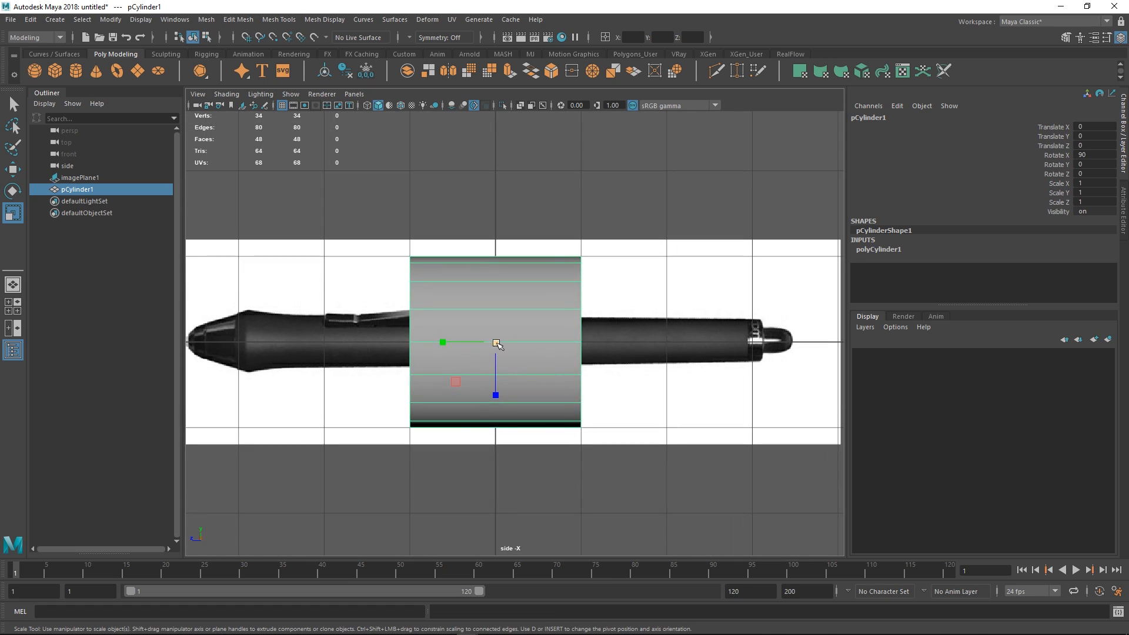
drag(495, 341, 153, 342)
alt+middle_drag(606, 316, 548, 335)
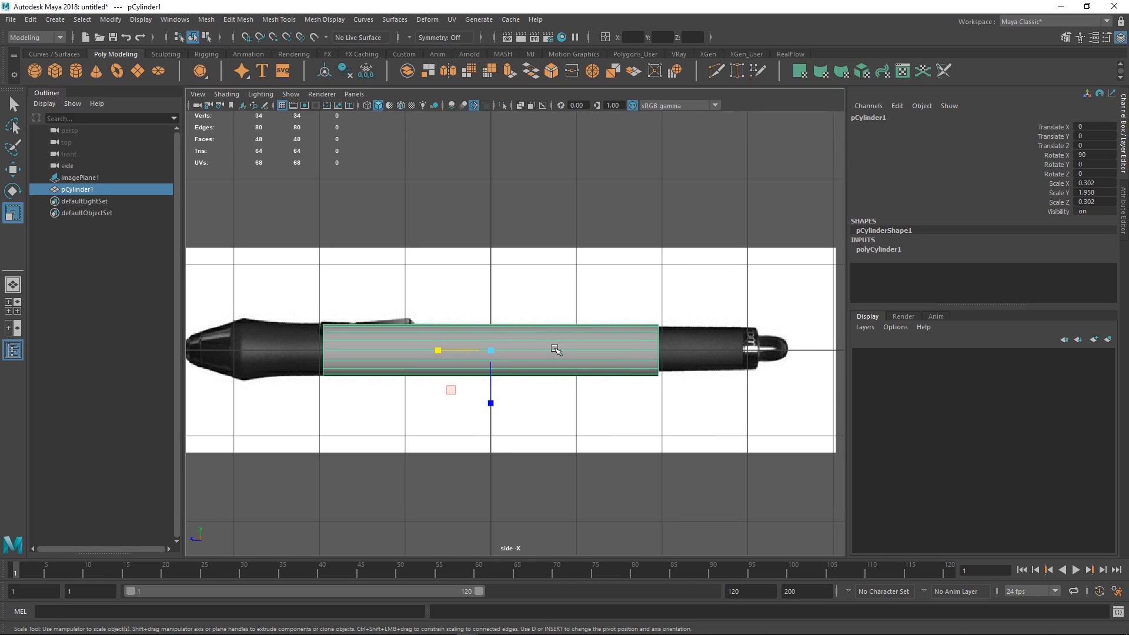
- Move the cylinder's rear-end vertices along the pen's axis to the back end of the barrel
key(F9)
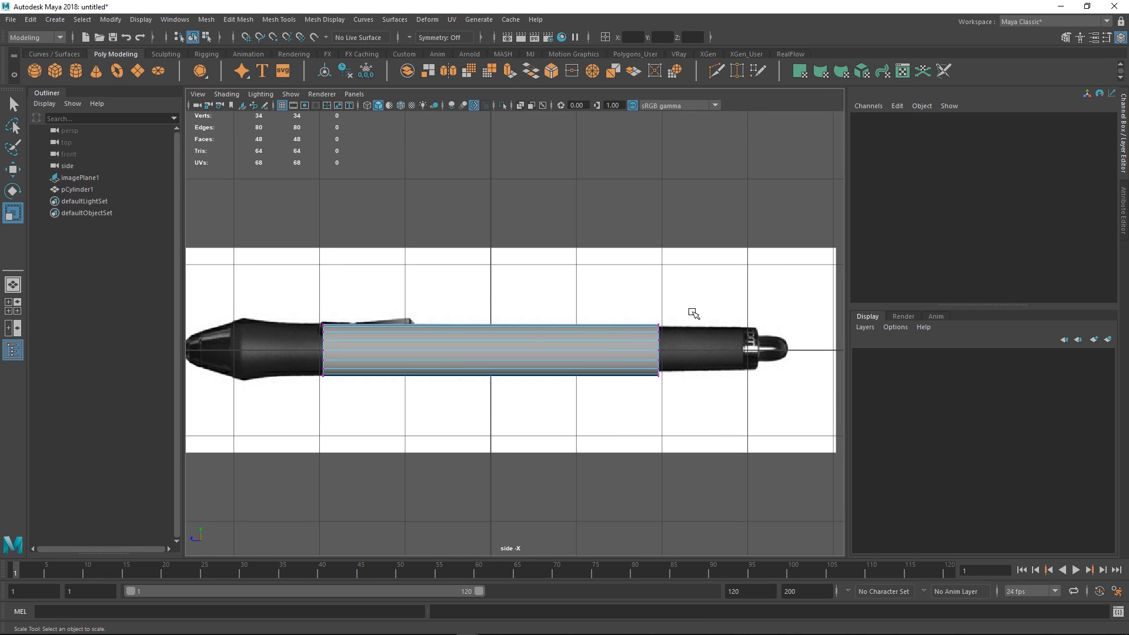
drag(692, 313, 590, 434)
key(w)
drag(624, 350, 722, 346)
alt+middle_drag(433, 298, 606, 325)
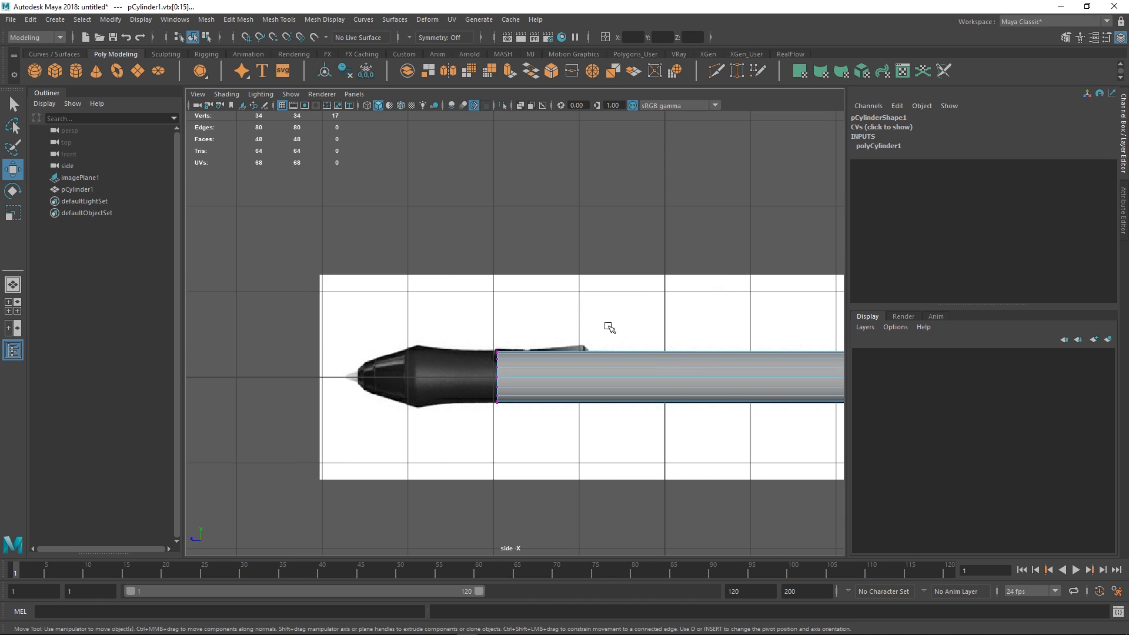
- Move the cylinder's front-end vertices along the pen's axis to the widest part of the grip, keeping them centred vertically
drag(542, 297, 449, 454)
key(w)
drag(496, 375, 352, 377)
key(ctrl+z)
key(ctrl+z)
alt+middle_drag(659, 326, 592, 303)
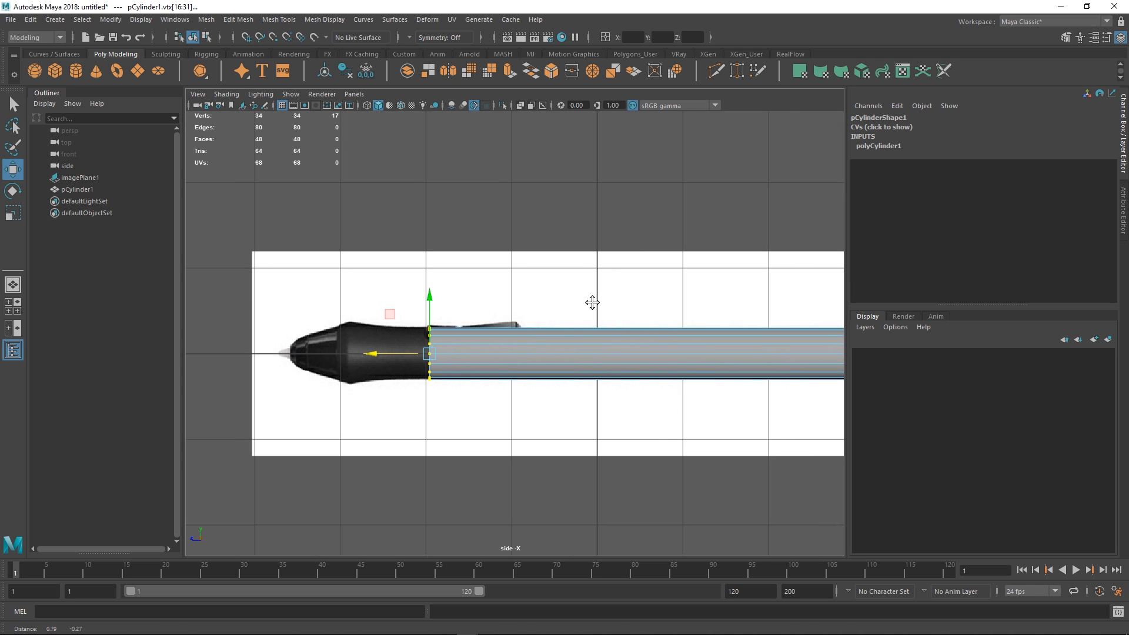
middle_drag(700, 302, 713, 187)
alt+middle_drag(380, 340, 539, 312)
alt+right_drag(539, 312, 594, 320)
alt+middle_drag(594, 320, 598, 346)
mouse_move(598, 346)
alt+right_down()
mouse_move(618, 344)
mouse_move(607, 326)
alt+right_up()
middle_drag(645, 270, 678, 259)
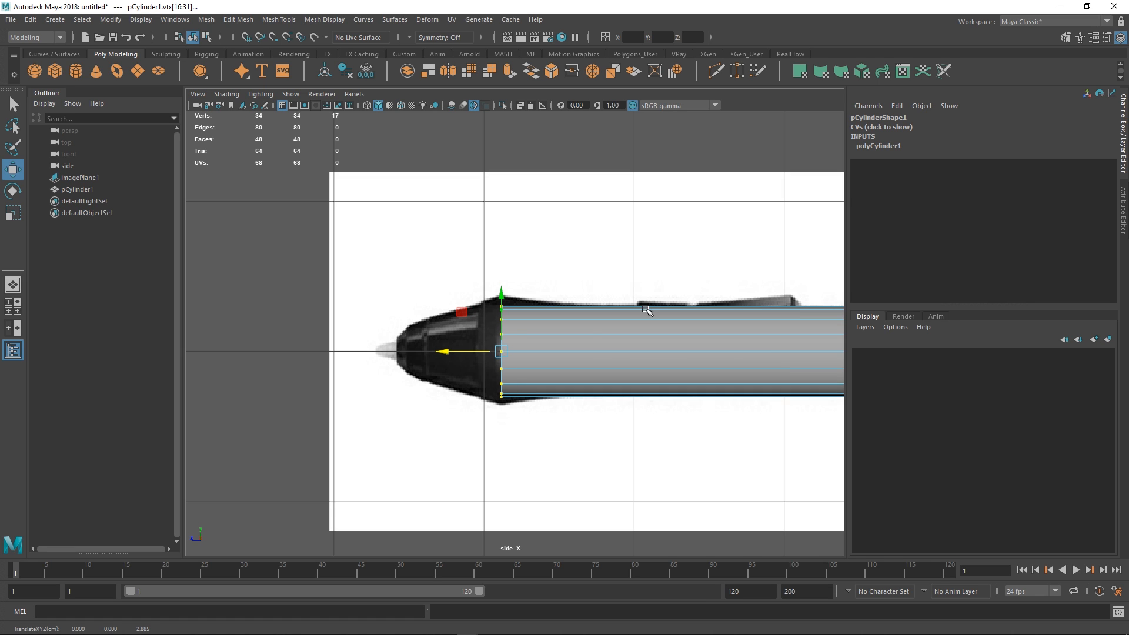
middle_drag(672, 315, 663, 286)
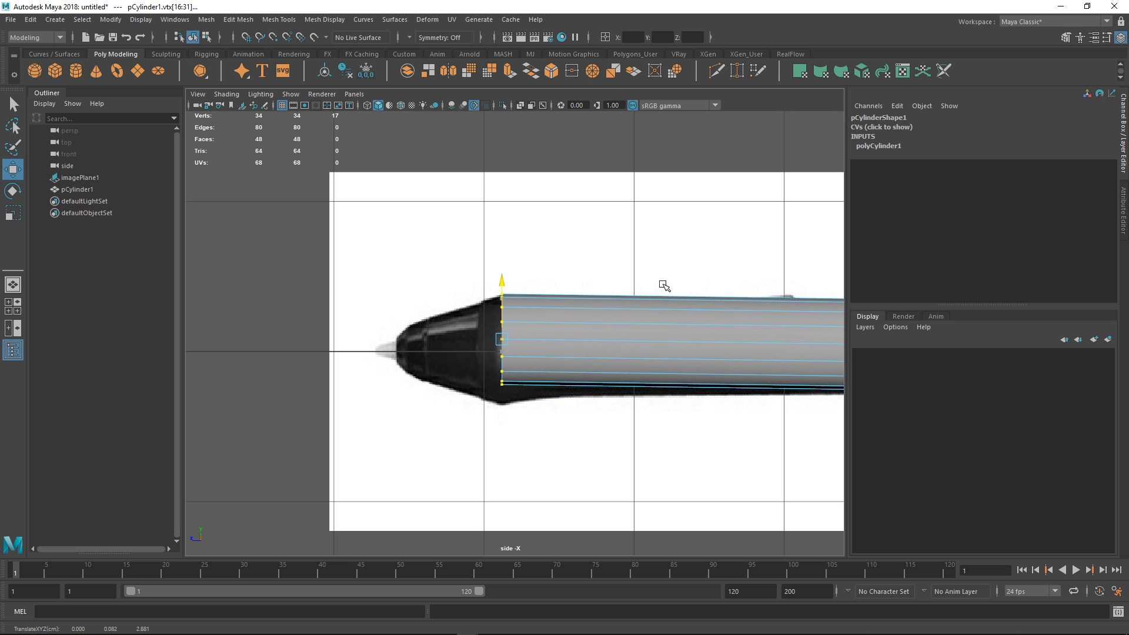
key(ctrl+z)
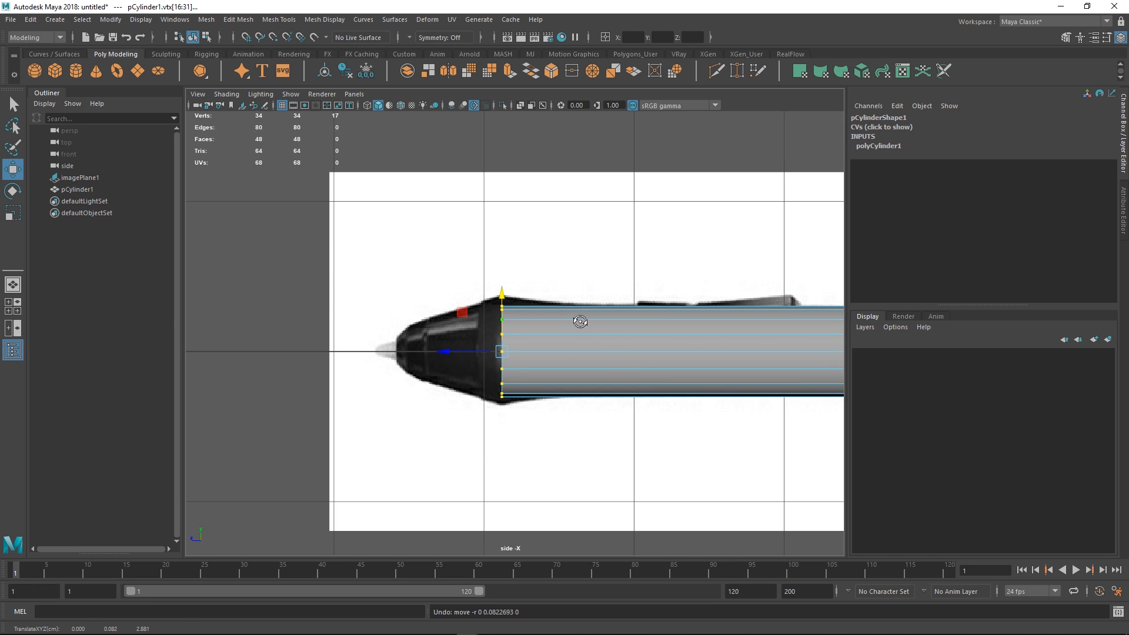
- Detach the viewport's shading options as a floating window and turn on X-Ray shading to see the pen through the cylinder
alt+drag(580, 321, 598, 322)
alt+middle_drag(638, 304, 431, 305)
alt+right_drag(594, 320, 556, 327)
alt+middle_drag(633, 305, 538, 276)
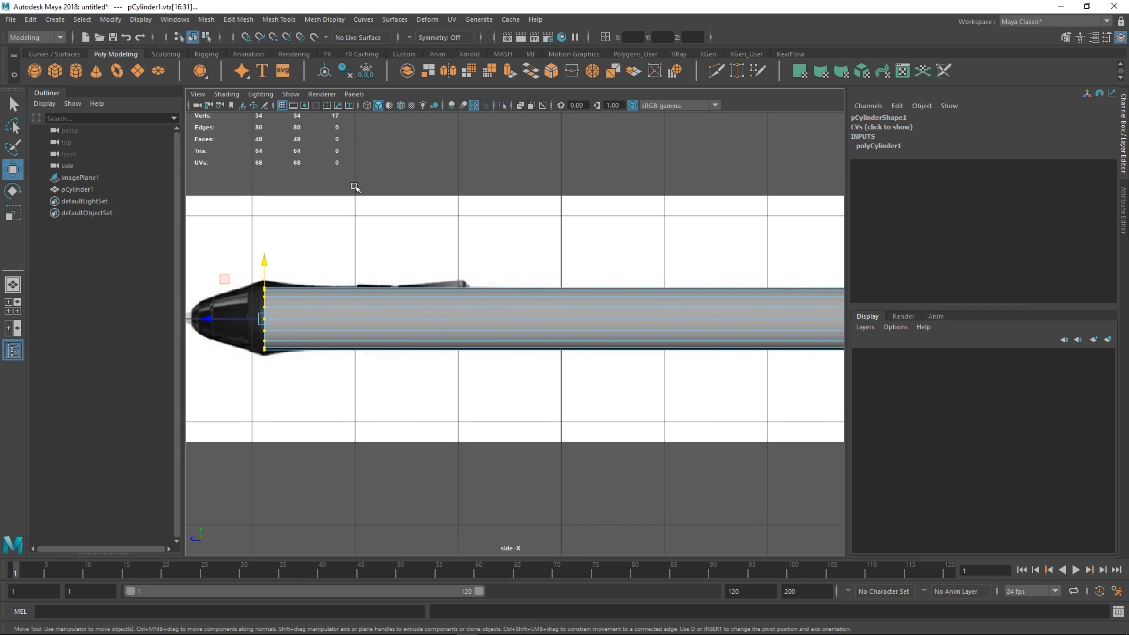
click(227, 95)
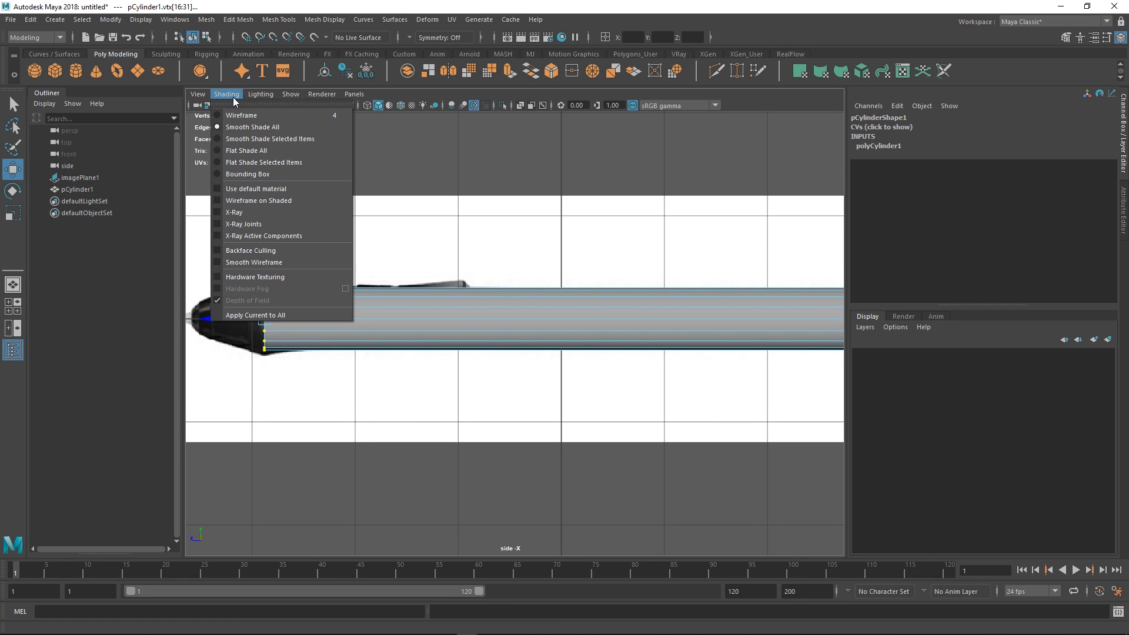
click(233, 101)
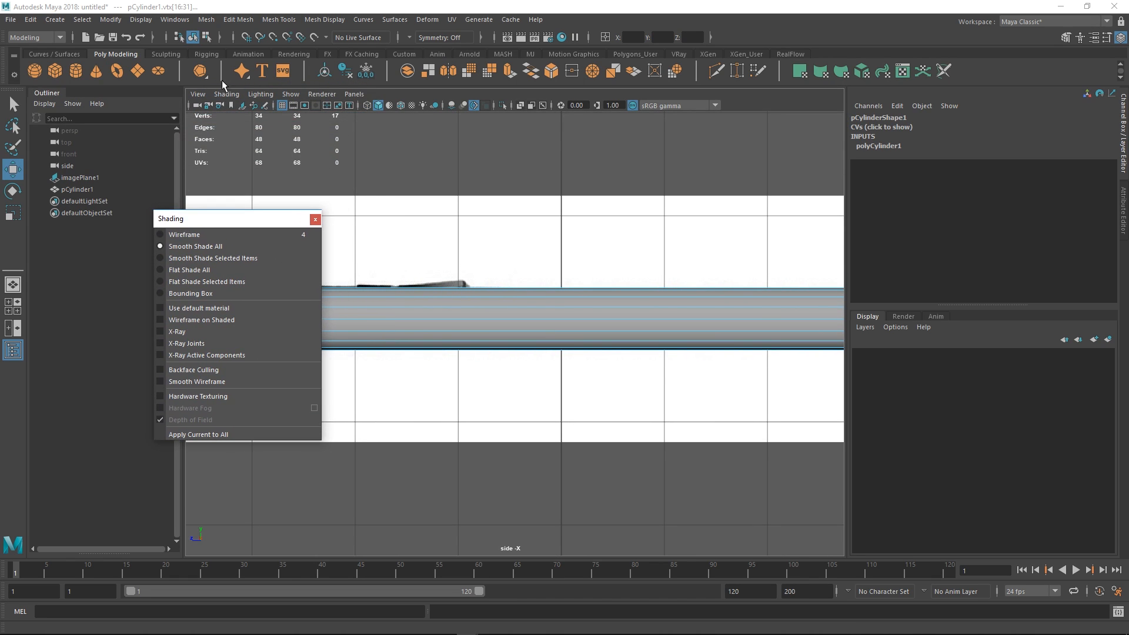
click(189, 333)
click(190, 333)
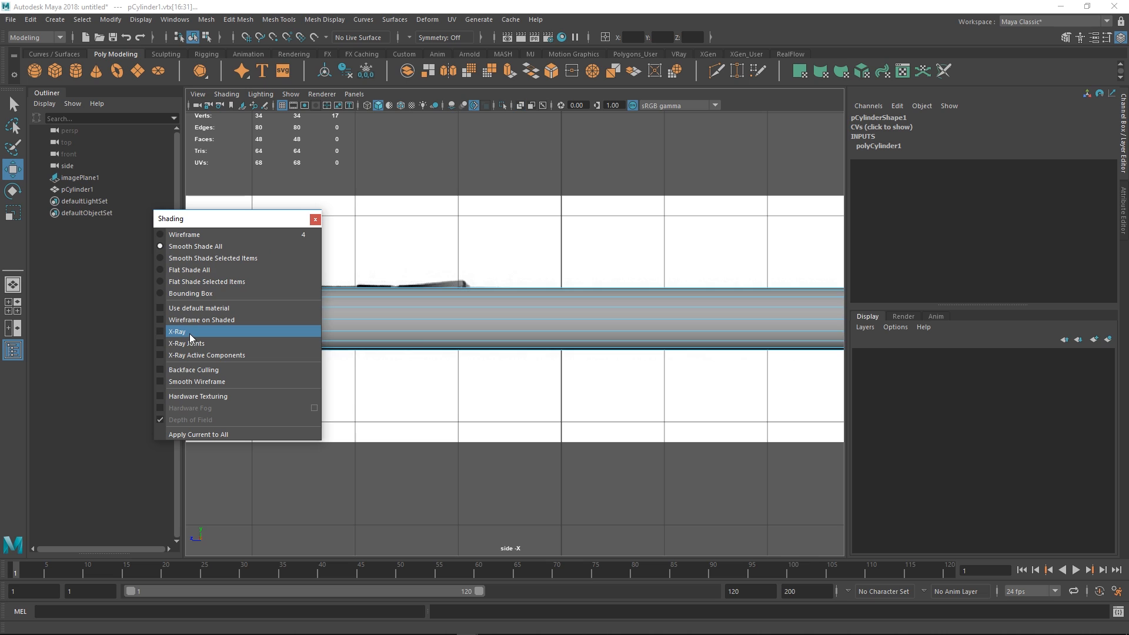
click(190, 334)
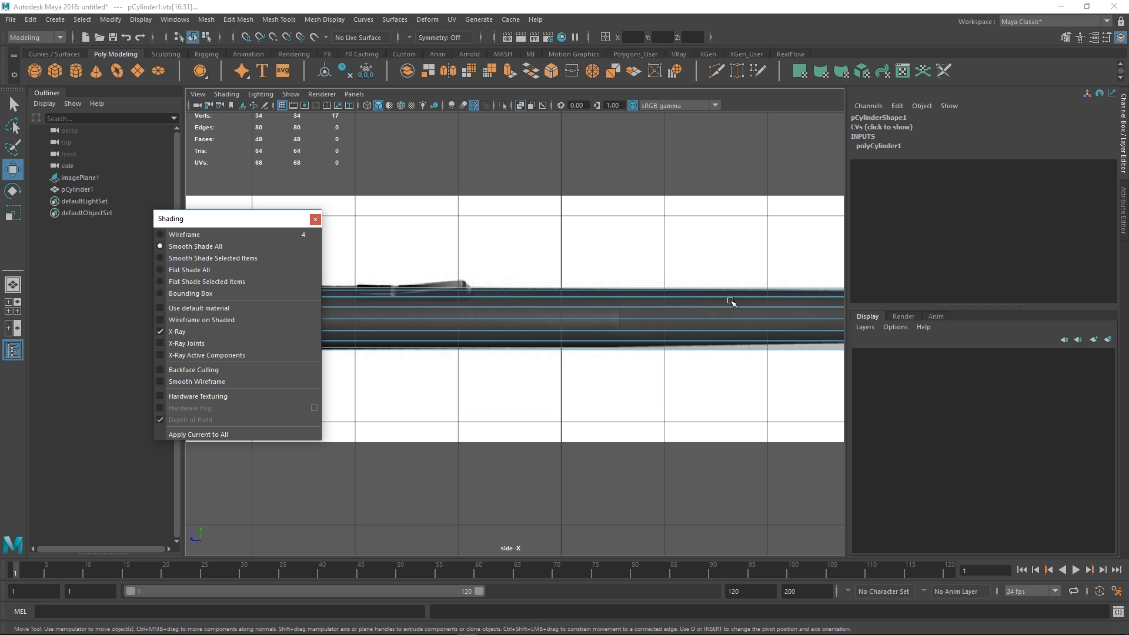
- Lower the pen image plane to about -0.025 on Y so the barrel's back end is centred on the cylinder
alt+middle_drag(740, 301, 519, 297)
alt+middle_drag(644, 295, 588, 303)
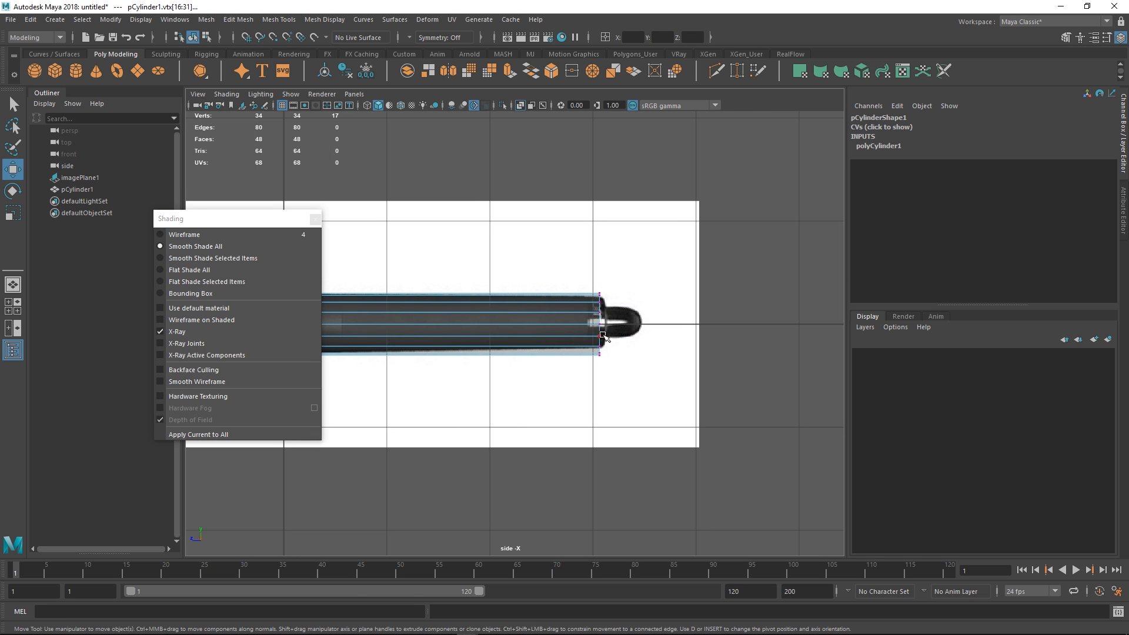
alt+right_drag(614, 320, 743, 342)
click(685, 304)
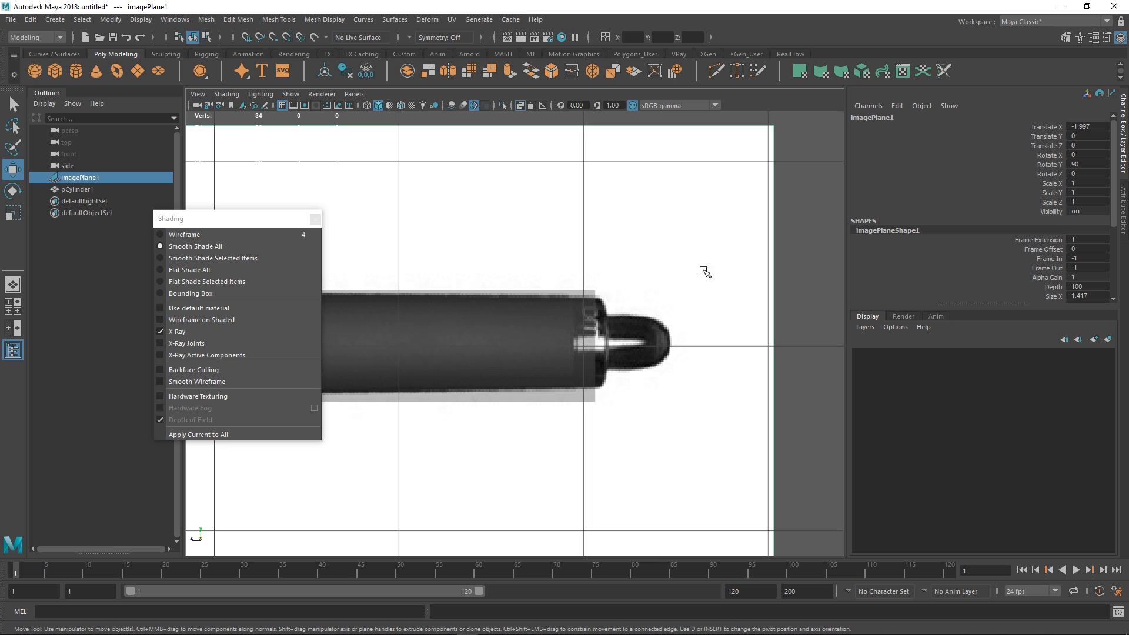
middle_drag(688, 245, 687, 250)
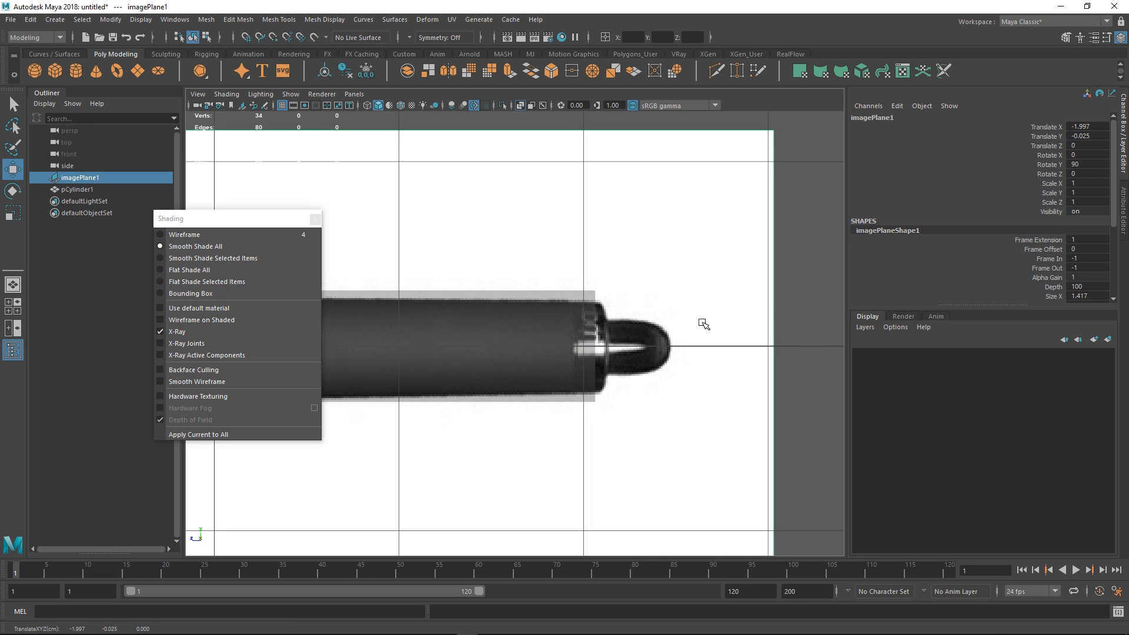
alt+right_drag(723, 318, 706, 345)
middle_drag(737, 261, 736, 261)
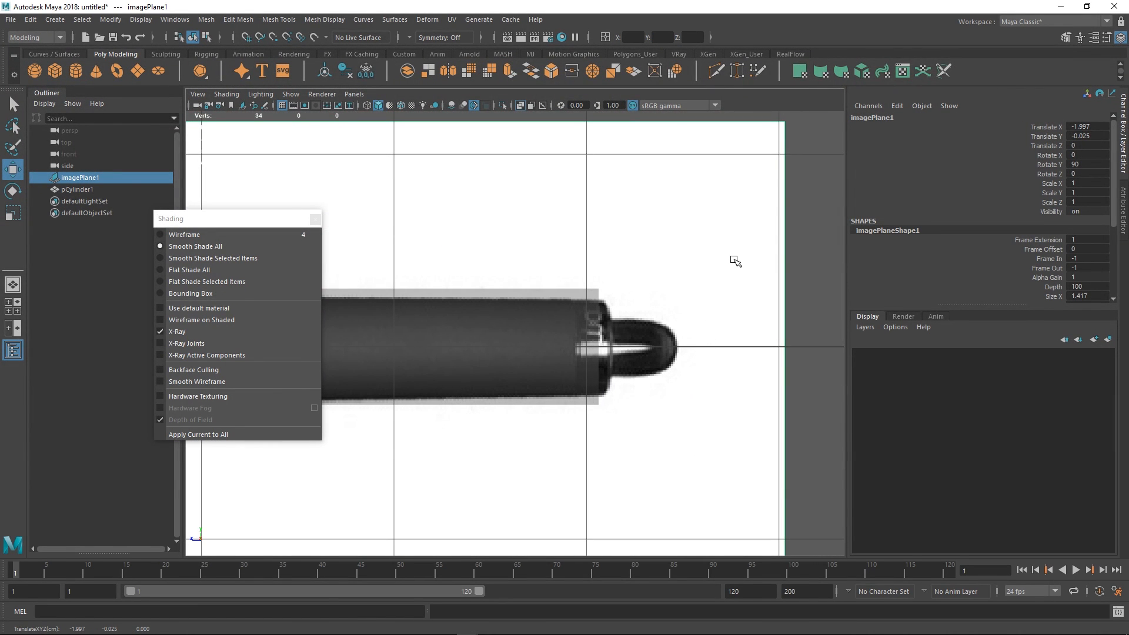
- Scale down the cylinder's rear-end vertices to match the diameter of the pen barrel's back end
click(549, 348)
alt+middle_drag(579, 336, 685, 316)
right_drag(686, 316, 621, 287)
drag(734, 242, 645, 416)
key(r)
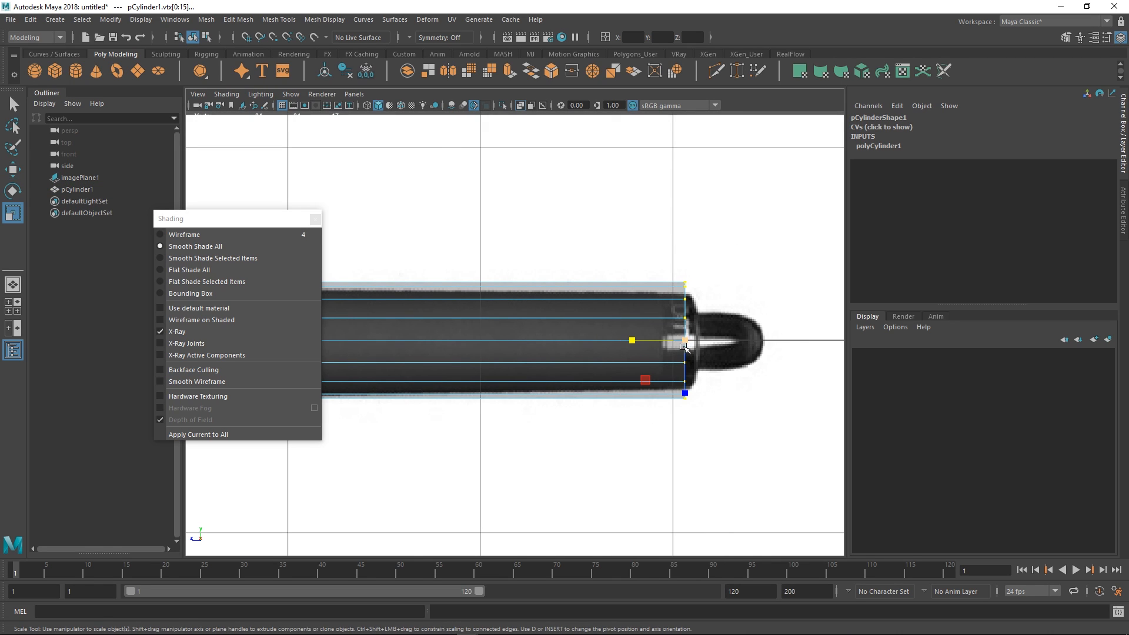
drag(682, 339, 655, 340)
- Enlarge the front-end vertex ring to the grip's widest diameter and nudge it slightly forward to the widest point
key(w)
alt+middle_drag(591, 298, 779, 291)
mouse_move(610, 308)
alt+middle_down()
mouse_move(798, 287)
mouse_move(788, 301)
alt+middle_up()
alt+middle_drag(546, 315, 574, 297)
drag(611, 218, 491, 458)
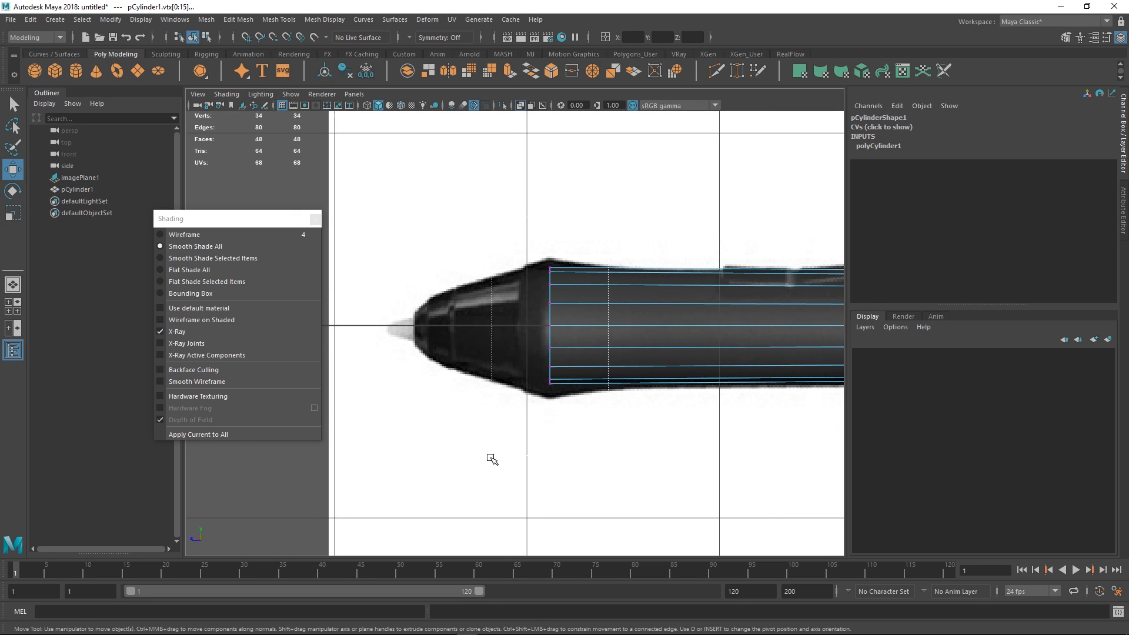
key(r)
key(w)
middle_drag(599, 320, 559, 314)
key(r)
- Return to the perspective view, turn off X-Ray shading and activate the Select tool
key(space)
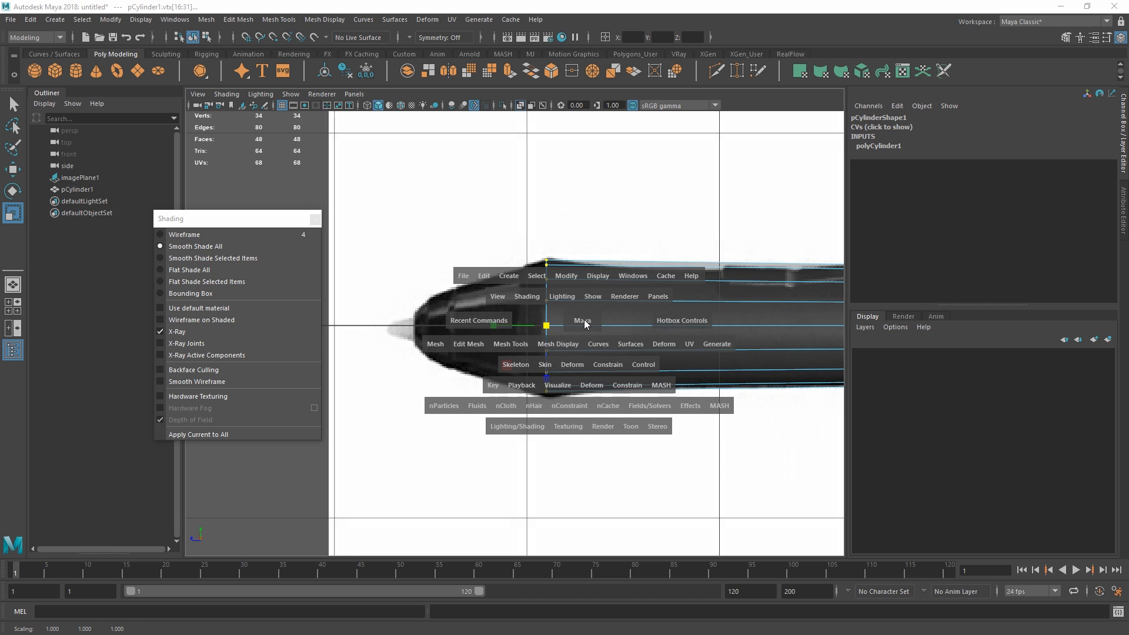
mouse_move(581, 321)
mouse_down()
mouse_move(582, 301)
mouse_move(569, 327)
mouse_move(531, 342)
mouse_move(542, 362)
mouse_up()
click(177, 331)
key(q)
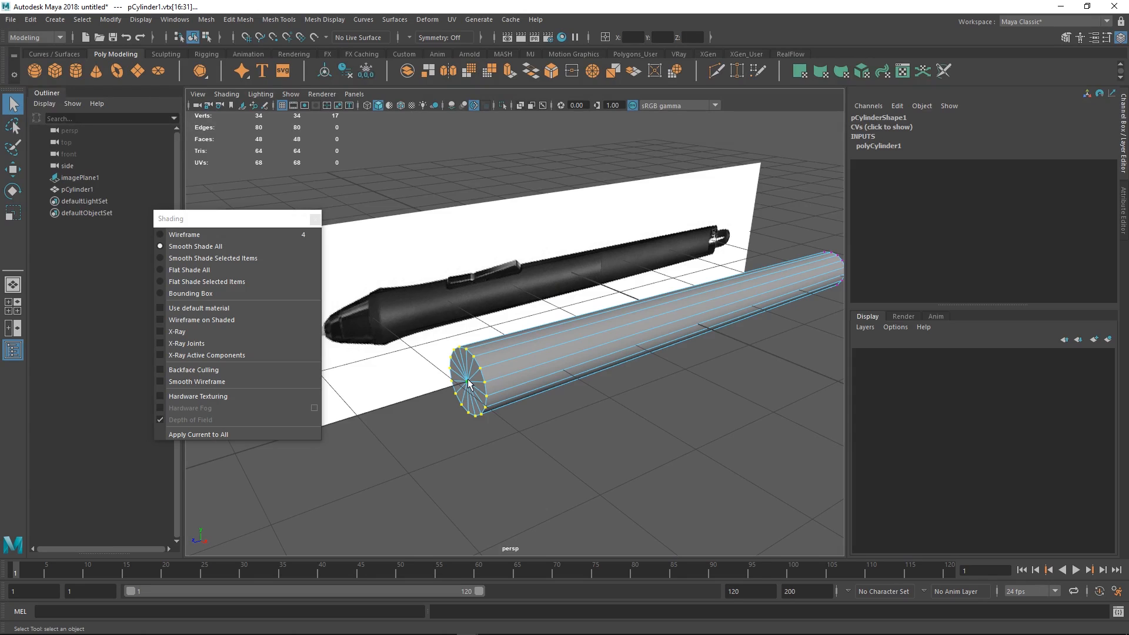
- Select the centre vertex of the cylinder's front cap and convert the selection to all the cap faces
alt+drag(486, 410, 551, 374)
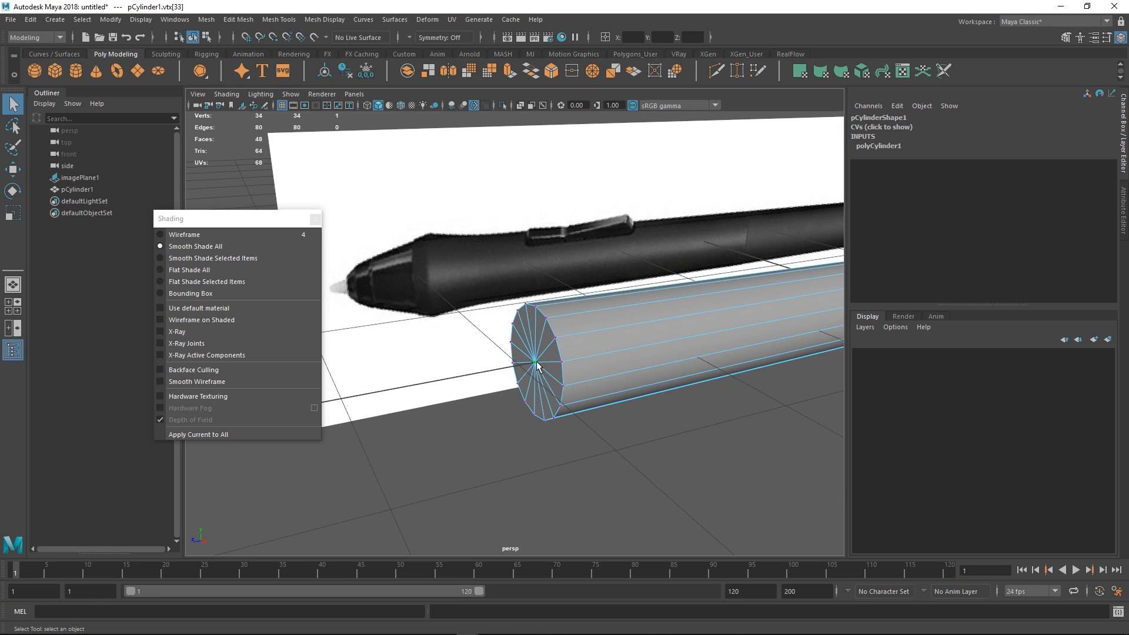
ctrl+right_click(548, 351)
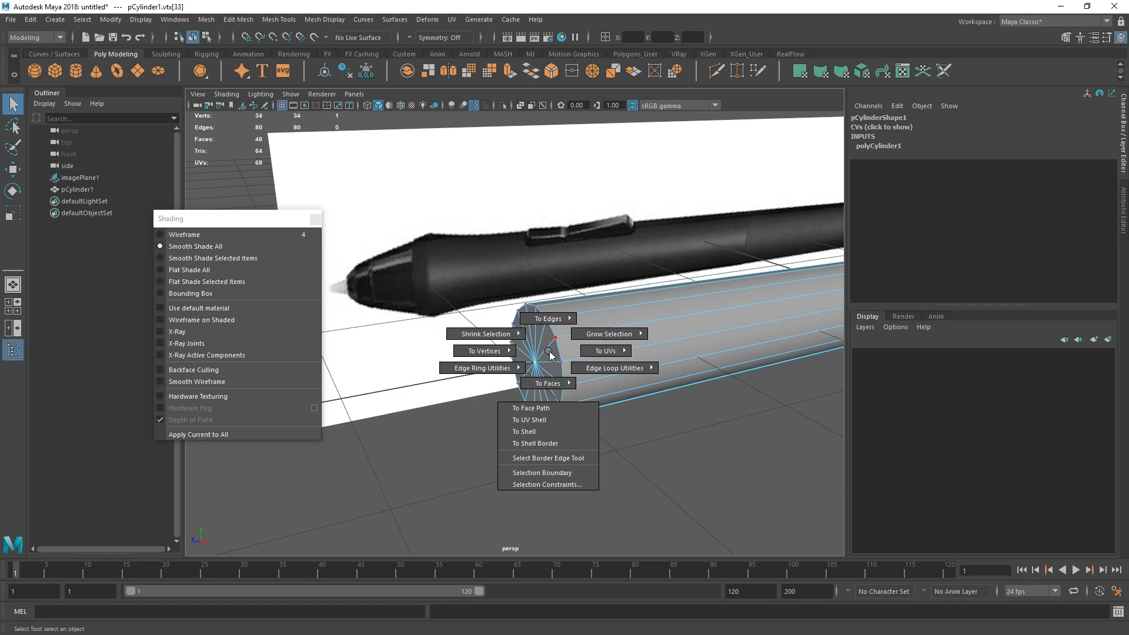
ctrl+right_drag(550, 356, 546, 411)
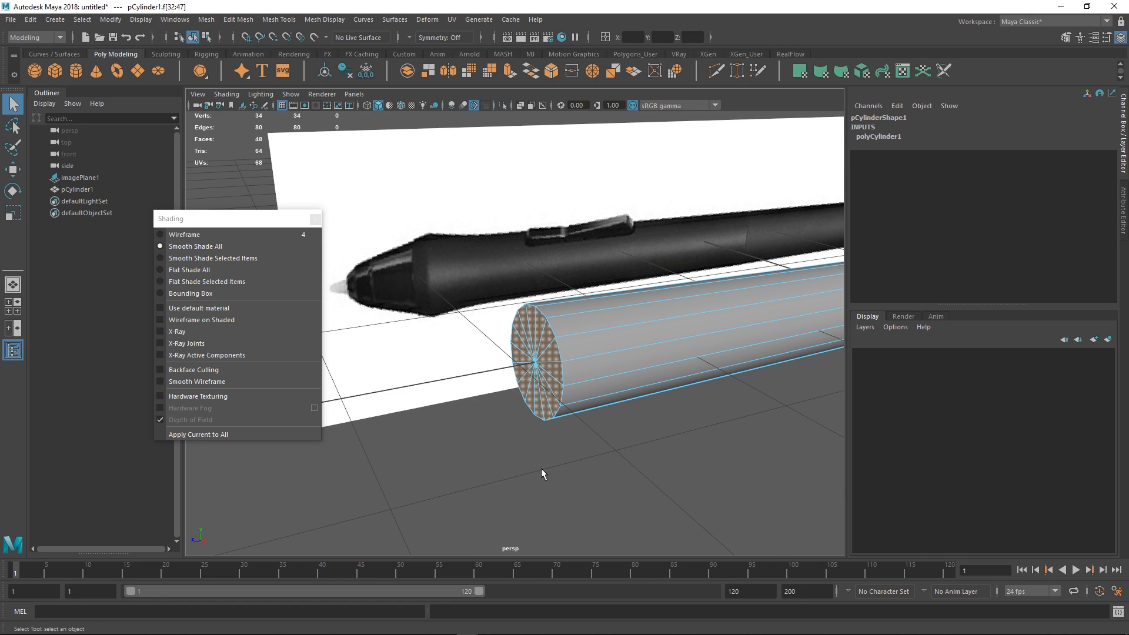
key(F9)
click(539, 359)
key(F11)
mouse_move(565, 437)
alt+mouse_down()
mouse_move(570, 416)
mouse_move(561, 420)
alt+mouse_up()
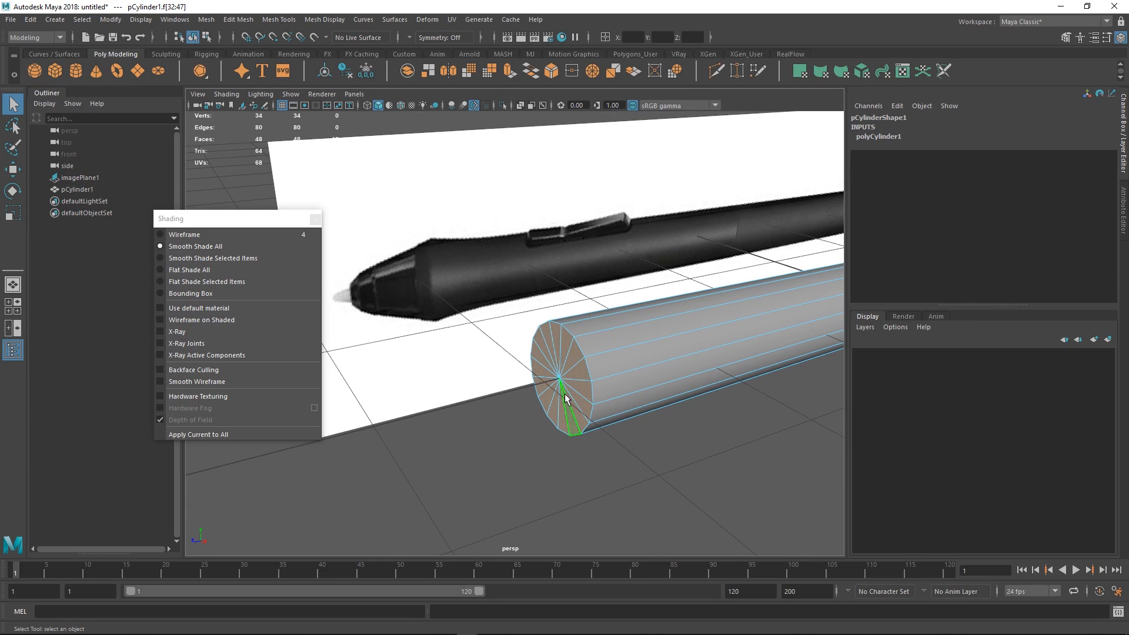
- Extrude the front cap faces and scale them inward to form a smaller inner ring
shift+right_click(549, 349)
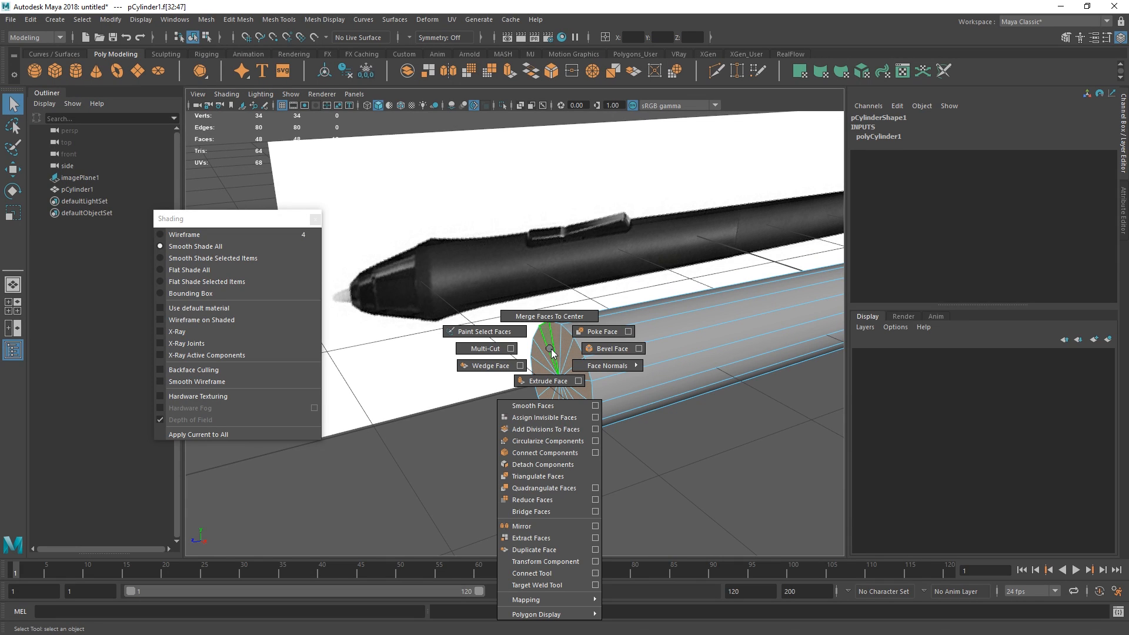
click(551, 381)
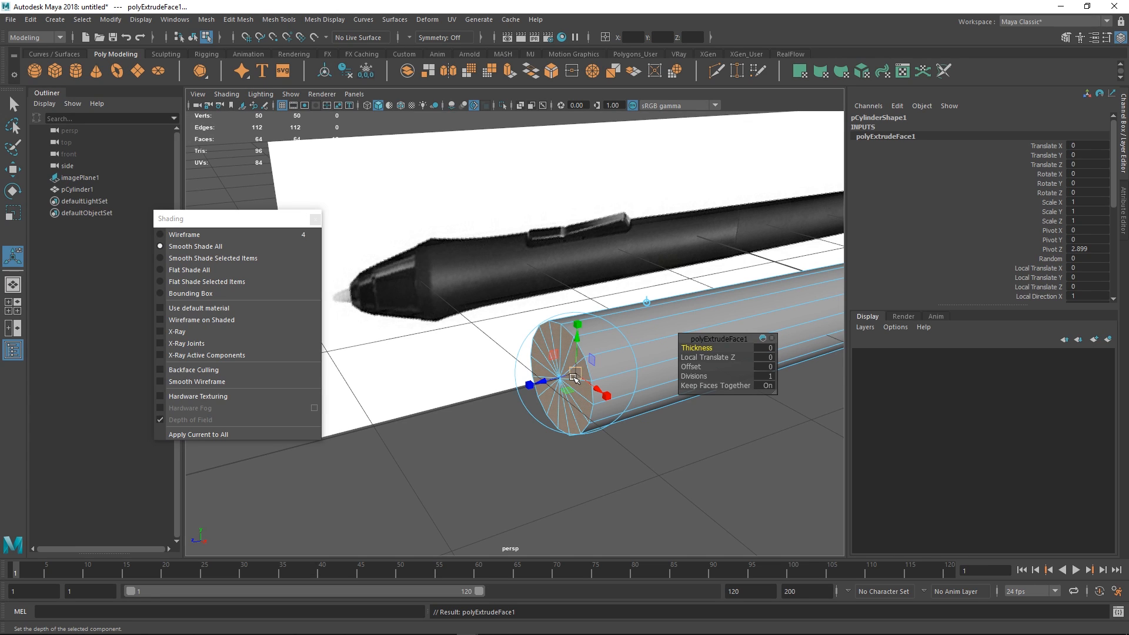
key(r)
drag(558, 379, 587, 369)
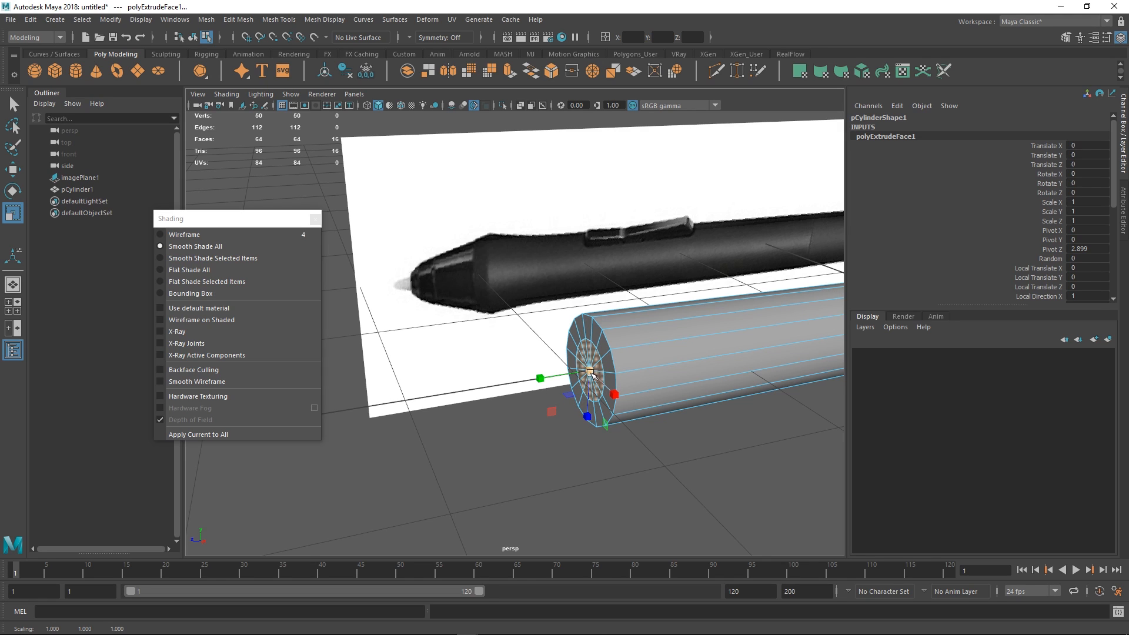
- Move the extruded faces forward to about 3.01 on Z and, in the right side view, enlarge them to fit the grip's outline
key(w)
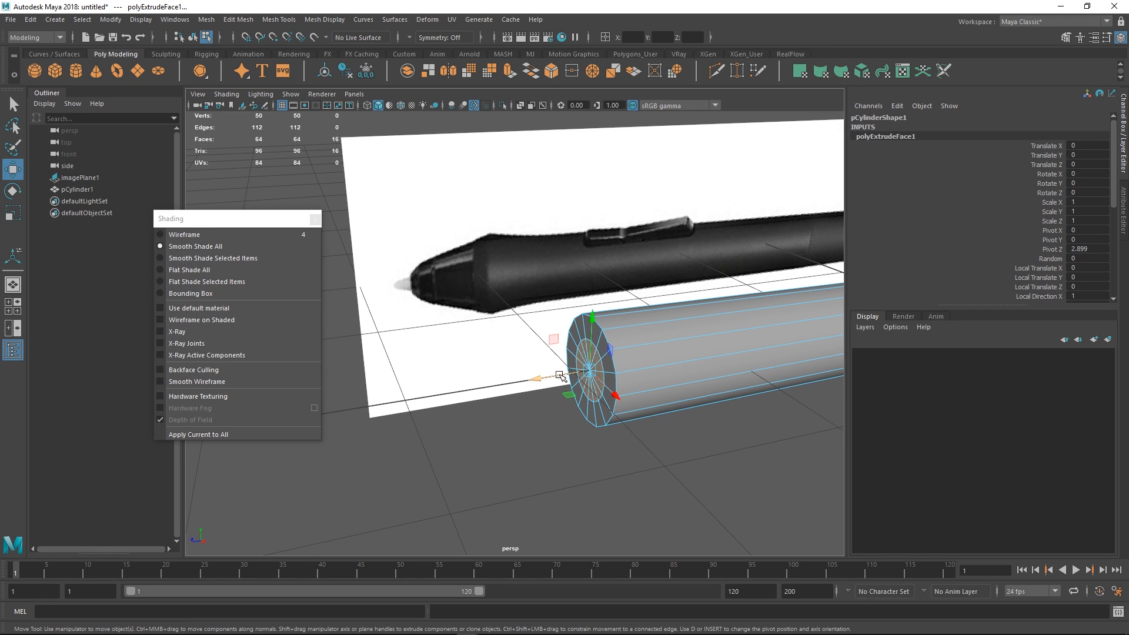
key(space)
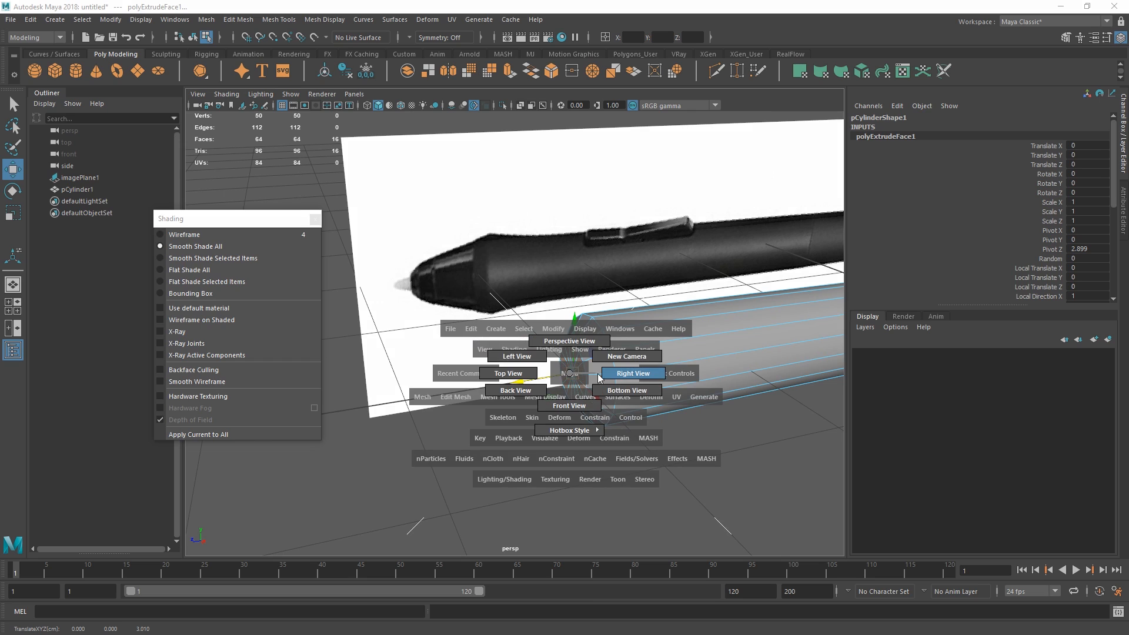
click(598, 378)
key(r)
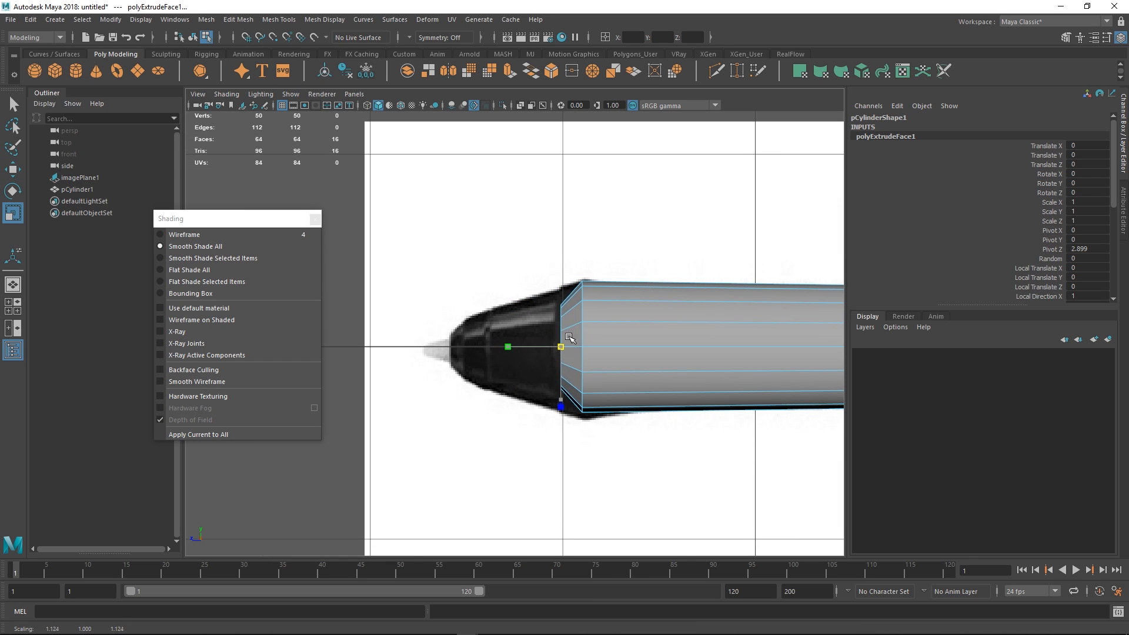
drag(569, 337, 588, 302)
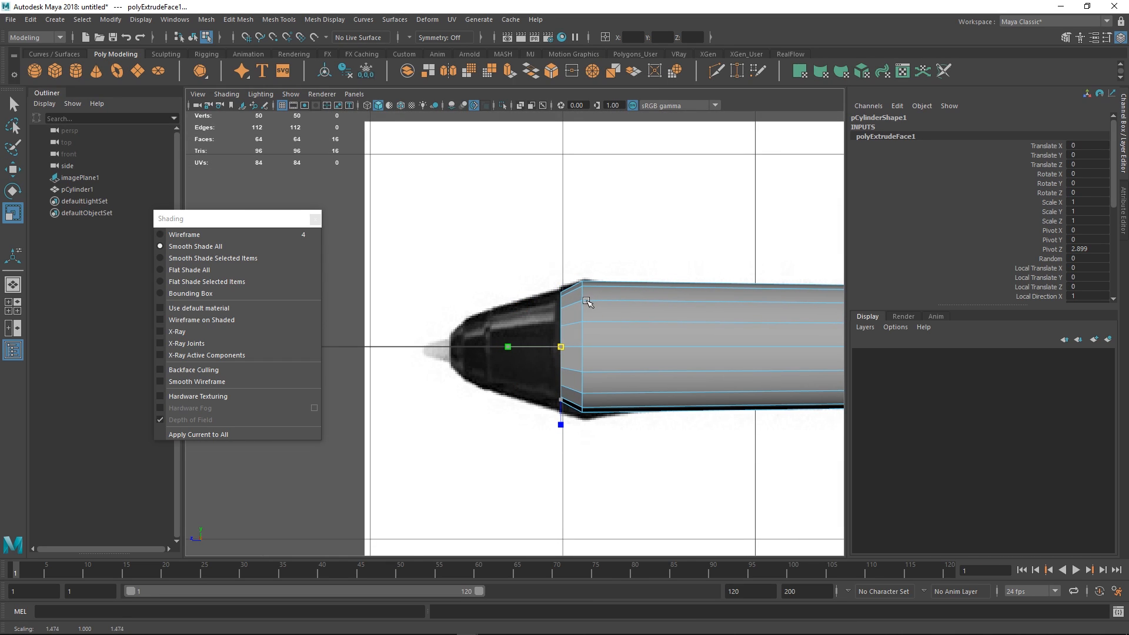
- Extrude the front faces again to about 3.58 on Z at the nib's base and scale them down to the nib's width
alt+middle_drag(586, 301, 554, 308)
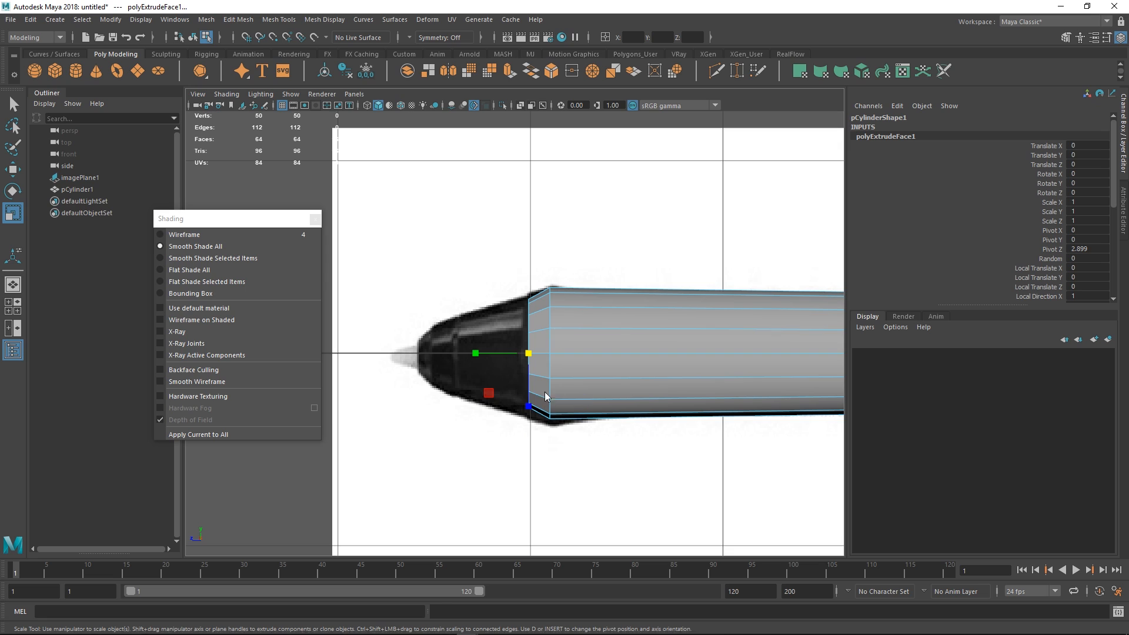
key(ctrl+e)
shift+right_click(563, 324)
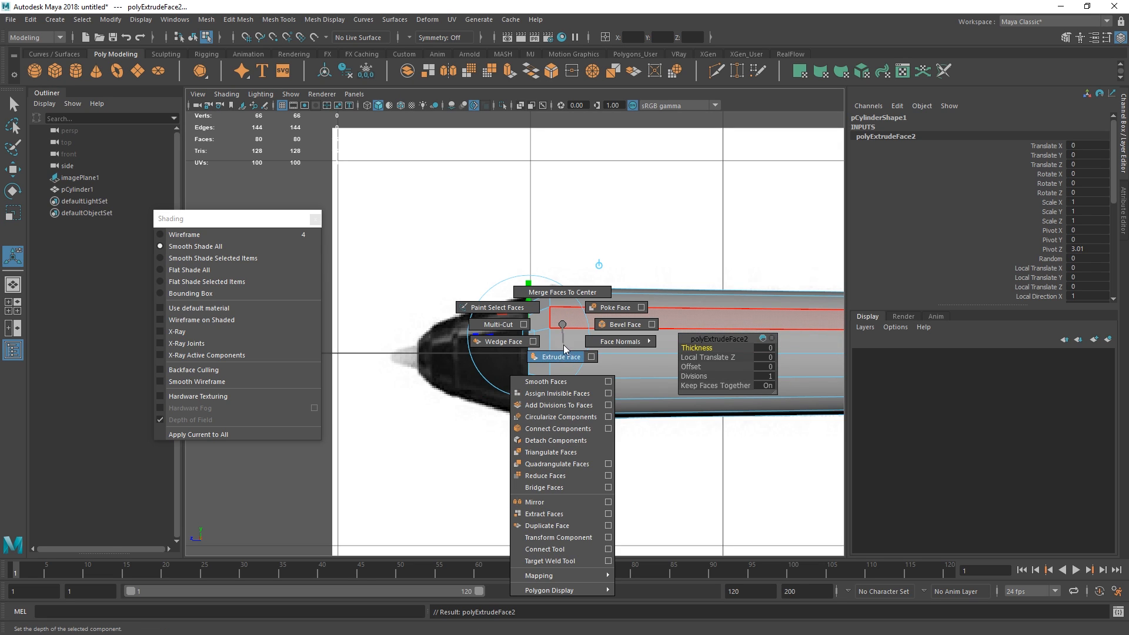
key(w)
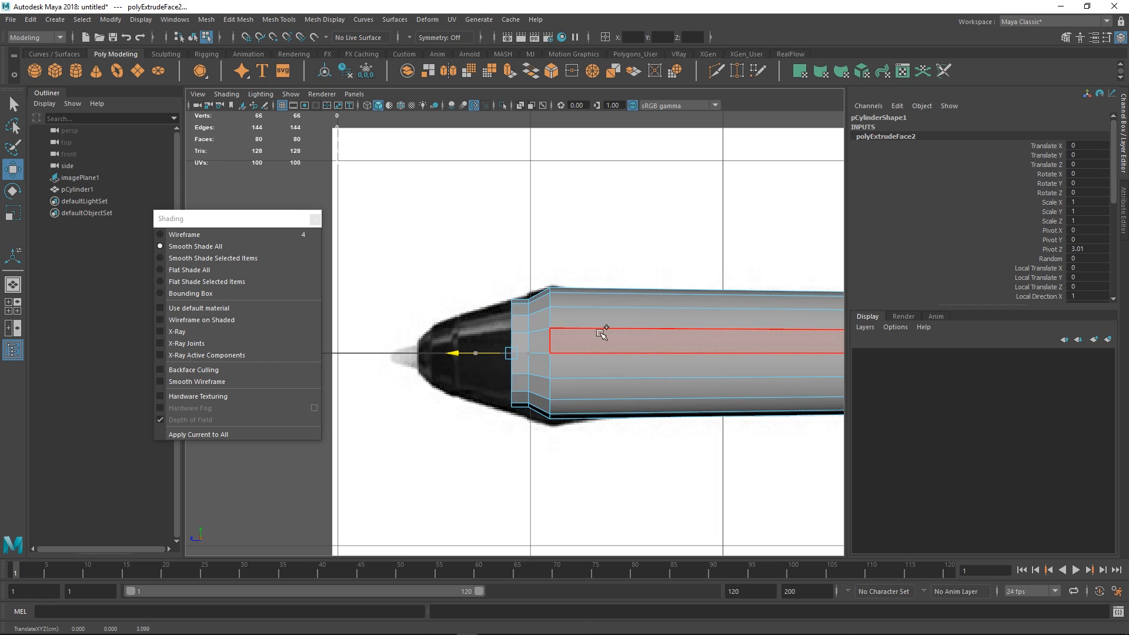
middle_drag(601, 334, 510, 323)
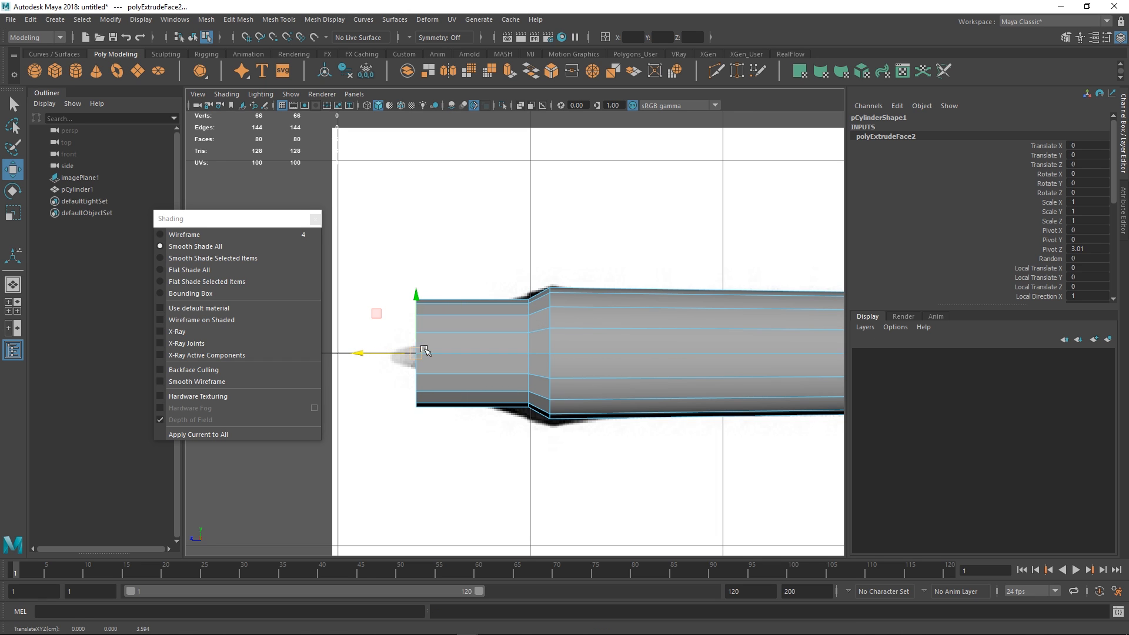
key(r)
drag(419, 355, 357, 376)
key(w)
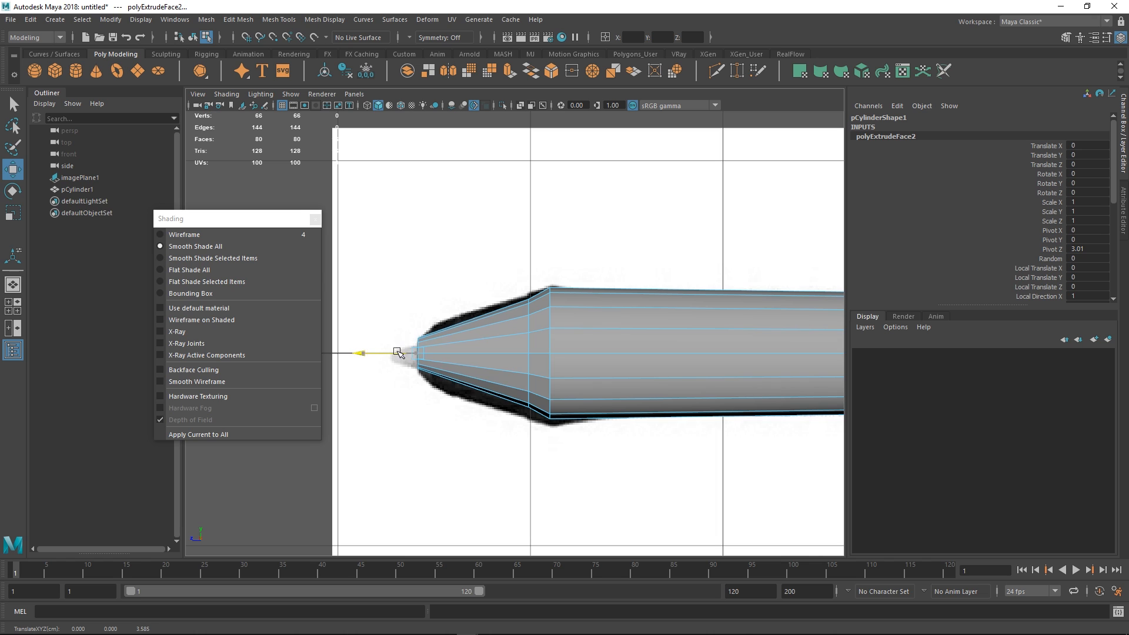
- Return to the perspective view and examine the cylinder's rear end against the pen's end on the reference image
scroll(625, 314, down, 5)
alt+middle_drag(656, 318, 442, 307)
alt+right_drag(500, 324, 693, 389)
alt+middle_drag(432, 325, 731, 331)
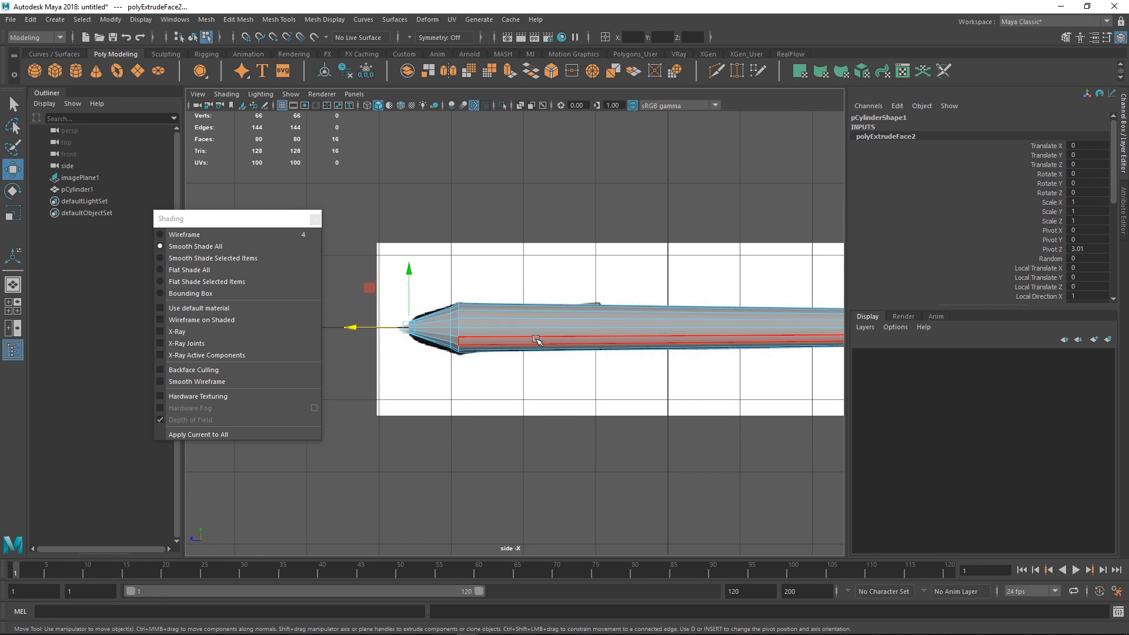
key(space)
mouse_move(569, 322)
mouse_down()
mouse_move(569, 297)
mouse_move(570, 319)
mouse_up()
alt+middle_drag(647, 313, 591, 318)
alt+drag(592, 320, 541, 307)
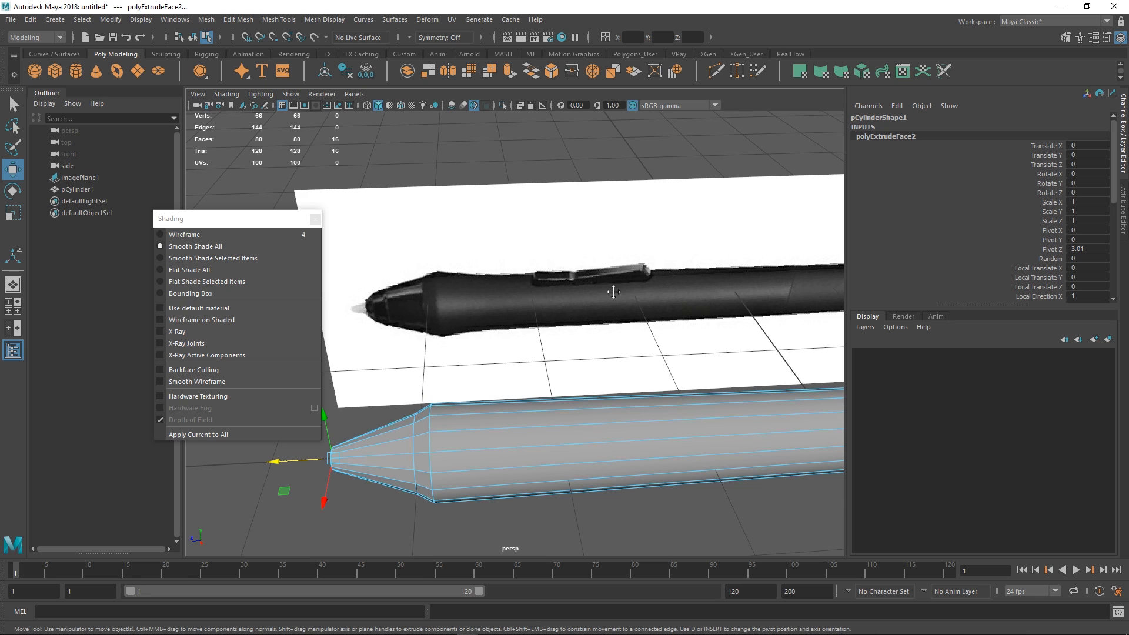
alt+middle_drag(613, 292, 411, 340)
alt+right_drag(617, 296, 586, 323)
mouse_move(586, 323)
alt+mouse_down()
mouse_move(584, 312)
mouse_move(566, 321)
alt+mouse_up()
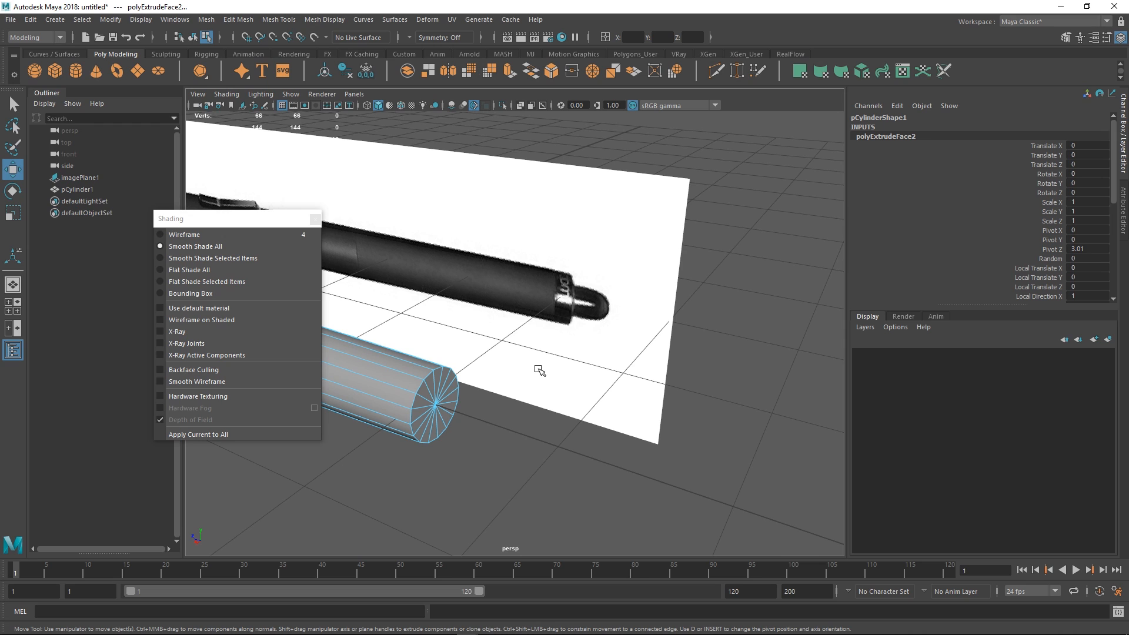
mouse_move(587, 344)
alt+mouse_down()
mouse_move(583, 320)
mouse_move(612, 335)
mouse_move(587, 324)
mouse_move(573, 334)
alt+mouse_up()
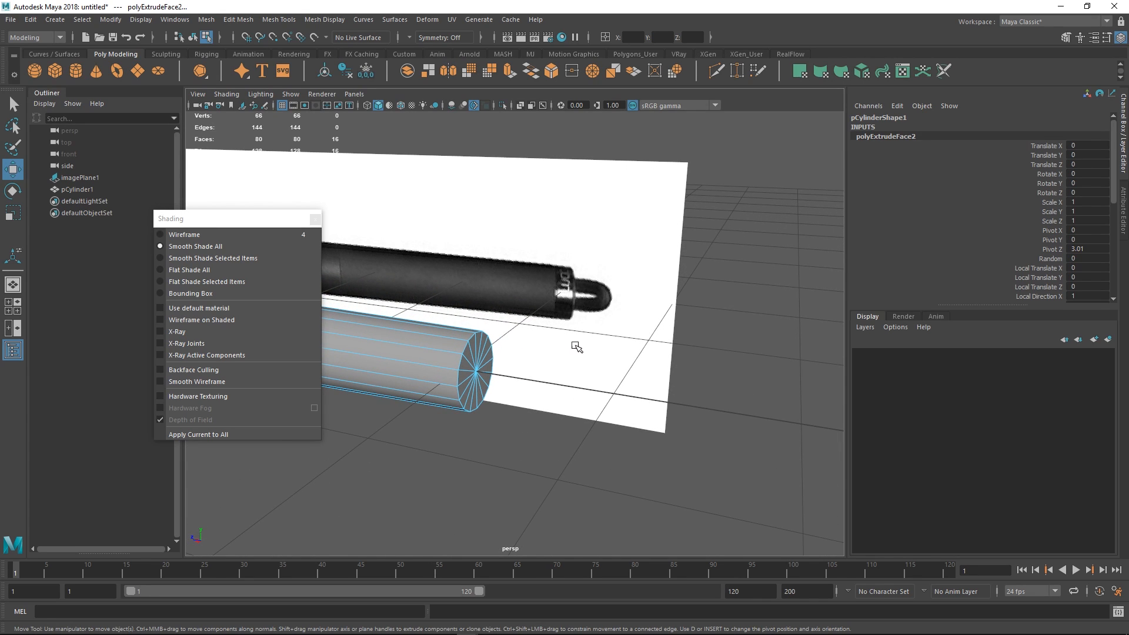
mouse_move(576, 347)
alt+mouse_down()
mouse_move(529, 360)
mouse_move(592, 347)
mouse_move(572, 371)
alt+mouse_up()
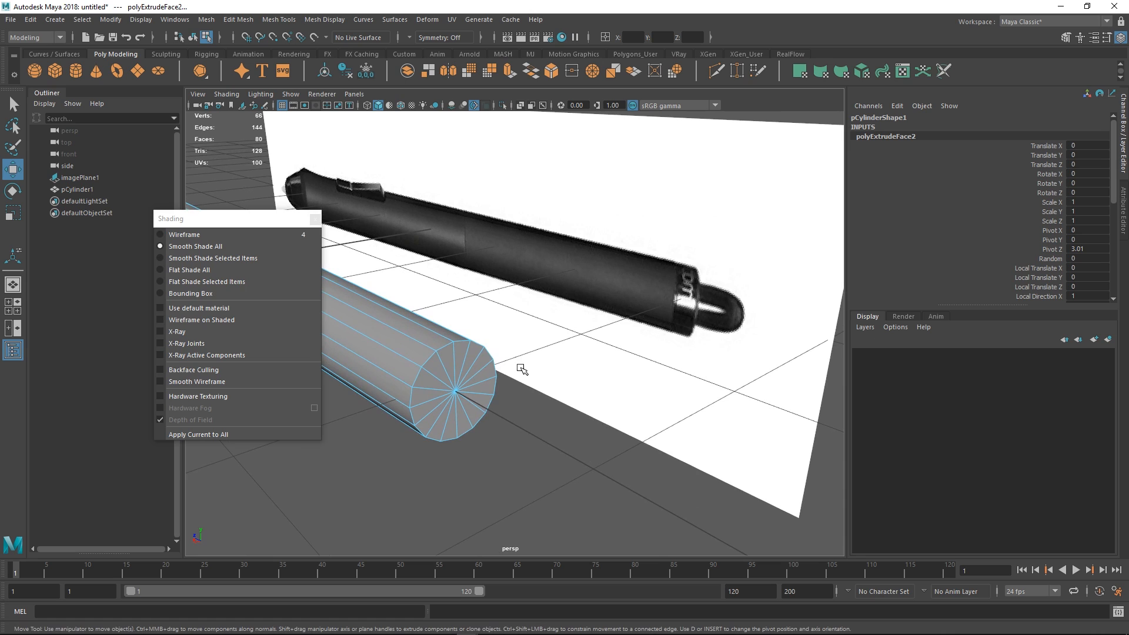
- Select the centre vertex of the cylinder's rear cap and convert the selection to all the cap faces
key(F9)
alt+middle_drag(472, 377, 547, 366)
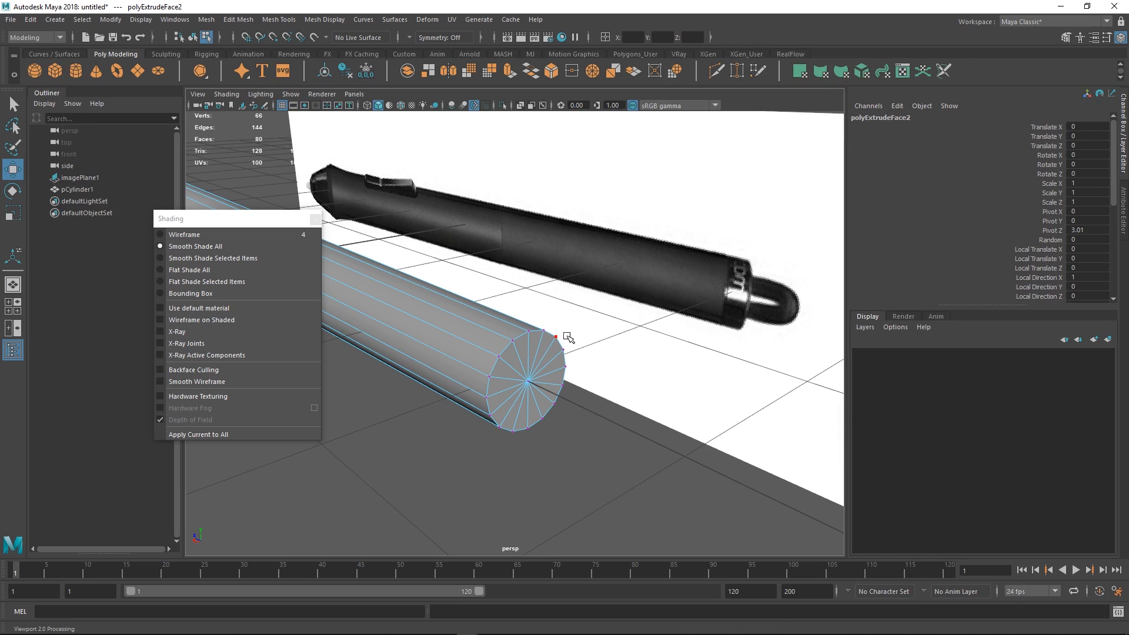
alt+middle_drag(586, 335, 562, 335)
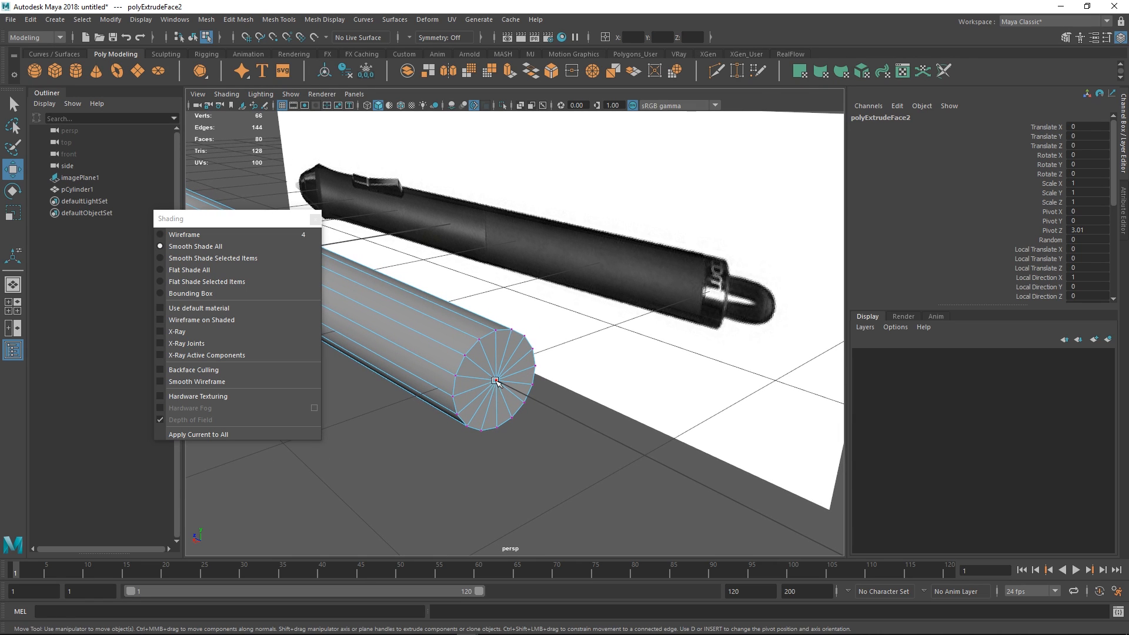
click(496, 381)
alt+drag(549, 372, 577, 345)
alt+drag(528, 379, 542, 345)
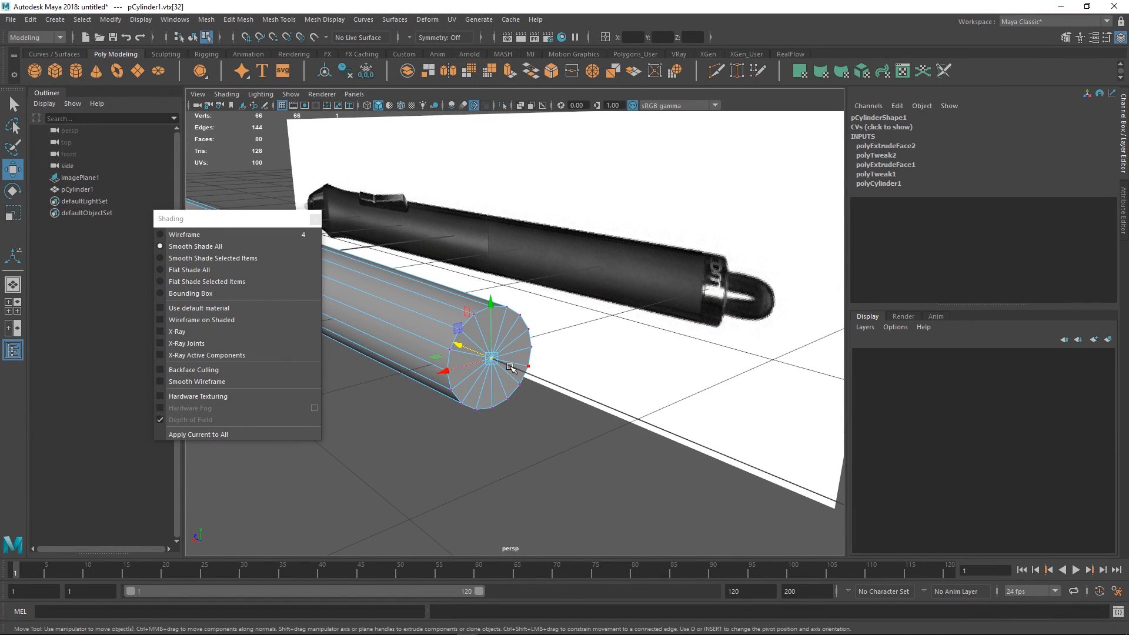
click(517, 400)
click(491, 360)
ctrl+right_click(555, 315)
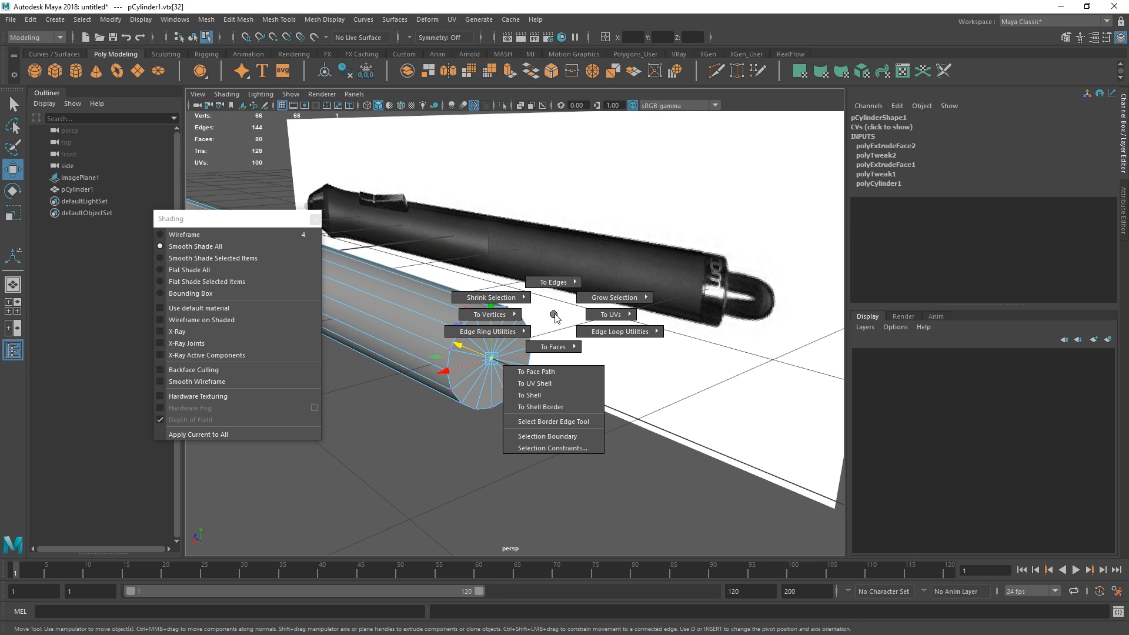
ctrl+right_drag(556, 320, 548, 370)
- Extrude the rear cap faces and scale them inward, leaving a flat rim around the barrel's end
key(ctrl+e)
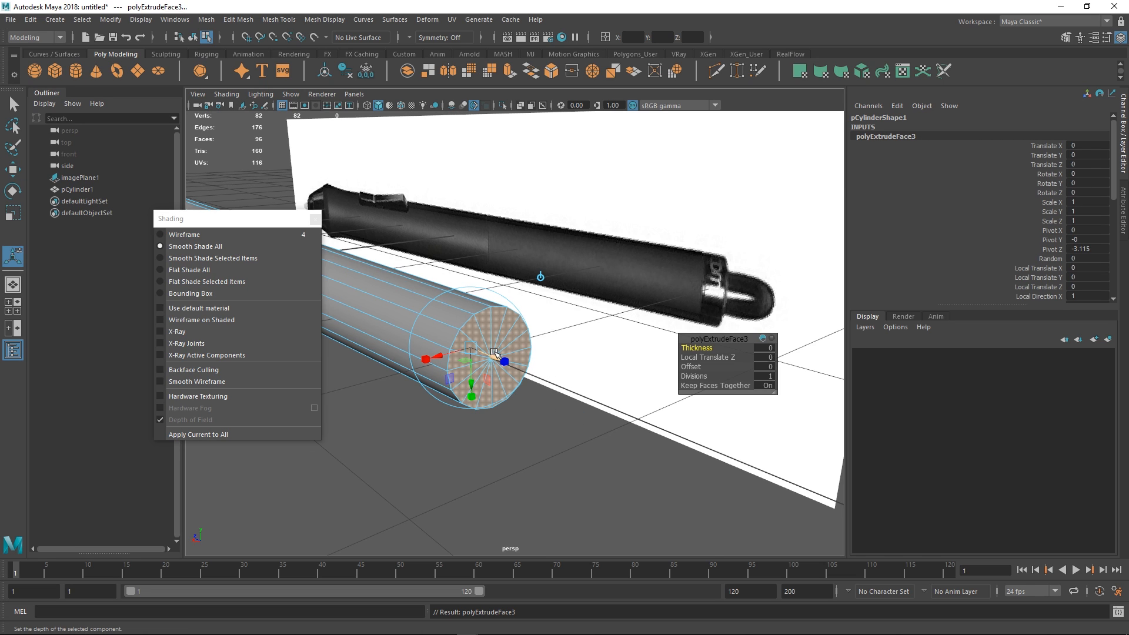
key(r)
drag(492, 358, 483, 353)
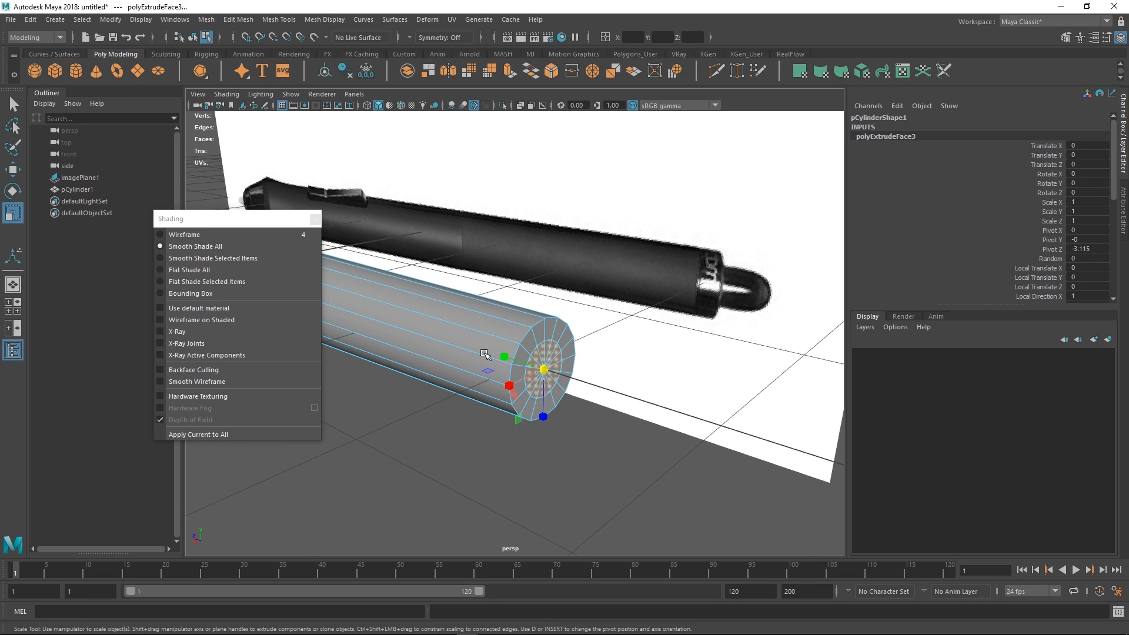
- Extrude the inner rear faces again and push them into the barrel to about -3.0 on Z to form a recess
alt+drag(547, 374, 536, 382)
key(ctrl+e)
key(w)
middle_drag(582, 445, 557, 434)
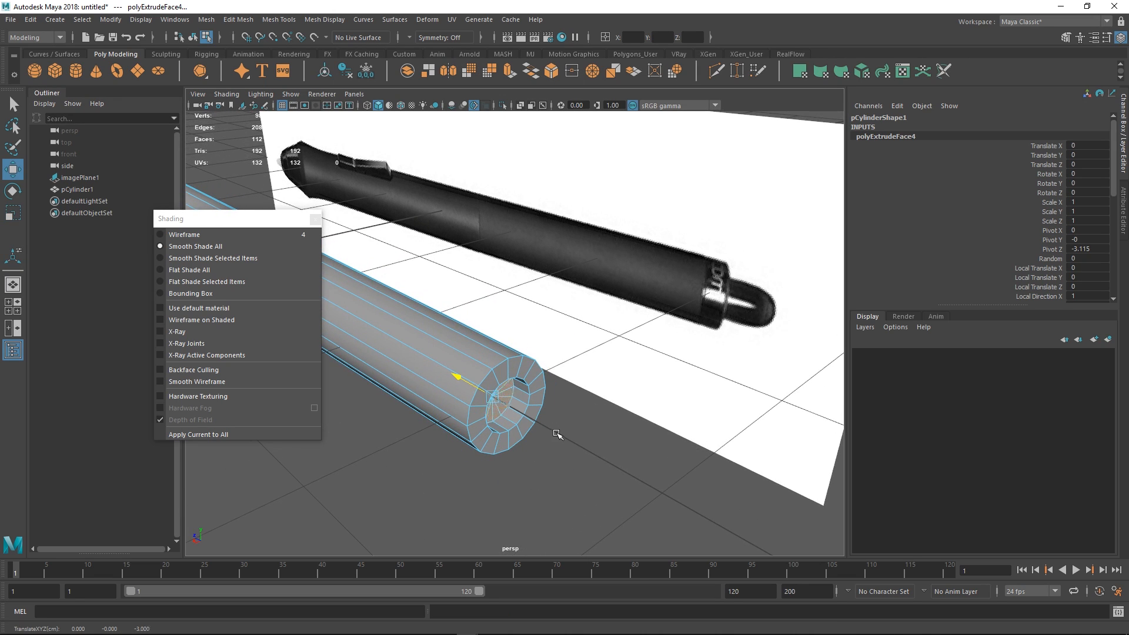
- Switch to the right side view at the pen's rear end and turn on X-Ray shading
alt+drag(550, 383, 571, 397)
alt+middle_drag(634, 360, 552, 345)
scroll(552, 345, up, 4)
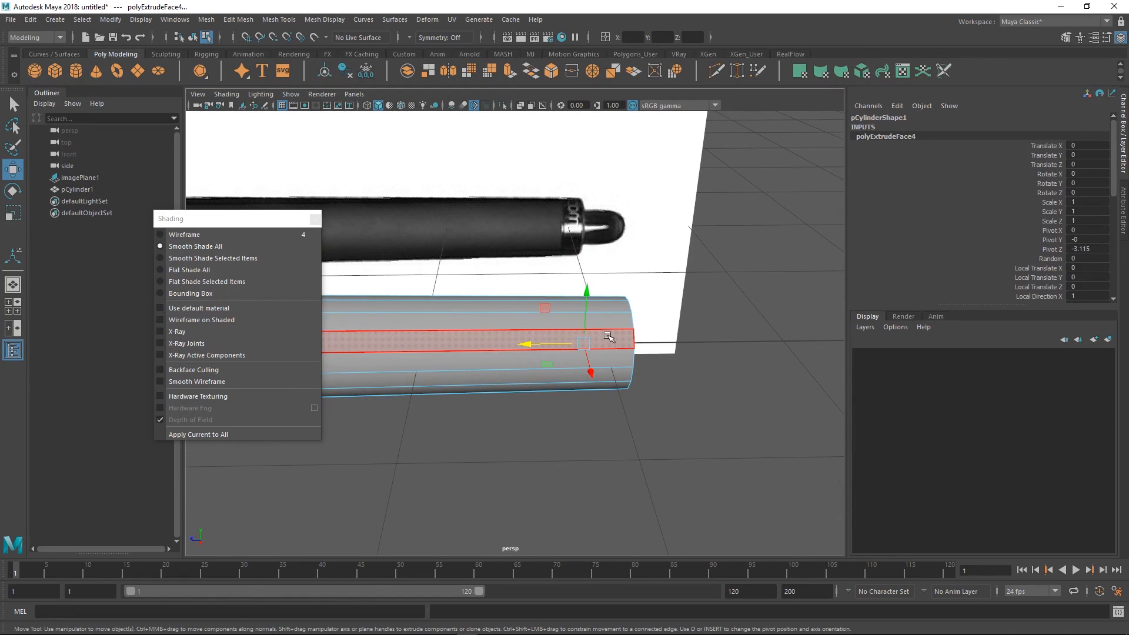
alt+drag(590, 291, 586, 252)
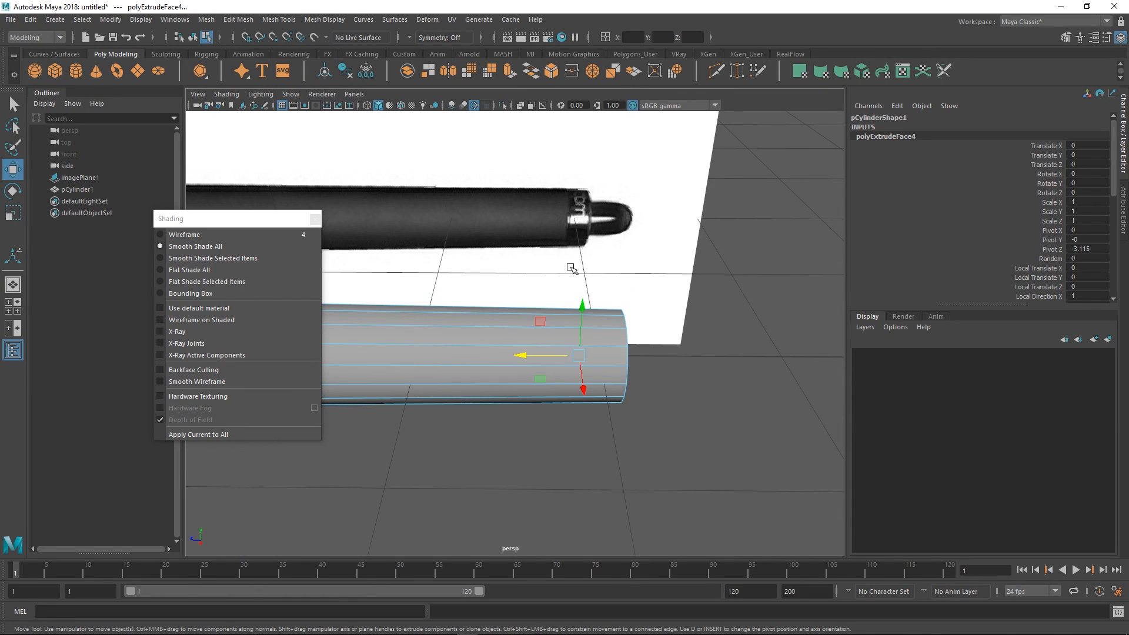
key(space)
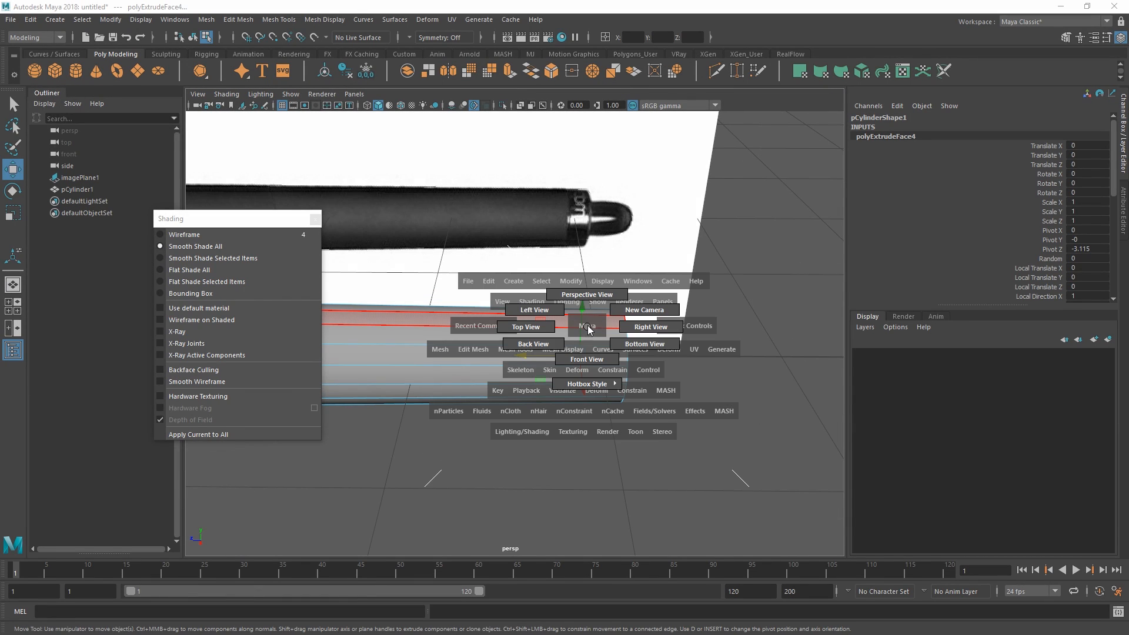
drag(589, 328, 642, 328)
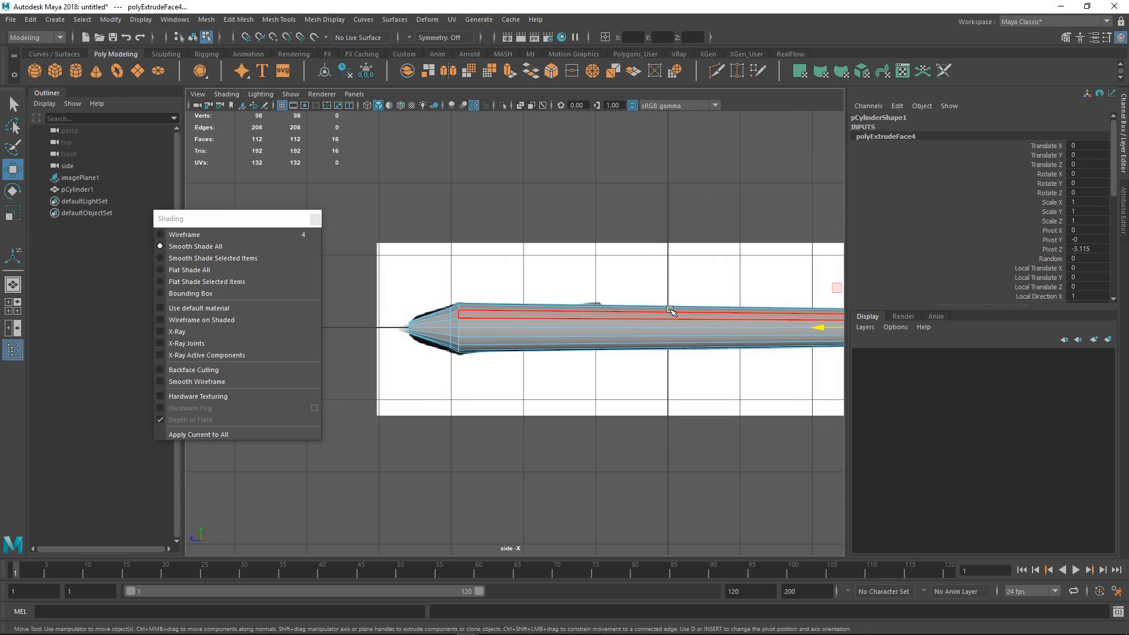
alt+middle_drag(675, 318, 428, 298)
alt+right_drag(550, 323, 629, 329)
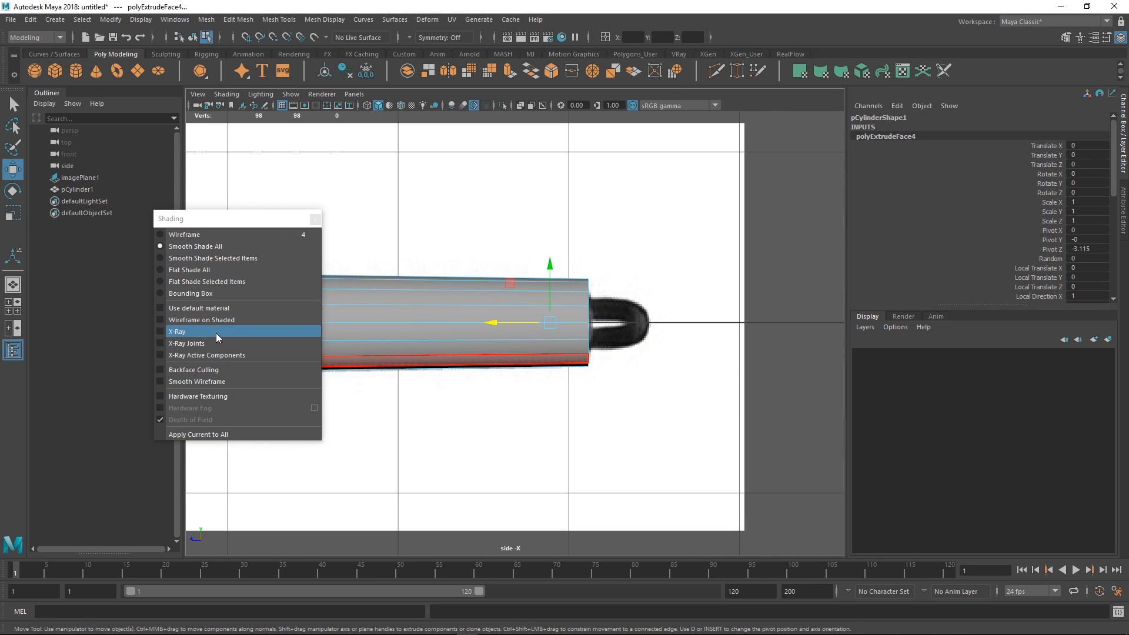
click(217, 332)
- Insert an edge loop around the barrel close to its rear end with the Multi-Cut tool
alt+middle_drag(500, 330, 421, 356)
alt+right_drag(422, 356, 496, 317)
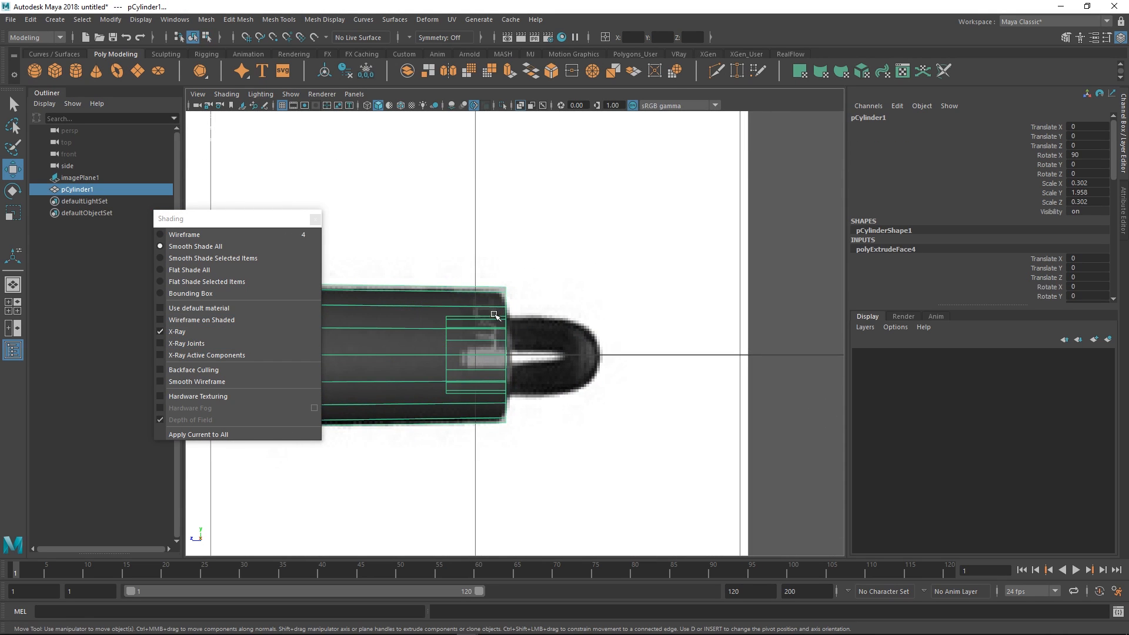
shift+right_click(493, 318)
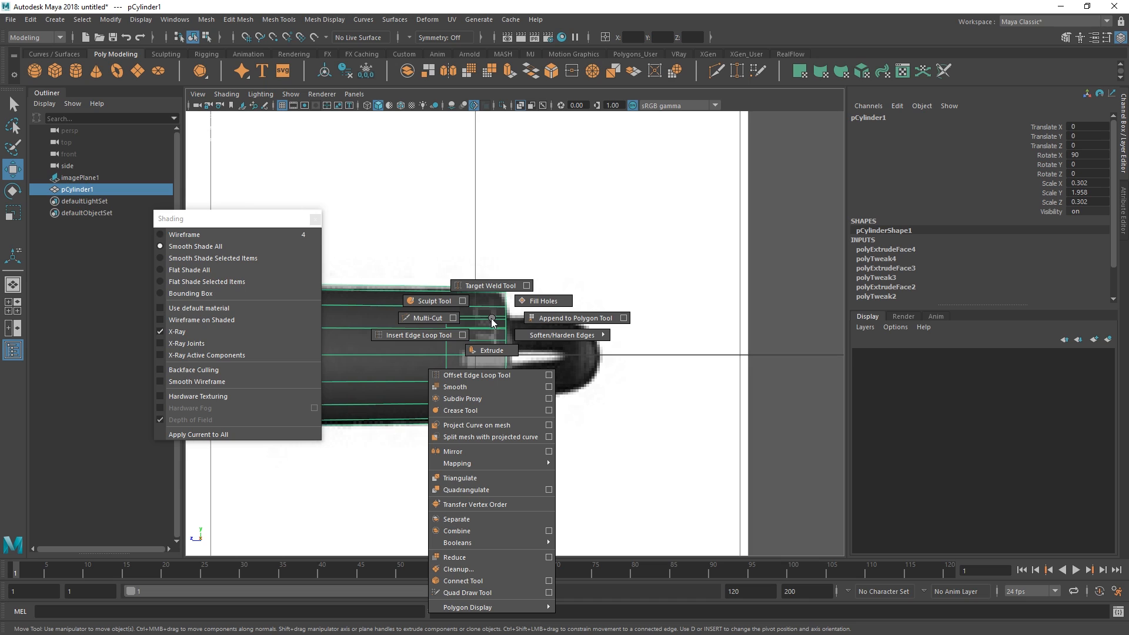
click(528, 296)
click(495, 313)
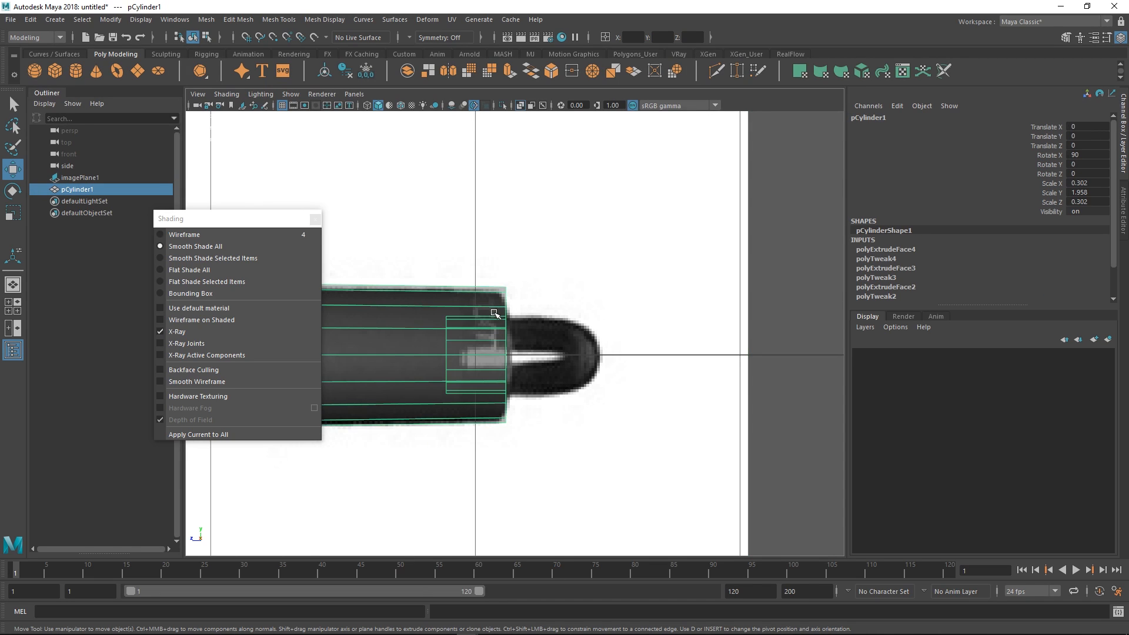
shift+right_click(495, 311)
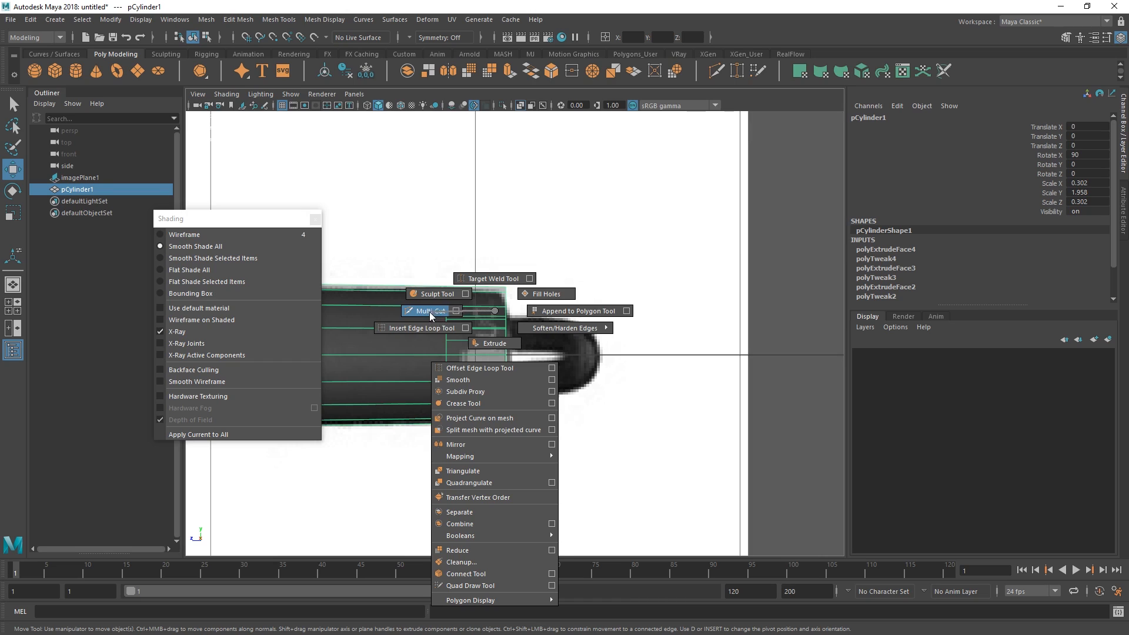
click(459, 316)
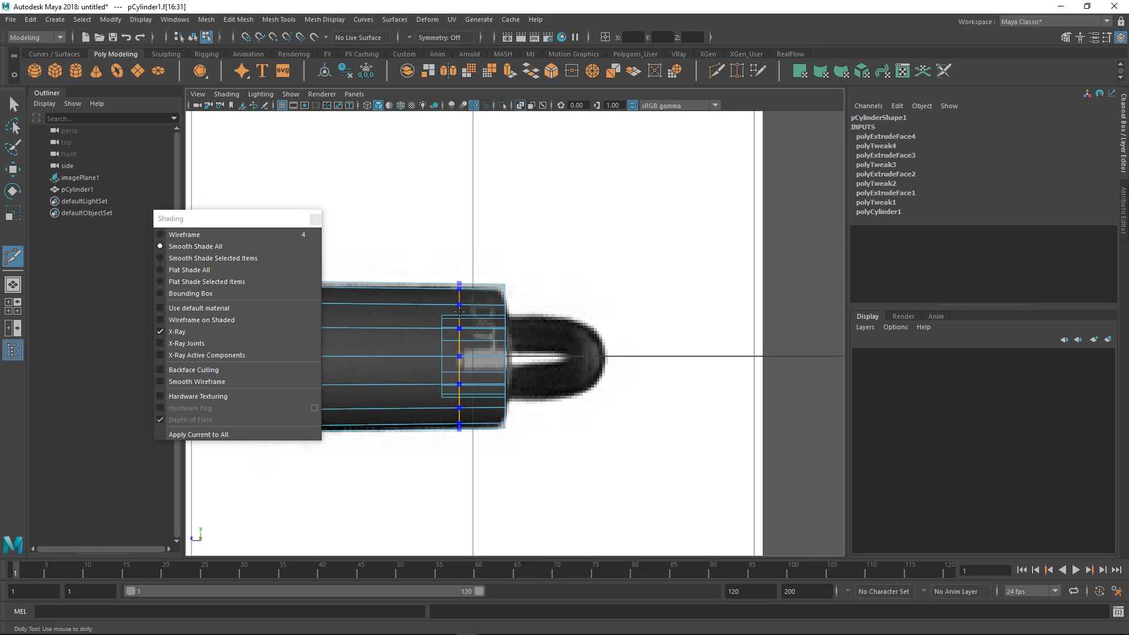
ctrl+click(460, 354)
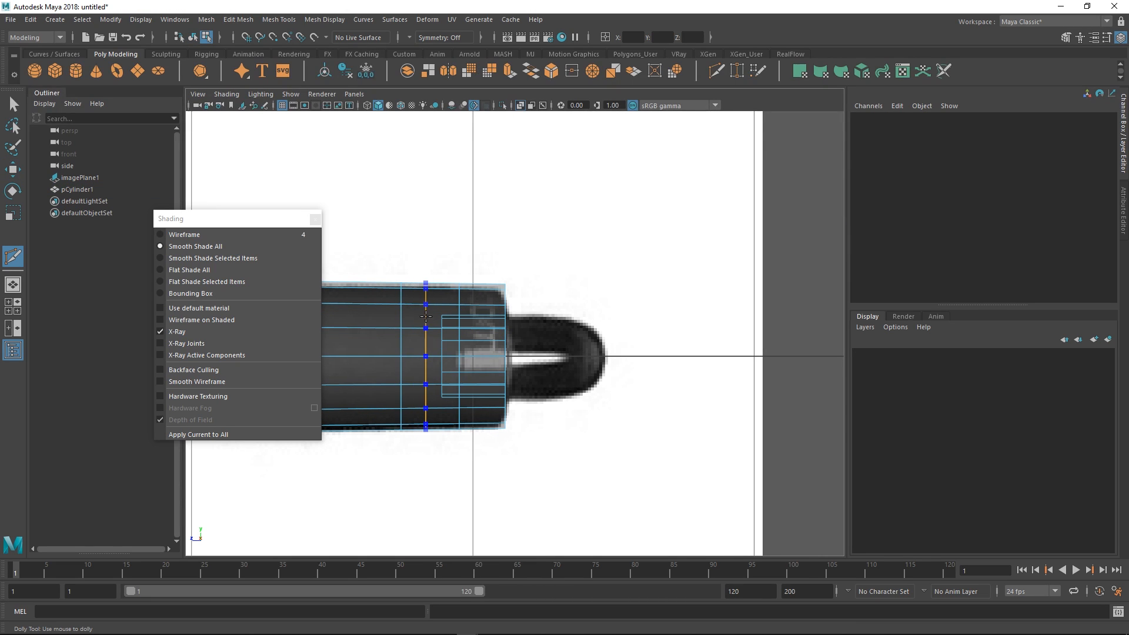
ctrl+click(400, 338)
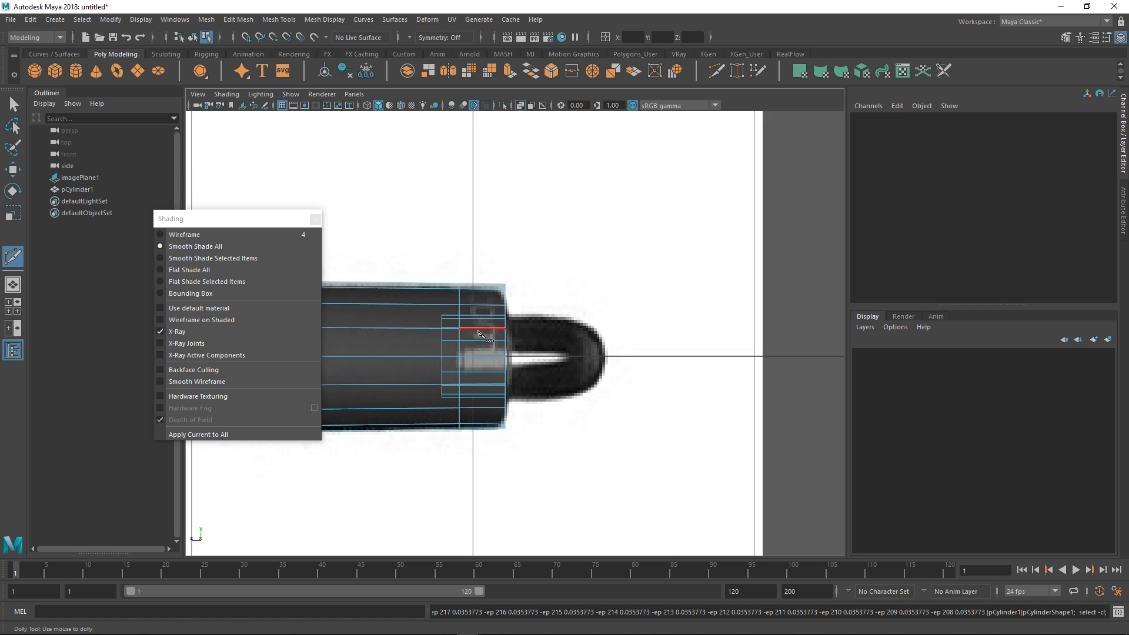
- Examine the barrel and front taper against the reference image in the side and perspective views
alt+middle_drag(407, 338, 835, 317)
alt+middle_drag(519, 328, 823, 343)
alt+middle_drag(506, 352, 794, 346)
alt+middle_drag(507, 319, 758, 276)
alt+middle_drag(511, 276, 823, 288)
alt+middle_drag(506, 275, 675, 285)
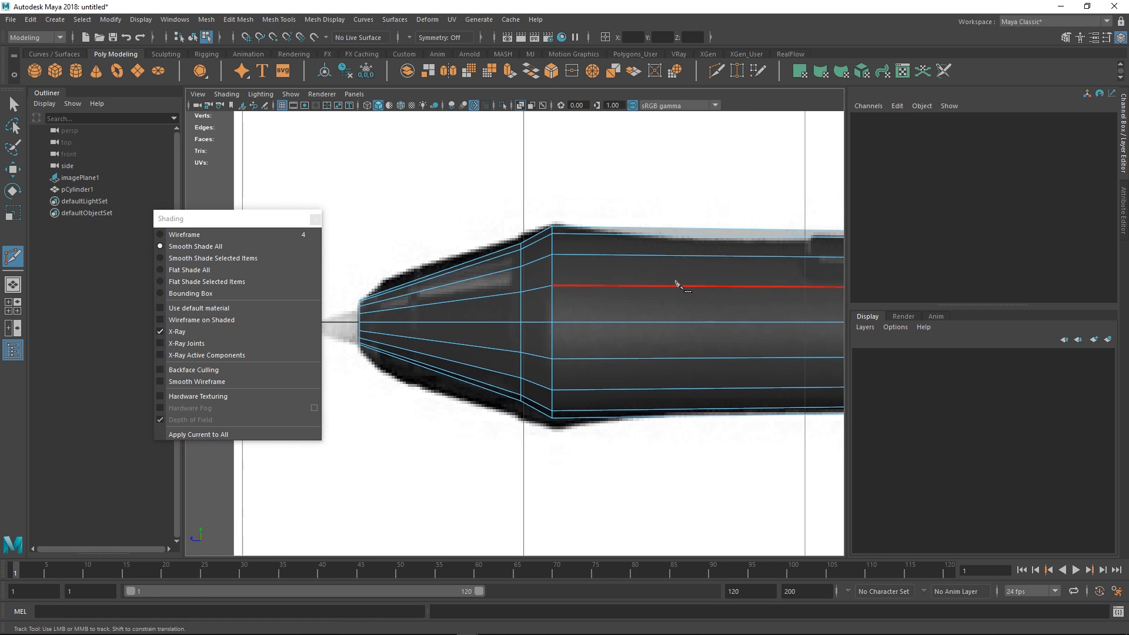
alt+right_drag(523, 308, 566, 322)
alt+middle_drag(565, 306, 586, 348)
key(space)
drag(586, 333, 587, 318)
alt+drag(513, 314, 584, 328)
mouse_move(584, 328)
alt+middle_down()
mouse_move(665, 323)
mouse_move(597, 319)
alt+middle_up()
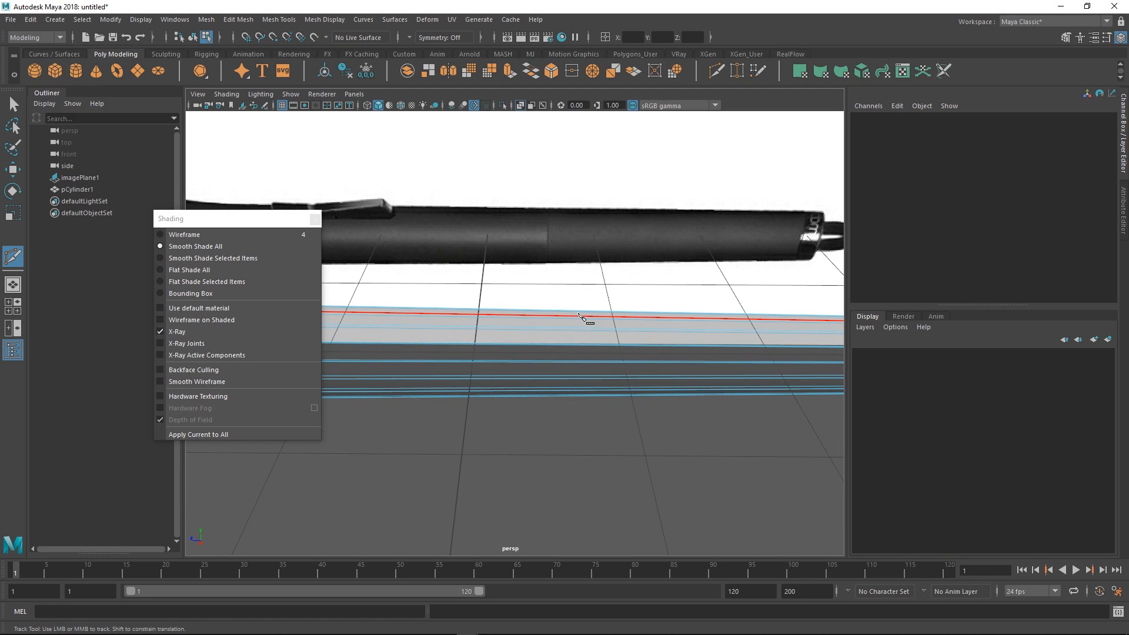
key(space)
drag(561, 321, 596, 321)
- Insert an edge loop around the middle of the barrel, at the seam visible in the reference image
alt+middle_drag(781, 282, 478, 307)
alt+middle_drag(817, 308, 470, 296)
alt+middle_drag(650, 300, 333, 262)
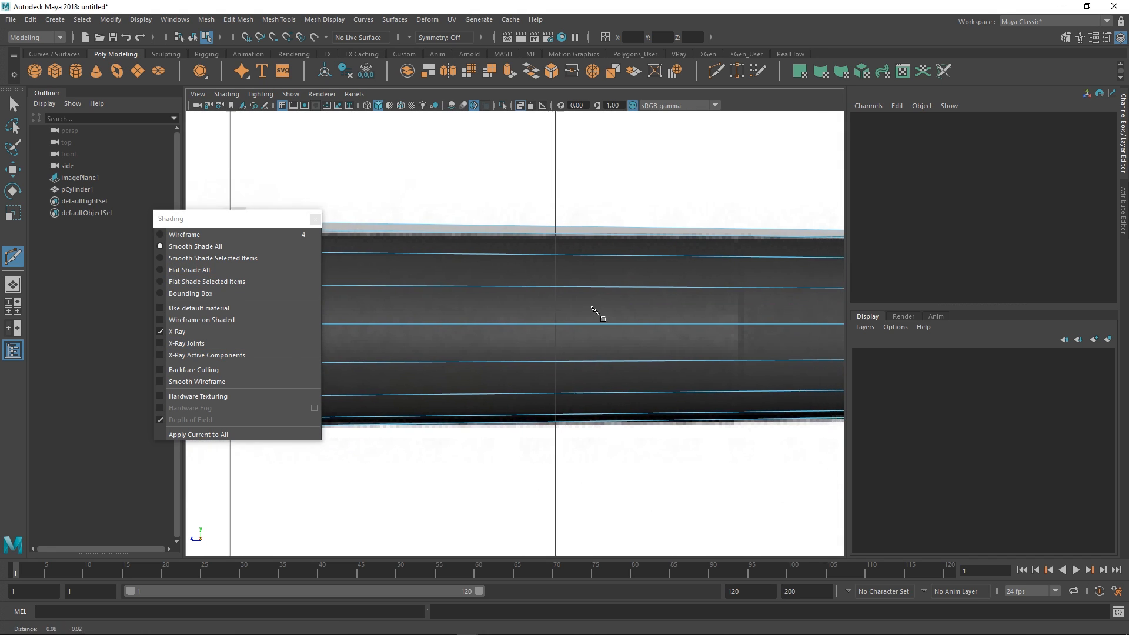
alt+middle_drag(592, 307, 537, 294)
ctrl+click(683, 316)
- Insert an edge loop around the front taper, between the tip ring and the shoulder
alt+right_drag(695, 328, 660, 297)
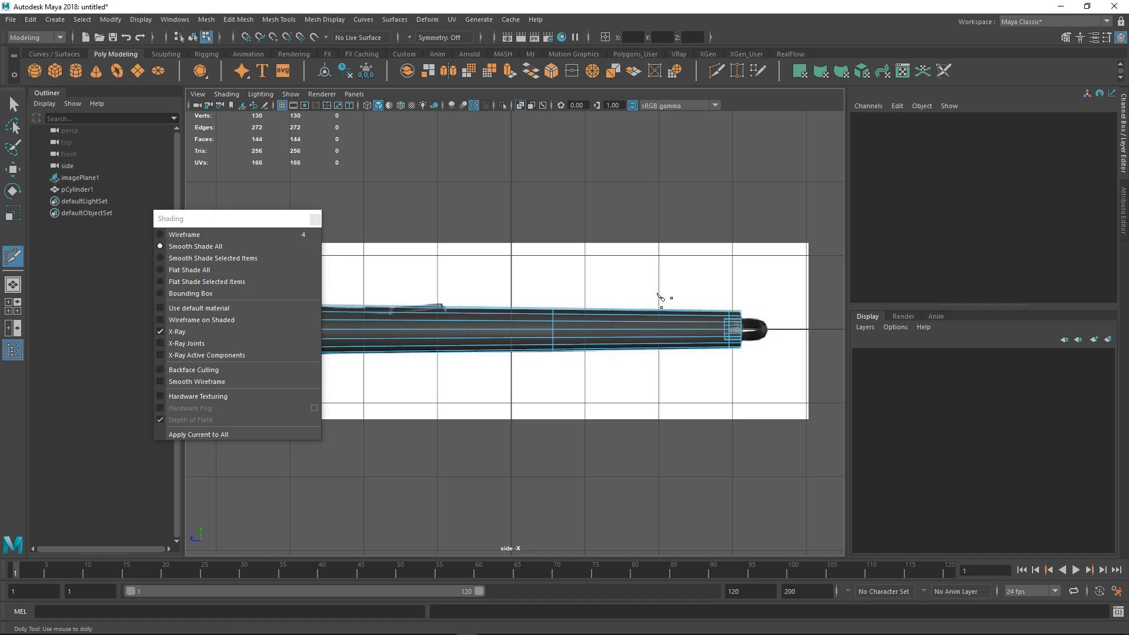
alt+middle_drag(565, 325, 677, 316)
alt+middle_drag(516, 313, 597, 316)
alt+right_drag(597, 317, 720, 375)
alt+middle_drag(445, 326, 542, 329)
alt+right_drag(540, 327, 594, 359)
alt+middle_drag(542, 327, 510, 328)
alt+right_drag(558, 330, 587, 340)
alt+middle_drag(501, 307, 554, 335)
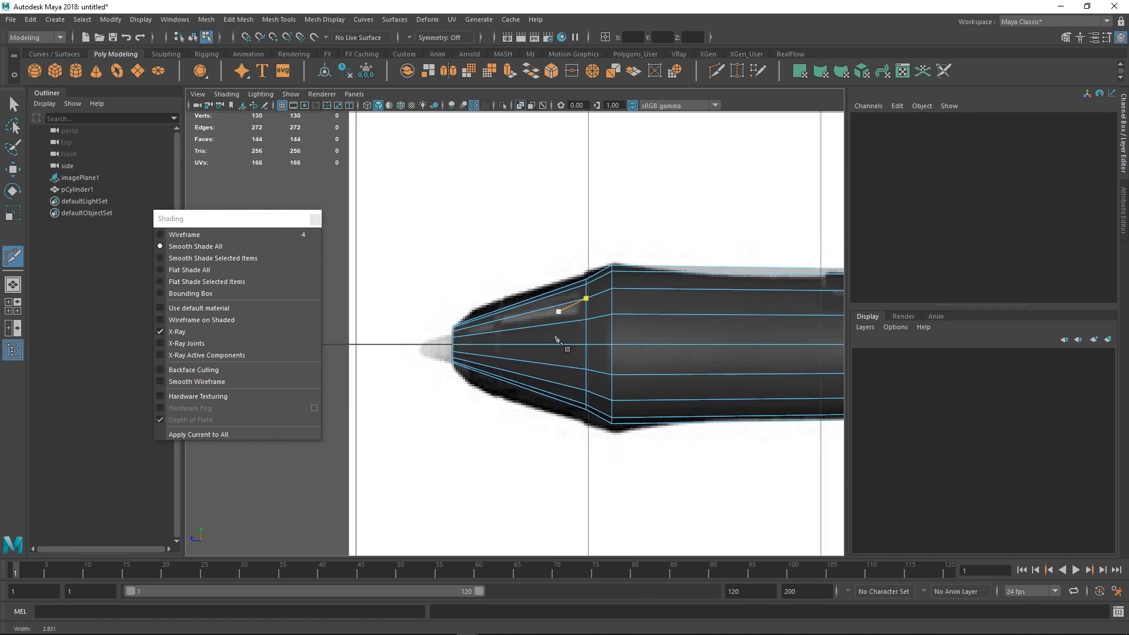
alt+right_drag(554, 335, 583, 350)
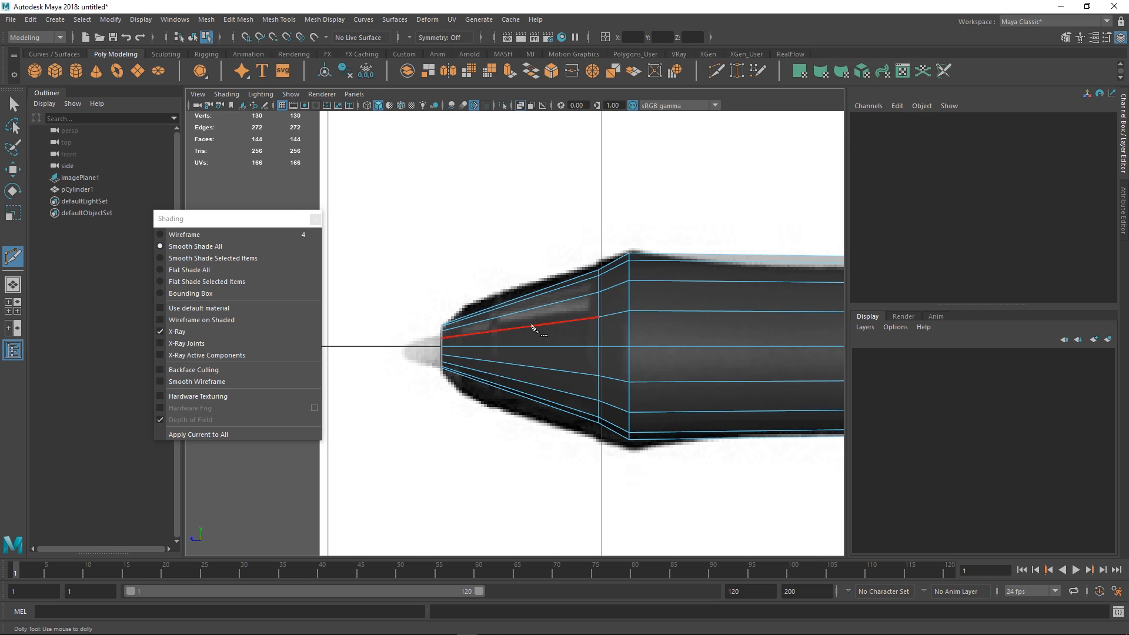
ctrl+click(493, 331)
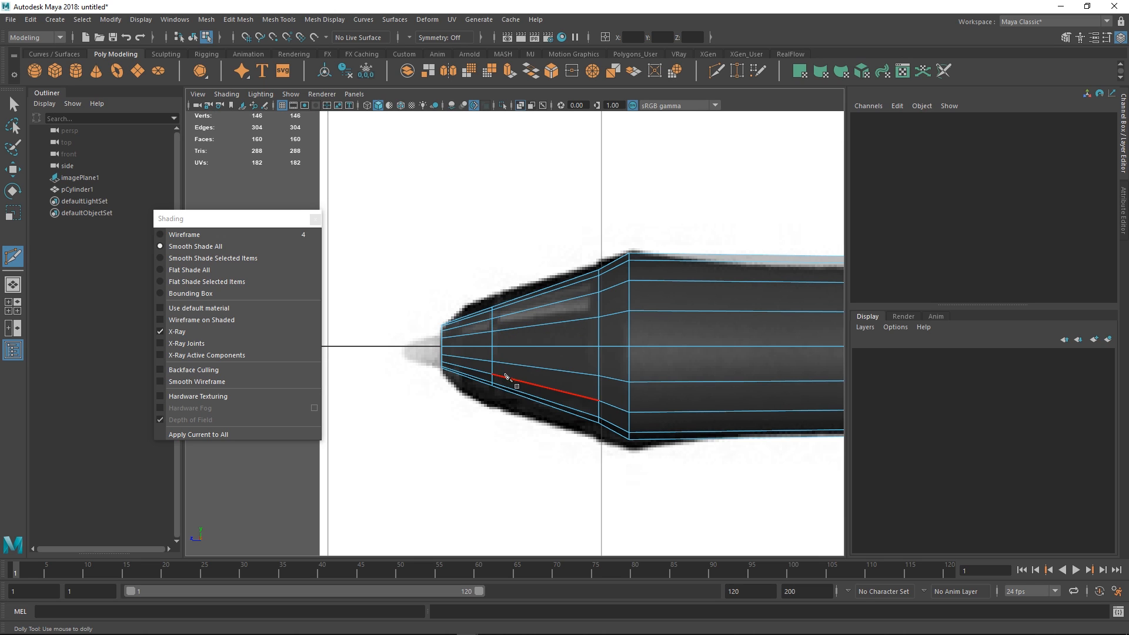
- Scale the front taper's new edge loop outward to match the rounded silhouette of the reference
click(494, 346)
alt+middle_drag(497, 344, 484, 343)
alt+right_drag(483, 343, 512, 332)
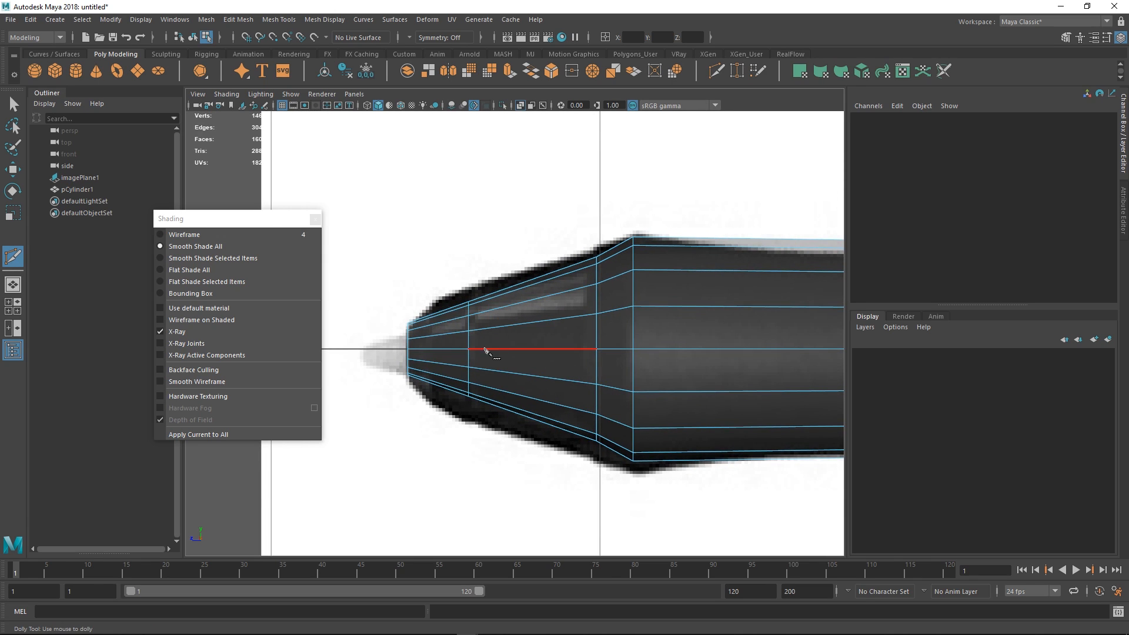
key(w)
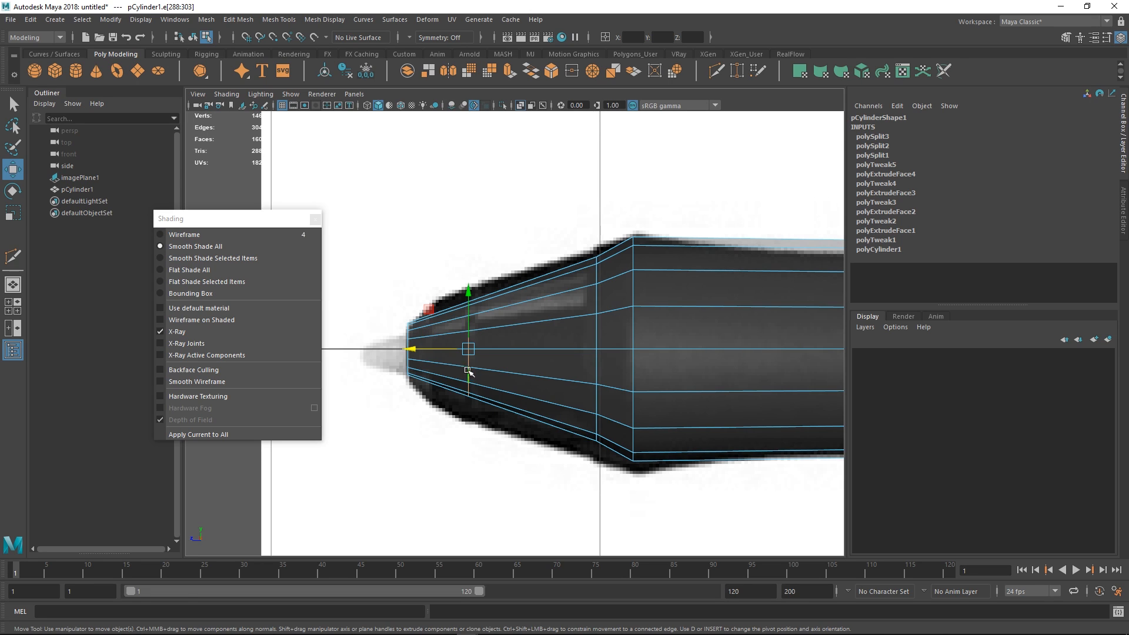
key(r)
drag(469, 349, 484, 319)
- Insert an edge loop around the barrel between the front shoulder and the side button in the reference
mouse_move(466, 343)
alt+middle_down()
mouse_move(415, 318)
mouse_move(422, 360)
alt+middle_up()
alt+middle_drag(599, 312, 362, 292)
alt+middle_drag(641, 289, 534, 275)
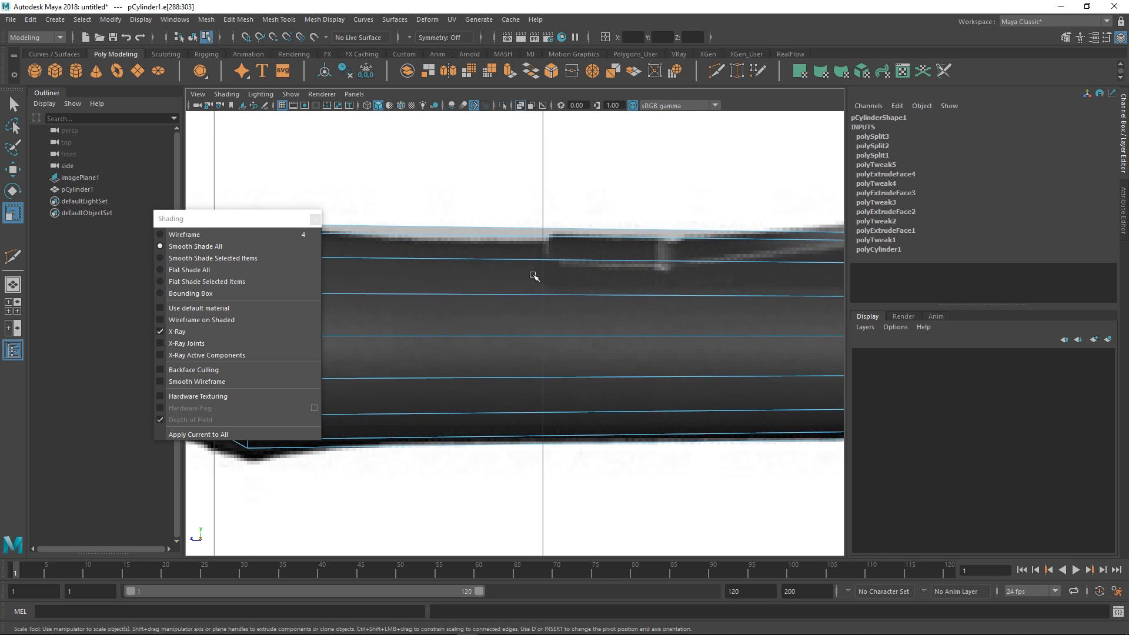
alt+right_drag(535, 275, 353, 247)
alt+middle_drag(531, 310, 545, 311)
alt+right_drag(545, 312, 729, 410)
alt+right_drag(579, 322, 635, 346)
mouse_move(543, 314)
right_down()
mouse_move(554, 295)
mouse_move(525, 323)
right_up()
click(406, 320)
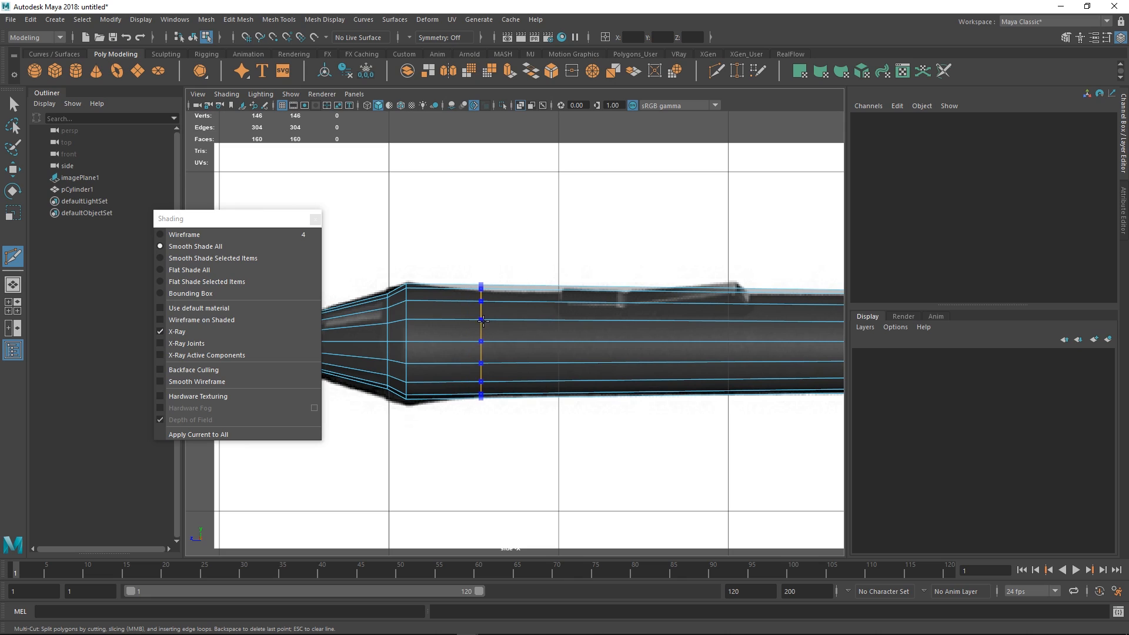
key(w)
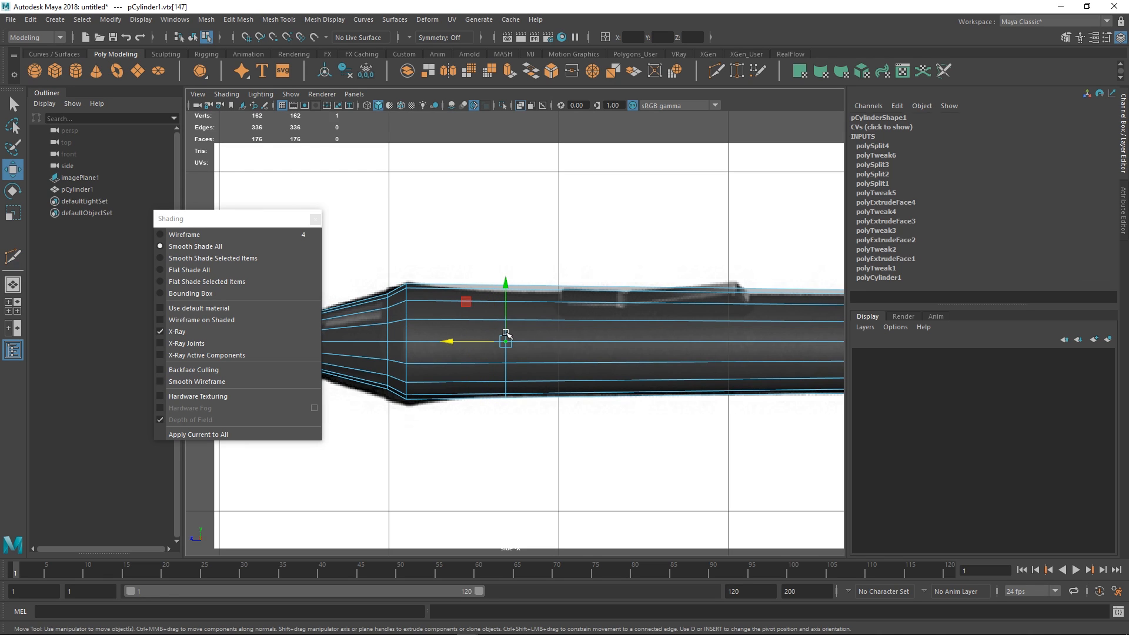
- Select the whole edge loop behind the shoulder and scale it to fit the grip outline in the reference
key(F10)
double_click(506, 330)
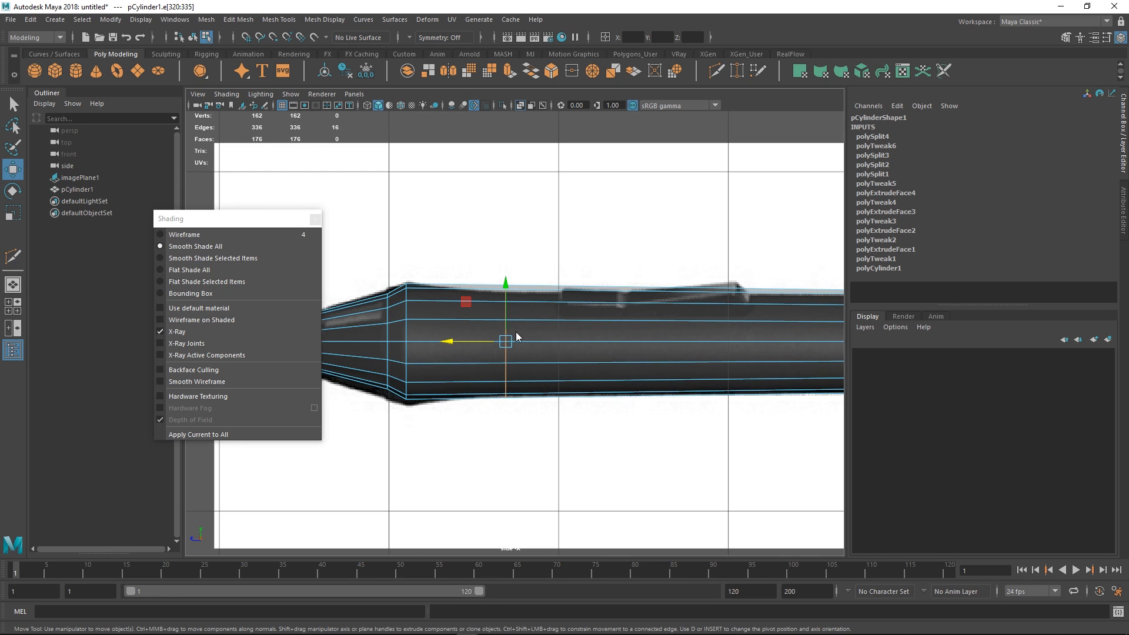
right_drag(516, 284, 462, 322)
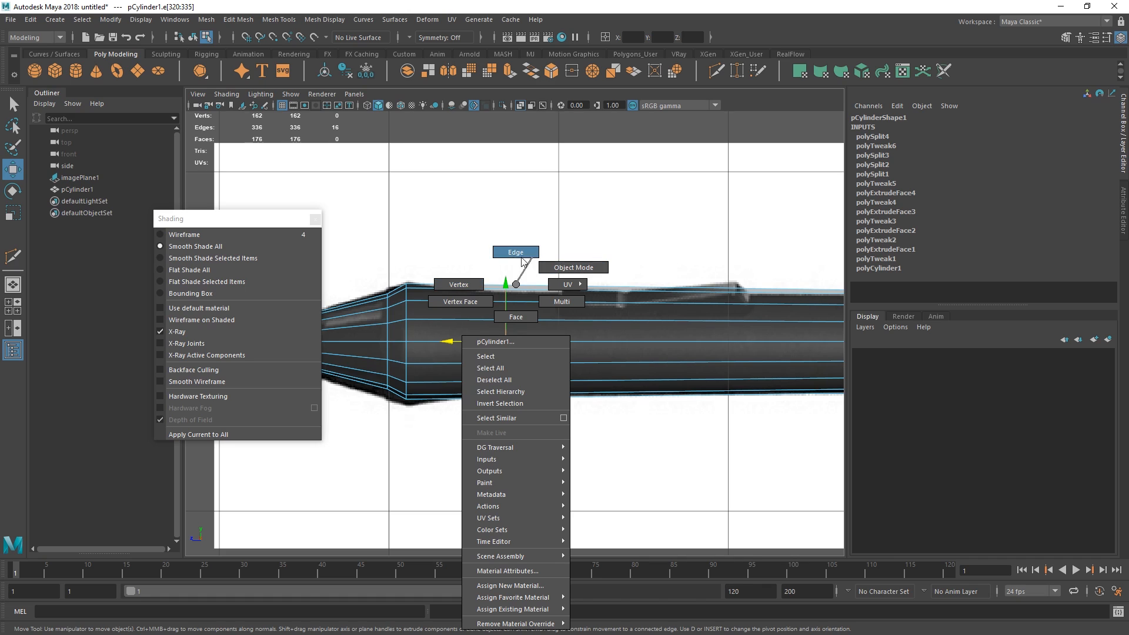
right_drag(487, 285, 515, 257)
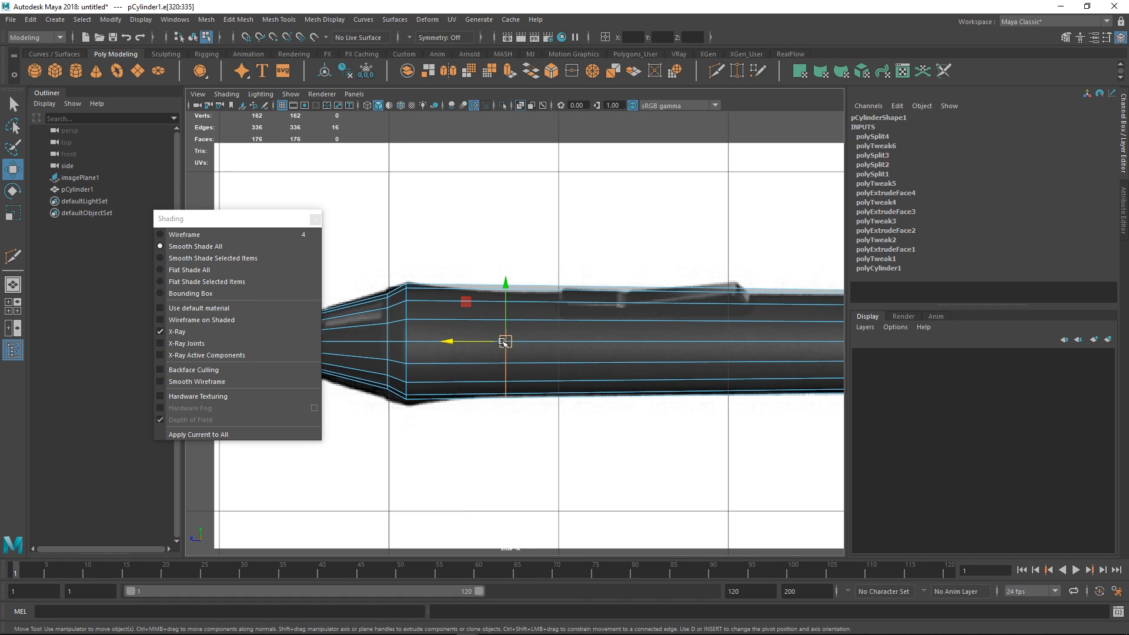
key(r)
drag(507, 342, 547, 318)
- Switch to the perspective view, turn off X-Ray shading and select the pen cylinder as an object
key(space)
alt+drag(581, 279, 564, 330)
mouse_move(556, 337)
right_down()
mouse_move(614, 308)
mouse_move(540, 294)
right_up()
click(177, 331)
alt+drag(540, 294, 573, 347)
click(548, 402)
click(495, 368)
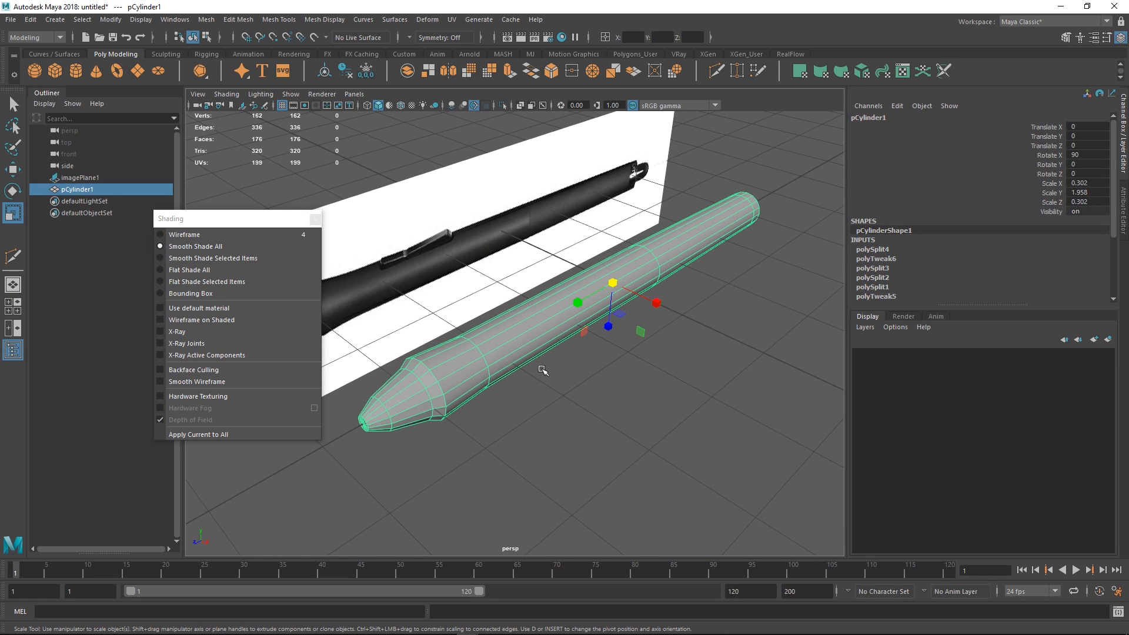
- Preview the pen with smoothing, compare it with the unsmoothed mesh and examine the barrel, taper and rear end
key(3)
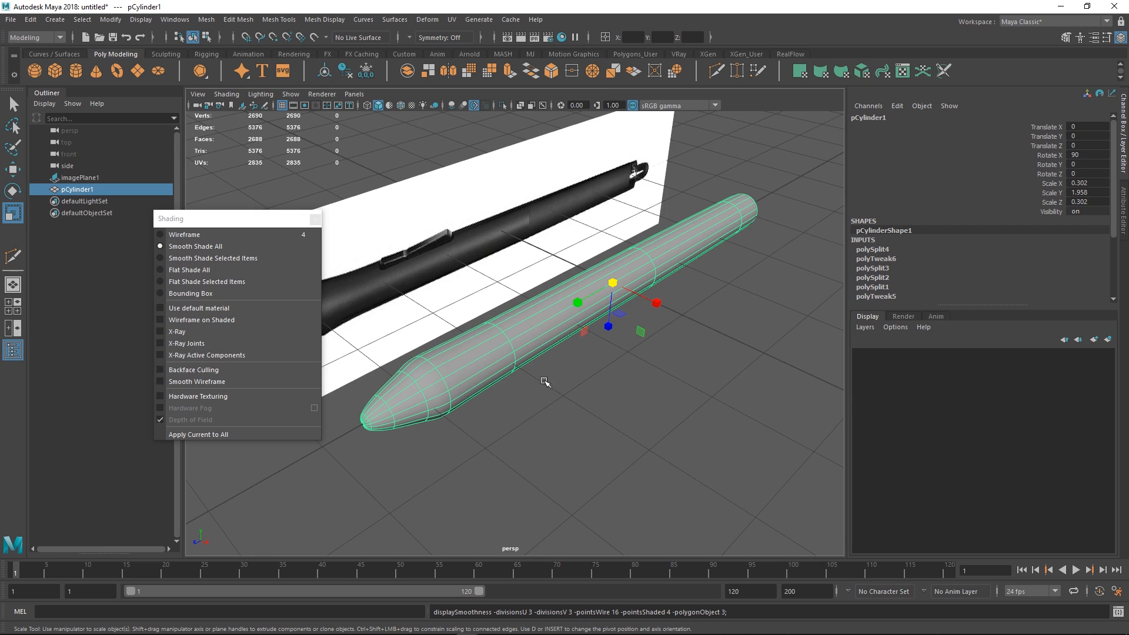
alt+drag(544, 382, 694, 382)
scroll(555, 344, up, 6)
scroll(564, 336, down, 2)
key(1)
key(3)
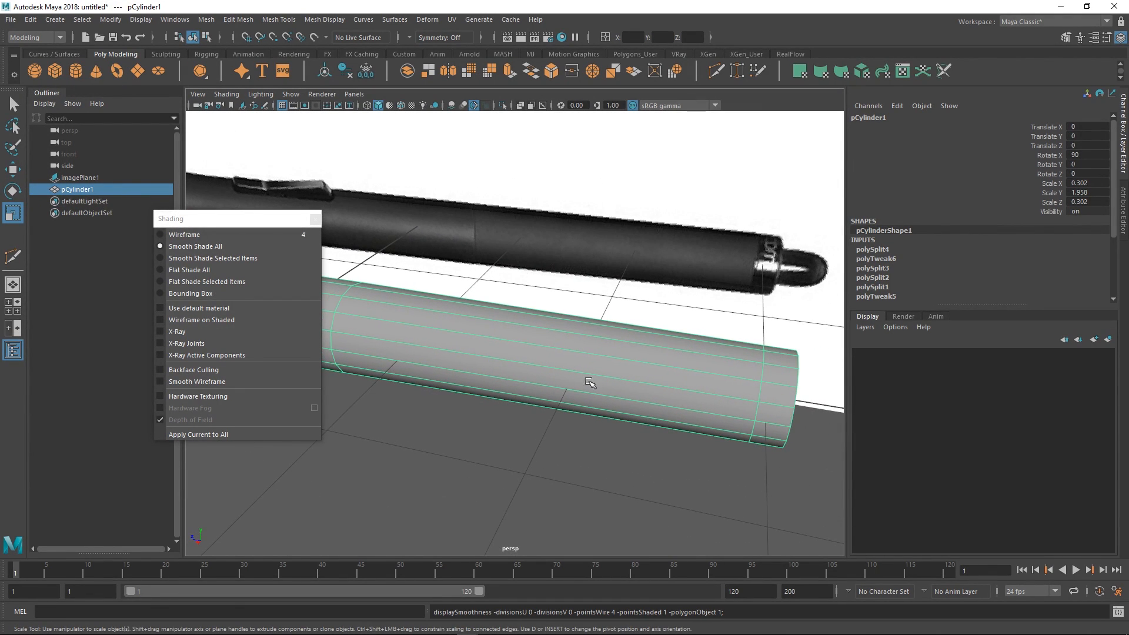
mouse_move(587, 383)
alt+mouse_down()
mouse_move(545, 352)
mouse_move(502, 366)
mouse_move(581, 373)
alt+mouse_up()
alt+middle_drag(582, 372, 625, 345)
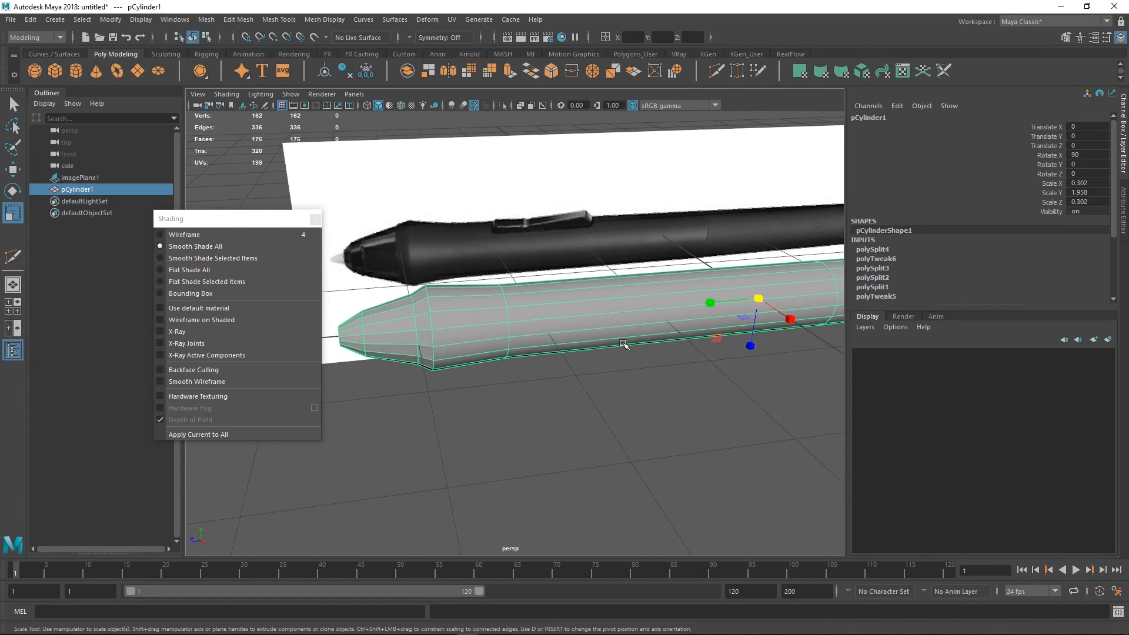
alt+drag(624, 345, 603, 348)
alt+middle_drag(570, 343, 573, 333)
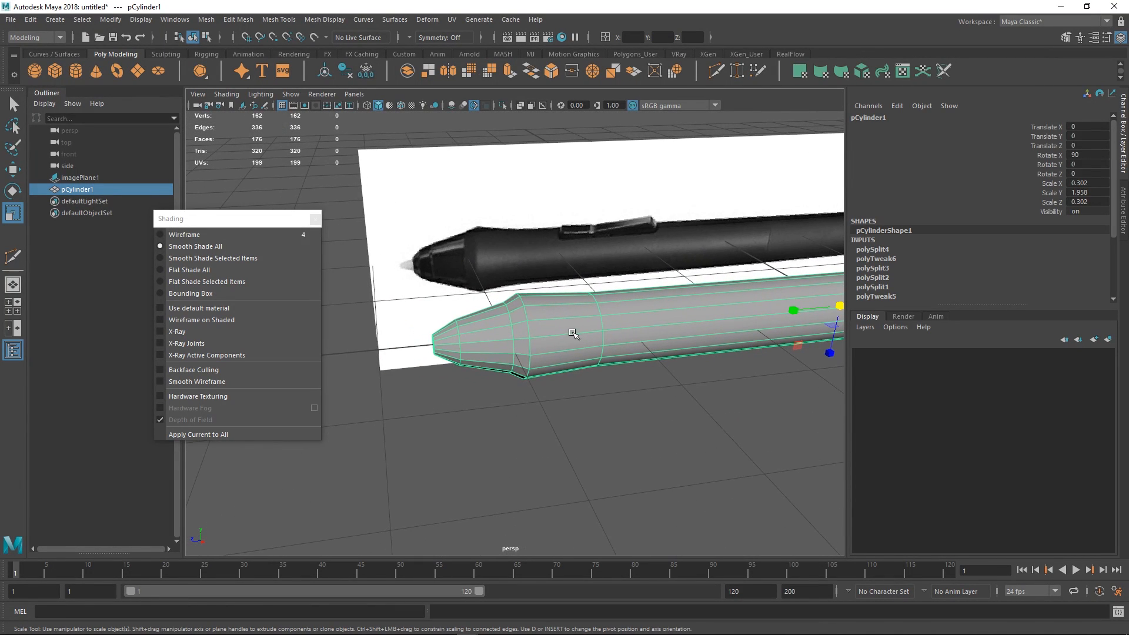
alt+drag(518, 336, 592, 343)
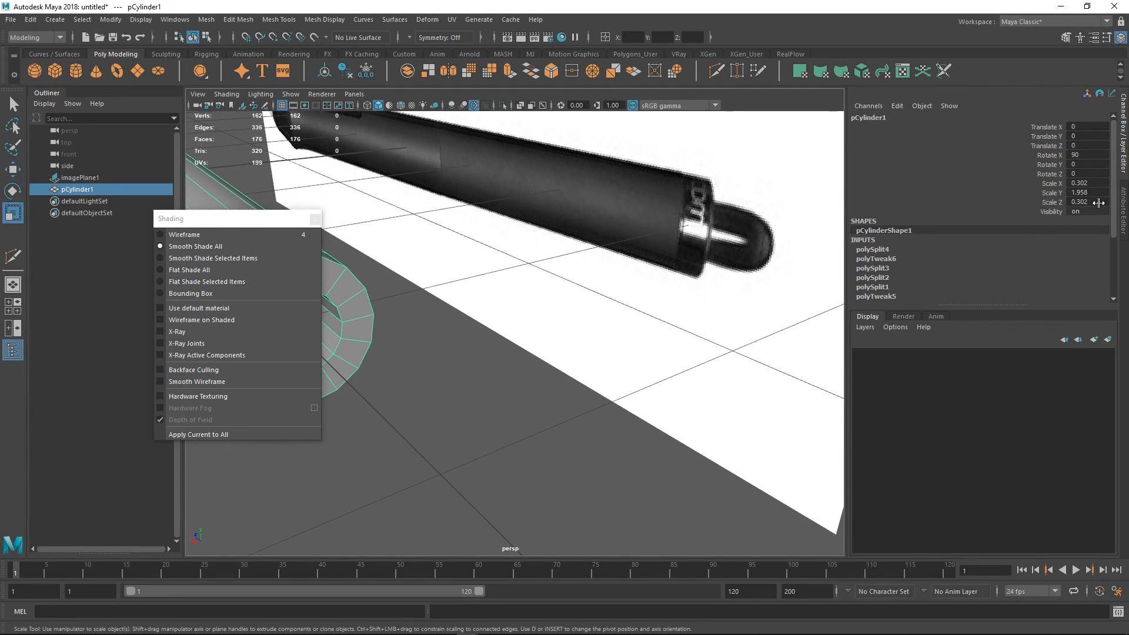
- Delete the construction history of the pen cylinder
click(1107, 193)
drag(1118, 194, 1117, 199)
scroll(1085, 245, down, 3)
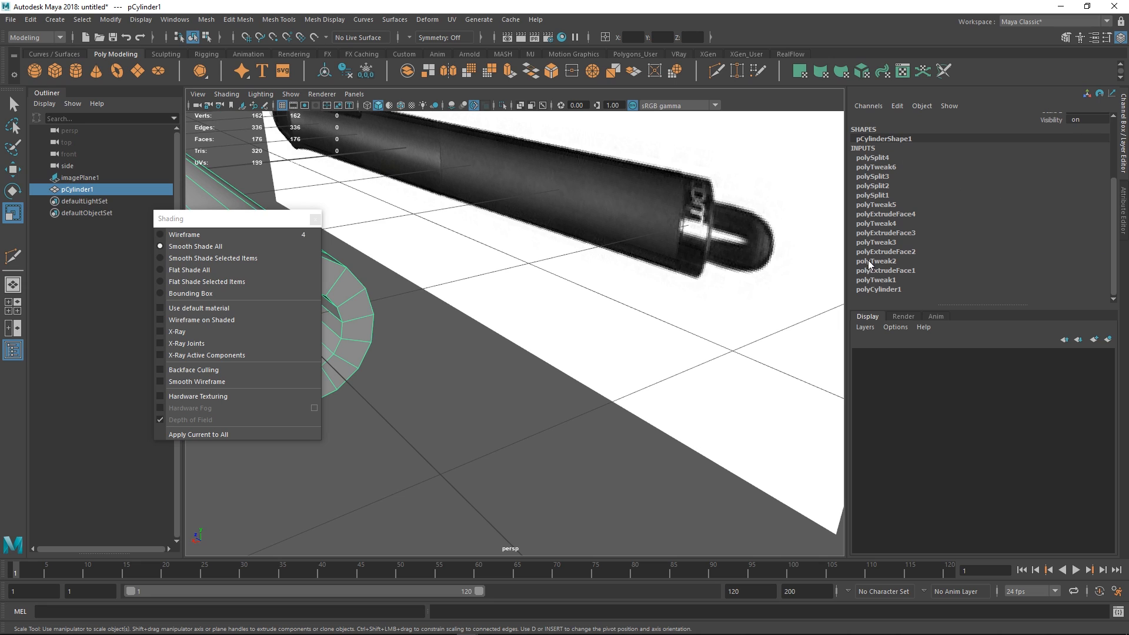
alt+drag(532, 289, 707, 300)
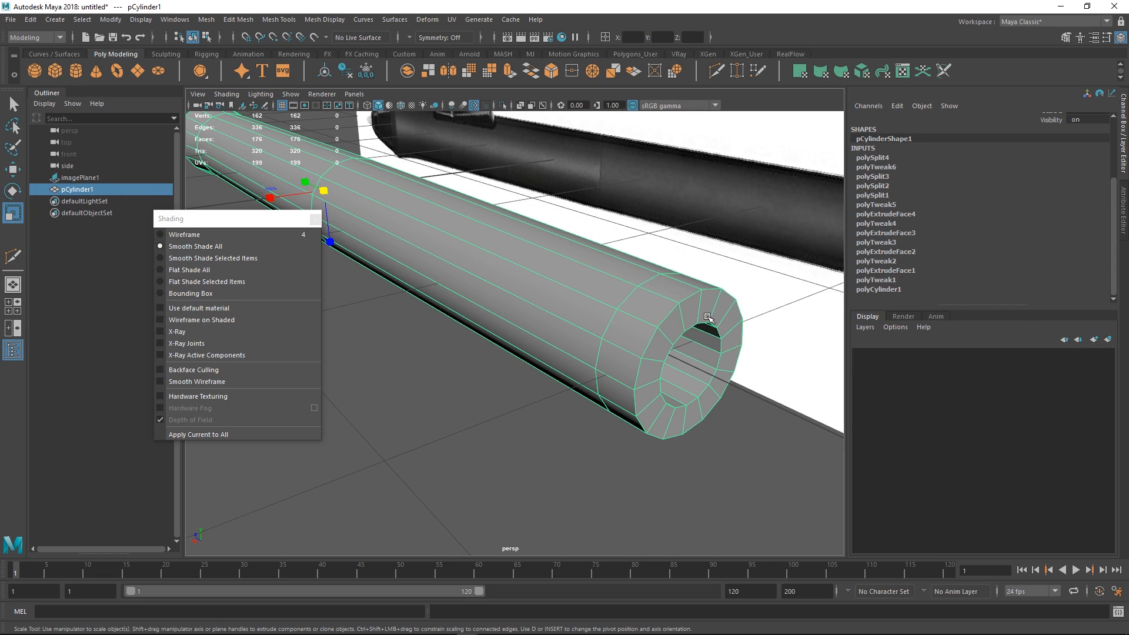
click(109, 20)
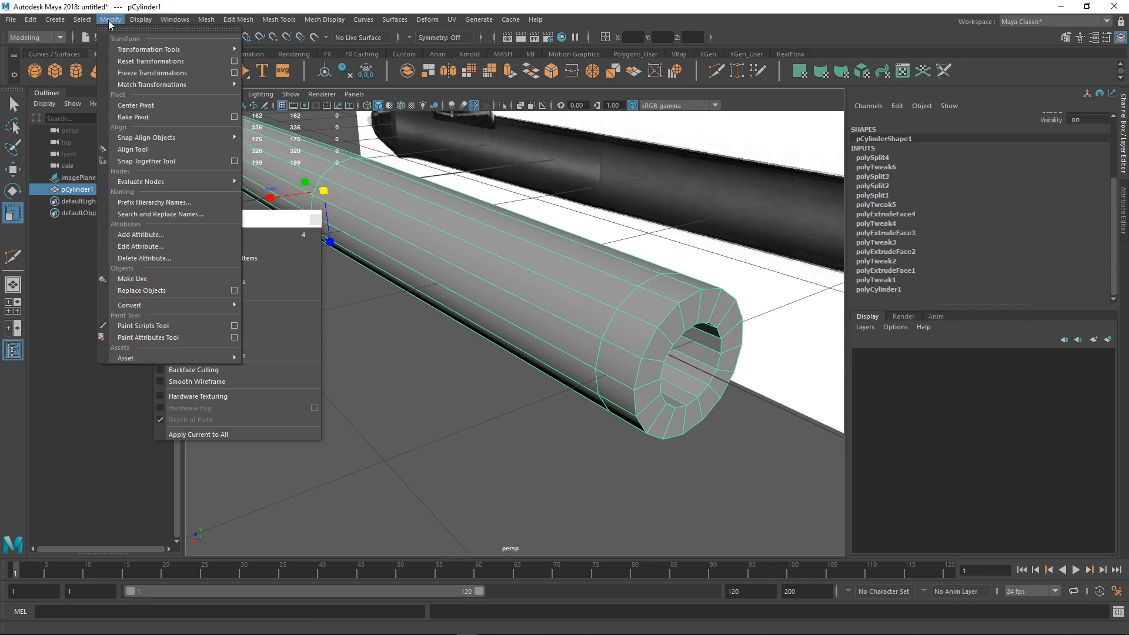
mouse_move(31, 19)
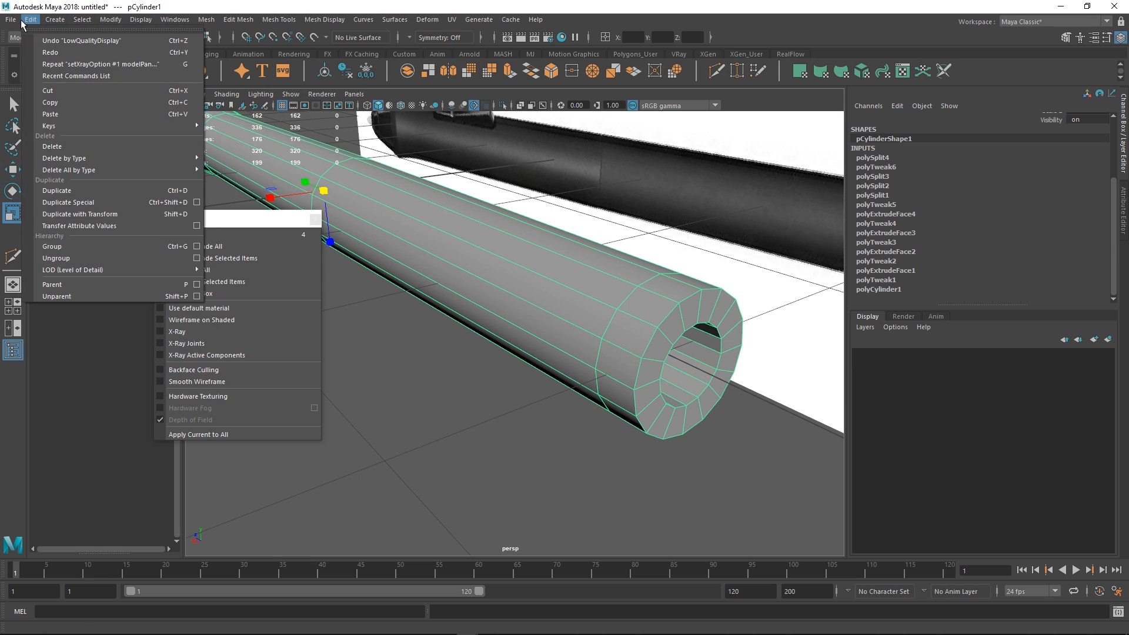
mouse_move(87, 157)
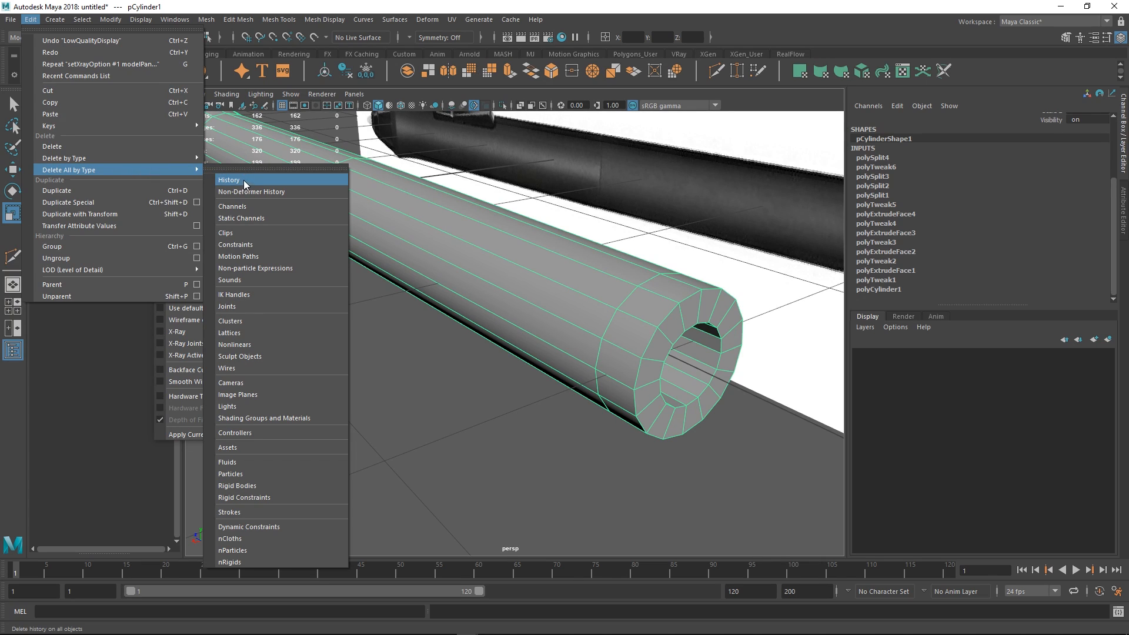
mouse_move(139, 158)
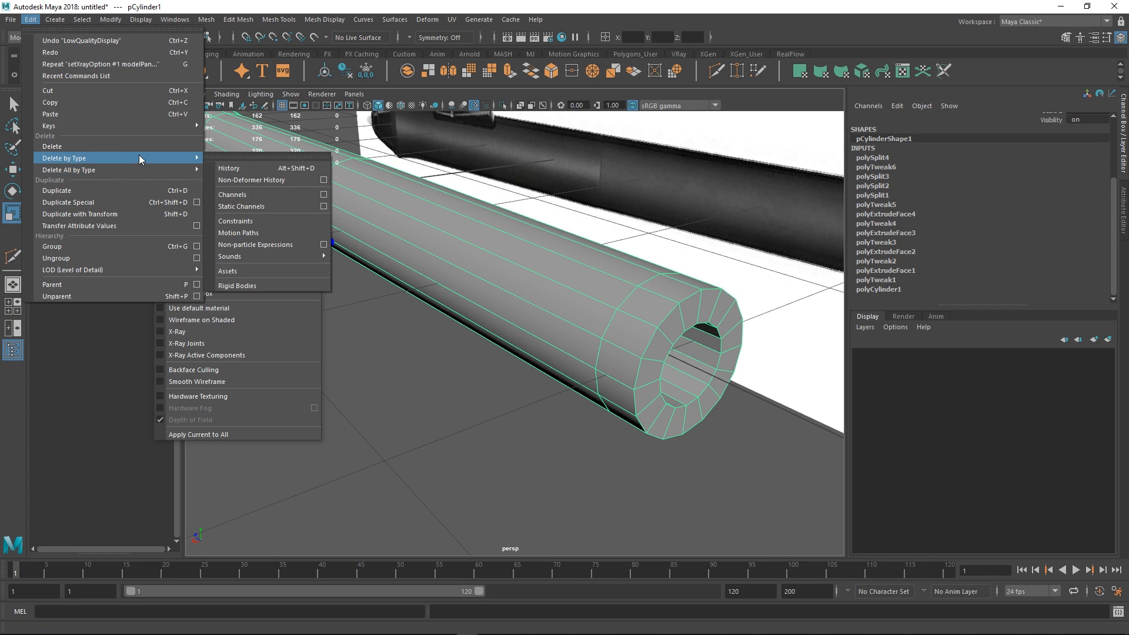
click(237, 169)
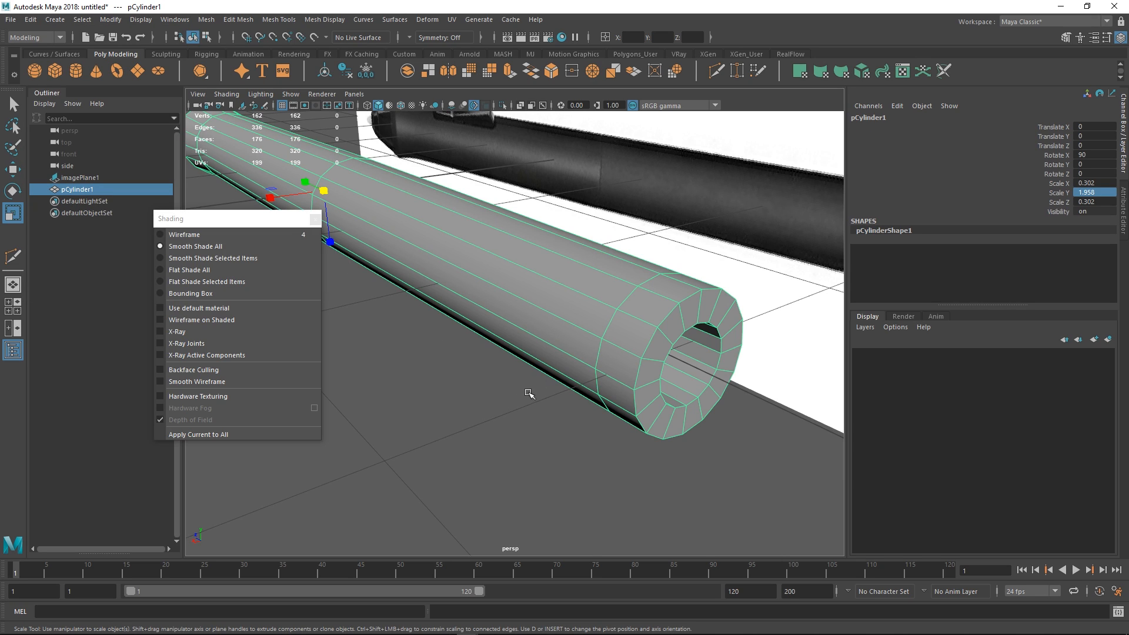
- Undo the history deletion and delete the pen cylinder's construction history again
key(ctrl+z)
key(ctrl+z)
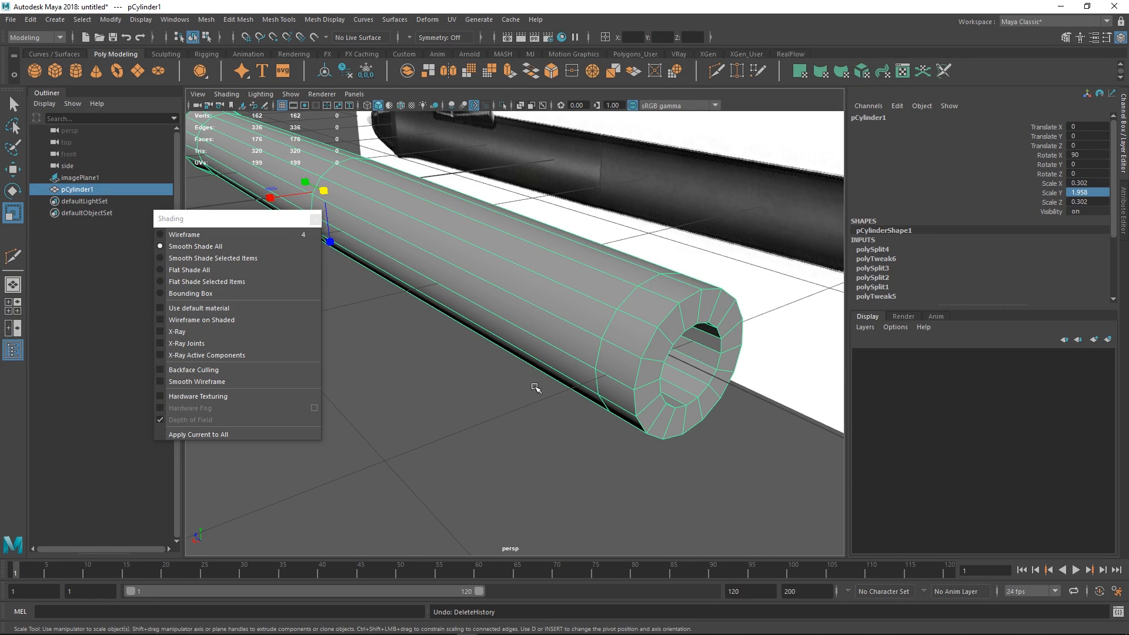
key(alt+shift+d)
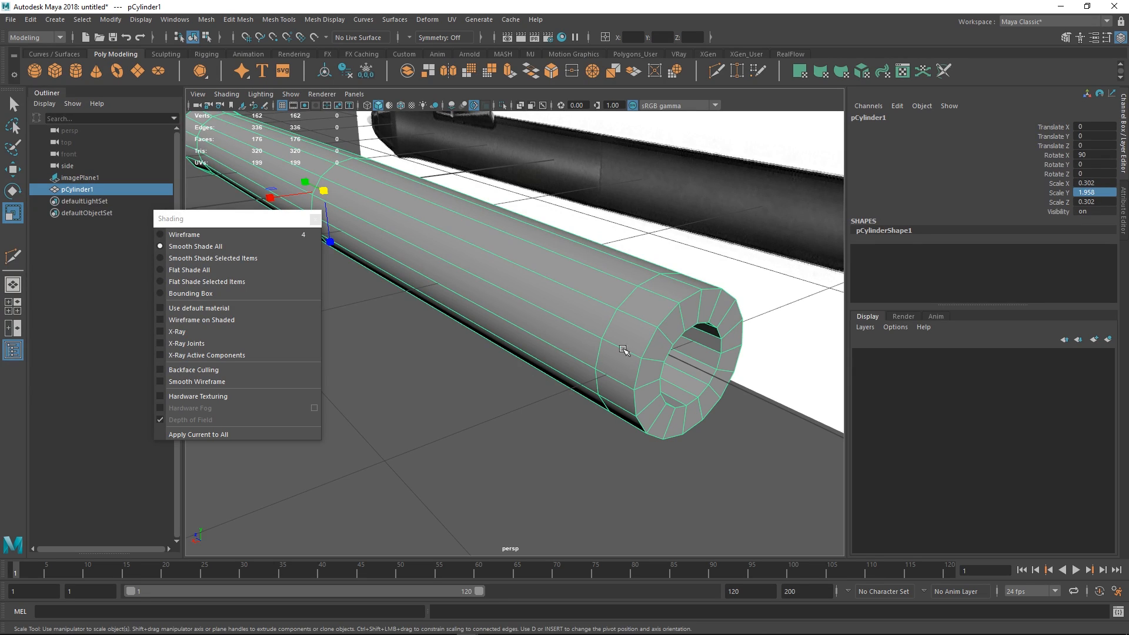
key(ctrl+z)
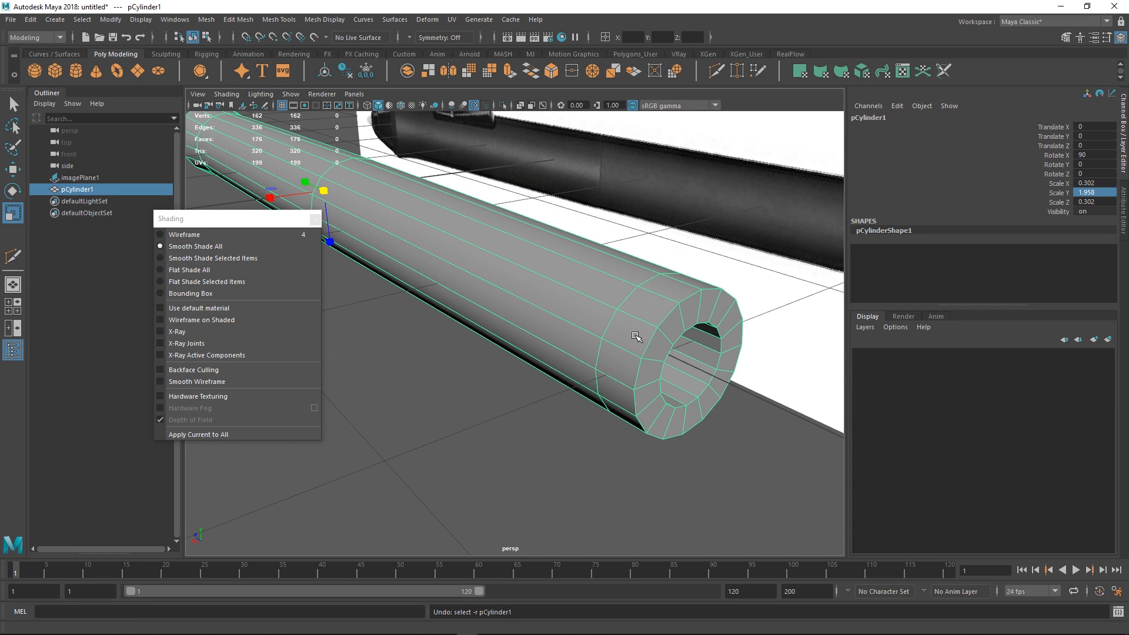
alt+drag(670, 328, 570, 329)
alt+drag(563, 322, 605, 350)
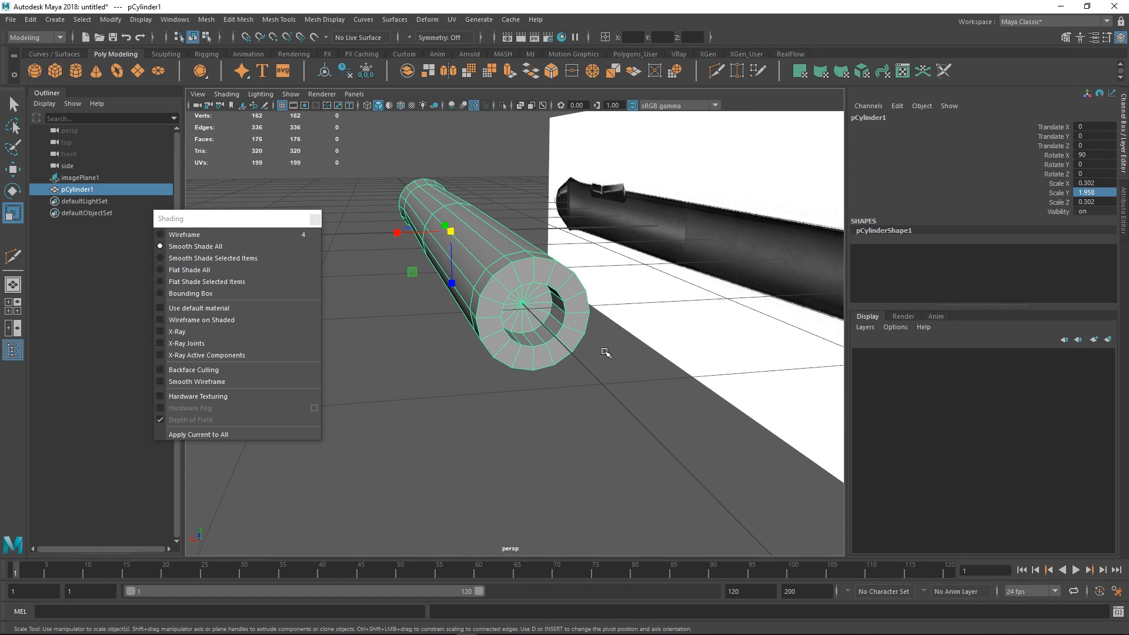
alt+drag(674, 330, 599, 342)
click(83, 19)
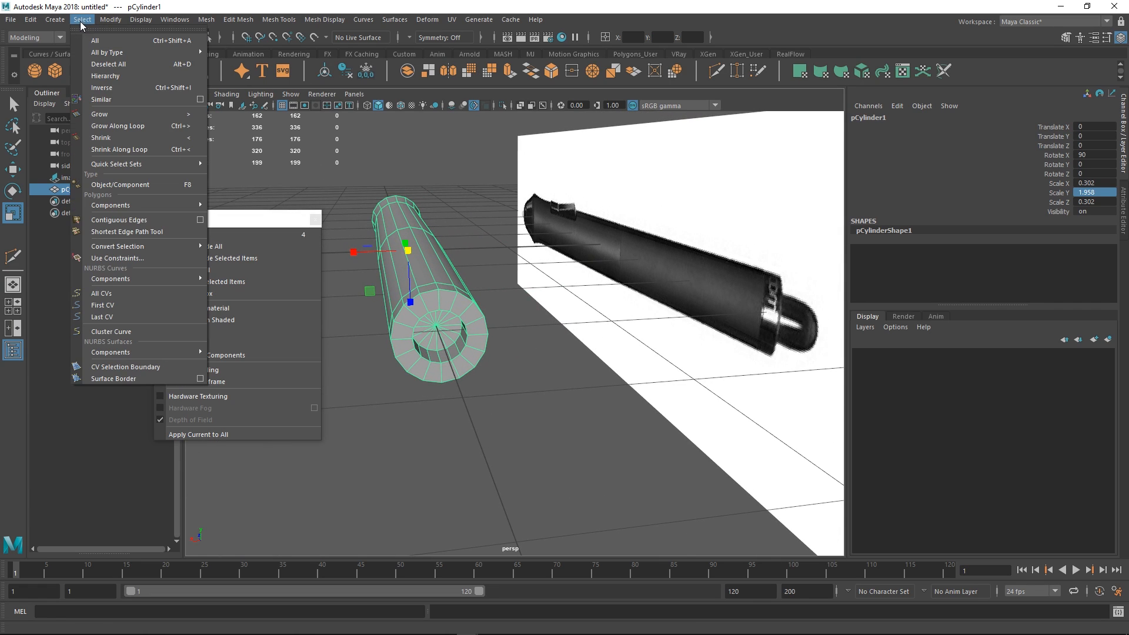
mouse_move(76, 170)
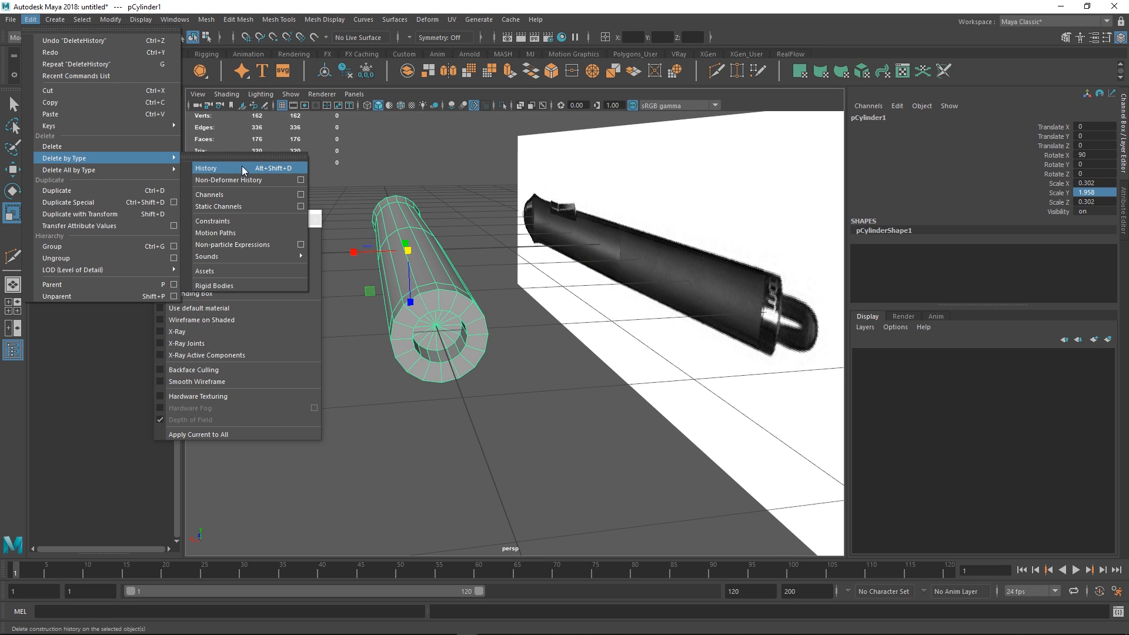
drag(496, 445, 468, 418)
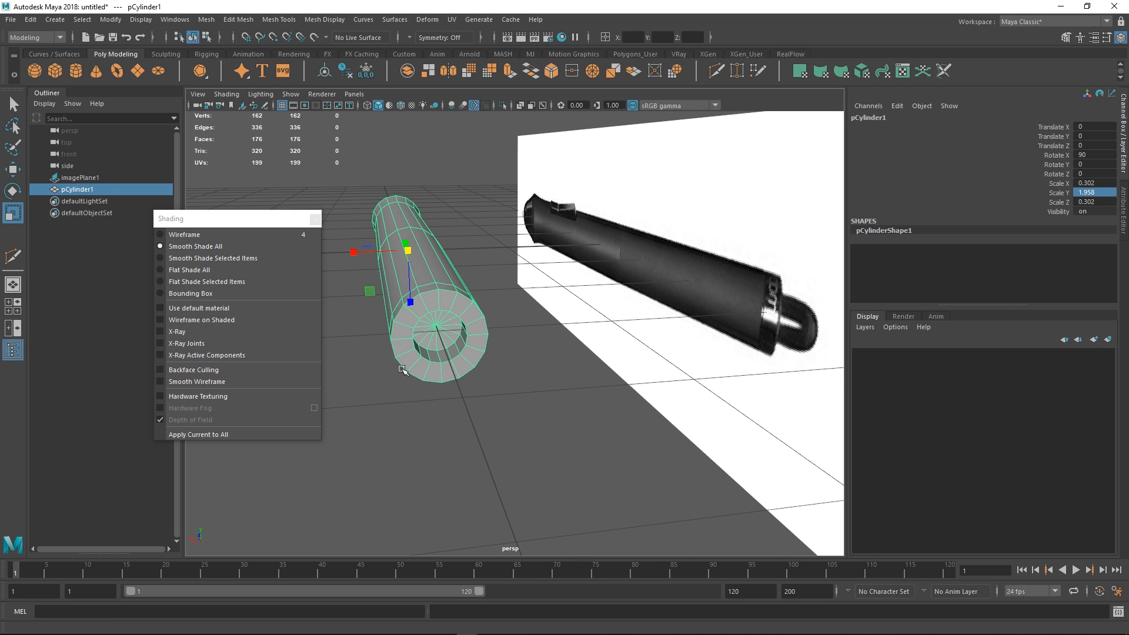
- Extract the full ring of long faces on the rear barrel section as a separate mesh and return to object mode
alt+drag(517, 348, 653, 361)
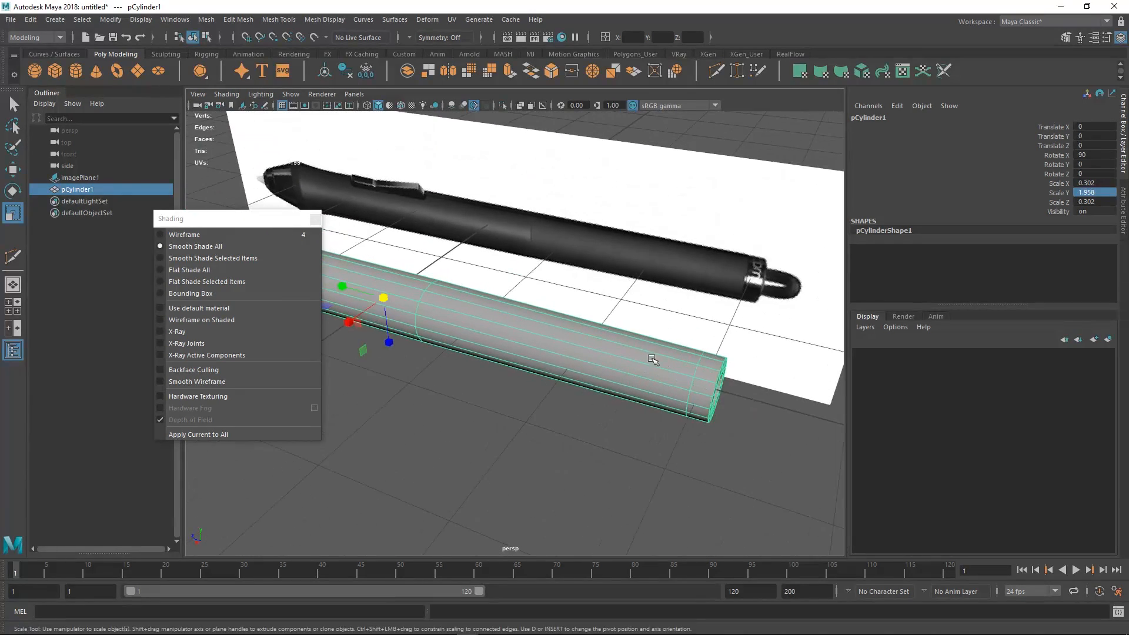
alt+middle_drag(692, 398, 724, 395)
alt+drag(671, 380, 707, 376)
alt+middle_drag(715, 381, 620, 371)
click(551, 441)
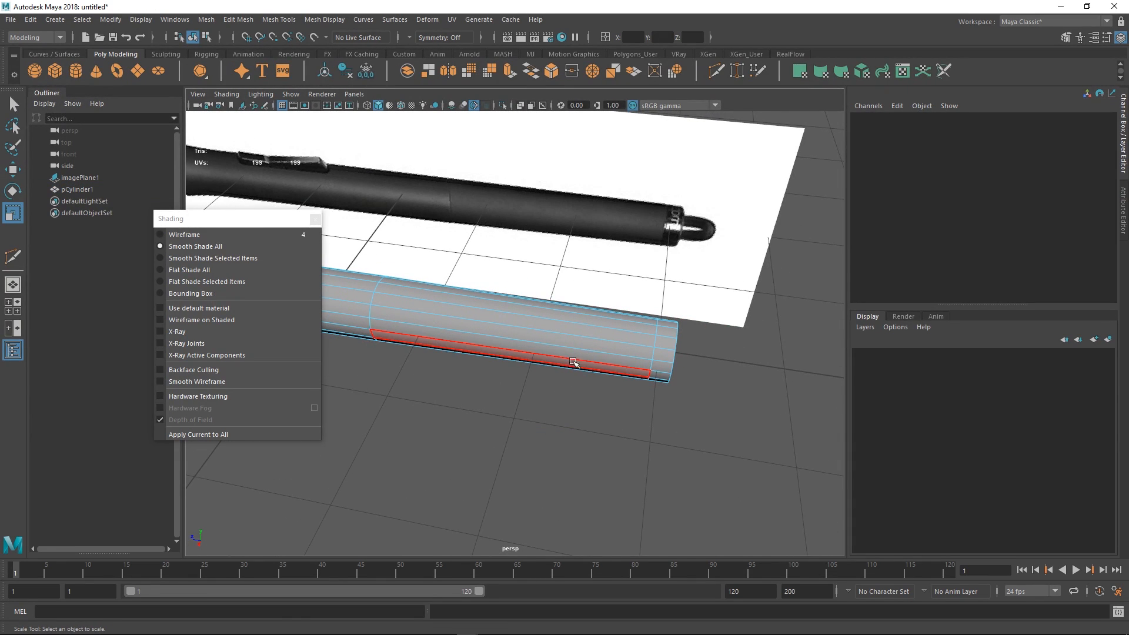
right_drag(579, 284, 578, 318)
drag(540, 448, 566, 264)
alt+drag(563, 355, 501, 372)
drag(587, 411, 548, 212)
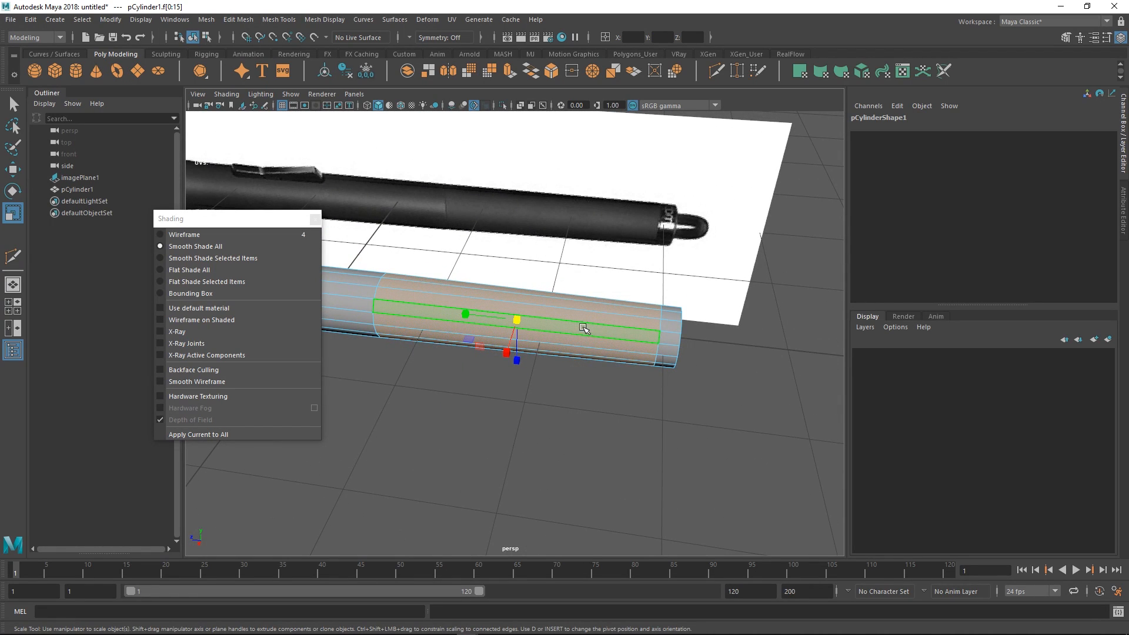
shift+right_click(581, 313)
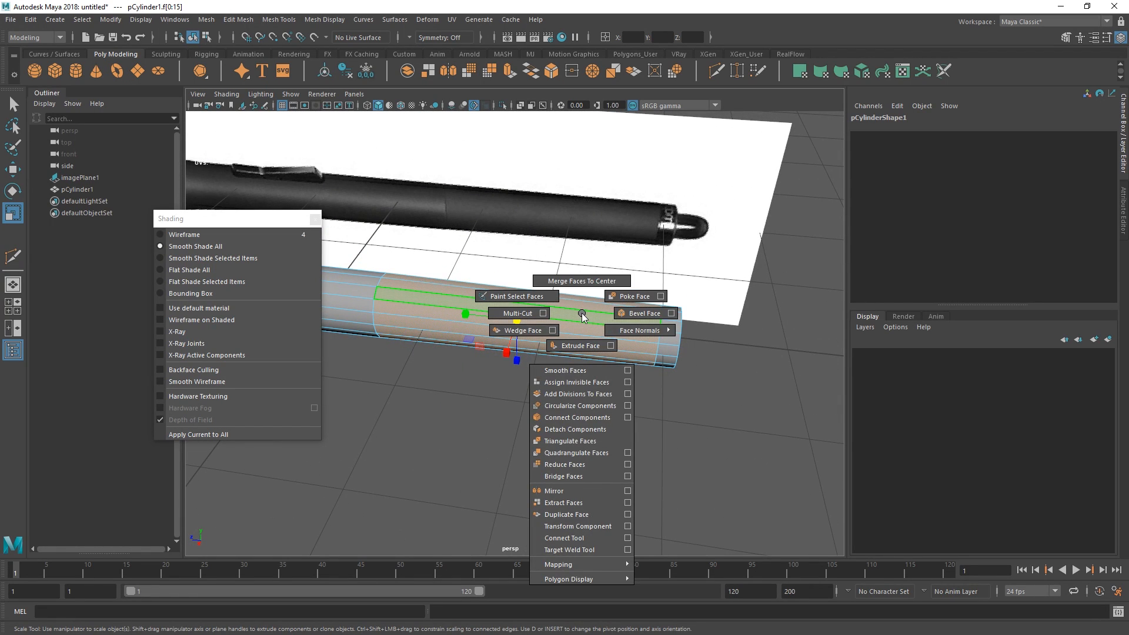
click(566, 503)
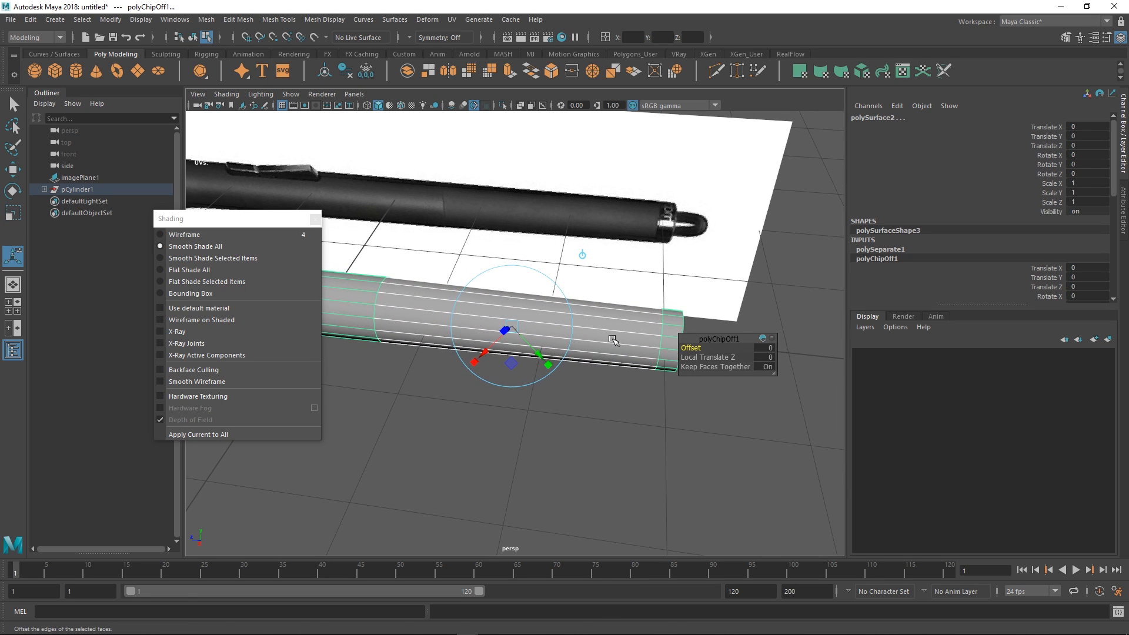
key(q)
alt+drag(543, 324, 494, 324)
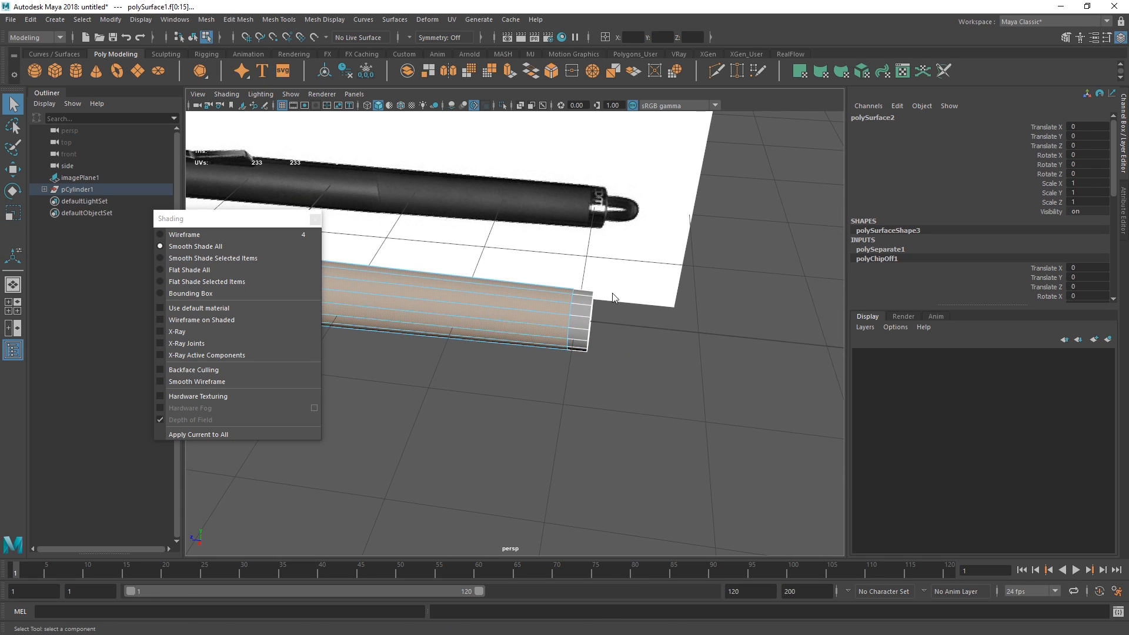
key(F8)
- Extract all faces of the short rear end piece with the recess from the remaining pen body and return to object mode
click(584, 310)
alt+drag(588, 311, 512, 320)
alt+middle_drag(511, 321, 729, 352)
alt+right_drag(729, 352, 611, 326)
alt+middle_drag(527, 303, 572, 313)
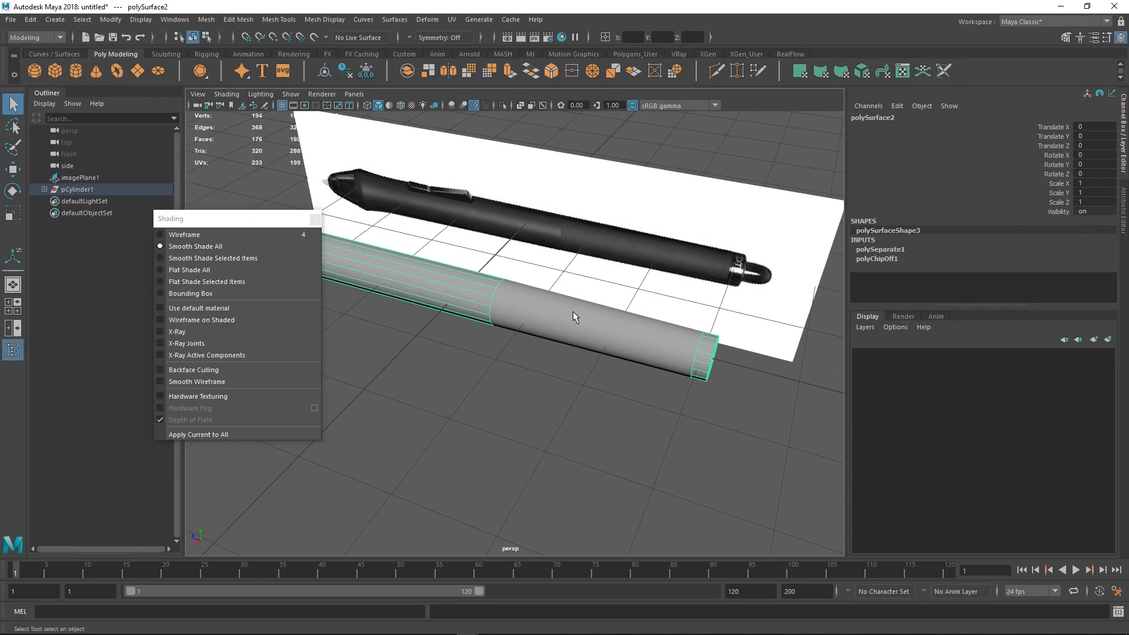
alt+right_drag(441, 277, 640, 375)
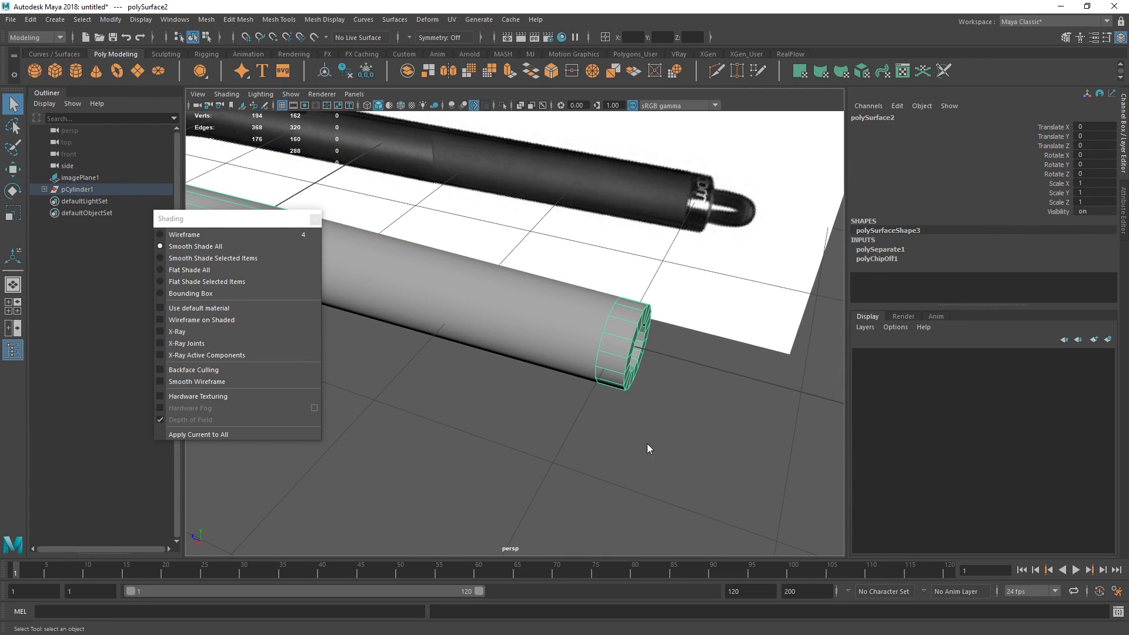
click(696, 457)
drag(696, 456, 496, 216)
mouse_move(620, 355)
alt+mouse_down()
mouse_move(527, 330)
mouse_move(615, 357)
alt+mouse_up()
shift+right_drag(627, 336, 602, 532)
key(q)
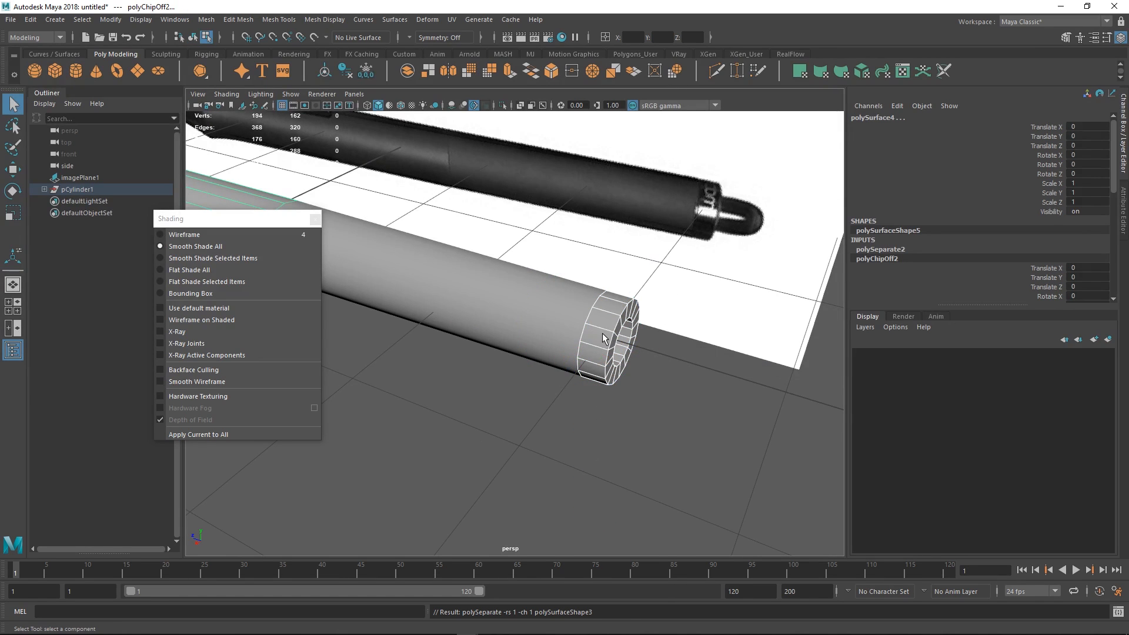
key(F8)
- Extract the tapered tip faces in front of the shoulder from the front grip mesh as a separate piece
click(603, 326)
alt+middle_drag(580, 323, 685, 350)
alt+drag(686, 350, 565, 305)
click(538, 288)
alt+middle_drag(537, 288, 622, 314)
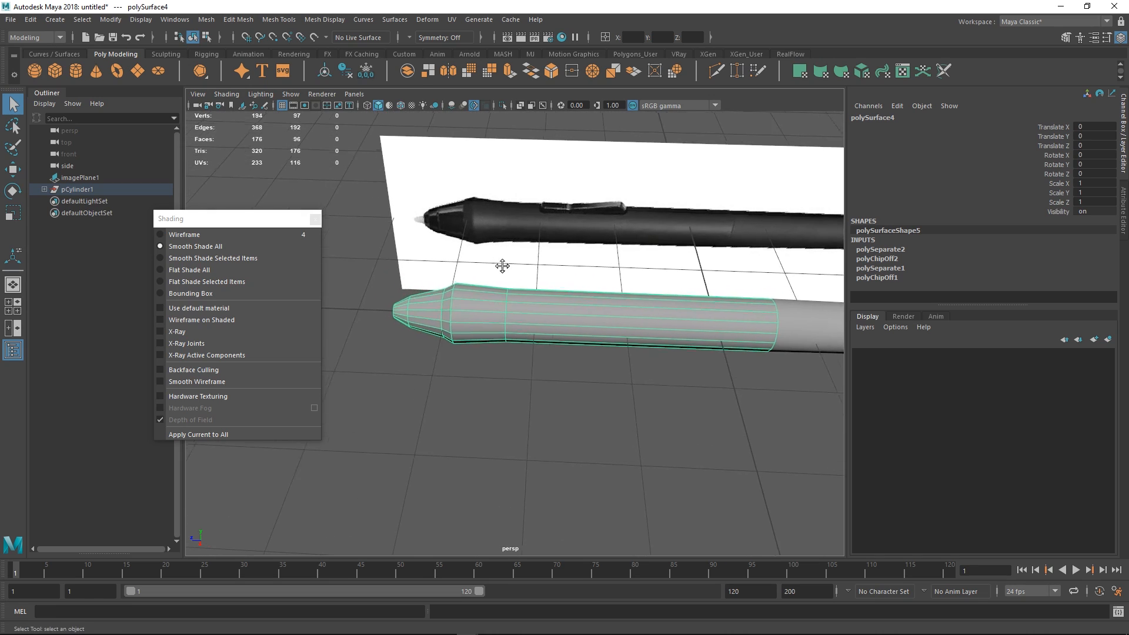
alt+right_drag(501, 265, 558, 306)
alt+middle_drag(505, 316, 609, 337)
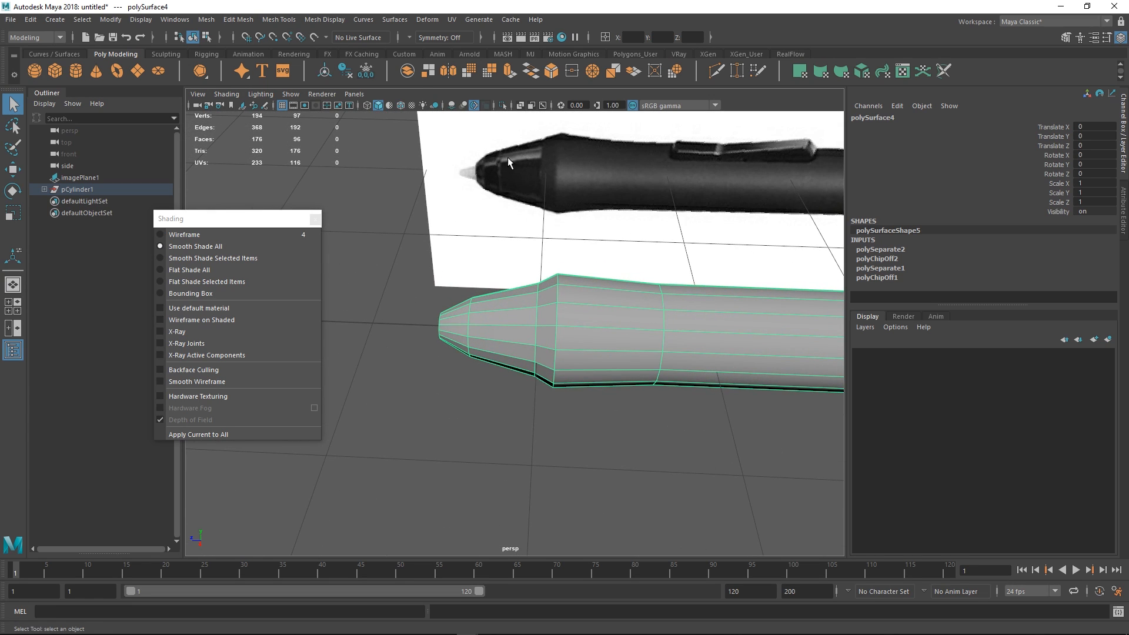
alt+middle_drag(506, 336, 492, 337)
right_drag(445, 354, 431, 424)
drag(398, 399, 502, 239)
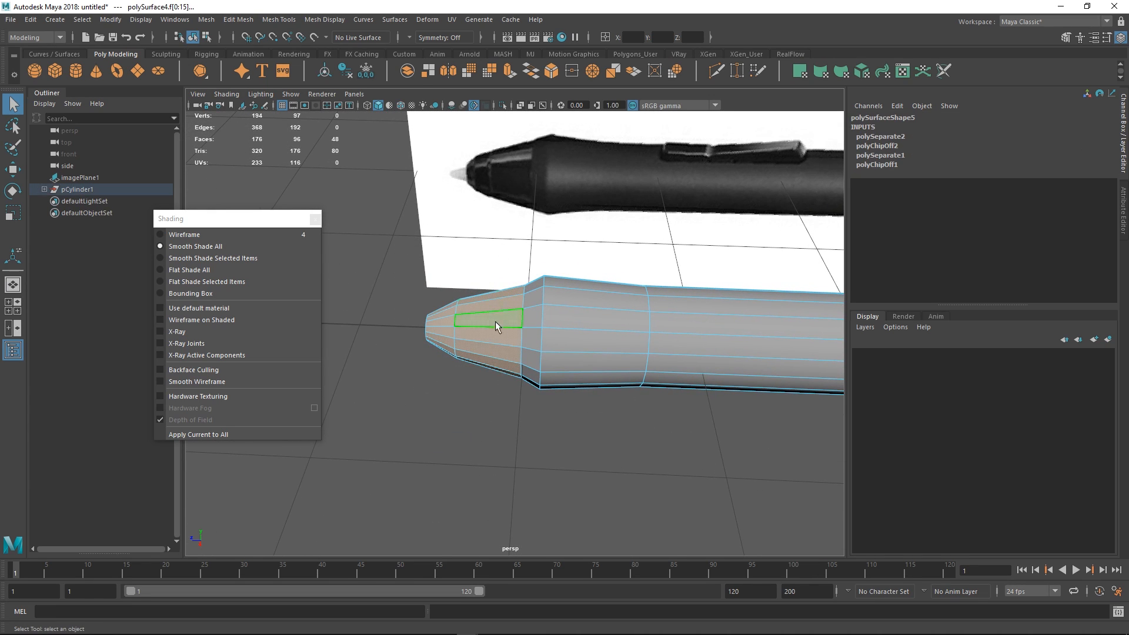
shift+right_drag(509, 331, 532, 512)
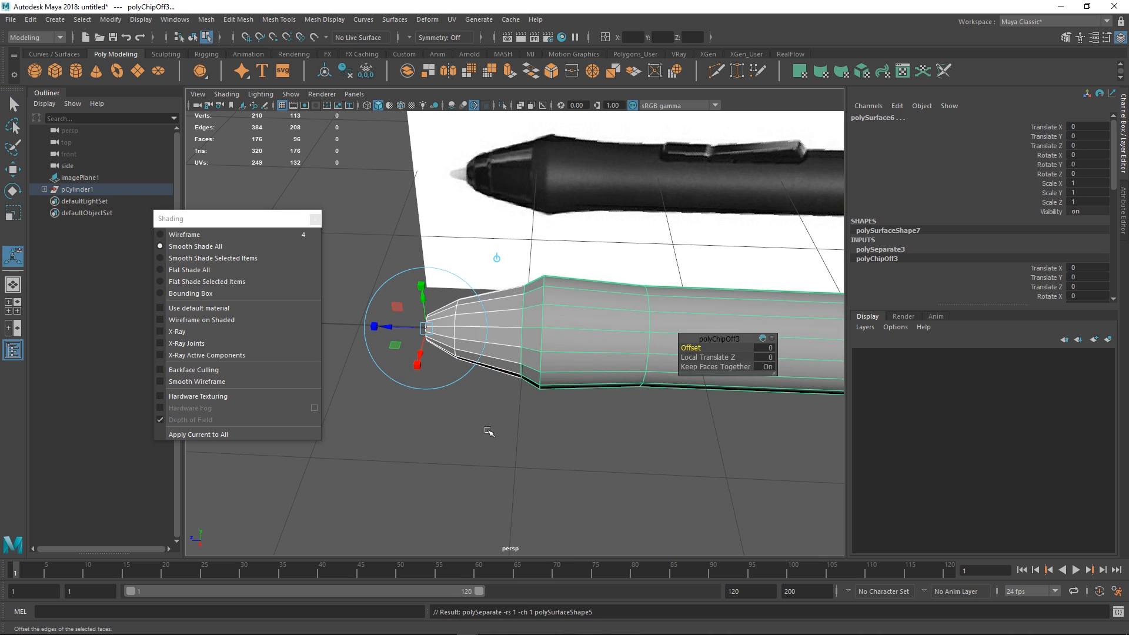
key(q)
- Select the tip, grip and rear barrel pieces in turn to check how the pen is separated
click(578, 309)
click(498, 327)
alt+right_drag(639, 305, 603, 320)
alt+middle_drag(603, 320, 516, 316)
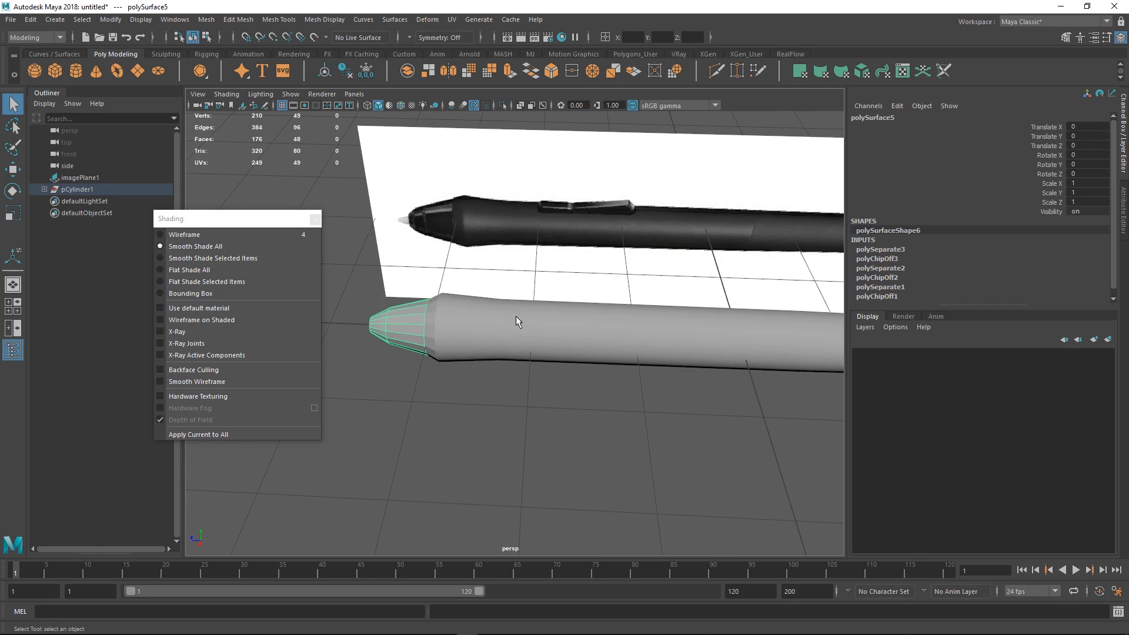
click(619, 330)
alt+middle_drag(681, 333, 672, 330)
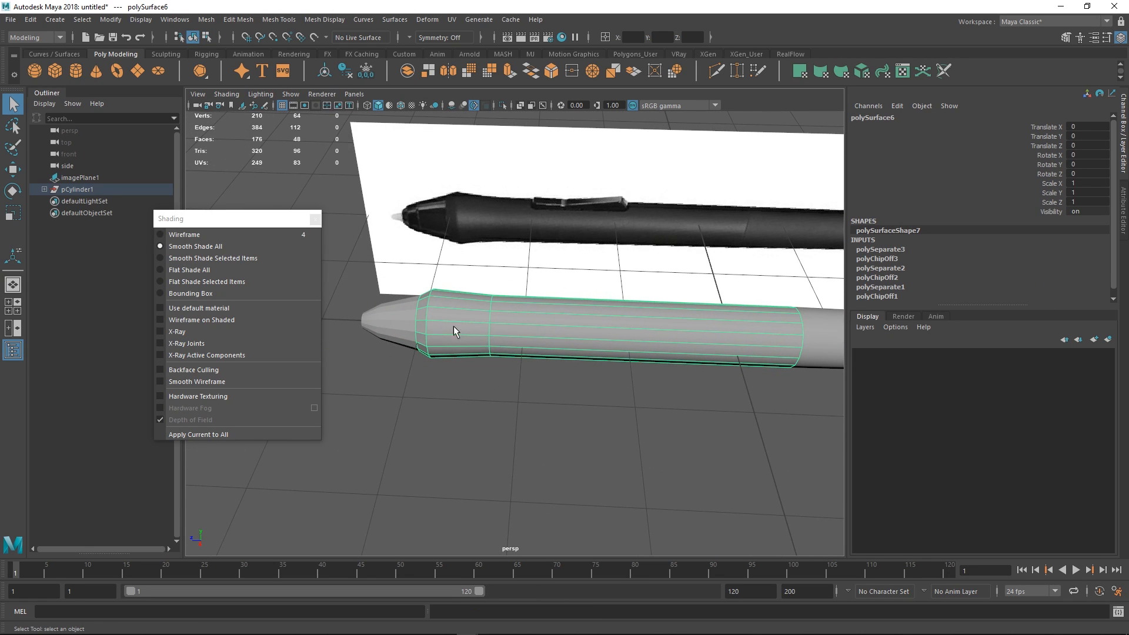
alt+drag(454, 325, 559, 330)
click(594, 342)
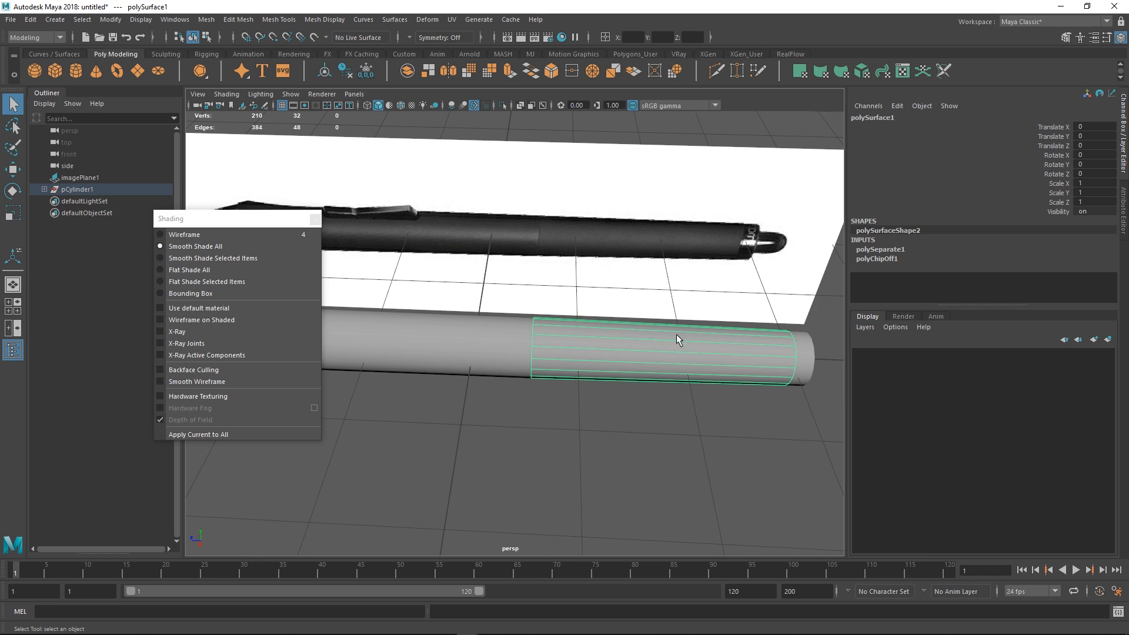
alt+drag(676, 334, 590, 327)
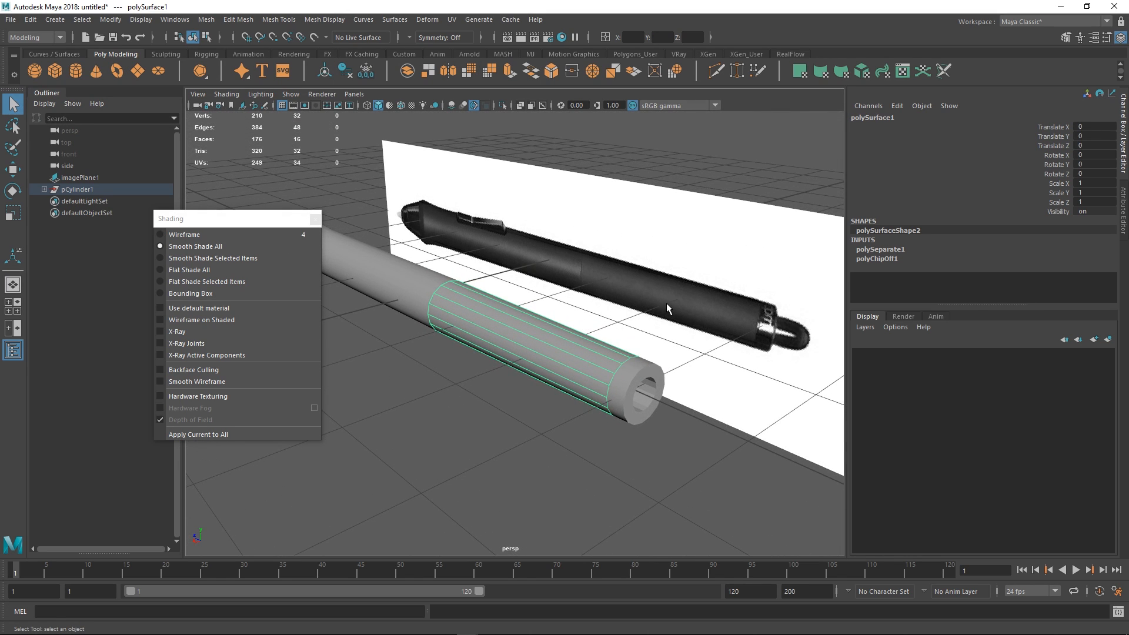
alt+drag(665, 303, 662, 290)
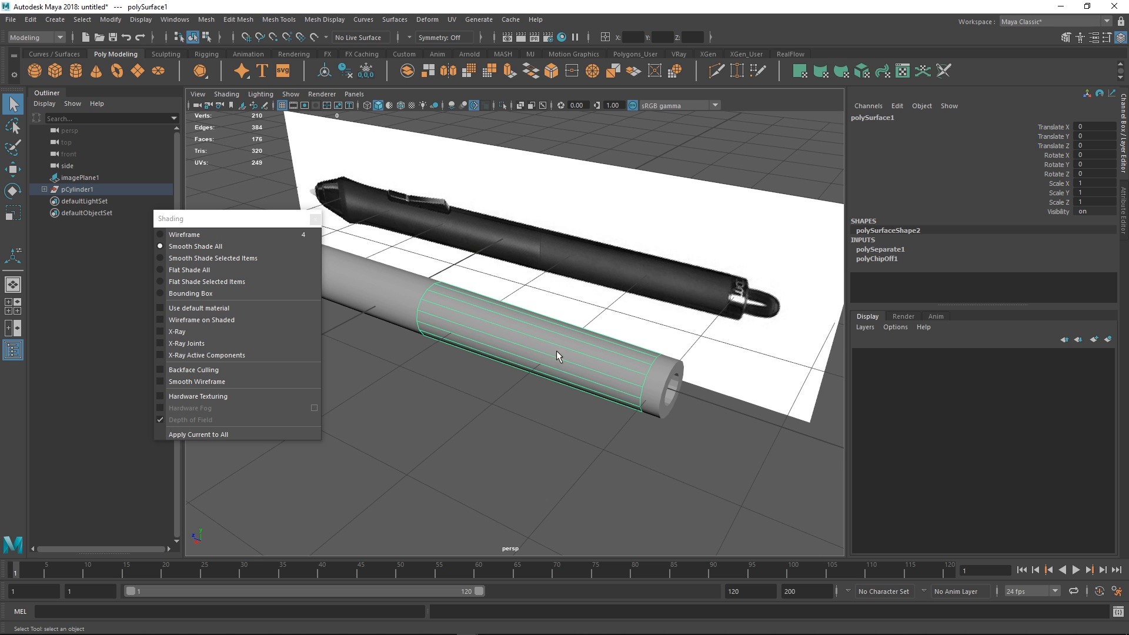
- Select the rear end piece and compare its recess with the rear button in the reference image
click(635, 410)
click(678, 387)
alt+drag(678, 386, 558, 360)
alt+right_drag(558, 359, 598, 375)
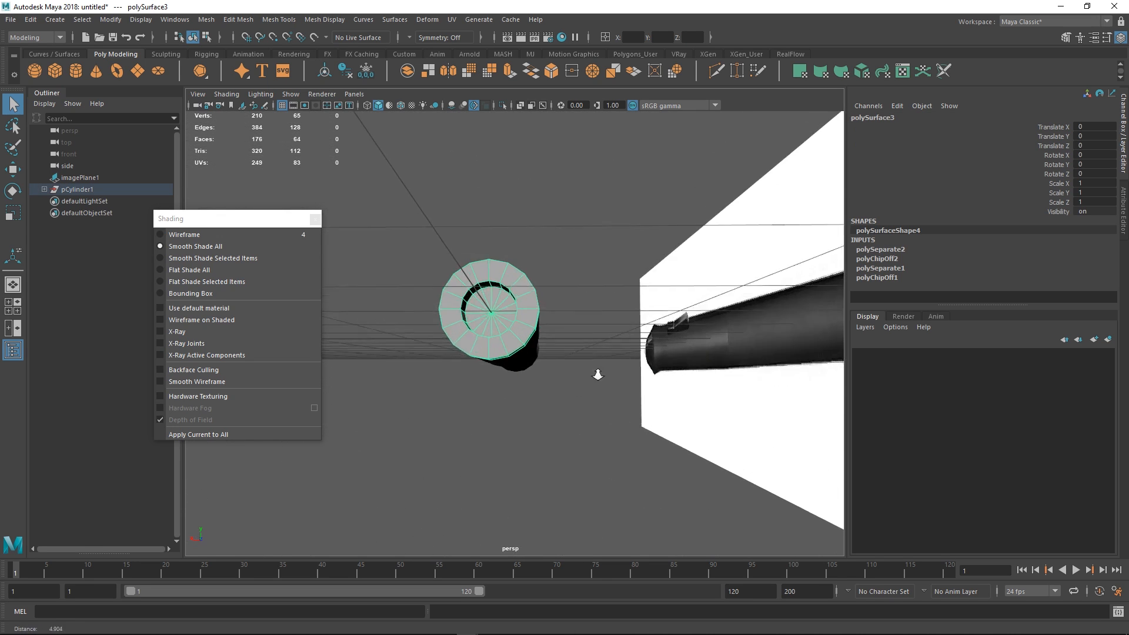
alt+drag(598, 374, 623, 307)
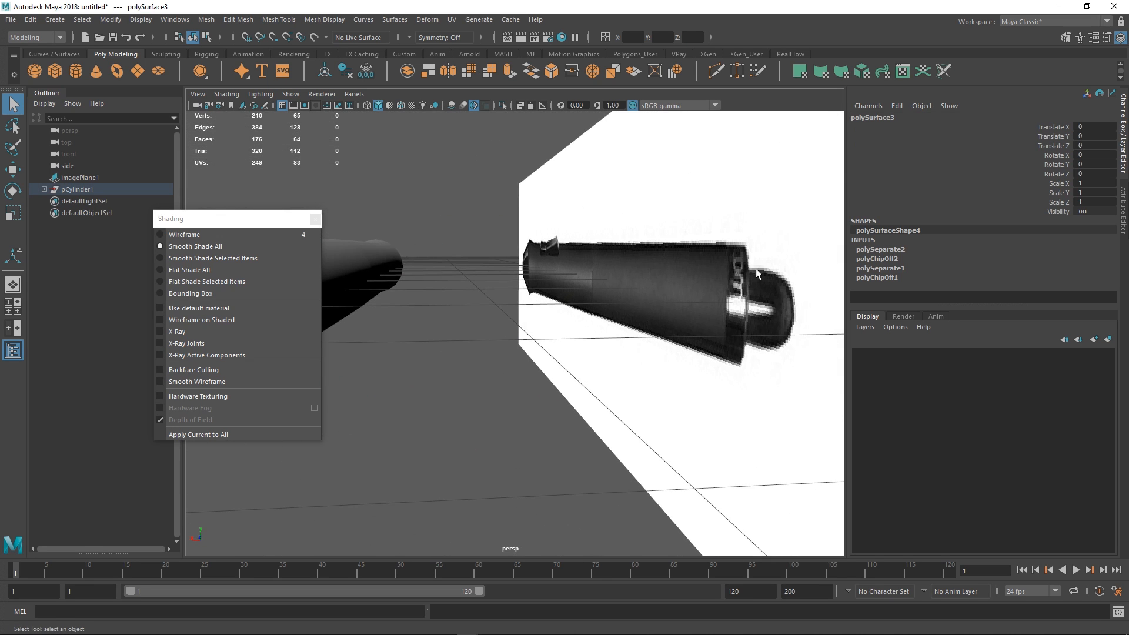
alt+right_drag(563, 329, 554, 322)
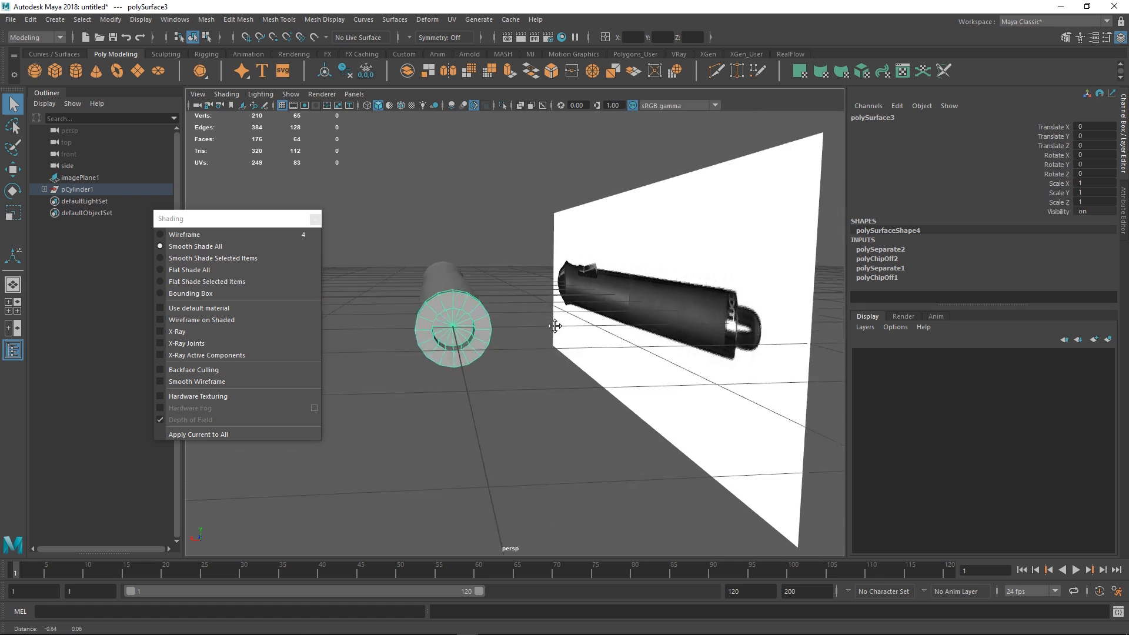
alt+drag(554, 323, 512, 325)
alt+right_drag(511, 325, 499, 365)
- Convert the recess's centre vertex selection to its surrounding faces, extrude them and scale them inward to about 0.61 in X and Z
key(F9)
click(480, 341)
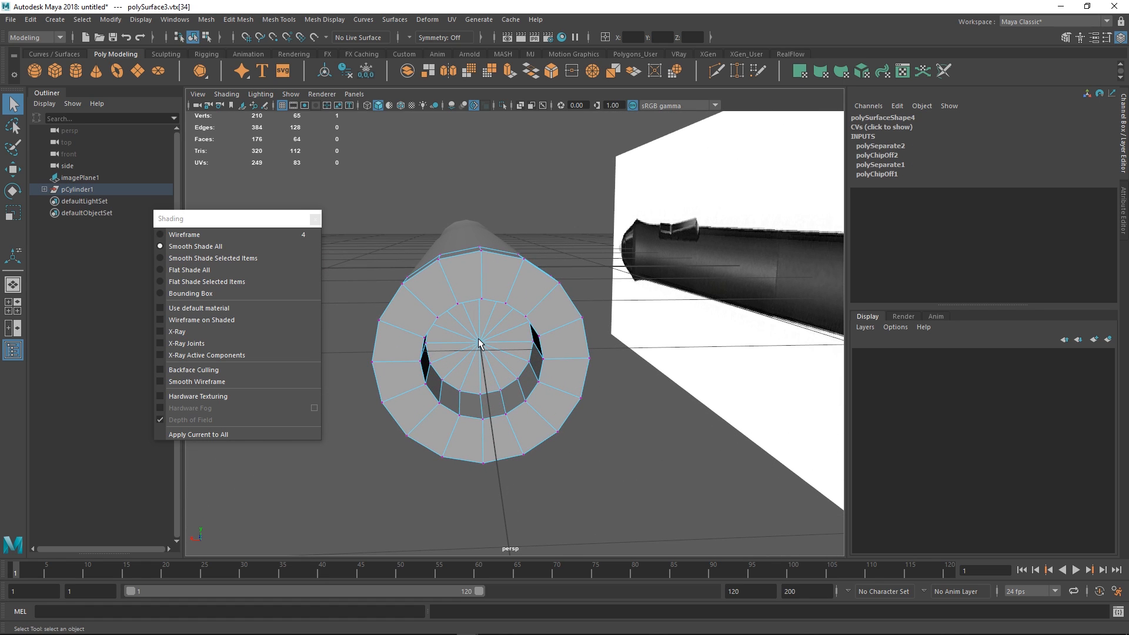
right_drag(485, 348, 504, 333)
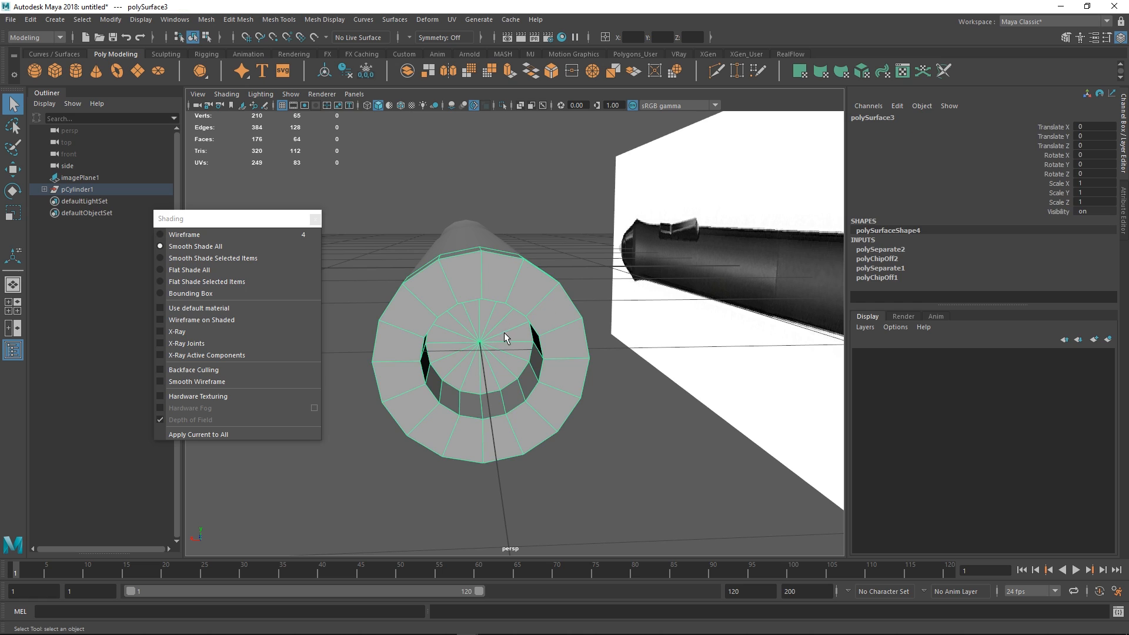
click(479, 343)
alt+drag(496, 371, 494, 339)
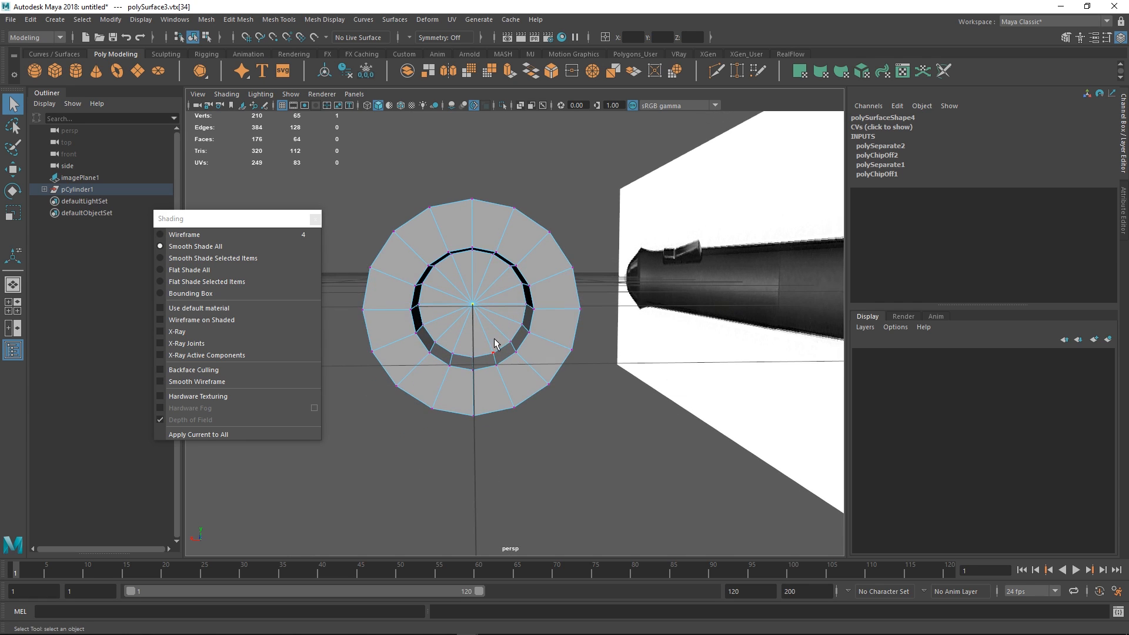
ctrl+right_drag(516, 297, 519, 353)
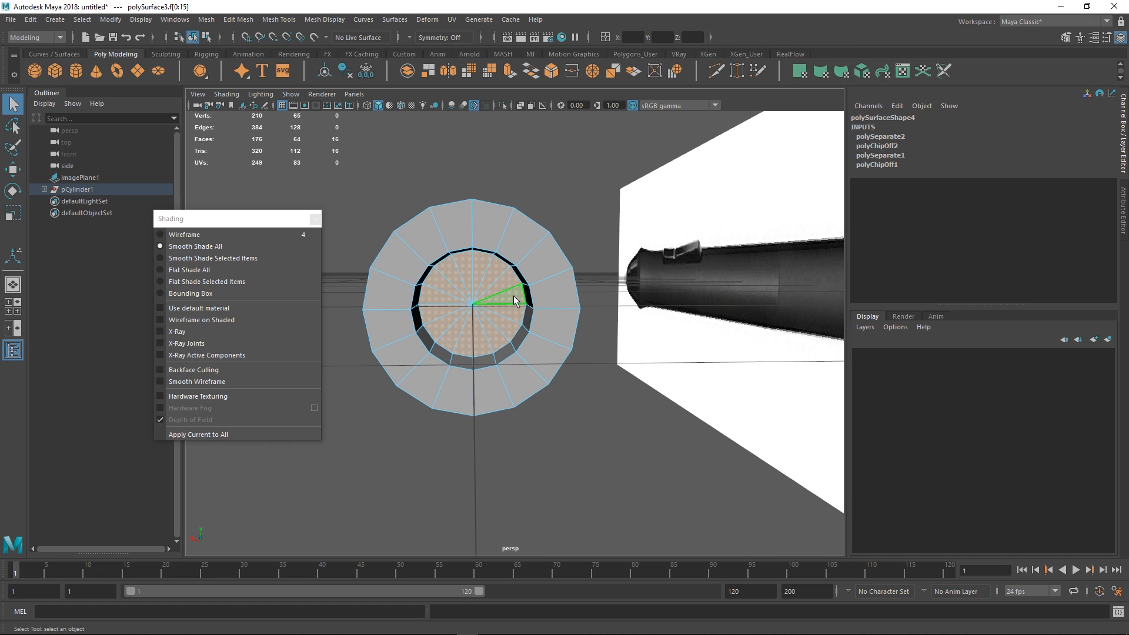
shift+right_drag(515, 299, 512, 327)
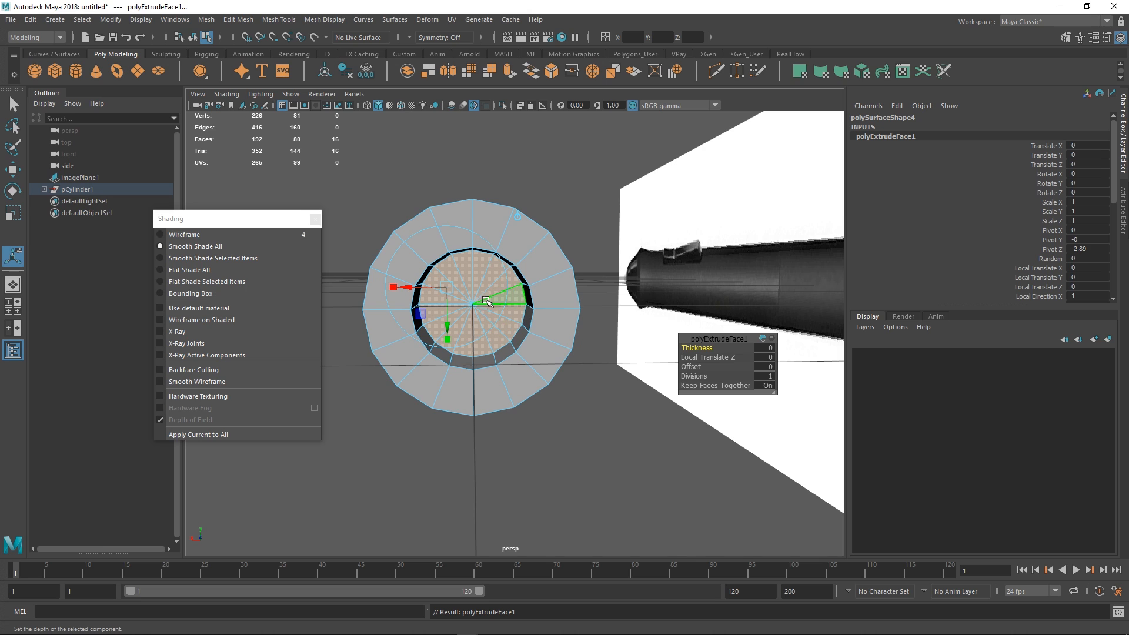
key(r)
drag(473, 304, 442, 317)
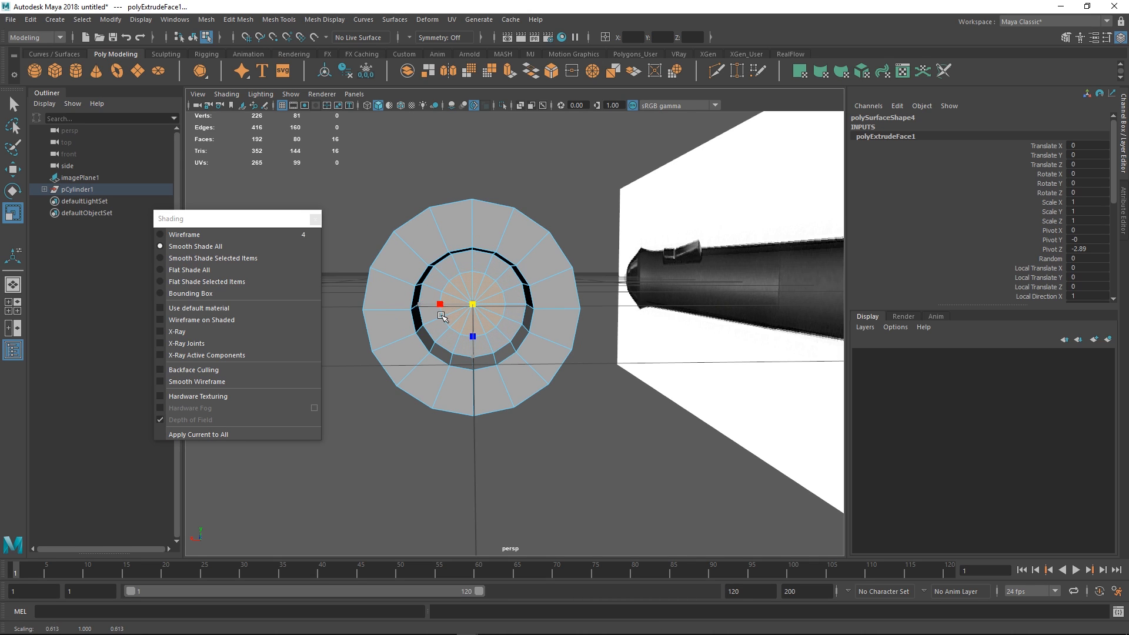
alt+drag(510, 322, 504, 335)
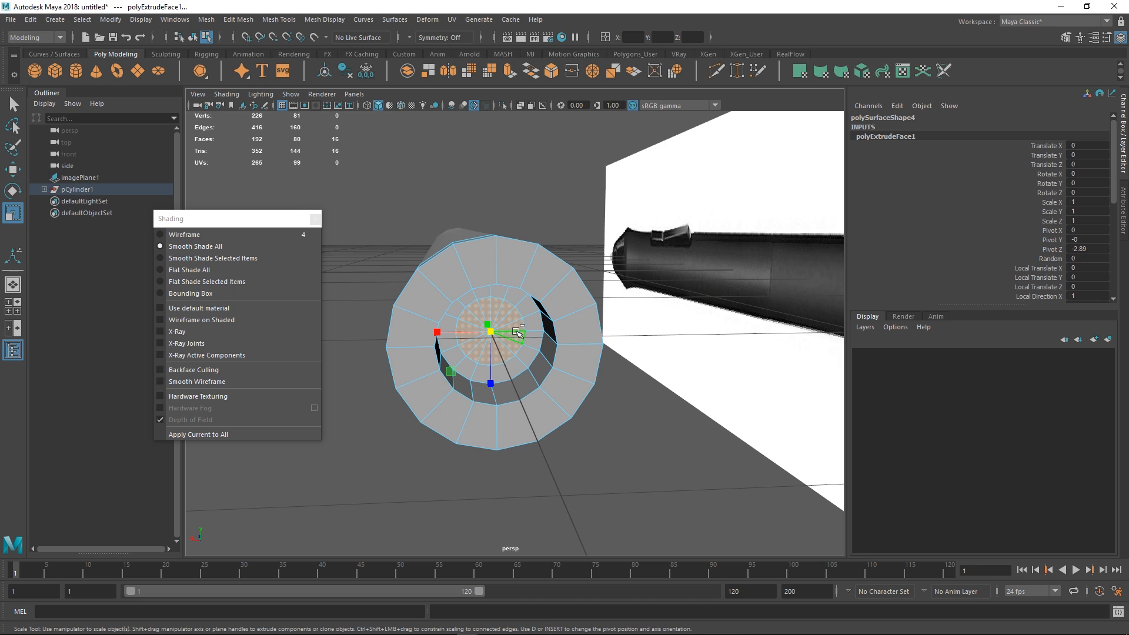
- Extract the scaled-down centre faces of the rear recess as a separate disc piece and select that disc
shift+right_drag(515, 327, 499, 528)
key(q)
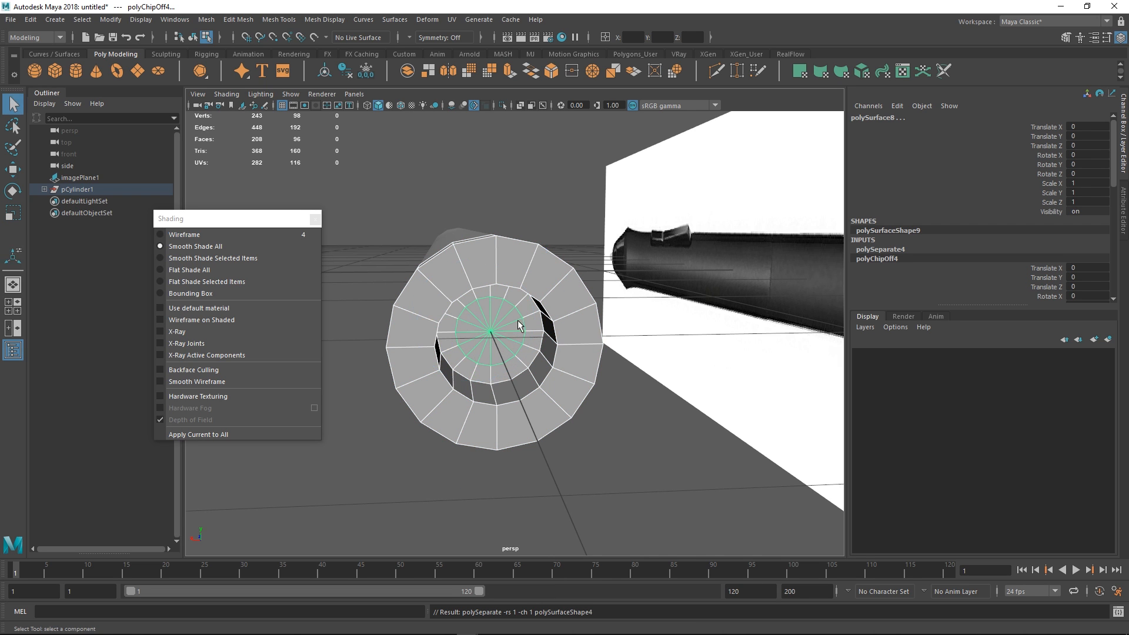
click(513, 313)
key(w)
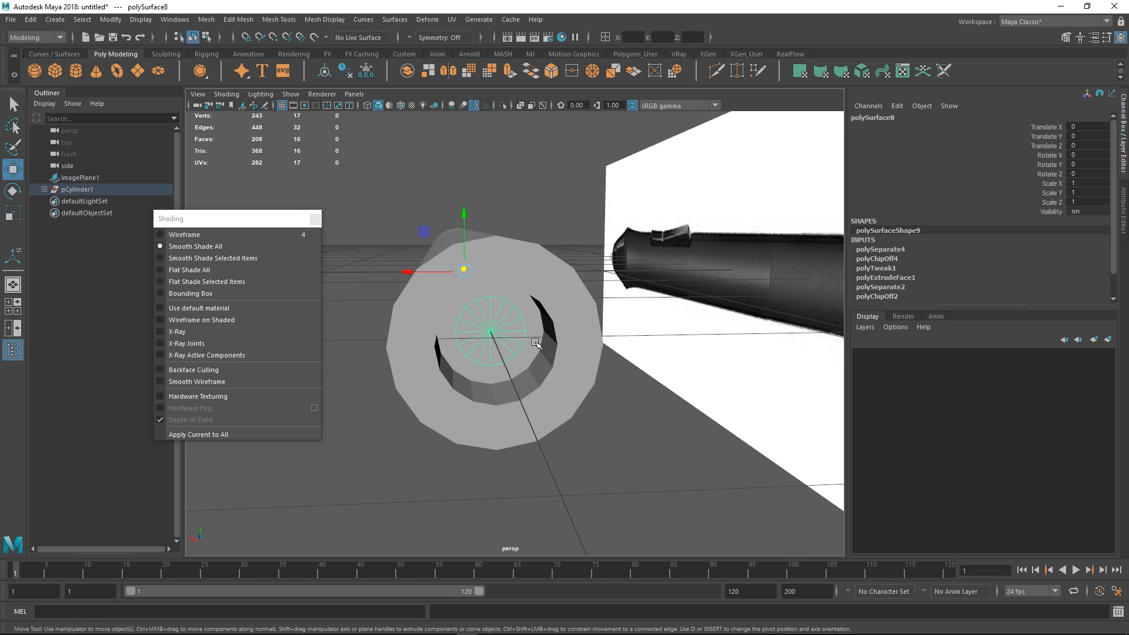
- Centre the pivot of the extracted disc
alt+right_drag(600, 360, 529, 323)
alt+drag(529, 323, 635, 347)
alt+middle_drag(635, 347, 494, 334)
alt+drag(494, 333, 562, 299)
alt+middle_drag(562, 299, 562, 302)
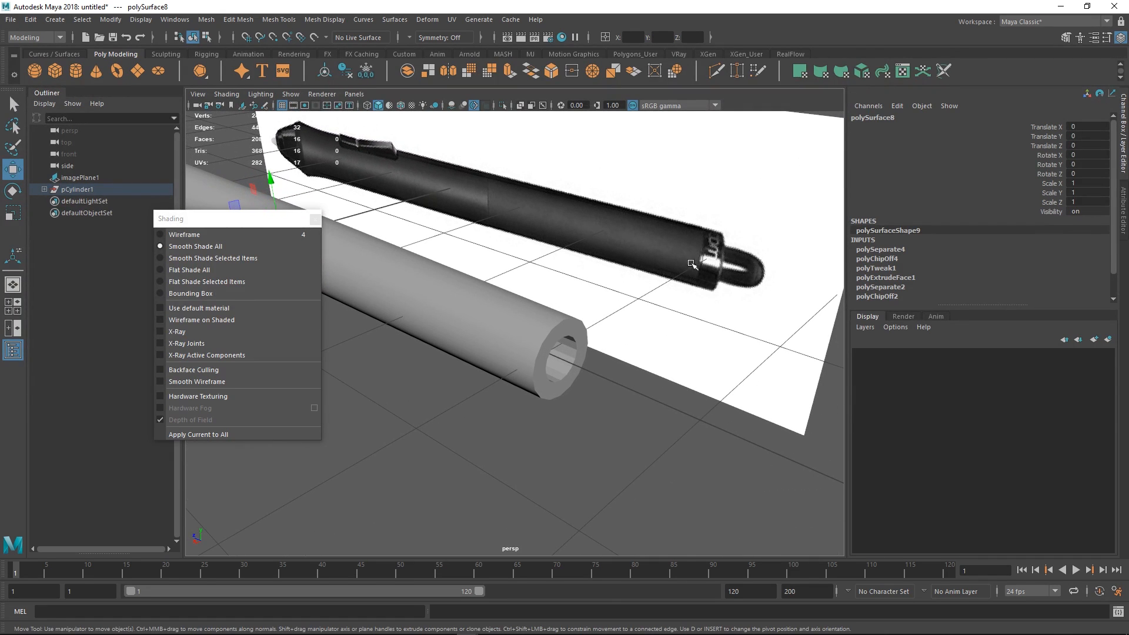
alt+drag(592, 361, 529, 345)
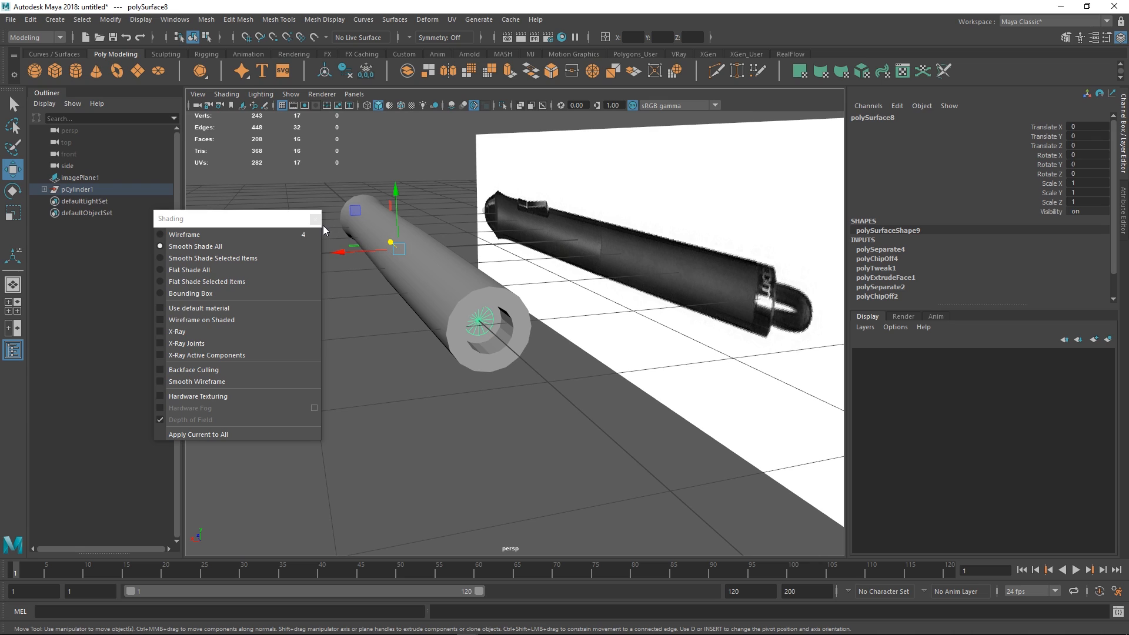
click(110, 20)
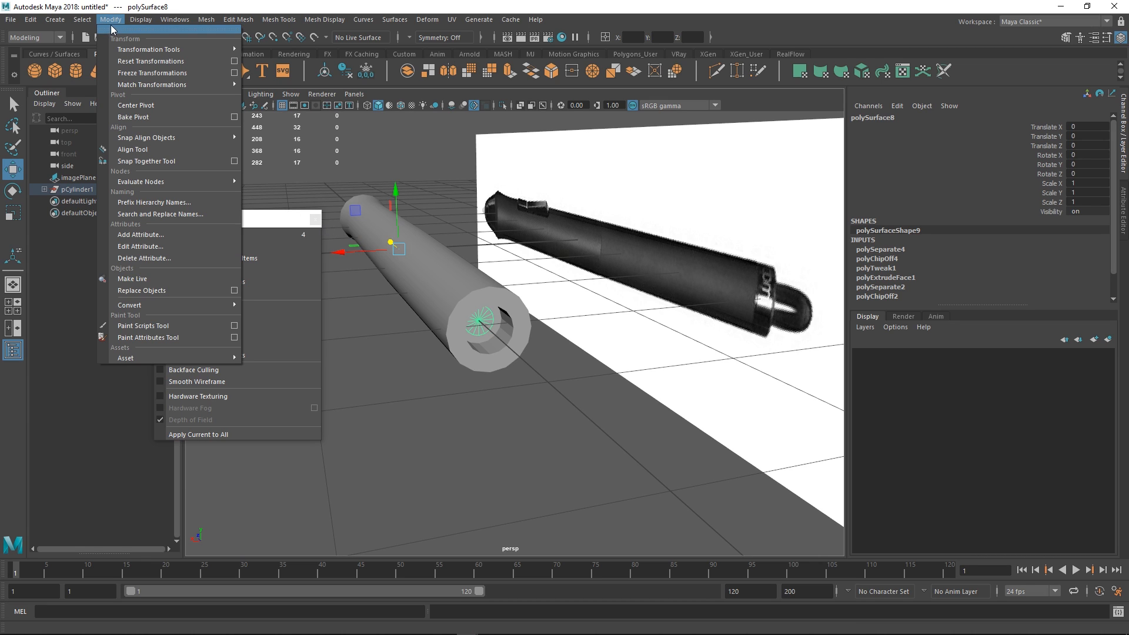
click(141, 106)
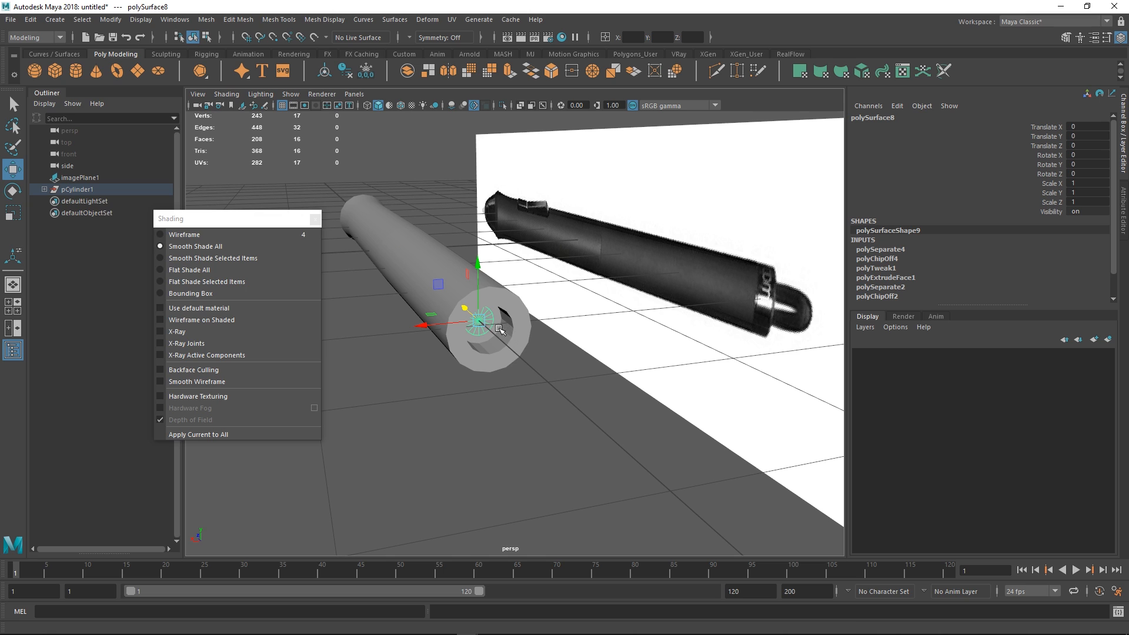
- Toggle isolation of the disc to examine it alone and inside the barrel's rear recess
alt+drag(506, 331, 515, 345)
alt+right_drag(506, 333, 606, 350)
alt+drag(562, 349, 574, 344)
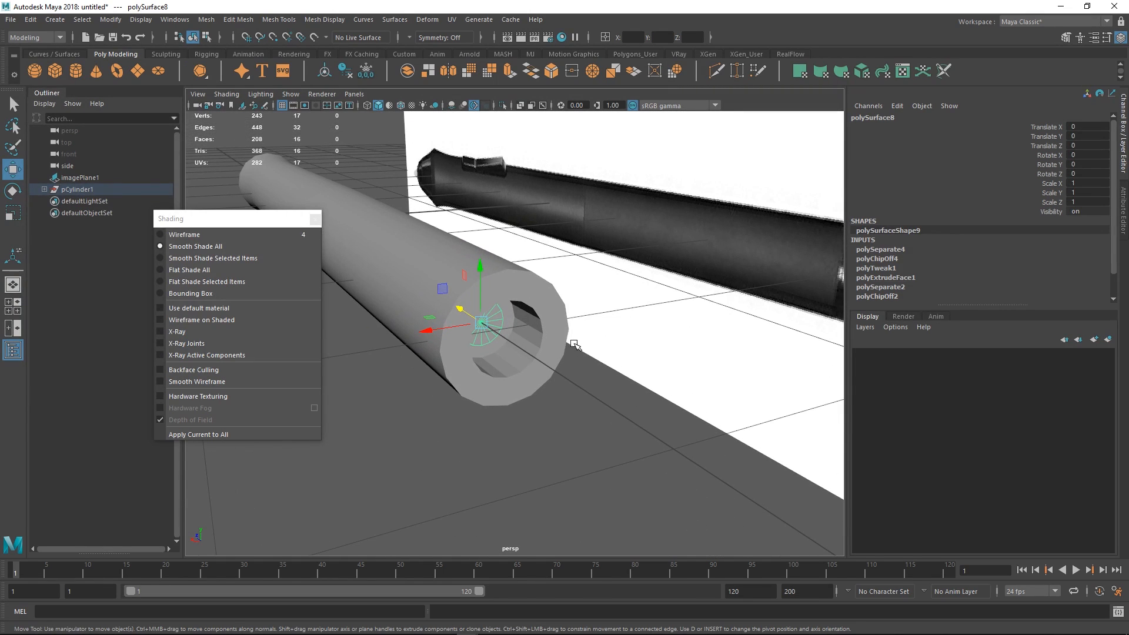
key(ctrl+1)
key(ctrl+1)
key(ctrl+1)
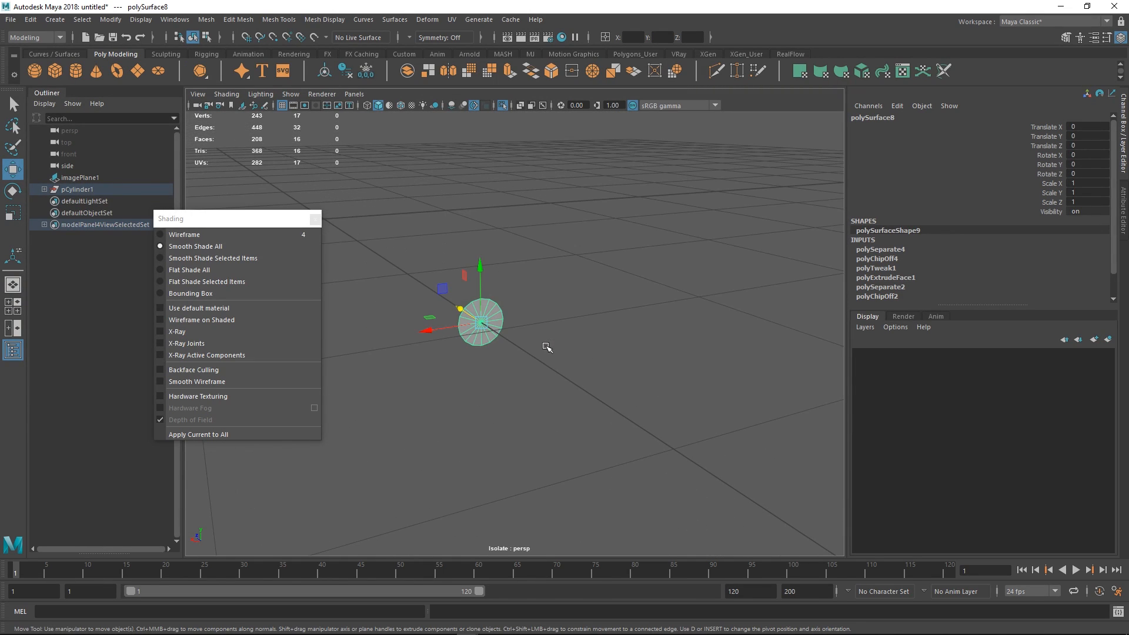
key(ctrl+1)
key(ctrl+1)
key(ctrl+1)
key(ctrl+1)
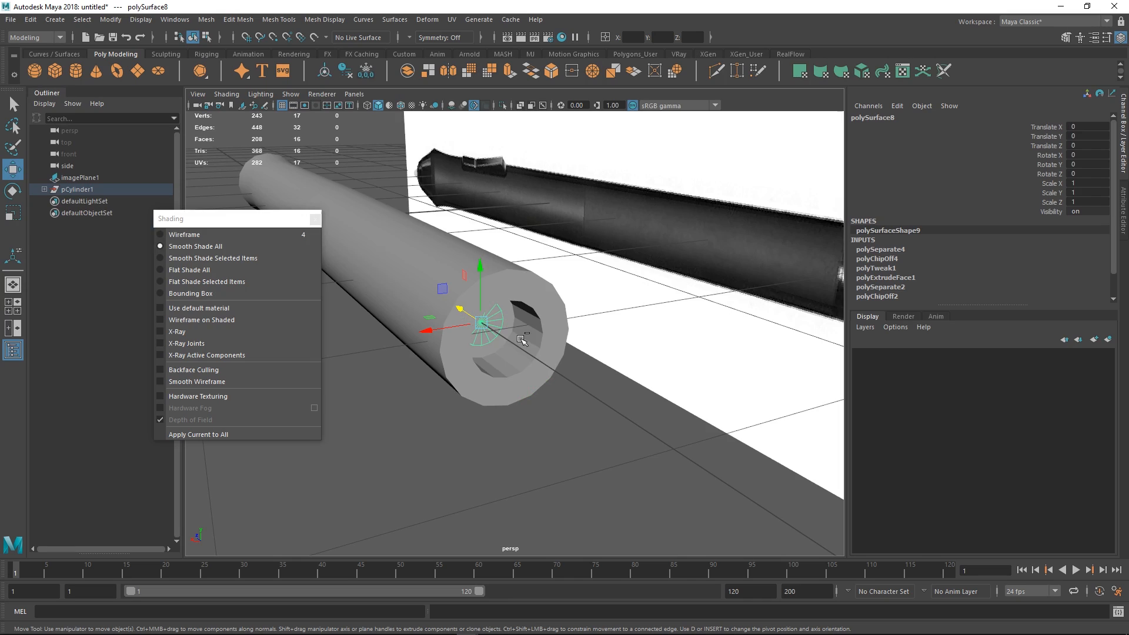
- Isolate the disc, select all its faces and extrude them with a Local Translate Z of 0.258
key(F11)
drag(541, 231, 426, 382)
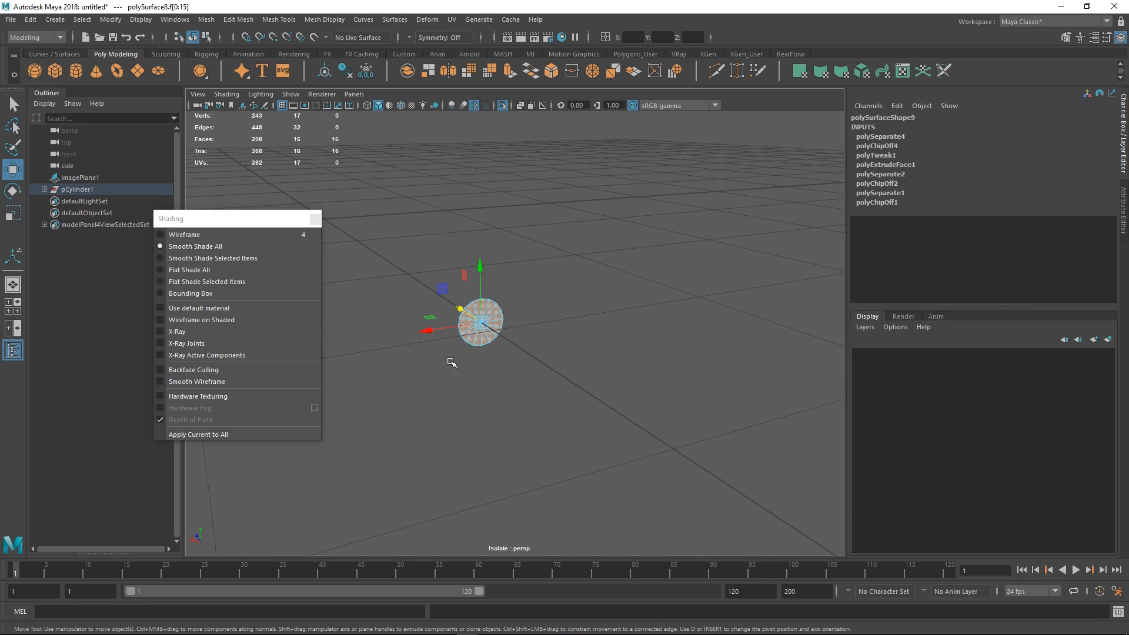
key(ctrl+1)
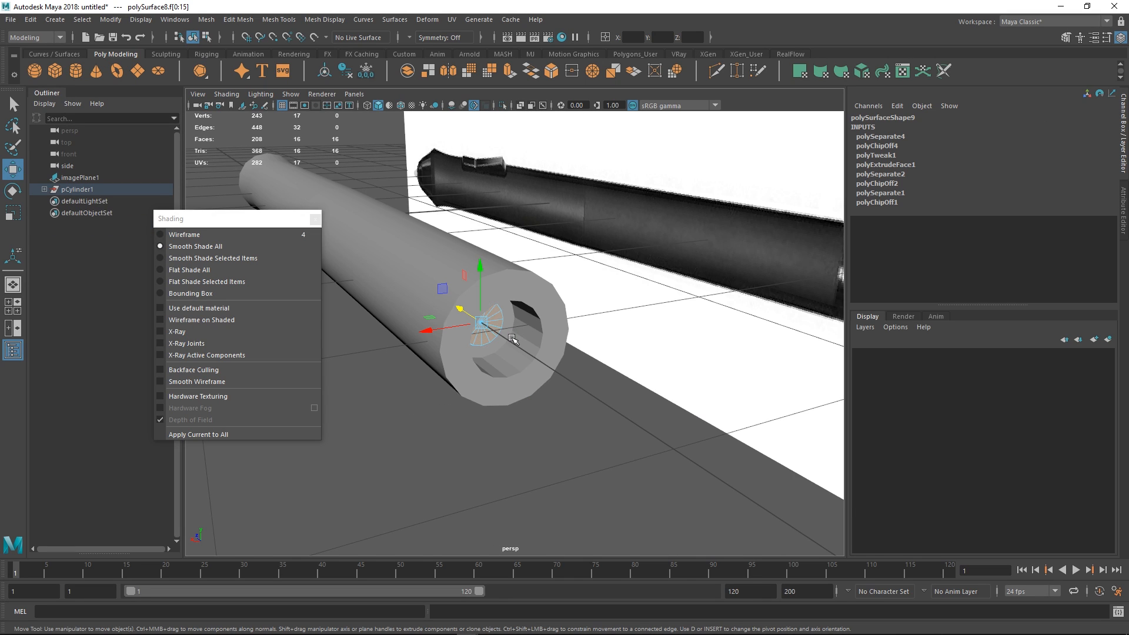
key(ctrl+1)
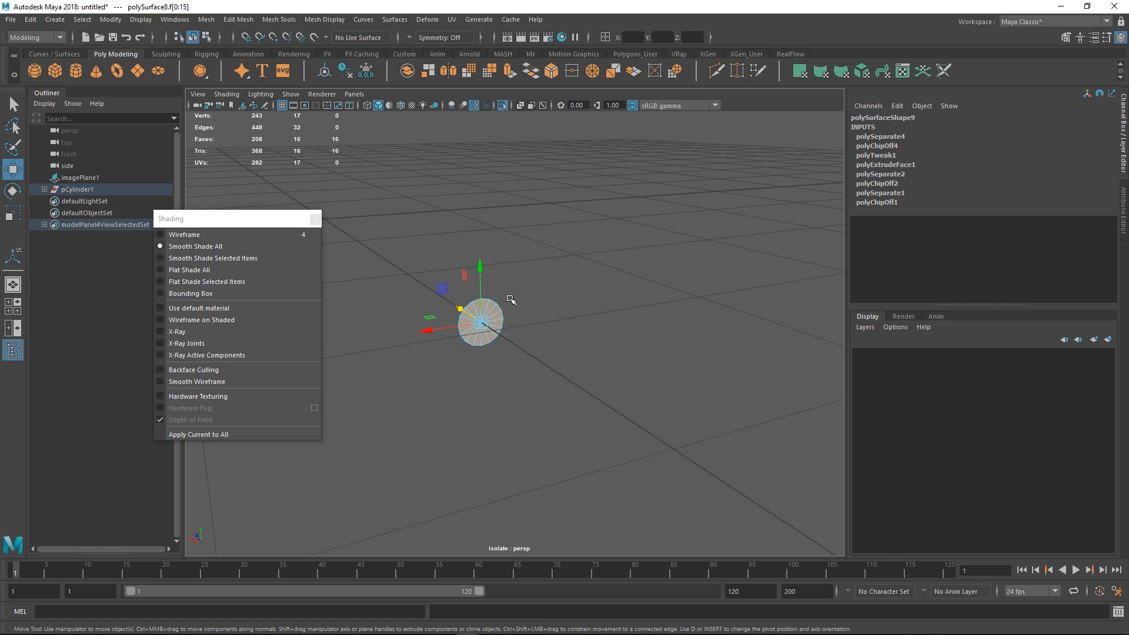
key(ctrl+e)
drag(496, 333, 513, 349)
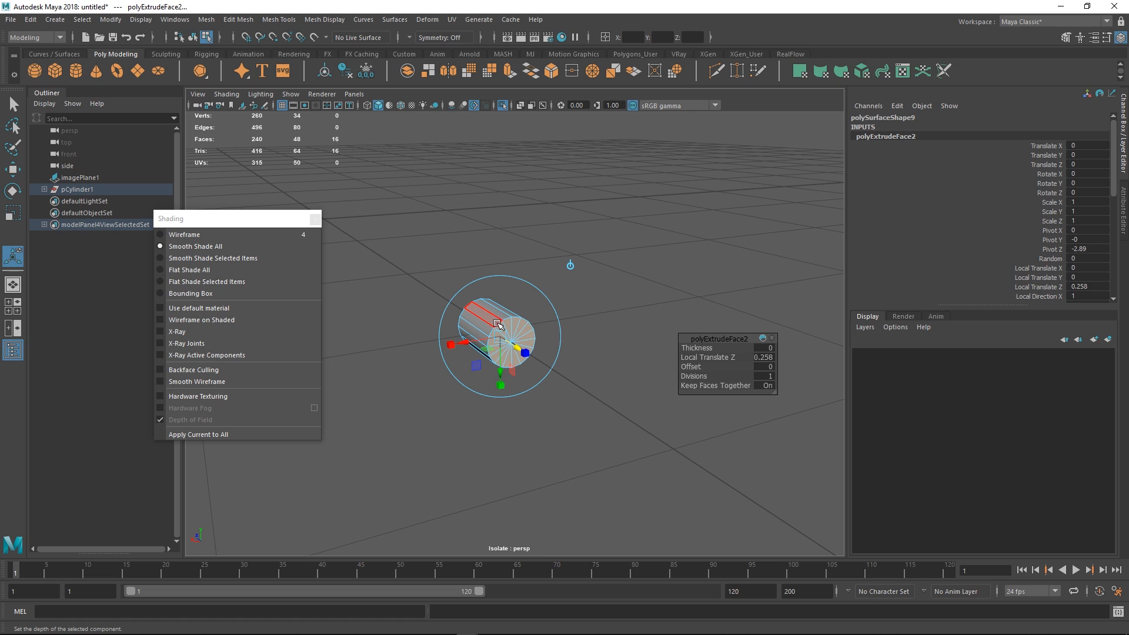
key(q)
key(F8)
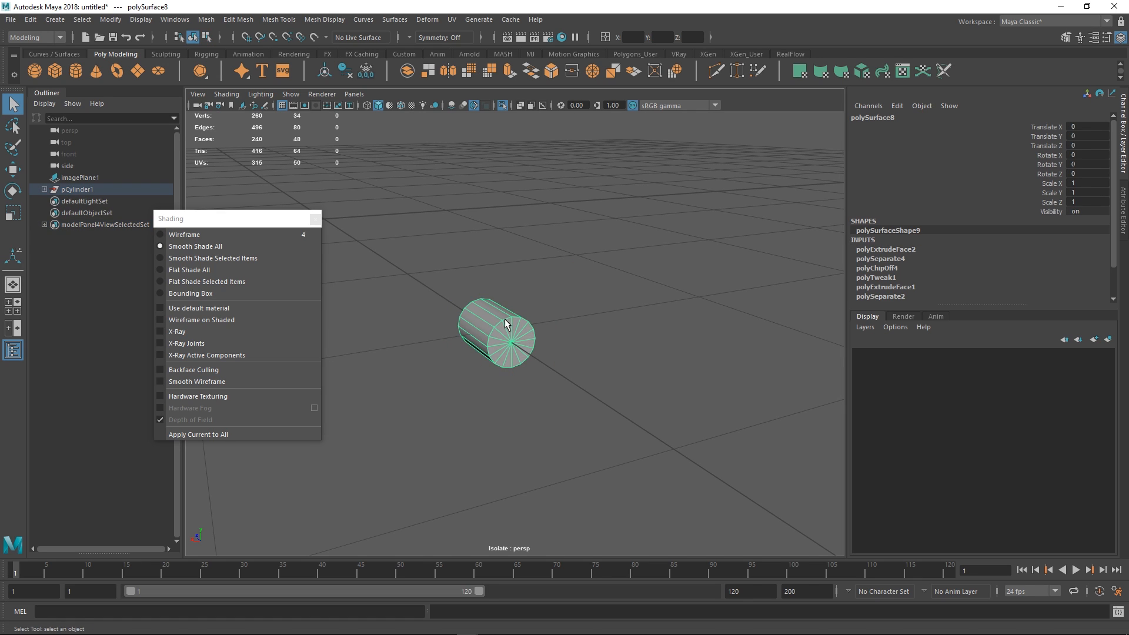
- Check the extruded button in and out of isolation, show the full pen again and delete the button's history
key(ctrl+1)
key(ctrl+1)
key(ctrl+1)
key(ctrl+1)
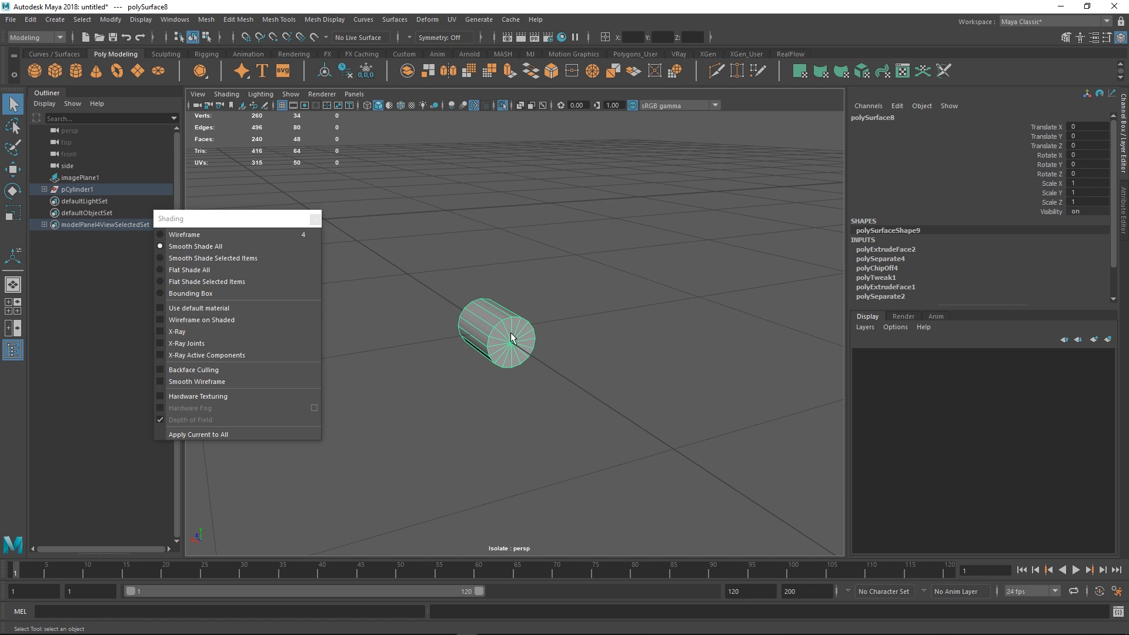
key(ctrl+F11)
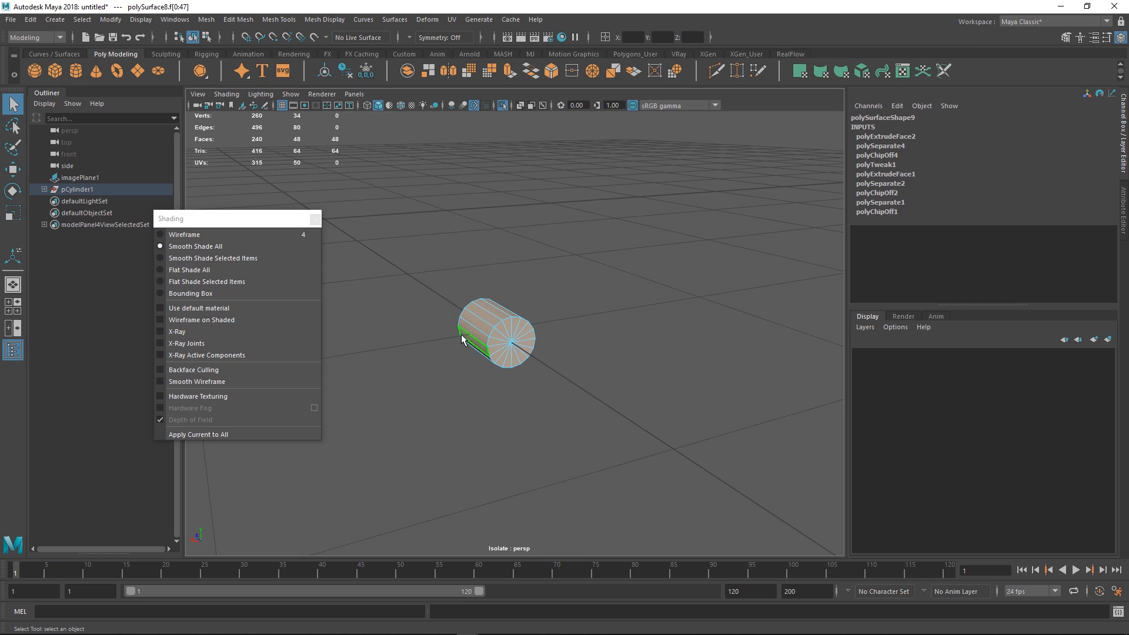
key(ctrl+1)
key(F8)
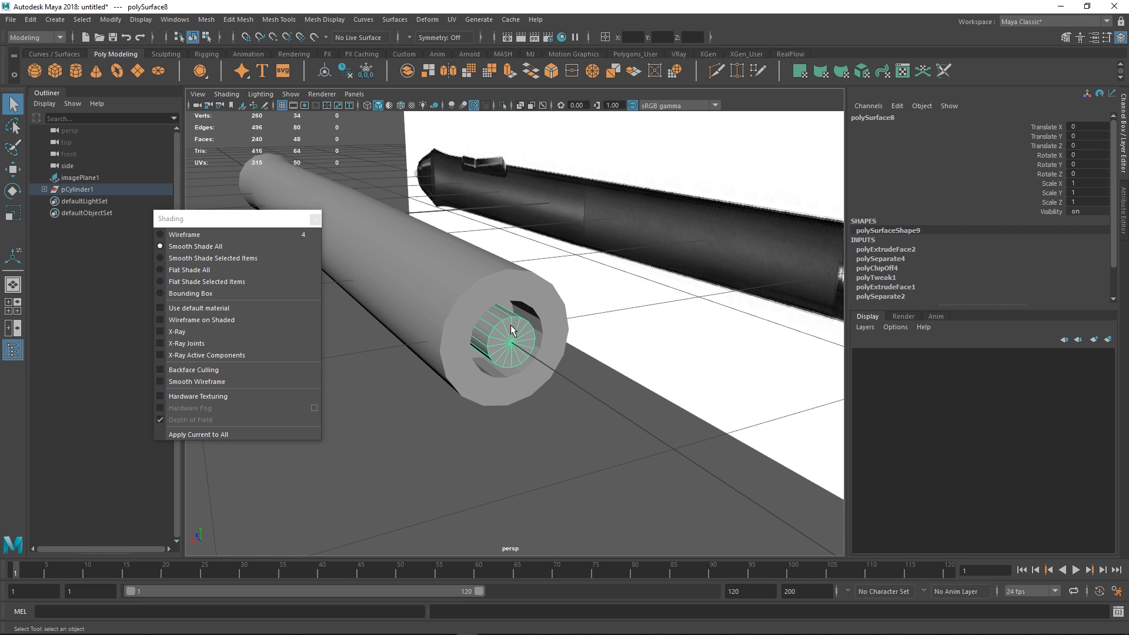
key(alt+shift+d)
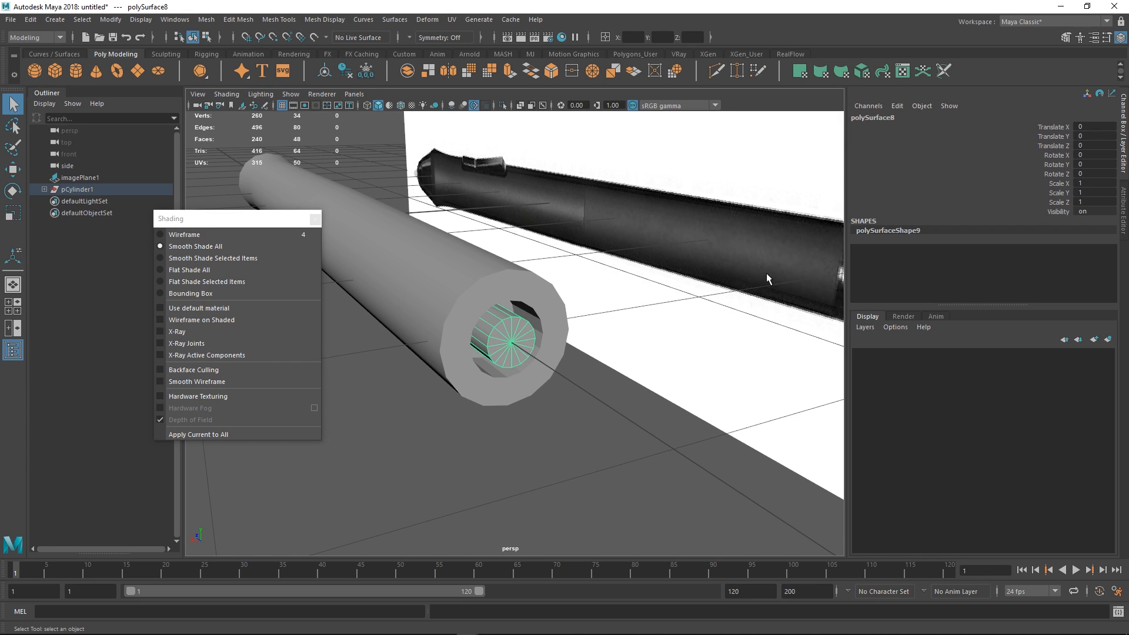
- Move the button out of the barrel's rear opening to a Translate Y of -0.077
alt+drag(492, 345, 538, 320)
key(w)
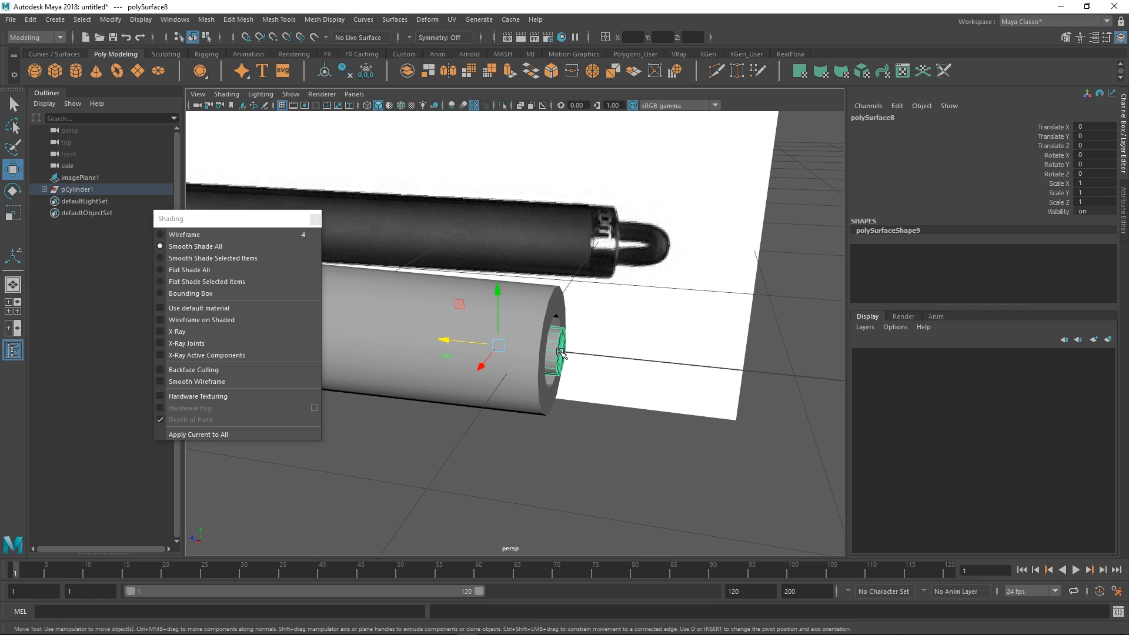
middle_drag(557, 355, 607, 352)
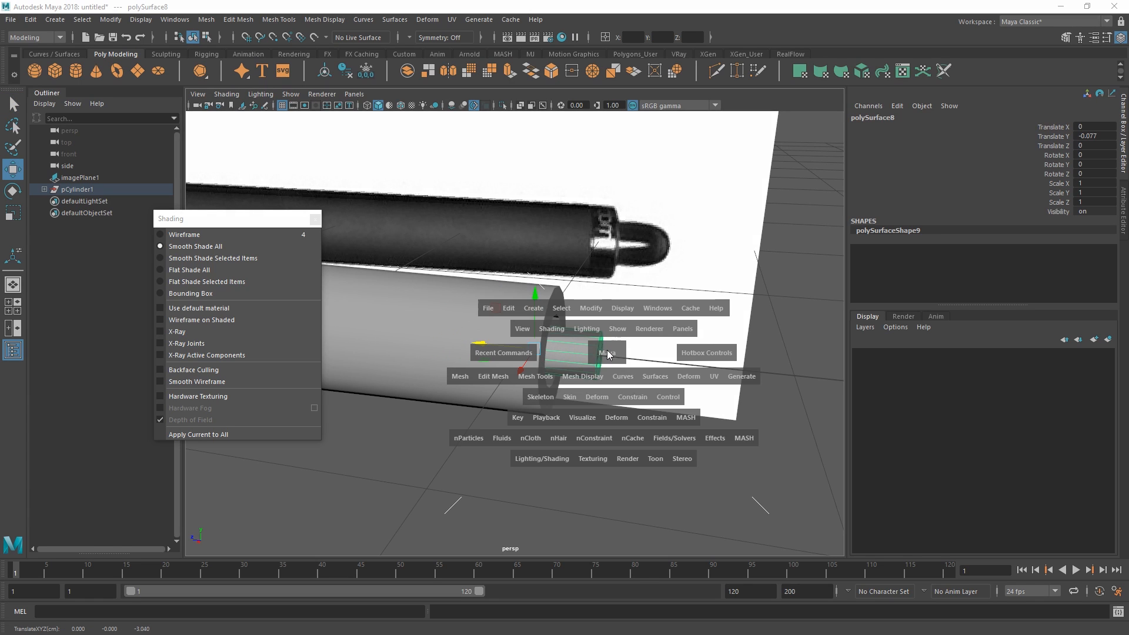
- Scale the button uniformly to 1.294 against the side-view reference
key(space)
drag(607, 351, 666, 347)
alt+middle_drag(688, 315, 534, 302)
alt+middle_drag(764, 229, 531, 280)
scroll(534, 283, up, 5)
key(r)
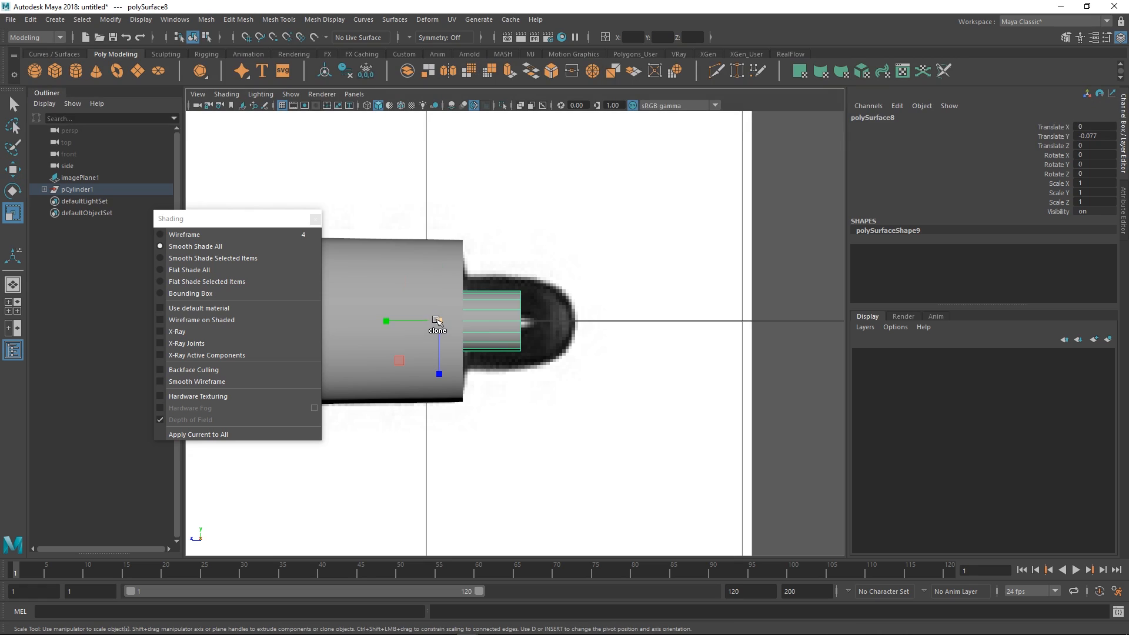
drag(439, 321, 523, 332)
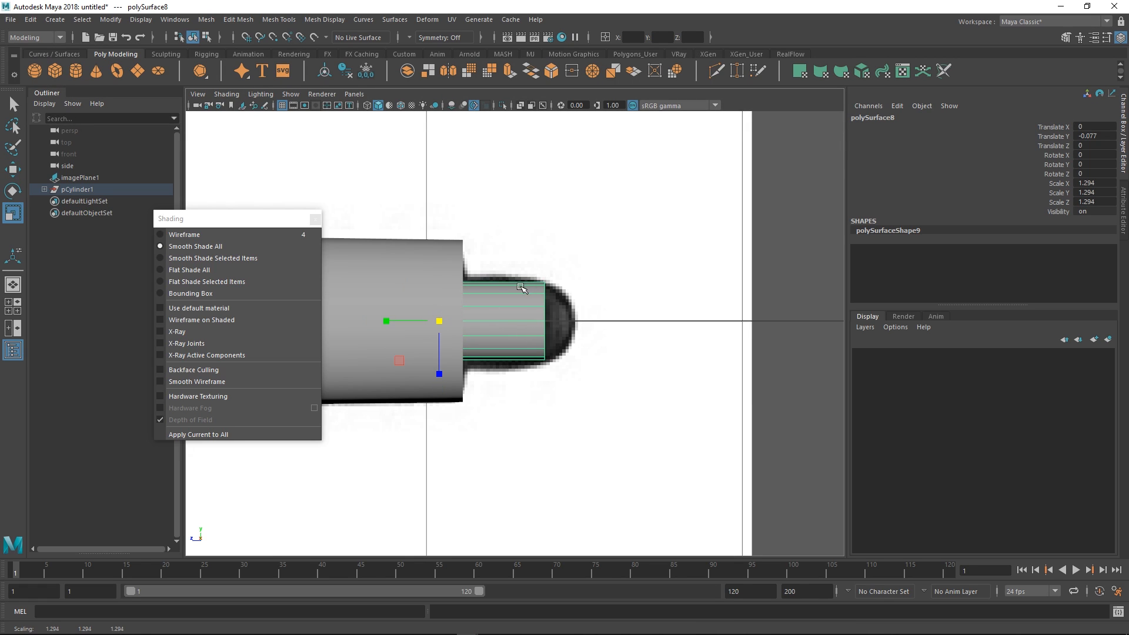
- Move the button slightly into the barrel to a Translate Y of -0.054 and scale it uniformly to 1.358
alt+middle_drag(515, 315, 537, 328)
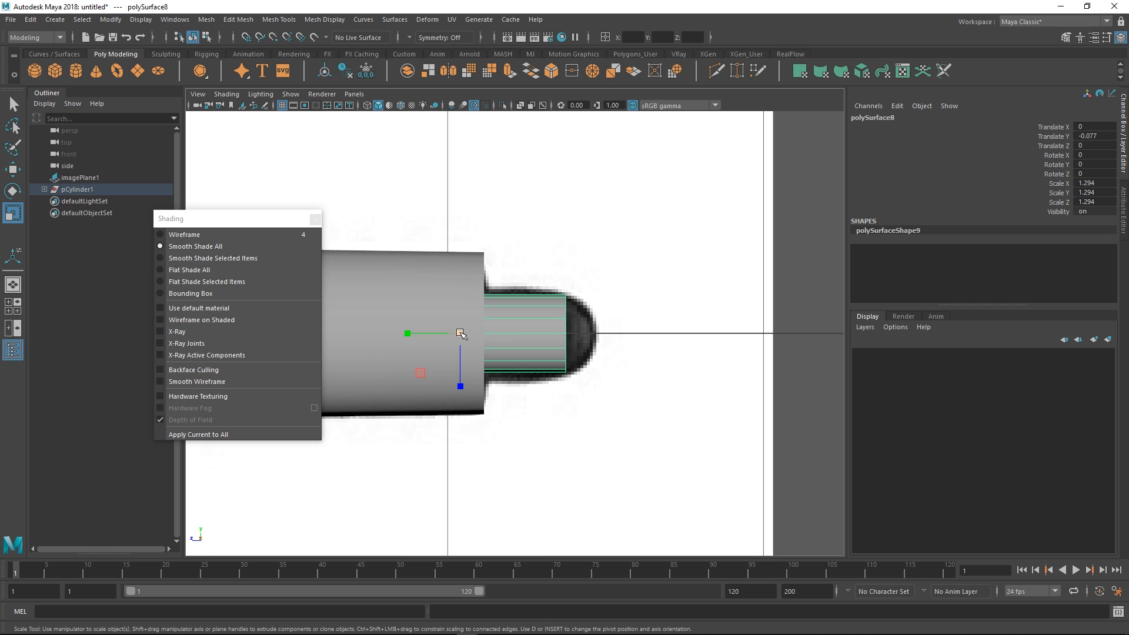
key(w)
key(r)
drag(446, 333, 456, 331)
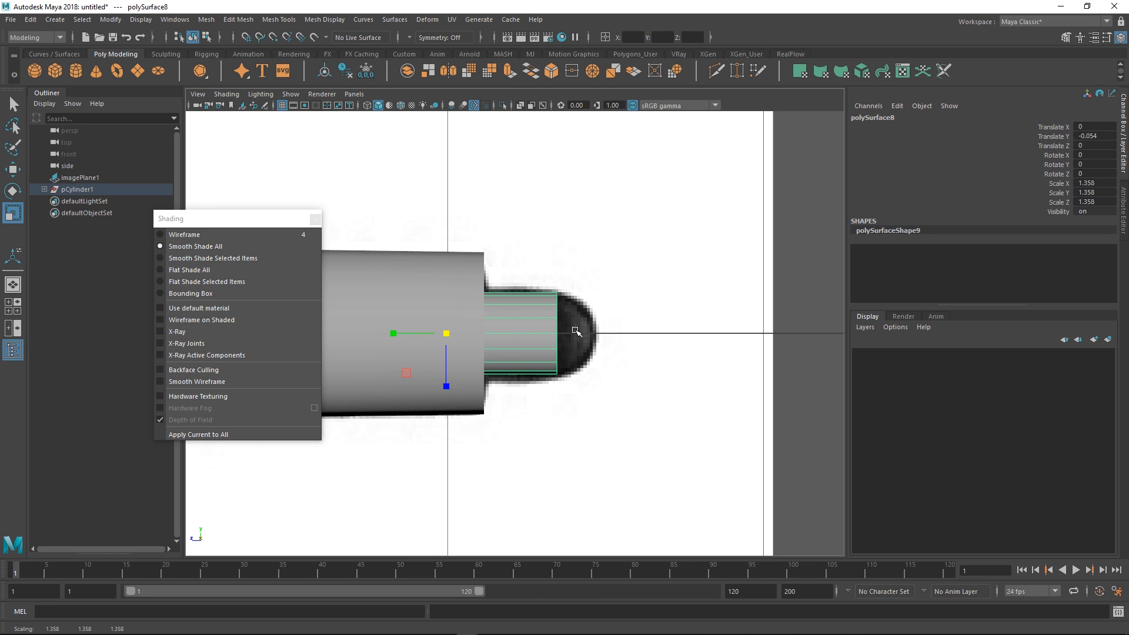
- Isolate the button in perspective, delete the cap faces on its inner end and show the full pen again
key(space)
mouse_move(574, 333)
mouse_down()
mouse_move(573, 306)
mouse_move(564, 336)
mouse_move(592, 333)
mouse_move(567, 320)
mouse_up()
key(ctrl+1)
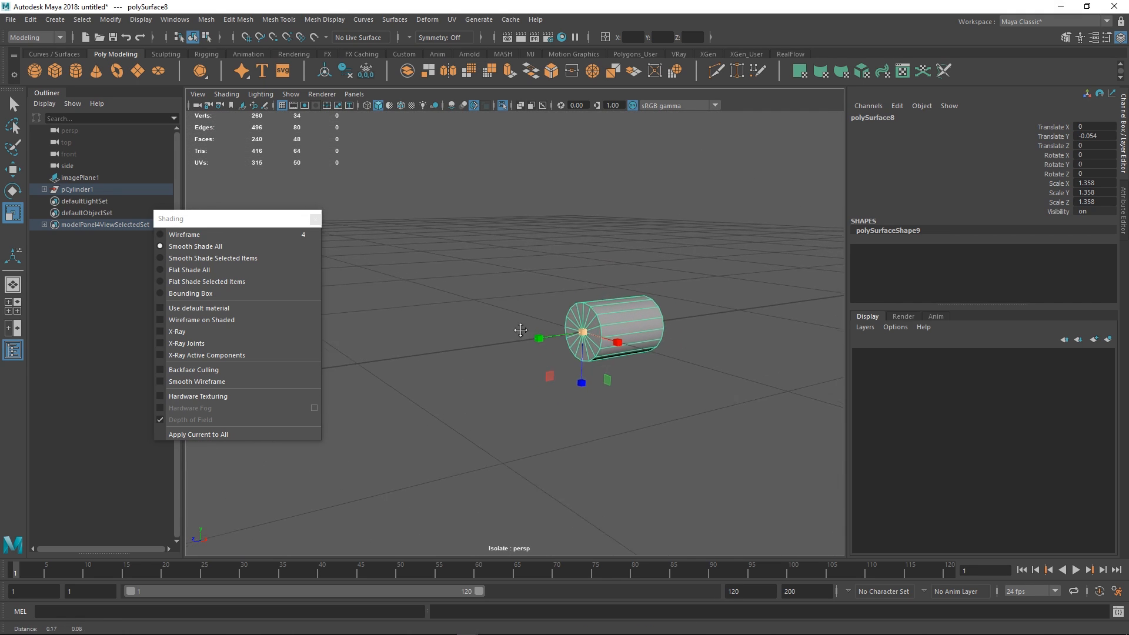
alt+right_drag(519, 330, 639, 319)
alt+drag(639, 319, 613, 325)
alt+middle_drag(602, 335, 550, 318)
alt+right_drag(550, 319, 640, 362)
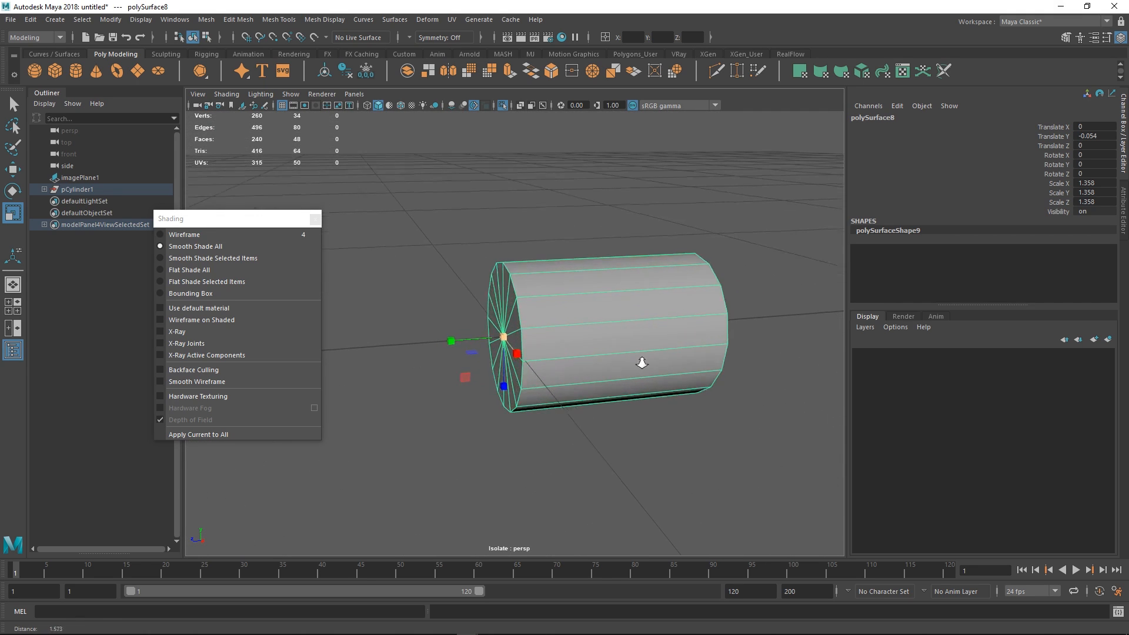
alt+drag(536, 353, 577, 332)
key(F9)
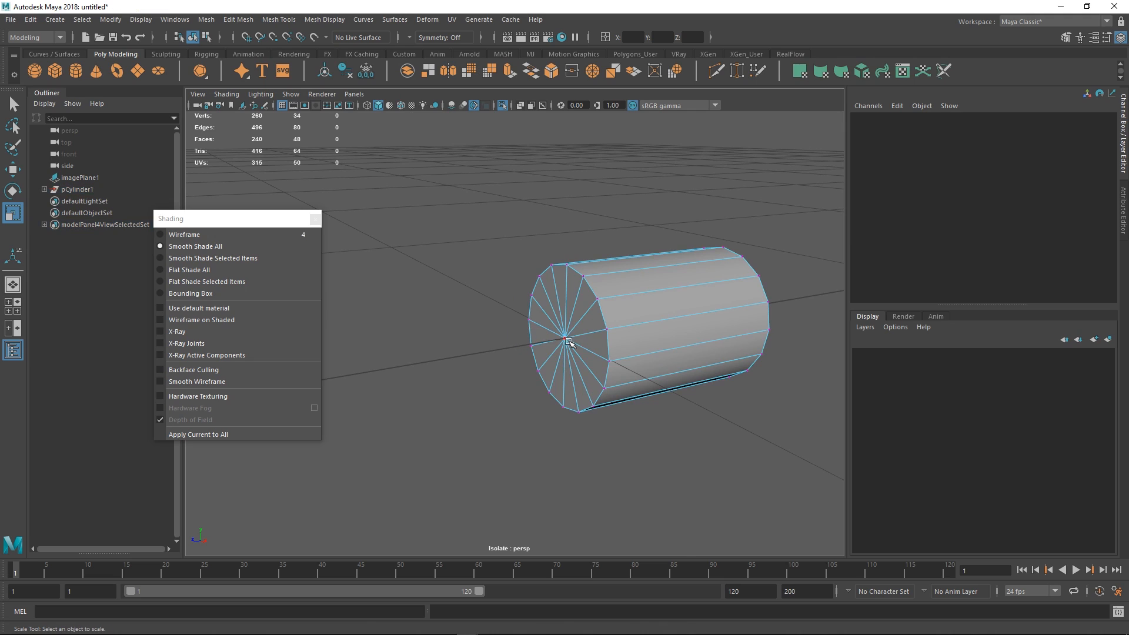
click(565, 338)
ctrl+right_drag(583, 275, 565, 378)
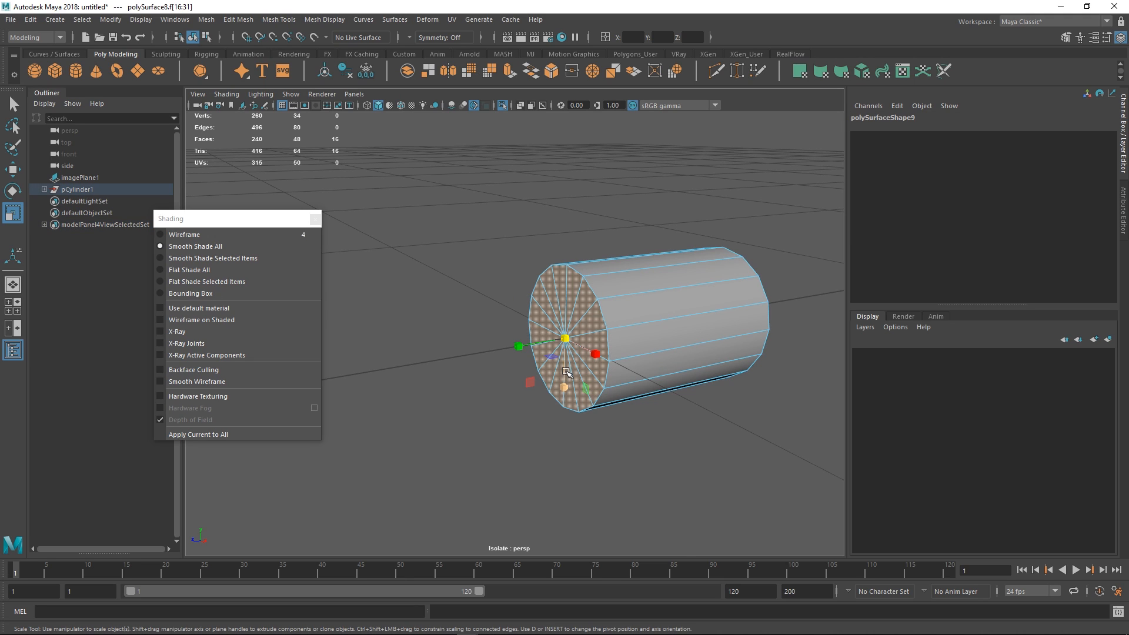
key(Delete)
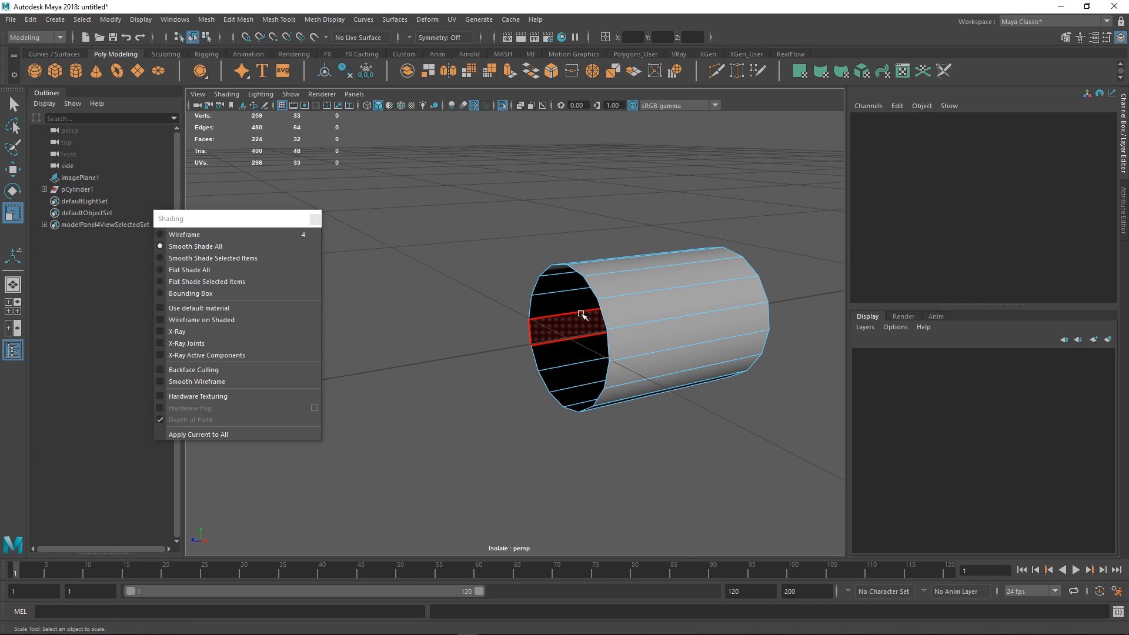
key(F8)
key(ctrl+1)
- Select the centre vertex of the button's outer cap and compare its end with the rounded tip in the side reference
alt+drag(666, 274, 572, 264)
alt+middle_drag(571, 264, 647, 242)
right_drag(515, 346, 456, 353)
click(473, 361)
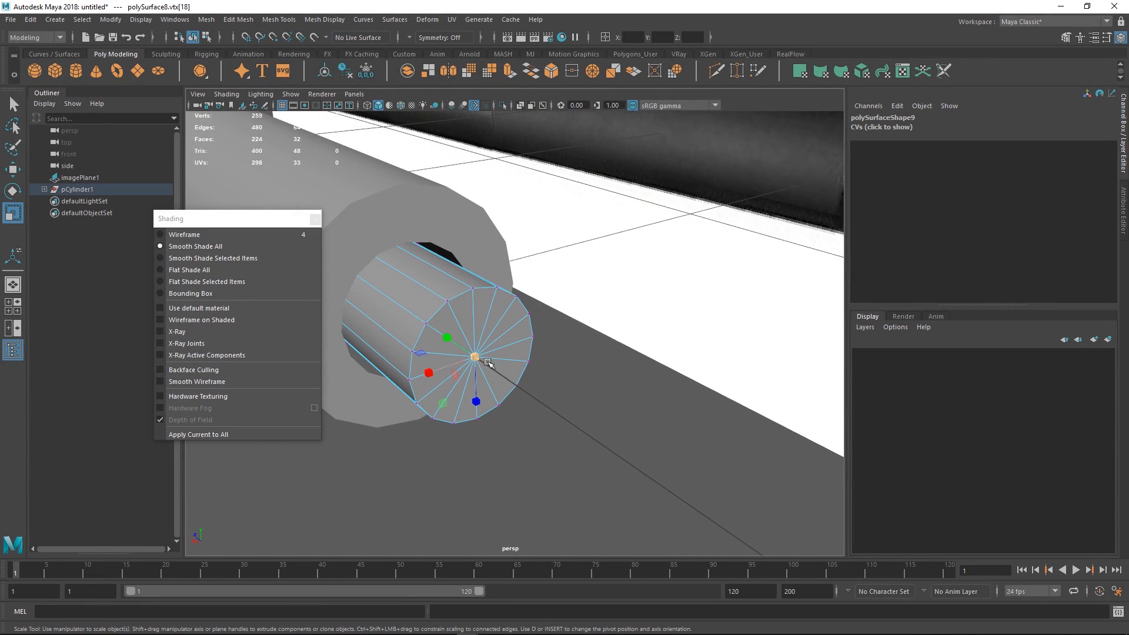
alt+drag(473, 361, 627, 301)
key(space)
scroll(653, 370, up, 3)
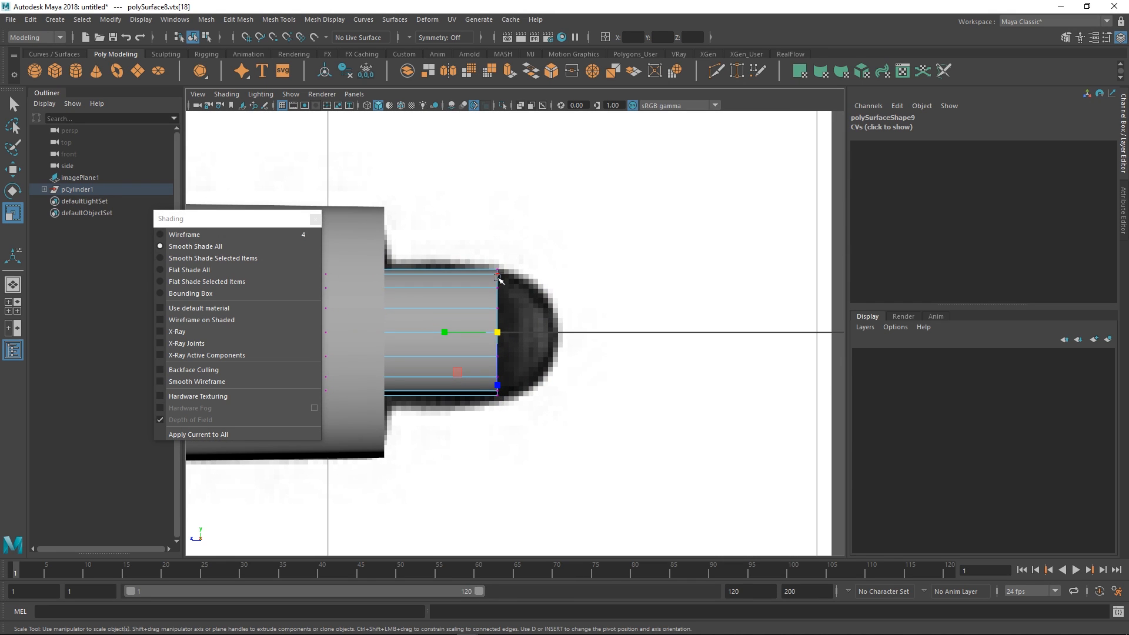
key(space)
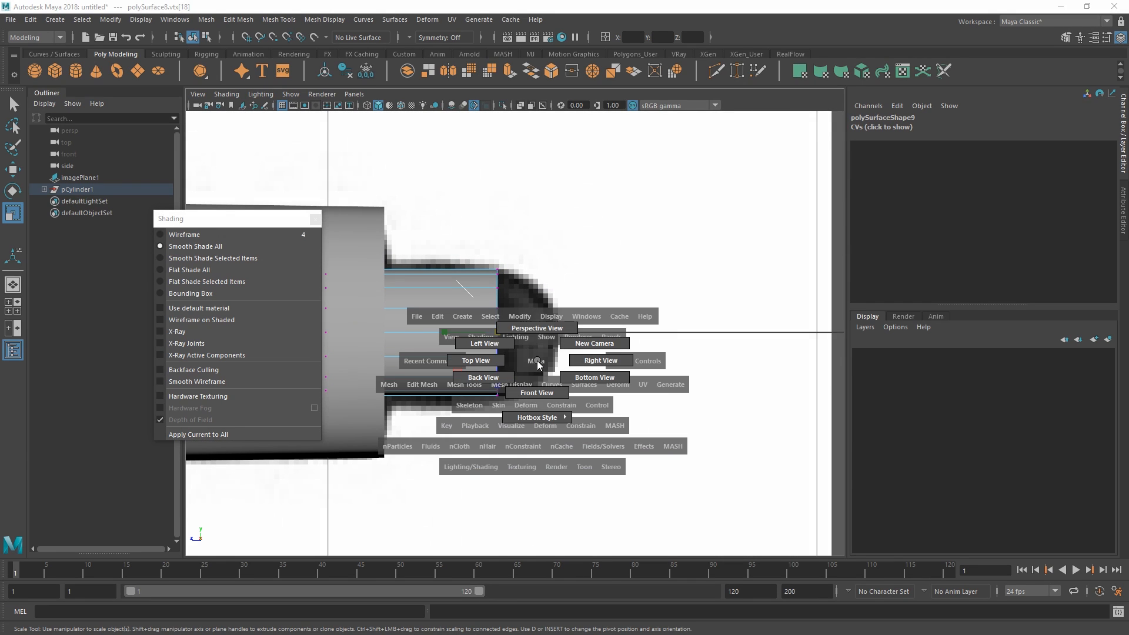
drag(521, 387, 555, 315)
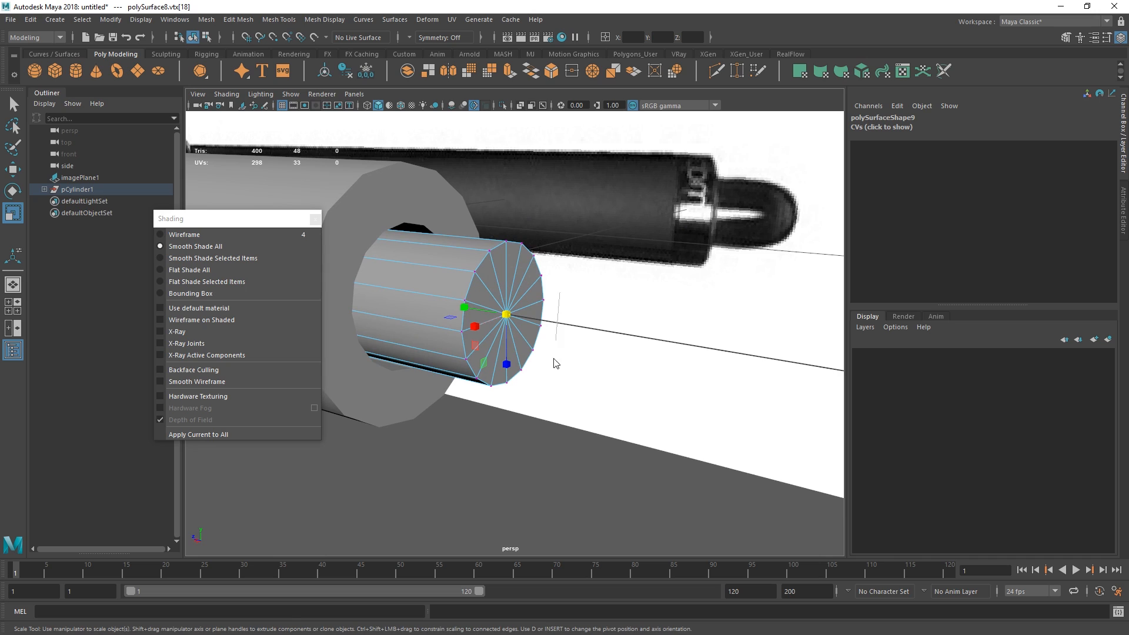
- Extrude the button's outer cap faces, shrink them and move them outward to follow the rounded tip in the side reference
key(ctrl+F11)
key(space)
drag(549, 356, 595, 356)
key(ctrl+e)
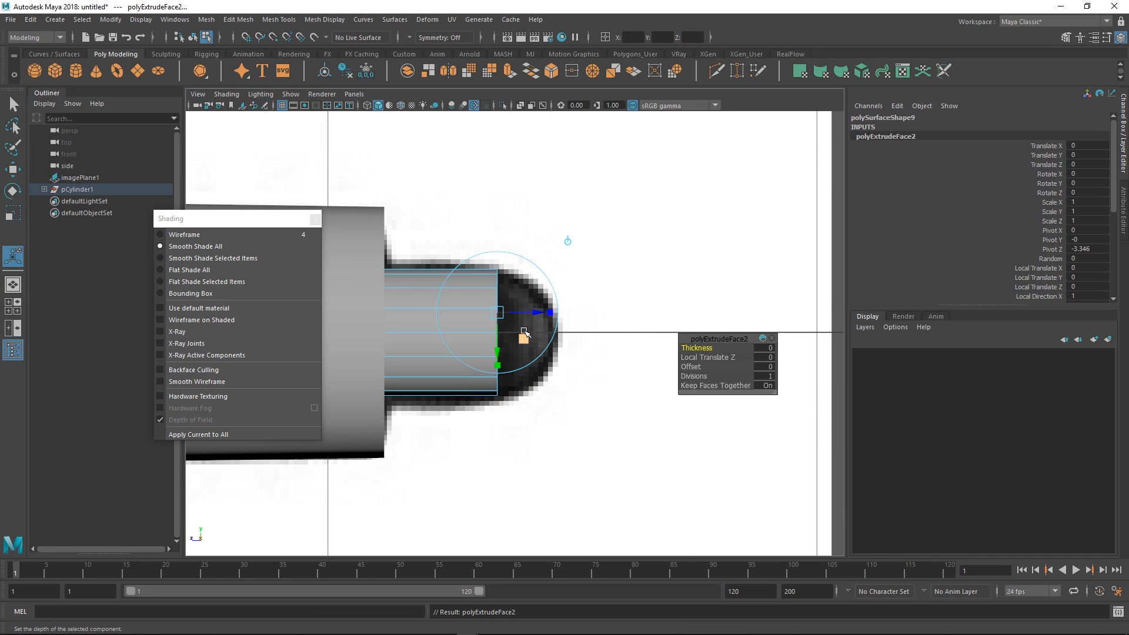
key(r)
drag(499, 335, 482, 336)
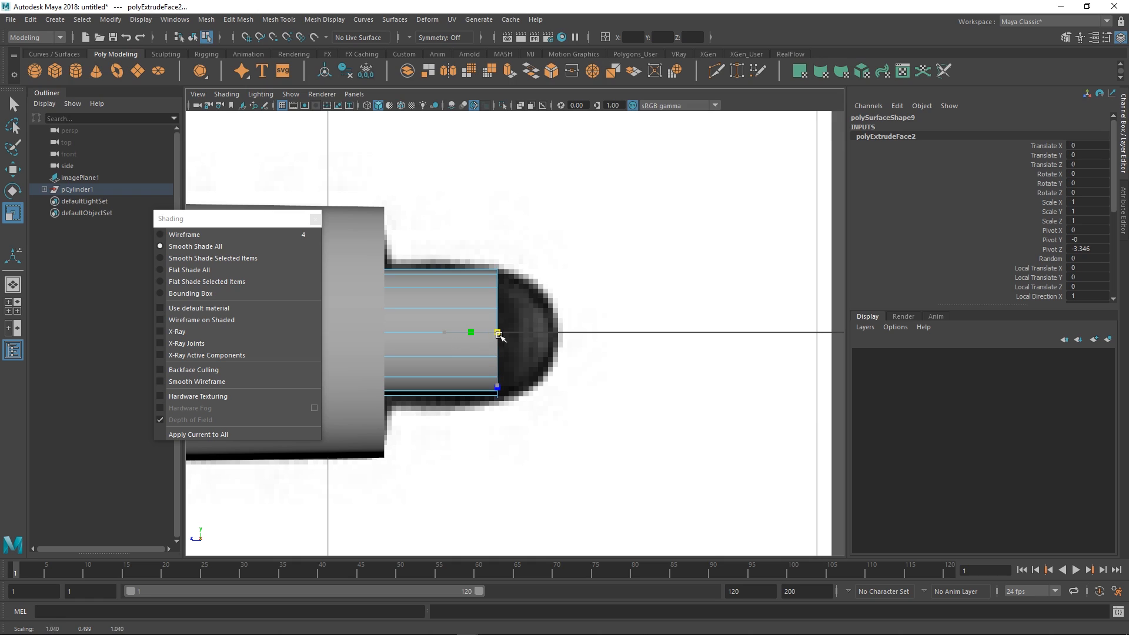
key(w)
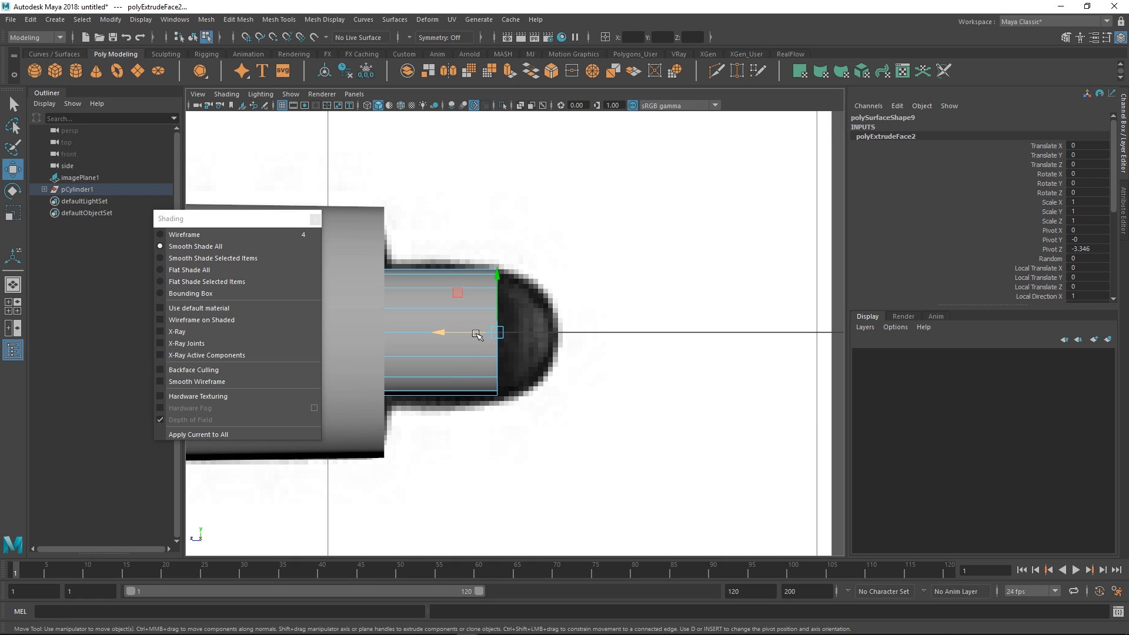
drag(477, 334, 560, 383)
key(r)
key(space)
- Extrude the button's end faces again, scale them into a smaller inner ring and move them slightly outward
key(ctrl+e)
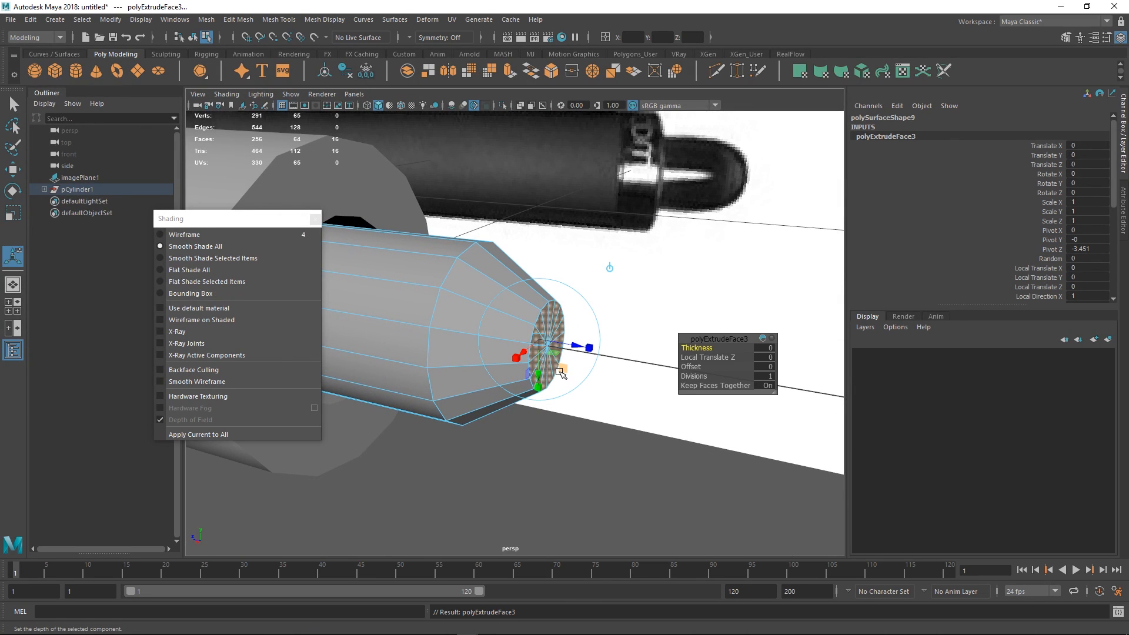
key(r)
mouse_move(548, 345)
mouse_down()
mouse_move(517, 349)
mouse_move(551, 340)
mouse_up()
scroll(553, 341, up, 2)
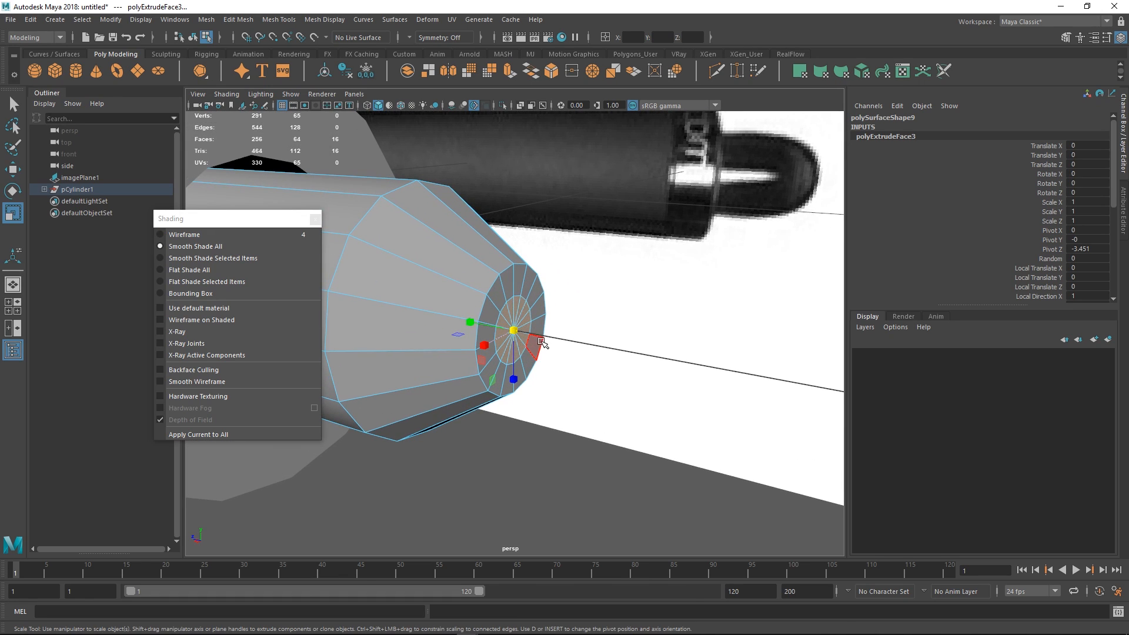
key(w)
mouse_move(486, 322)
mouse_down()
mouse_move(550, 321)
mouse_move(499, 338)
mouse_move(537, 307)
mouse_move(482, 304)
mouse_up()
- Select the radial edges meeting at the centre of the button's inner end cap and delete them
alt+middle_drag(482, 303, 565, 352)
alt+drag(541, 377, 566, 368)
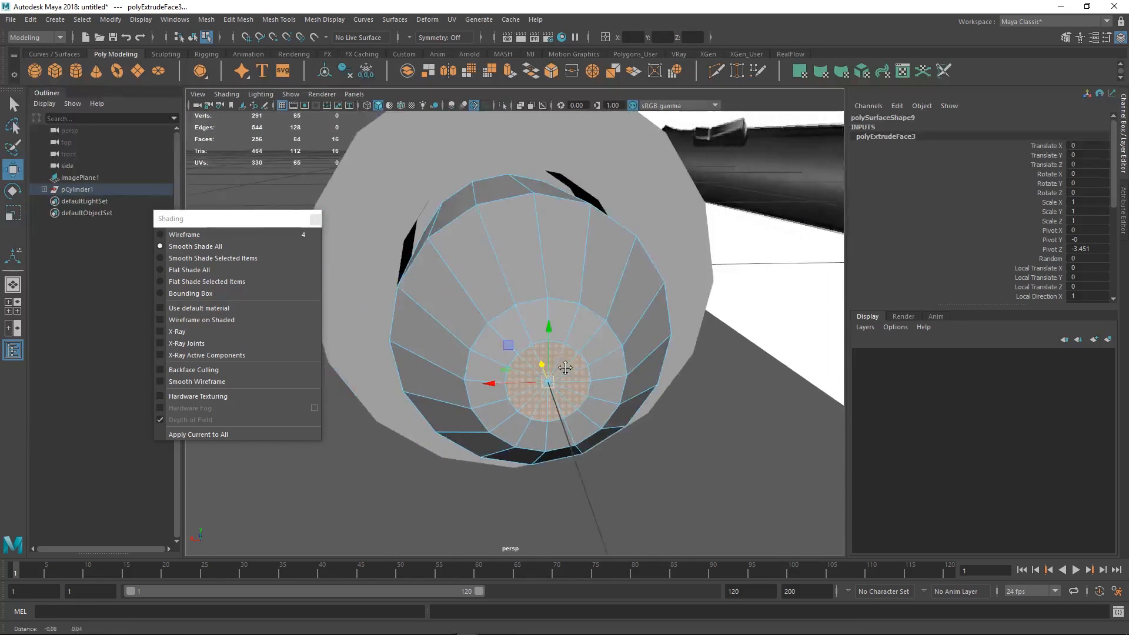
alt+right_drag(567, 368, 532, 364)
alt+drag(532, 365, 575, 328)
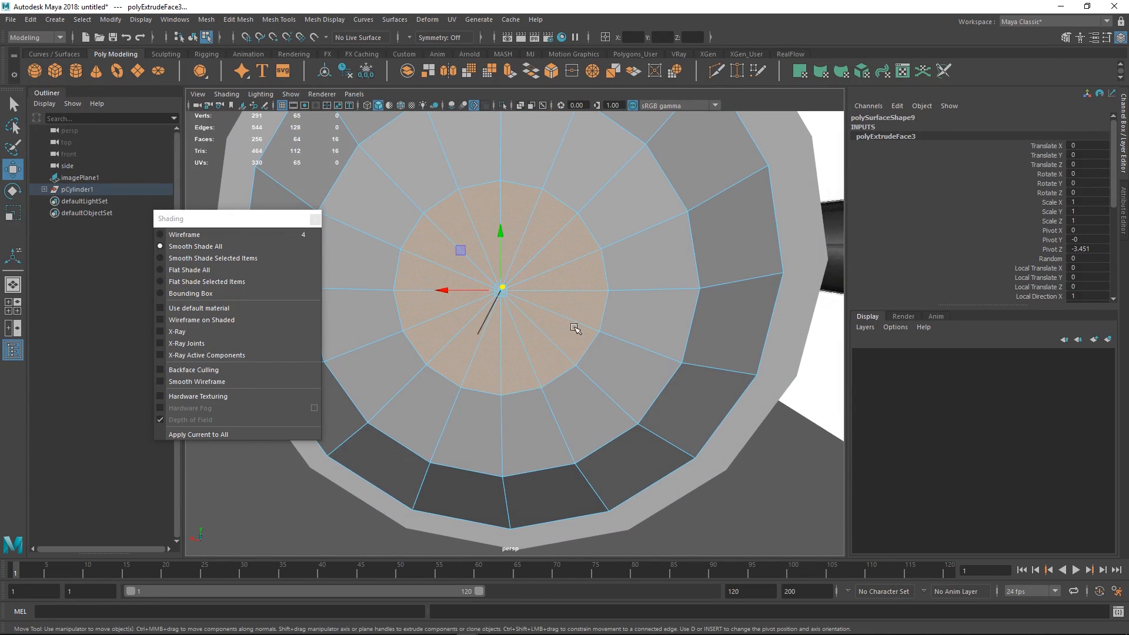
key(F8)
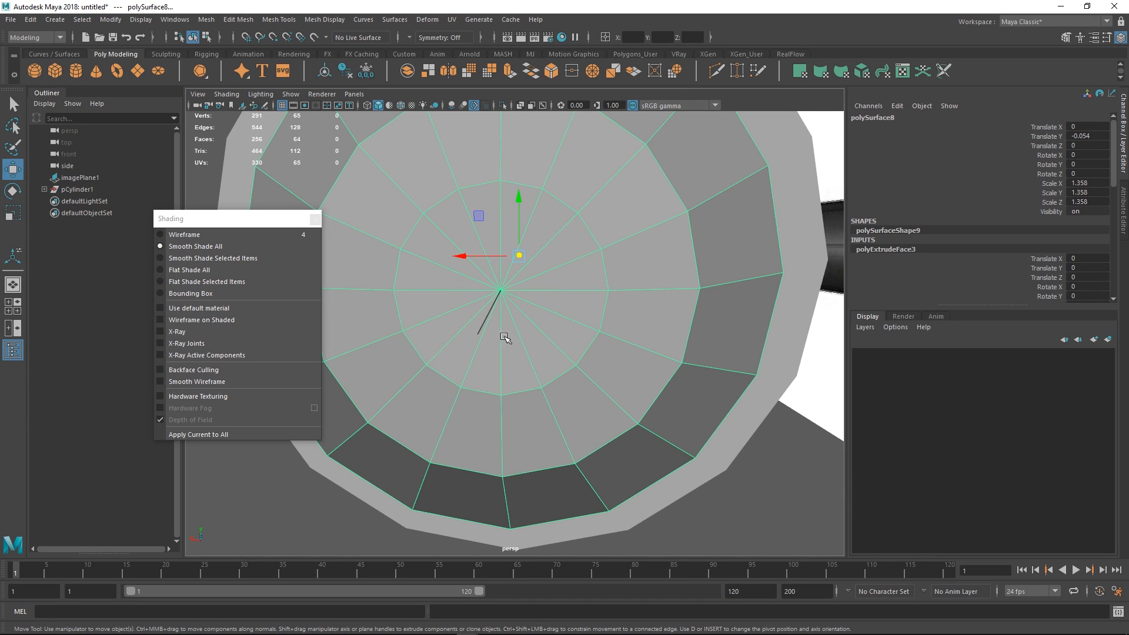
key(t)
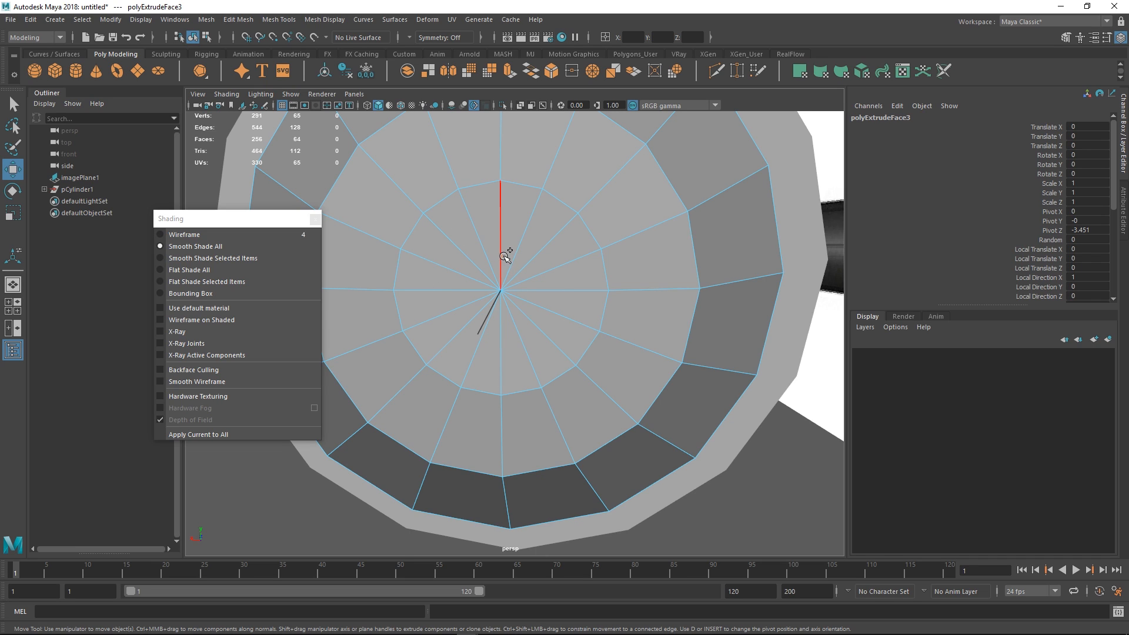
mouse_move(504, 257)
mouse_down()
mouse_move(463, 281)
mouse_move(522, 330)
mouse_move(511, 236)
mouse_up()
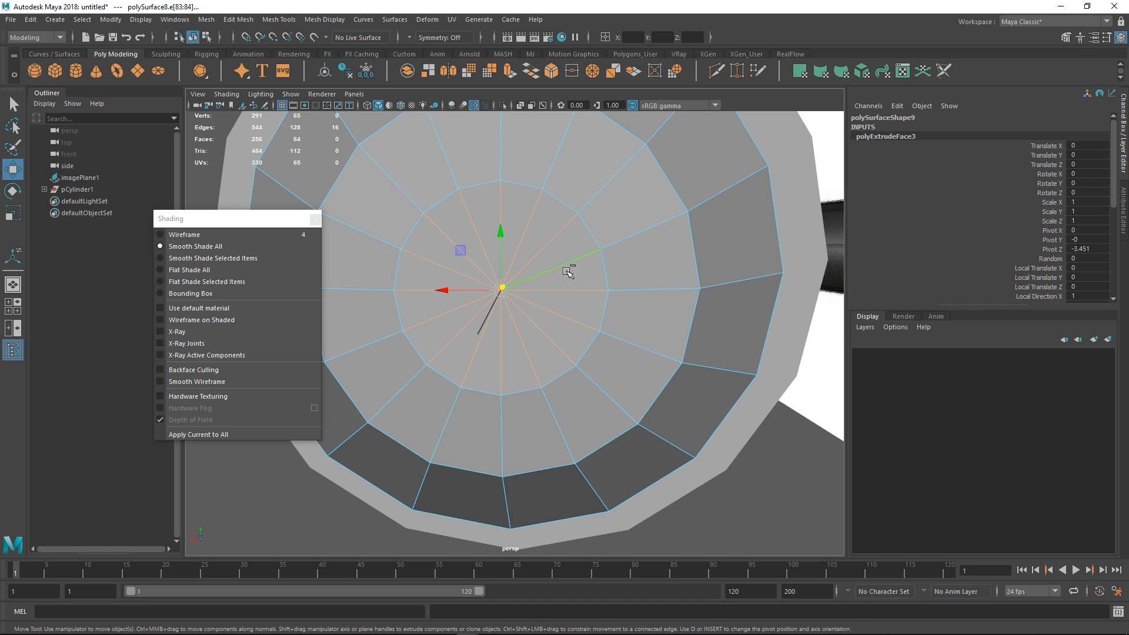
shift+right_drag(567, 272, 565, 246)
key(r)
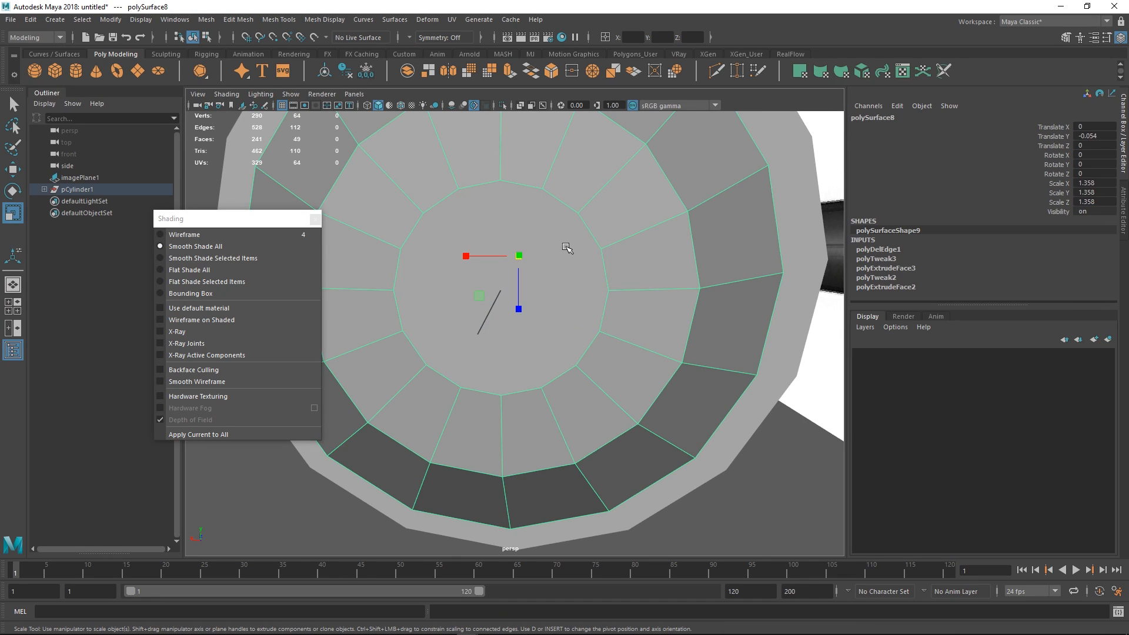
- Use Multi-Cut to split the inner end cap with one vertical and one horizontal cut through its centre
shift+right_drag(566, 245, 493, 247)
click(500, 181)
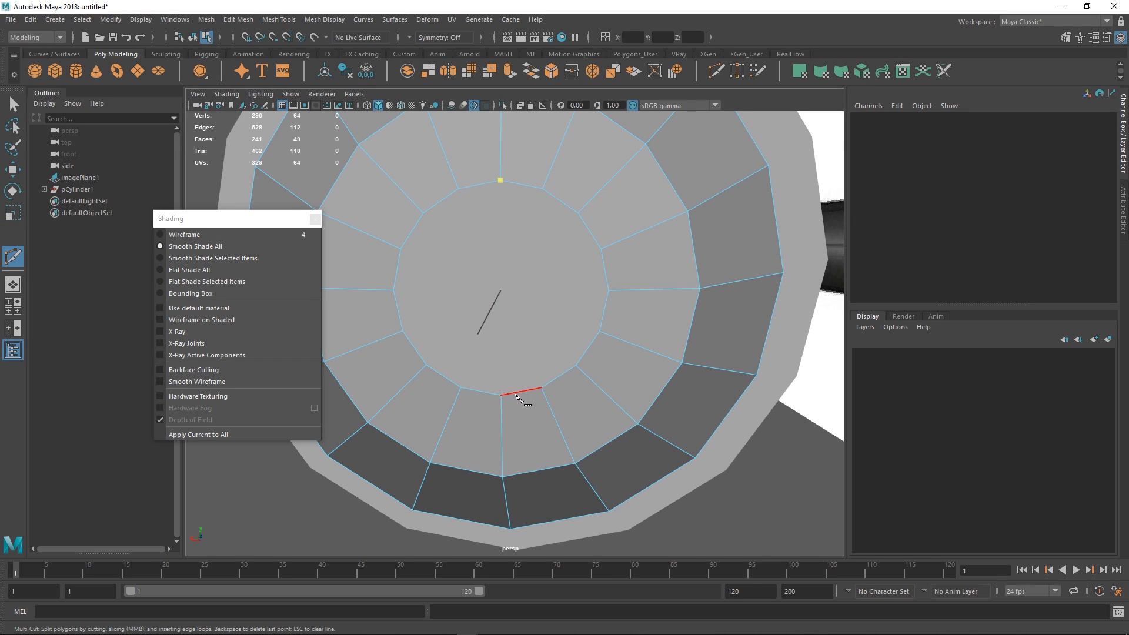
click(501, 395)
key(Return)
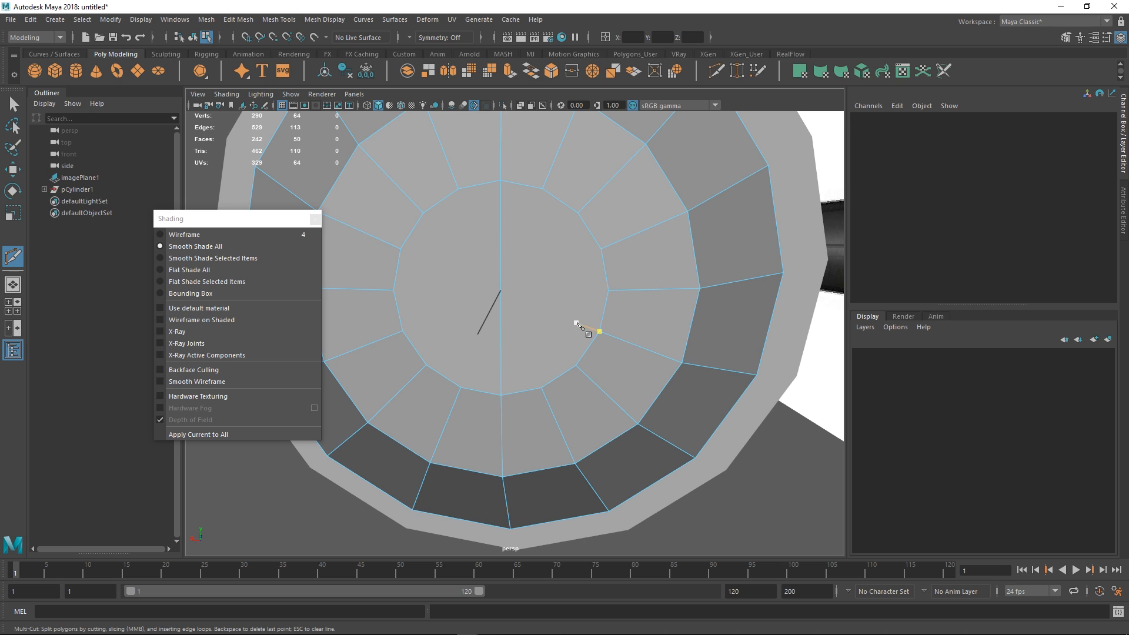
click(609, 289)
click(394, 290)
key(Return)
- Cut the inner end cap horizontally above and below the centre line, joining opposite rim vertices
click(400, 249)
click(600, 248)
key(Return)
click(402, 332)
key(Return)
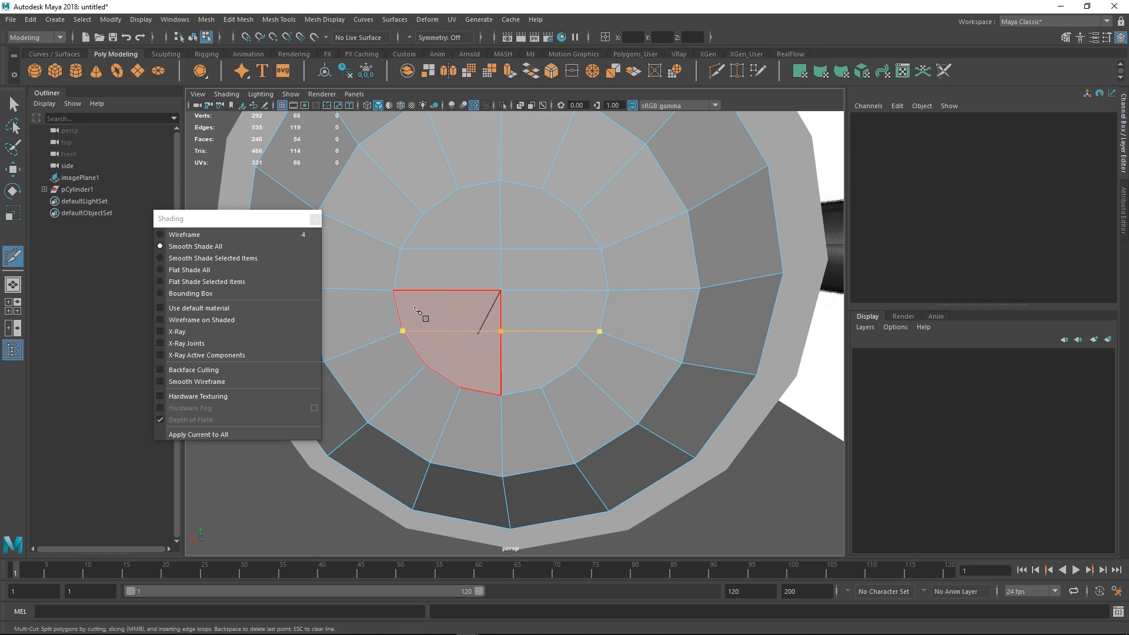
- Cut the inner end cap vertically on both sides of the centre line to complete a grid of quads
click(461, 388)
key(ctrl+z)
click(461, 388)
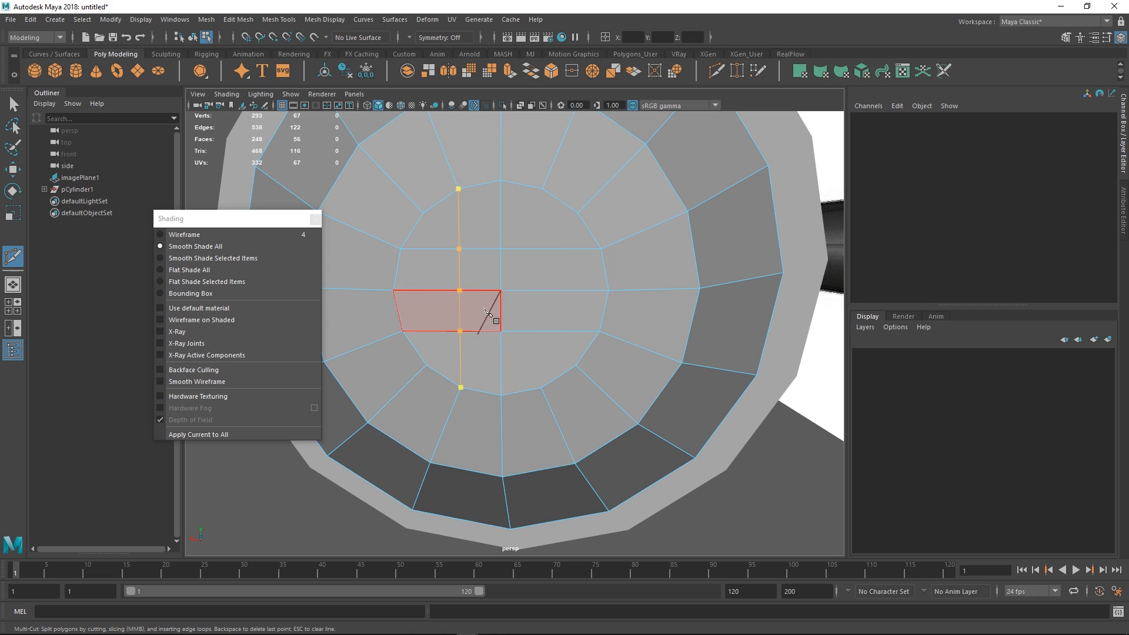
key(Return)
click(541, 386)
key(Return)
key(w)
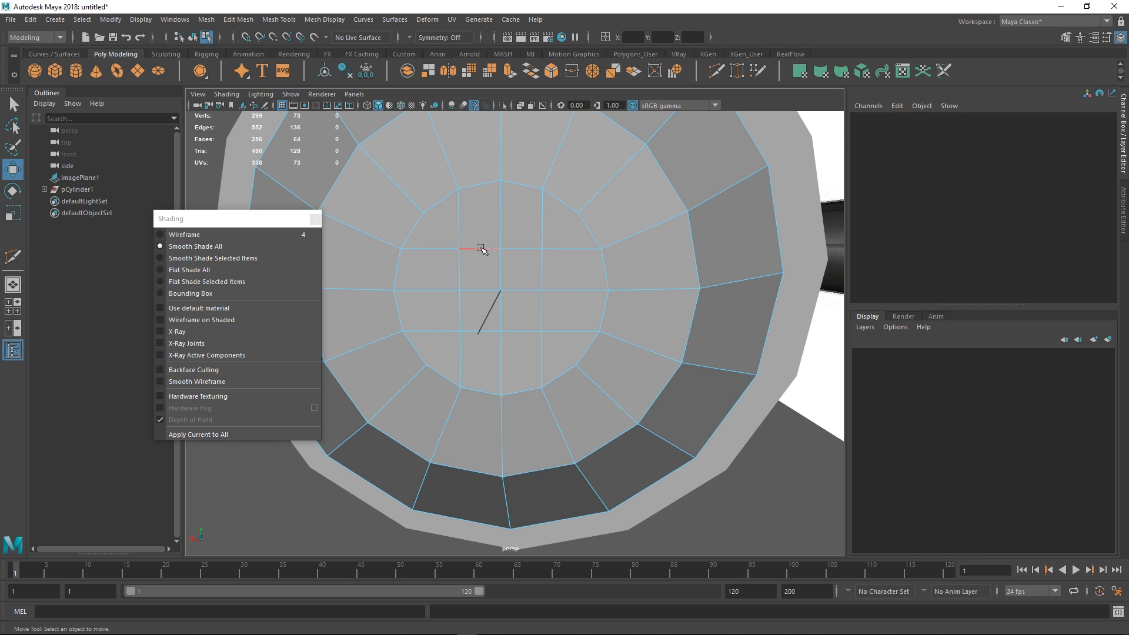
- Select the eight edges framing the four centre quads of the end cap and scale them up slightly
click(484, 249)
shift+click(522, 334)
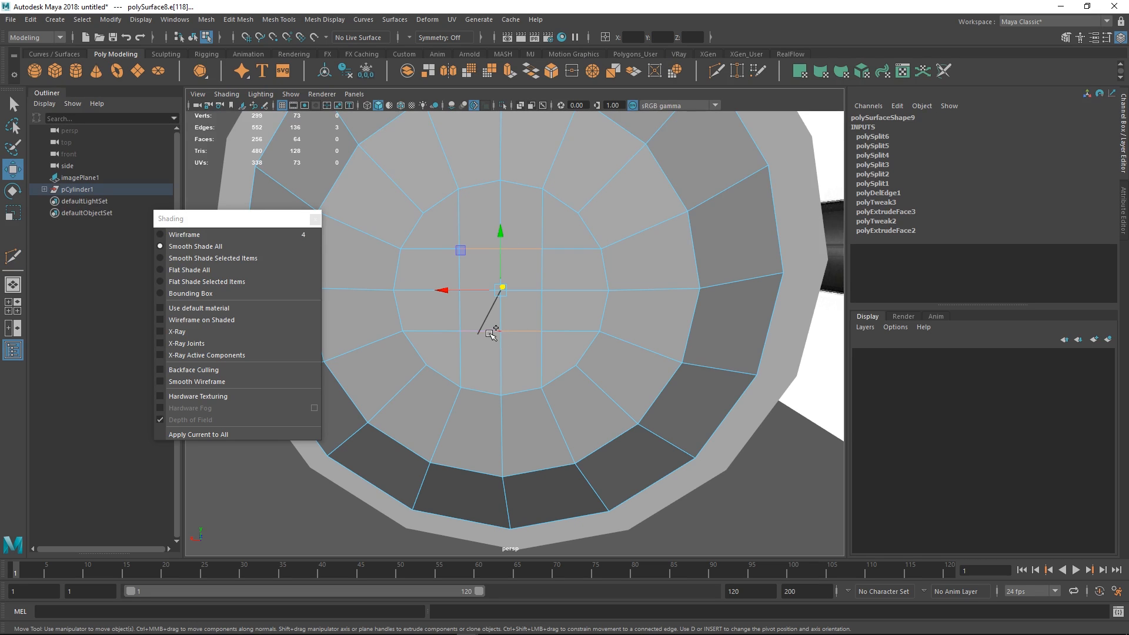
shift+click(492, 332)
key(r)
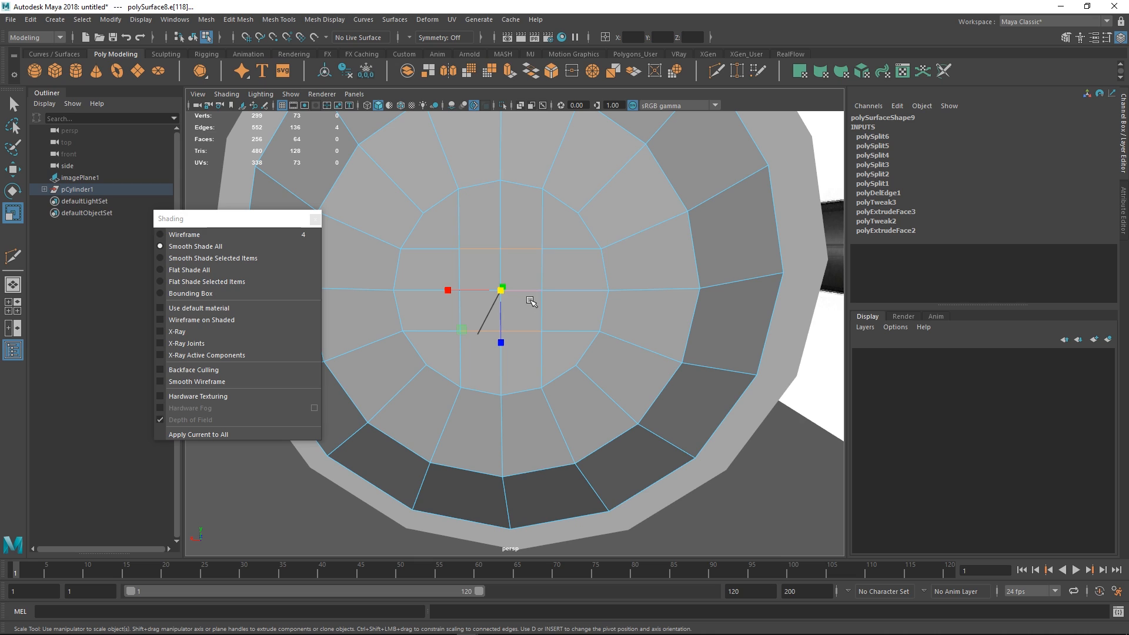
drag(500, 291, 510, 289)
key(ctrl+z)
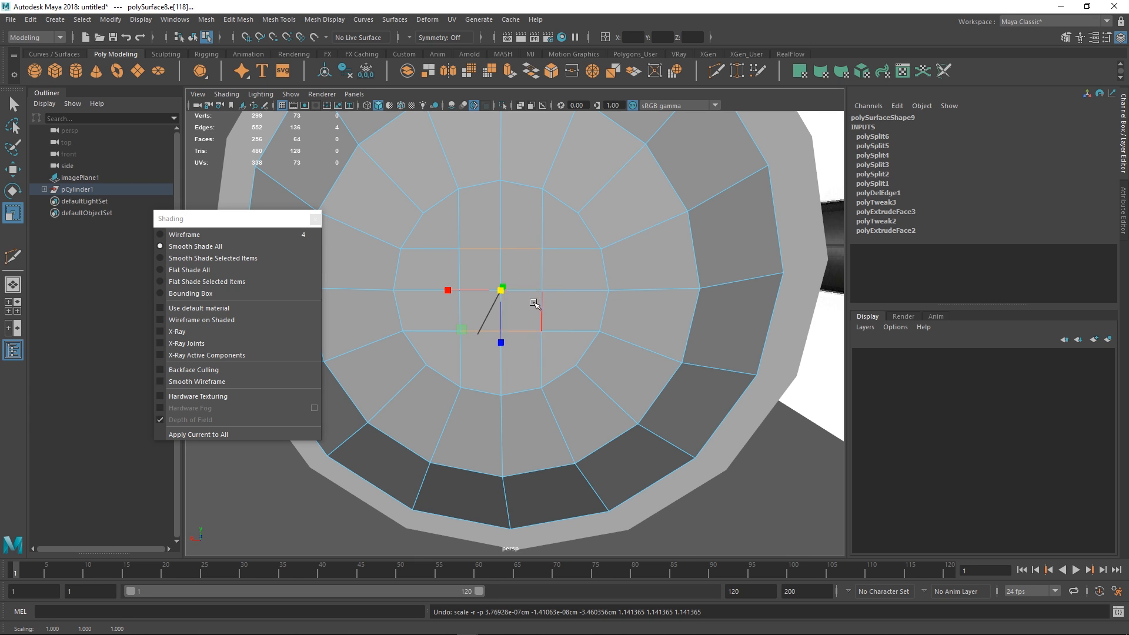
key(q)
shift+click(538, 309)
shift+click(540, 278)
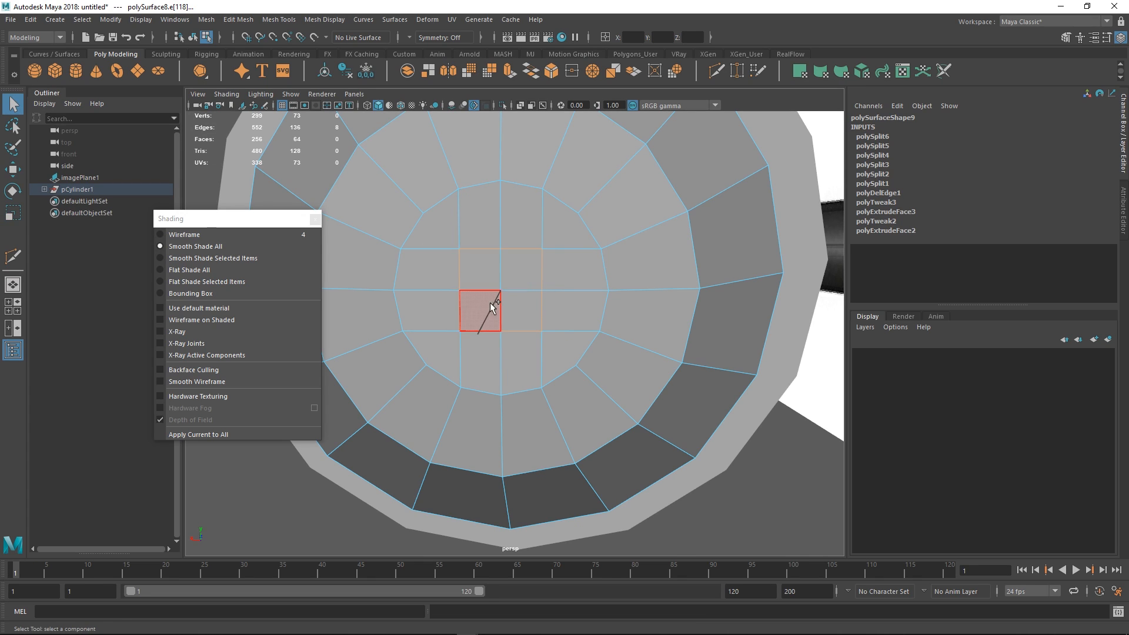
key(r)
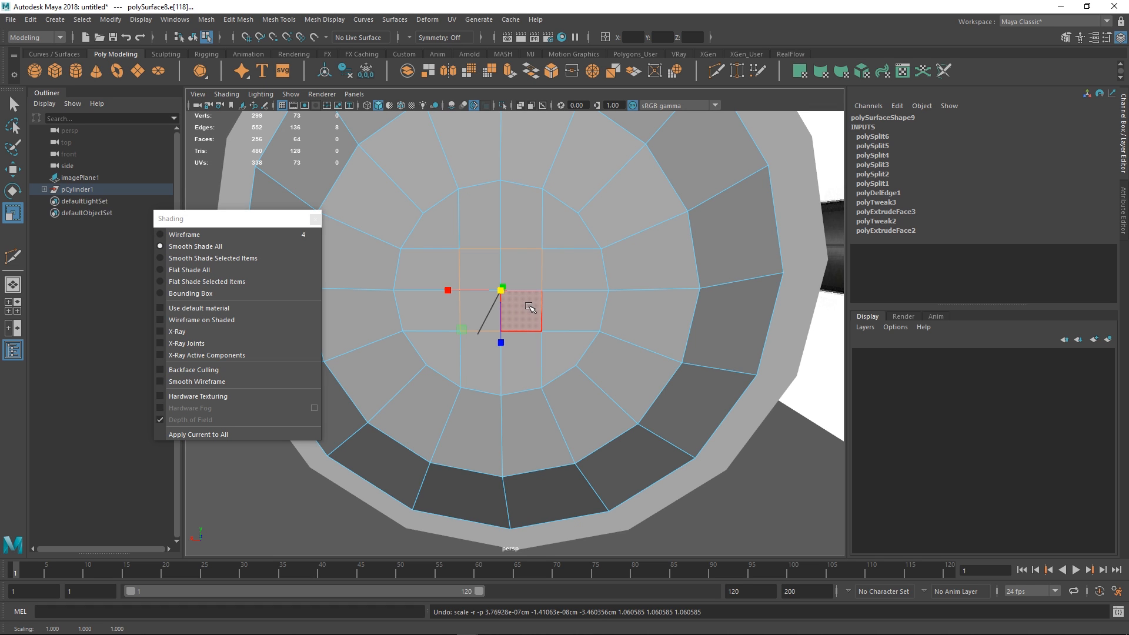
alt+drag(529, 307, 493, 326)
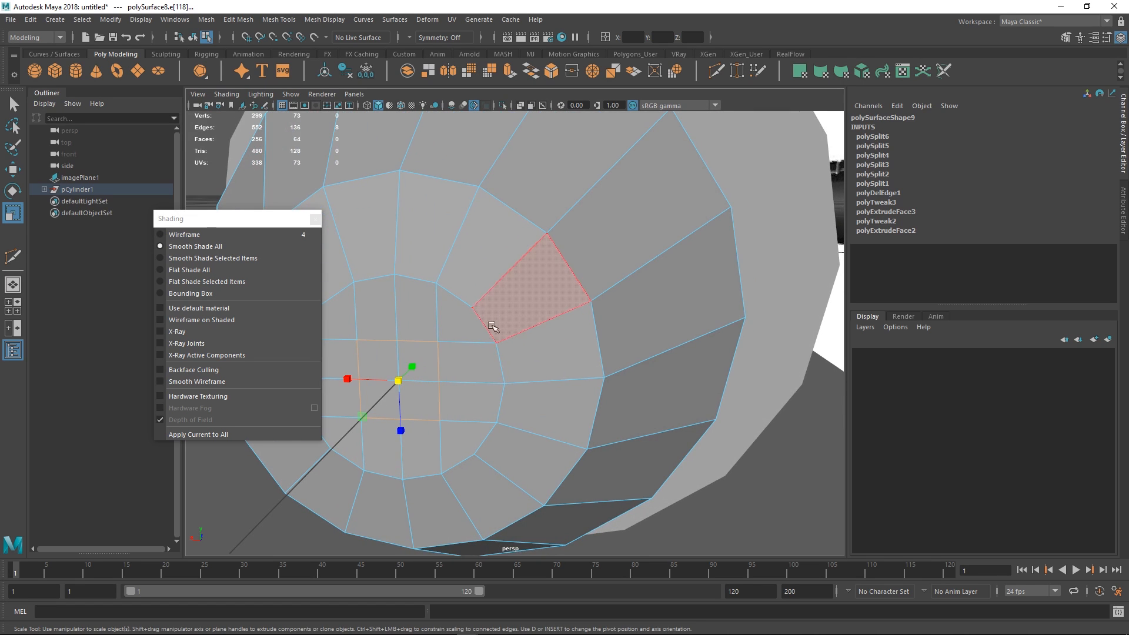
alt+drag(501, 284, 568, 252)
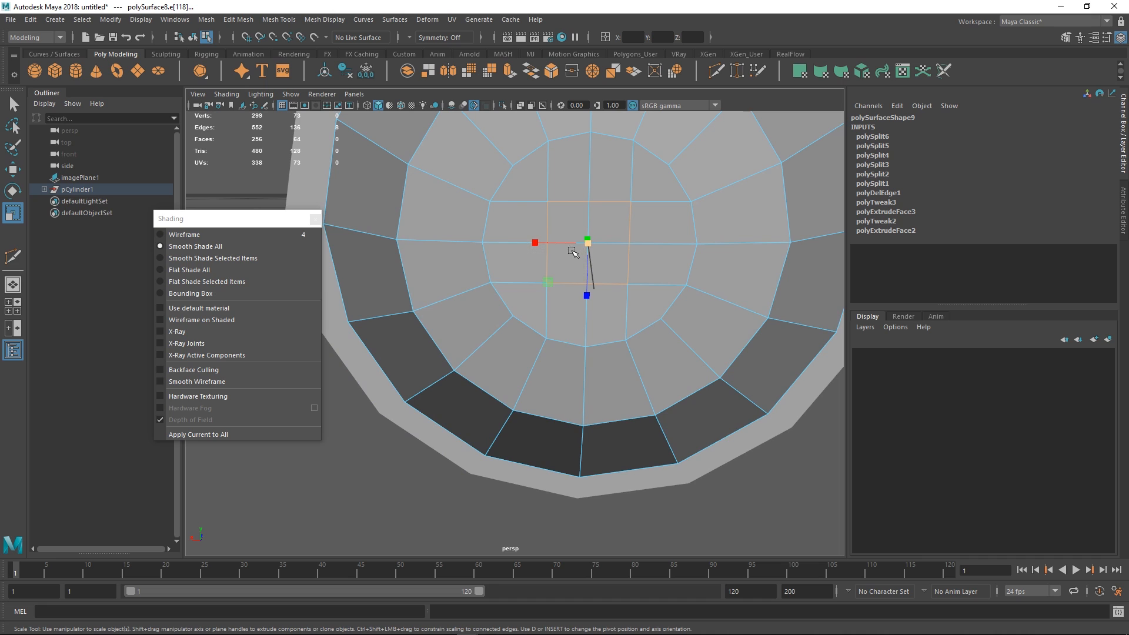
alt+middle_drag(587, 246, 568, 272)
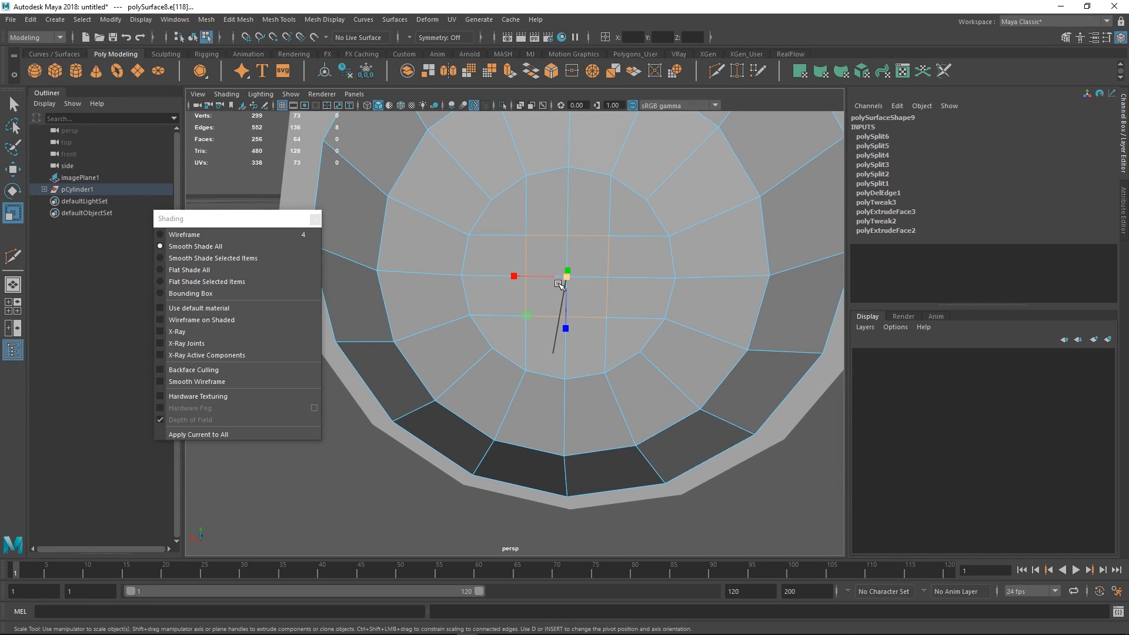
drag(566, 280, 582, 272)
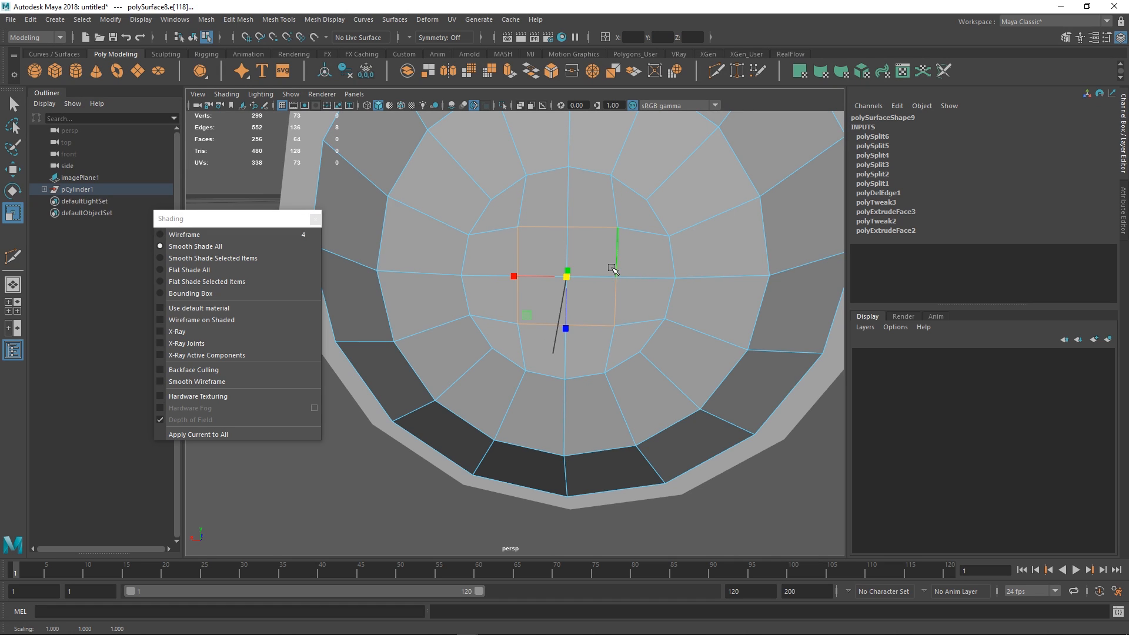
- Try averaging the vertices of the button mesh
shift+right_click(613, 268)
shift+right_drag(599, 272, 667, 211)
key(ctrl+z)
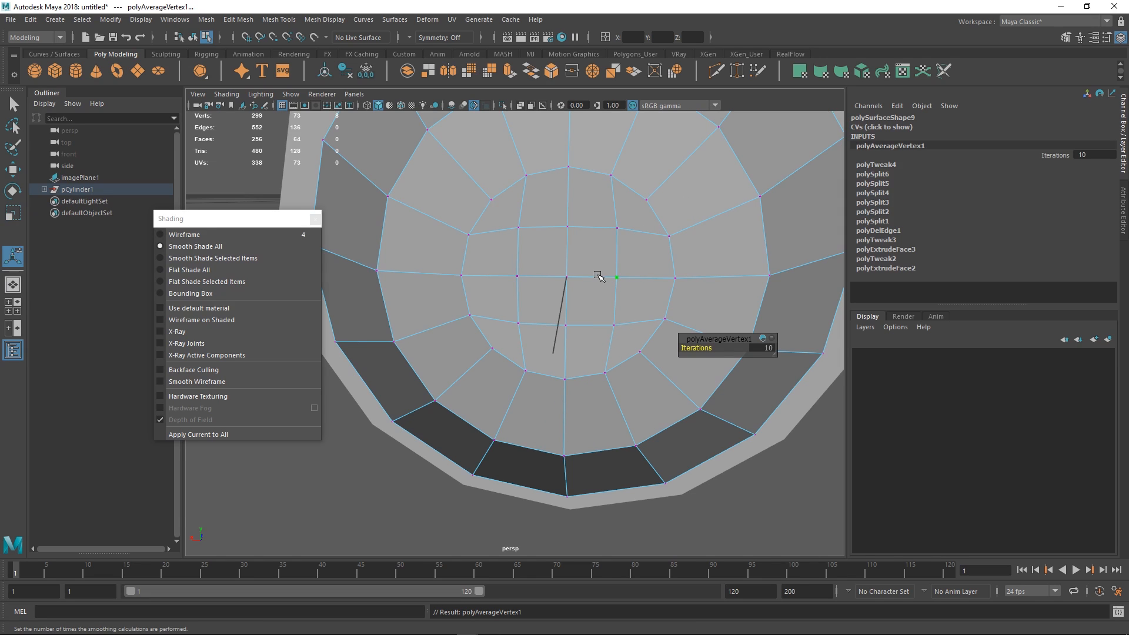
key(ctrl+z)
- Return the button to object mode and delete its construction history
key(q)
right_drag(573, 281, 642, 210)
key(alt+shift+d)
- Try repeatedly averaging the end cap's centre vertex and the eight vertices around it
click(566, 278)
key(shift+period)
shift+right_drag(590, 257, 658, 191)
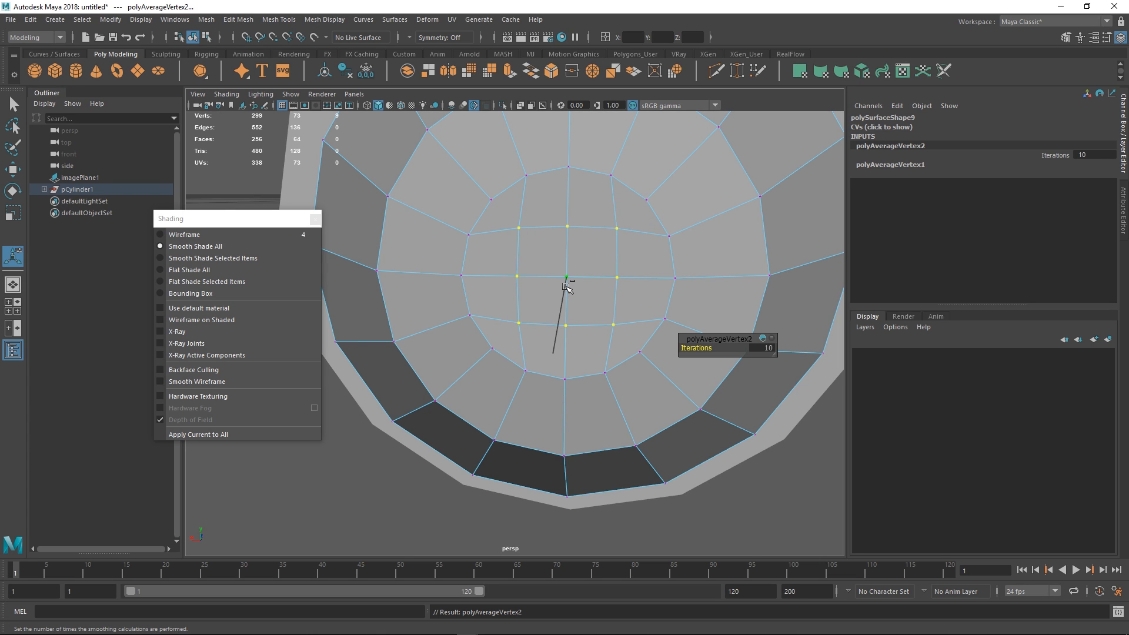
shift+right_drag(566, 286, 630, 232)
key(g)
key(g)
key(g)
key(g)
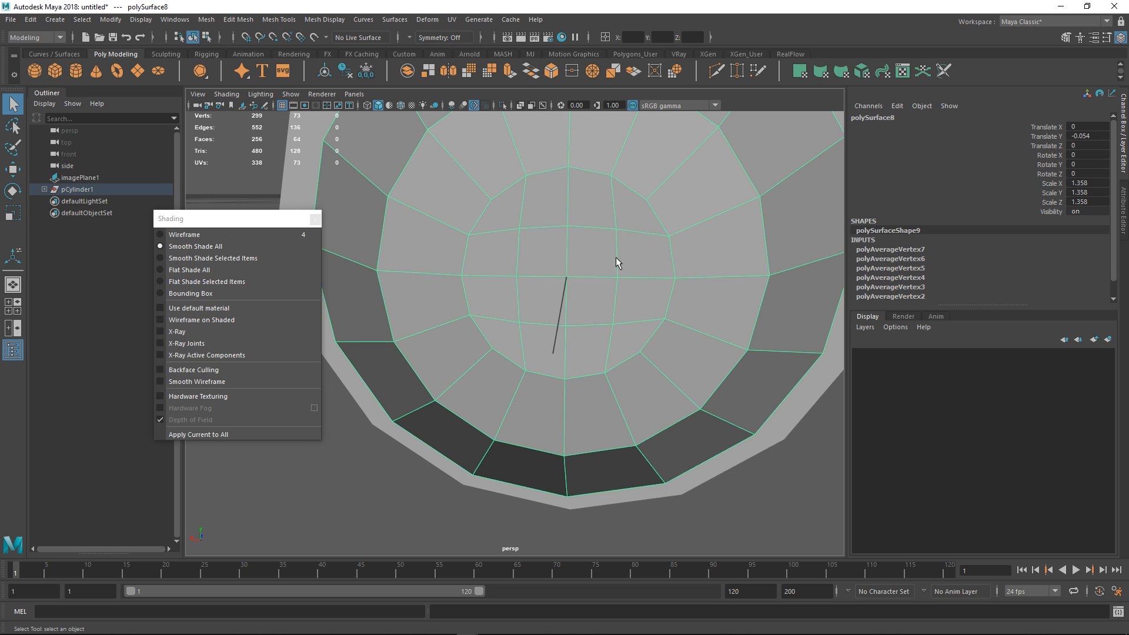
alt+drag(606, 279, 563, 296)
key(ctrl+z)
key(ctrl+z)
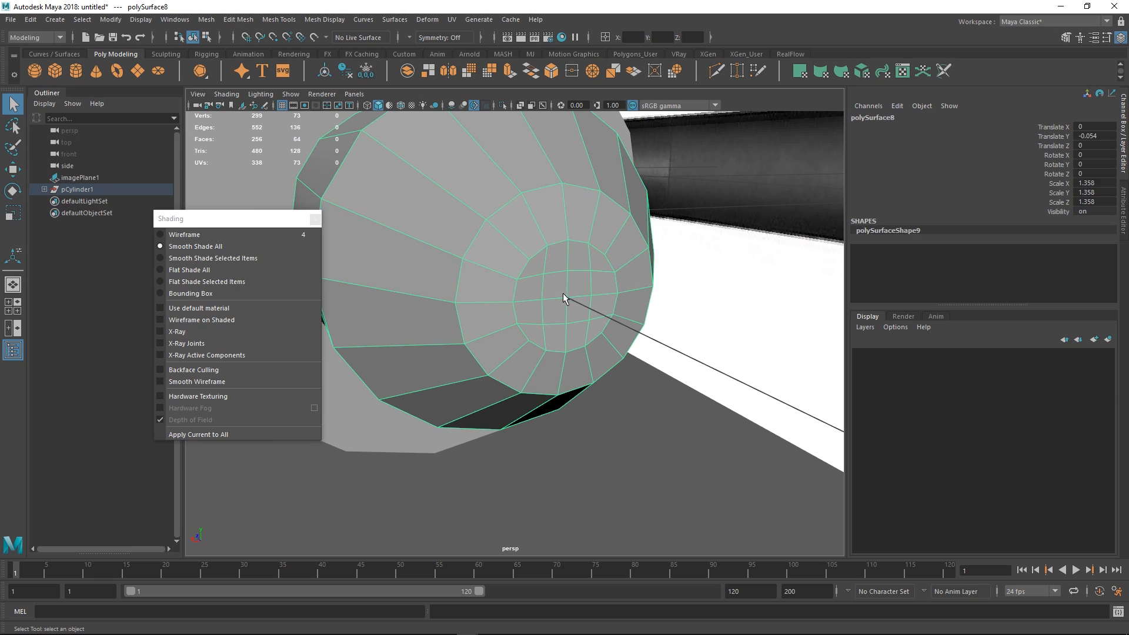
- Expand the selection from the end cap's centre vertex out to both extruded rings and try averaging the vertices
key(F9)
click(568, 298)
alt+drag(571, 322, 576, 327)
key(shift+period)
key(shift+period)
key(shift+period)
key(shift+period)
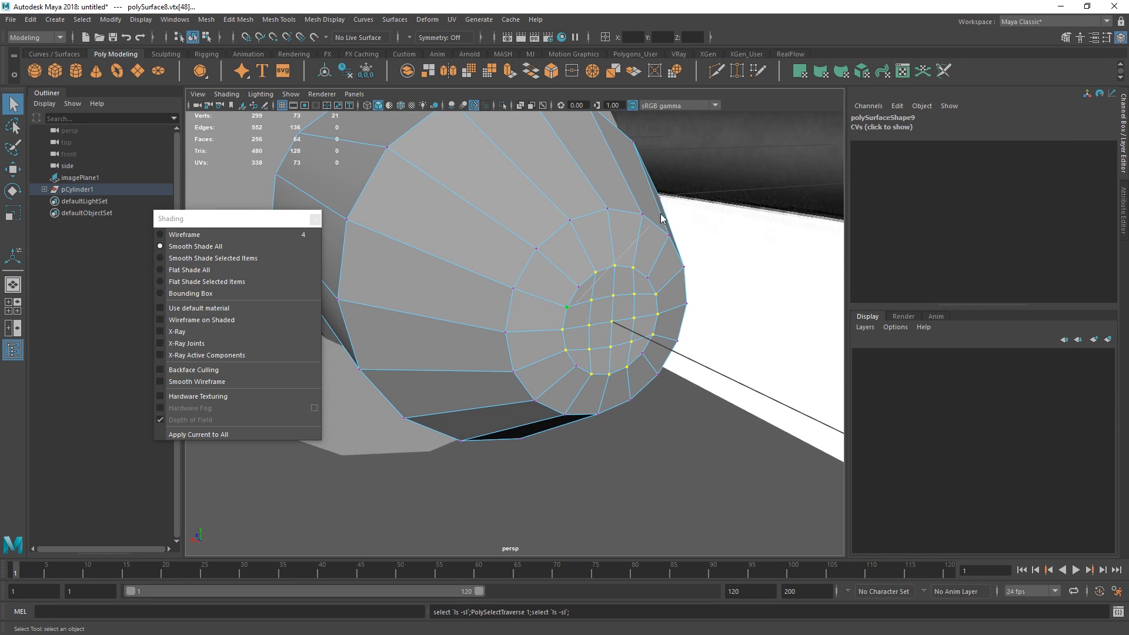
shift+right_click(568, 307)
click(629, 290)
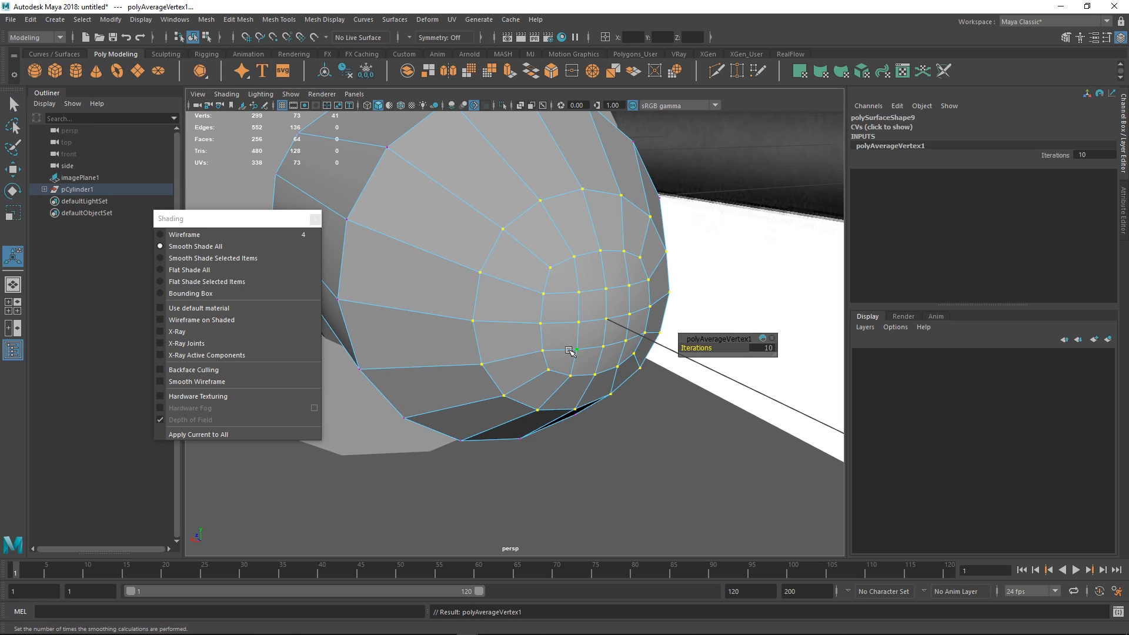
- Repeat the vertex averaging seven more times on the selected tip vertices
key(g)
key(g)
key(g)
key(g)
key(g)
key(g)
key(g)
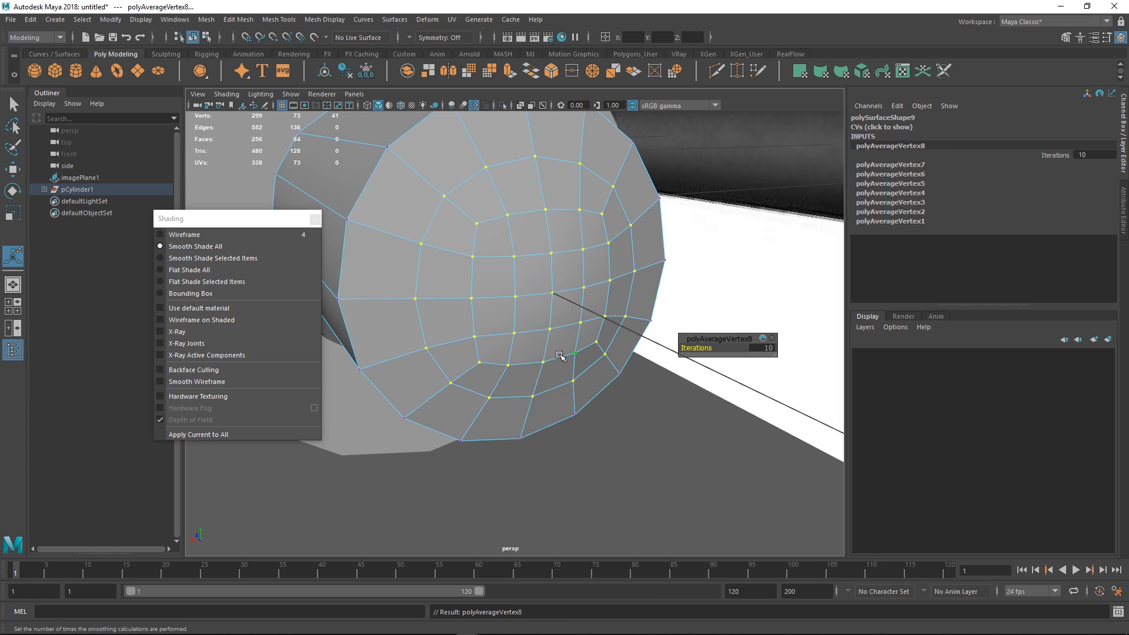
- Undo all the vertex averaging on the button's tip and the vertex selection made for it
key(ctrl+z)
key(ctrl+z)
key(ctrl+z)
key(ctrl+z)
key(ctrl+z)
key(ctrl+z)
key(ctrl+z)
key(ctrl+z)
key(ctrl+z)
key(ctrl+z)
key(ctrl+z)
key(ctrl+z)
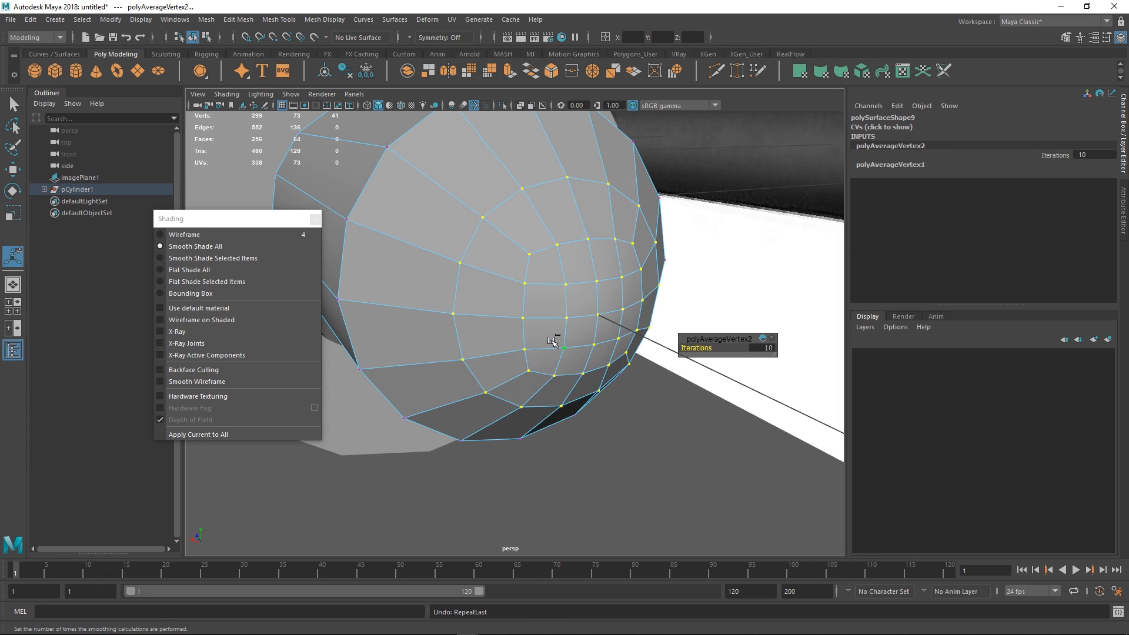
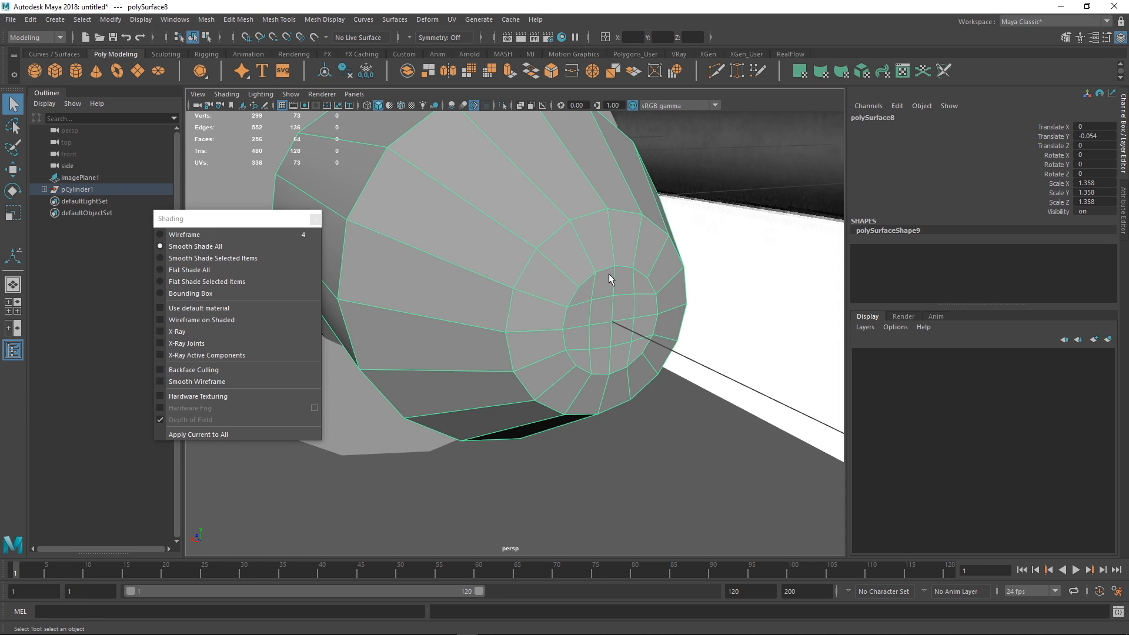
- Select the centre vertex of the button's end cap and the four faces around it, ready for moving
alt+drag(608, 273, 511, 309)
alt+right_drag(512, 308, 566, 322)
right_drag(552, 264, 510, 250)
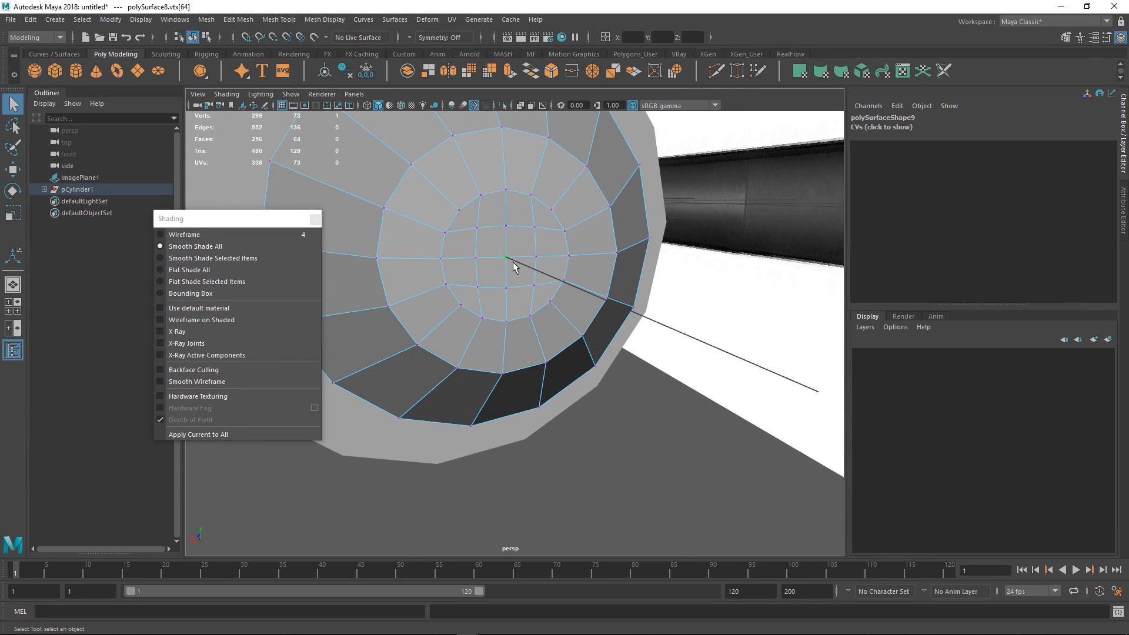
alt+drag(512, 262, 524, 265)
right_drag(524, 265, 527, 296)
mouse_move(545, 289)
alt+mouse_down()
mouse_move(625, 284)
mouse_move(597, 262)
mouse_move(546, 270)
alt+mouse_up()
key(w)
alt+right_drag(546, 271, 536, 265)
alt+drag(536, 266, 546, 281)
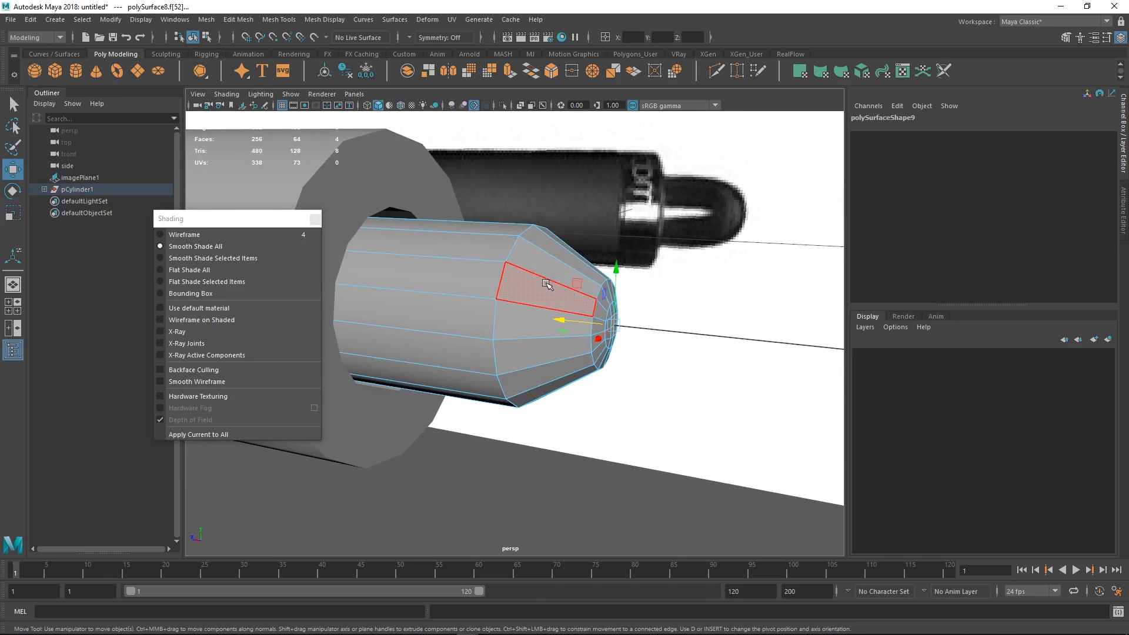
right_drag(545, 277, 514, 281)
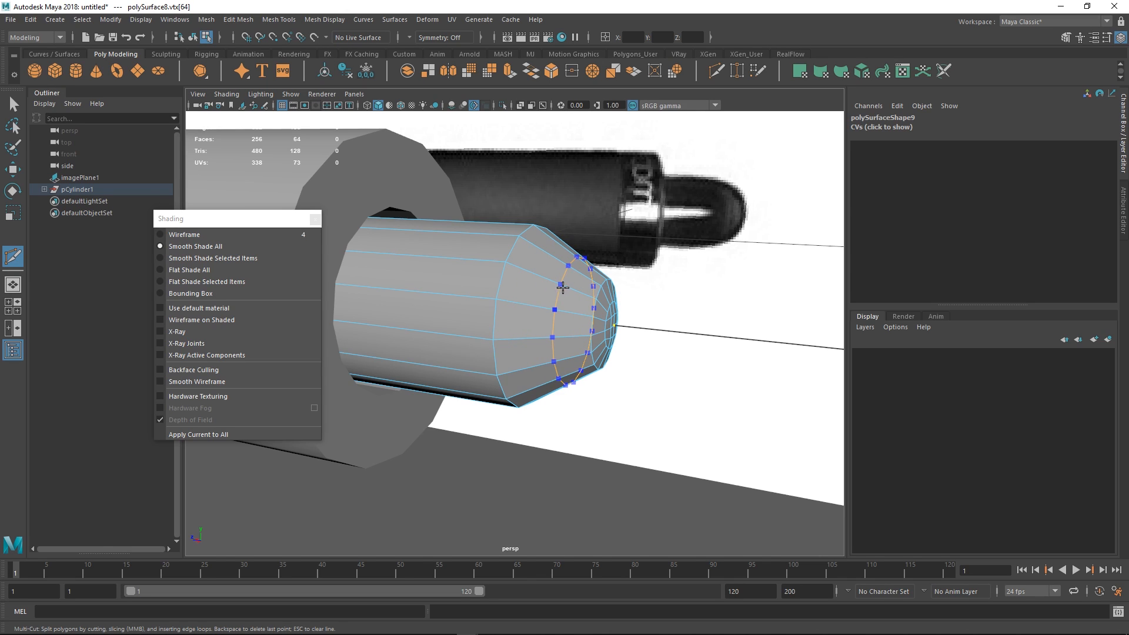
ctrl+click(557, 288)
alt+drag(569, 333, 583, 327)
key(ctrl+z)
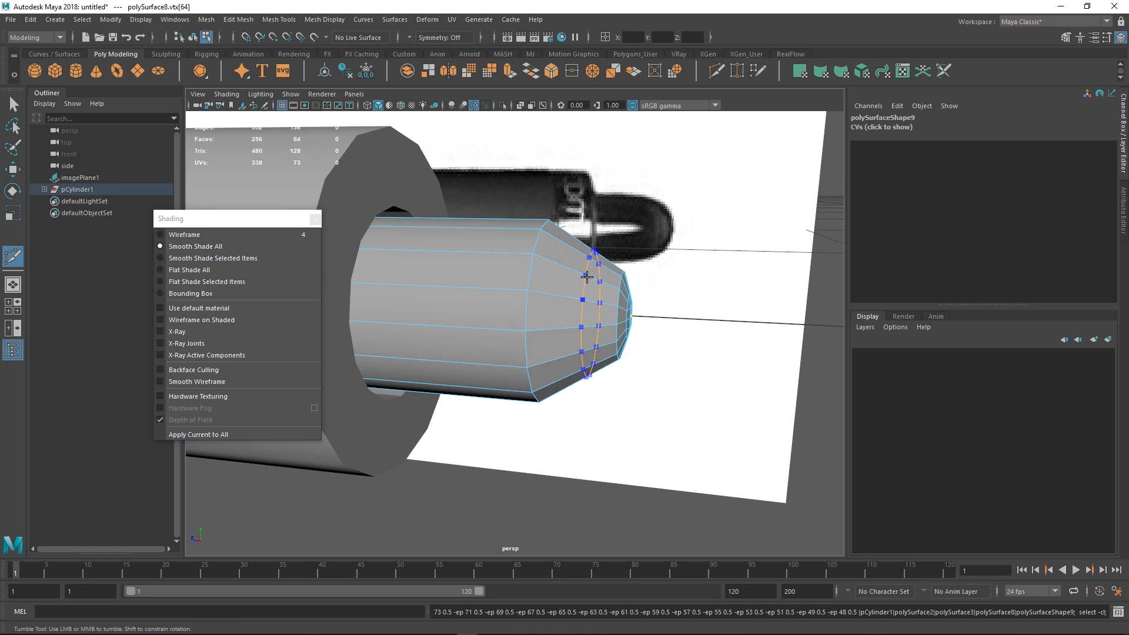
- Insert an edge loop around the middle of the button's tapered section and scale it outward to round the profile
ctrl+click(586, 275)
key(w)
double_click(585, 300)
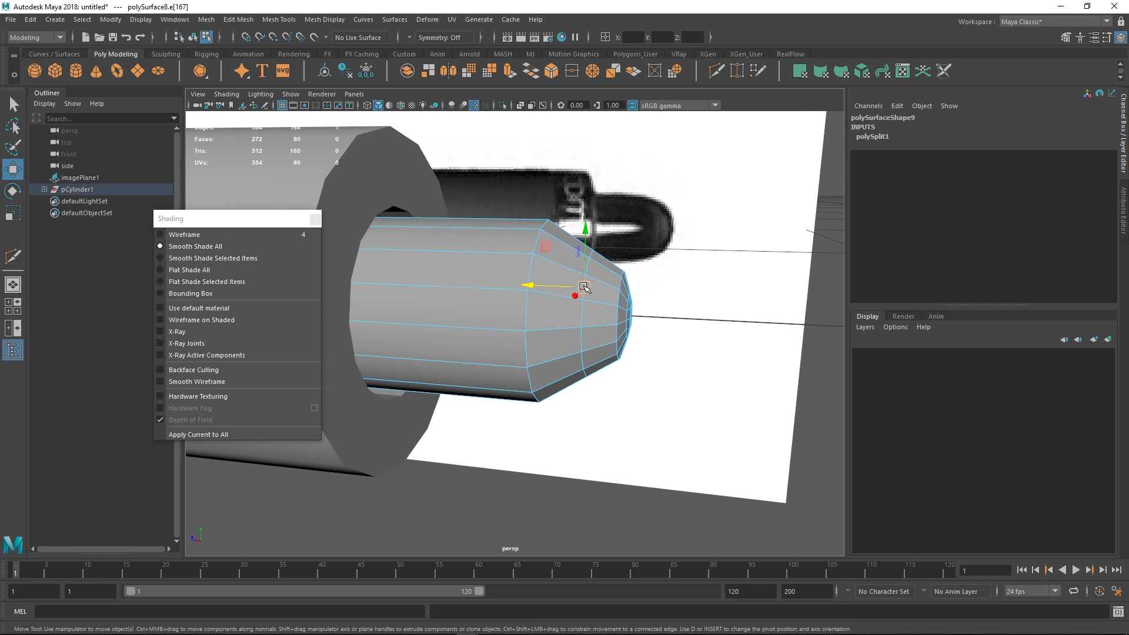
key(e)
key(r)
mouse_move(580, 316)
alt+mouse_down()
mouse_move(529, 335)
mouse_move(598, 309)
mouse_move(584, 305)
mouse_move(644, 313)
alt+mouse_up()
- Compare the button's rounded profile with the reference in the side view and preview its smoothed shape in perspective
key(F8)
key(space)
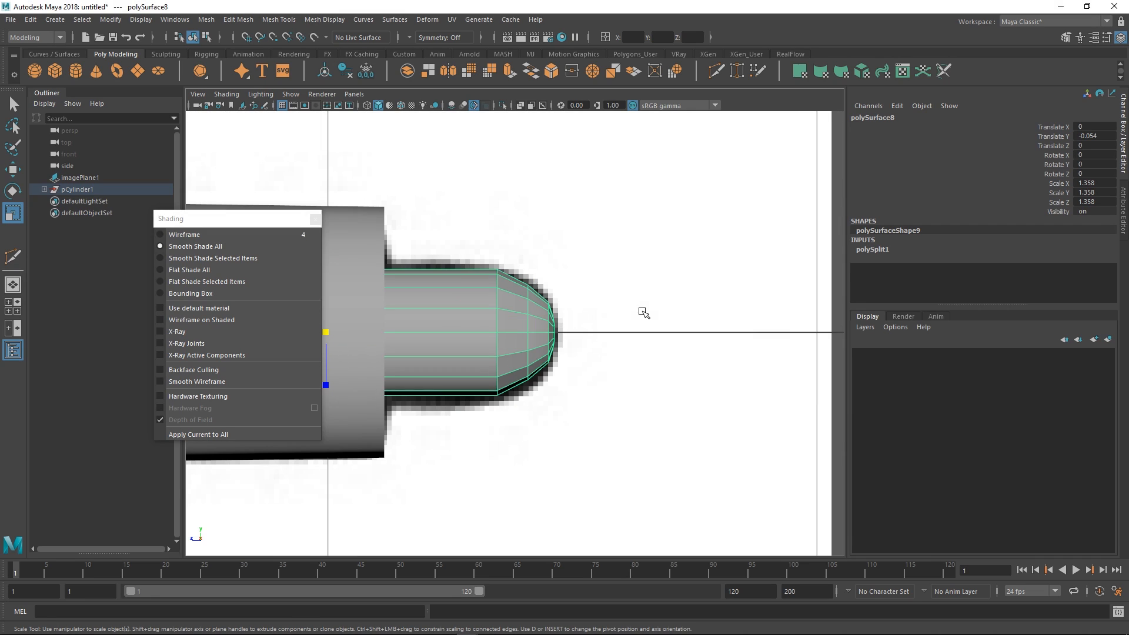
key(space)
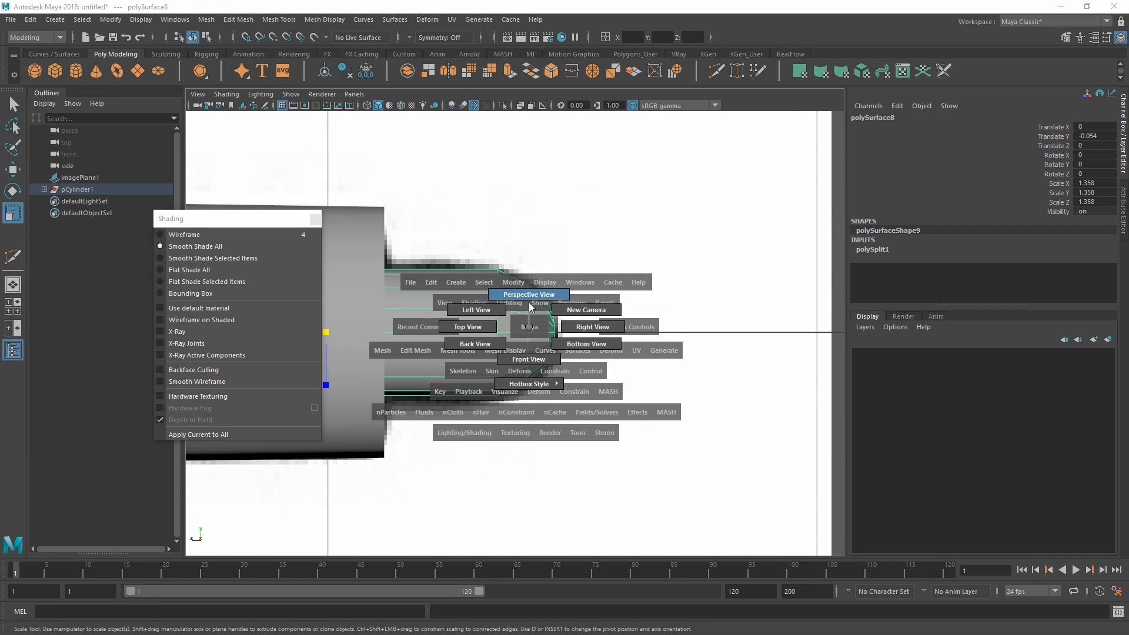
mouse_move(529, 318)
mouse_down()
mouse_move(492, 295)
mouse_move(515, 307)
mouse_up()
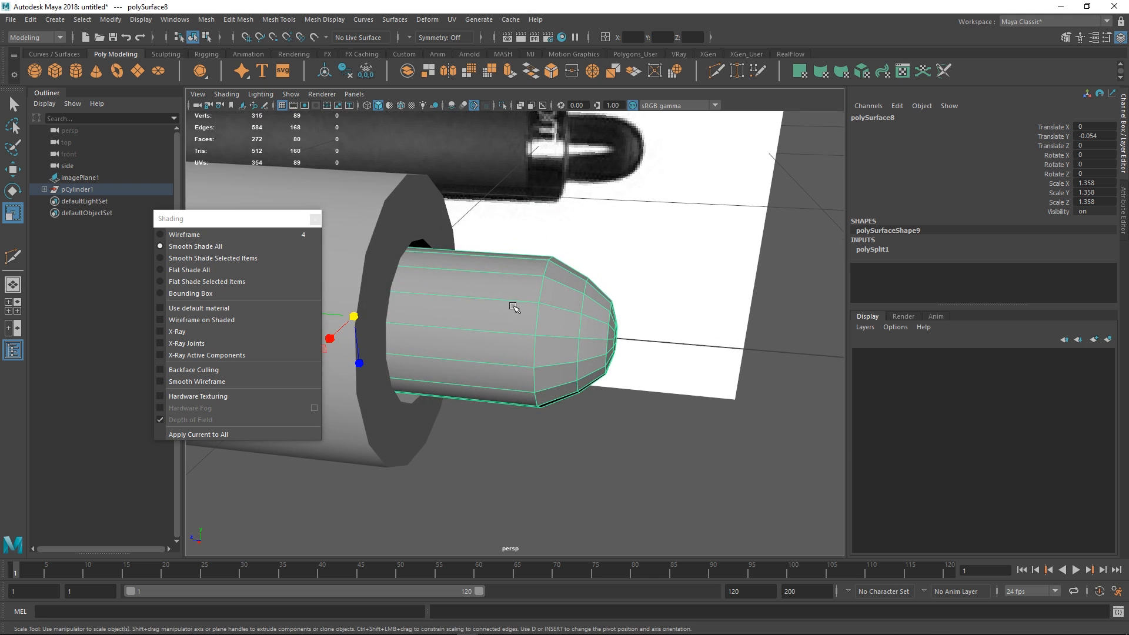
key(3)
click(549, 431)
alt+drag(570, 390, 529, 312)
click(538, 382)
key(1)
- Scale the edge loop around the taper's middle slightly and delete the button's construction history
right_drag(529, 312, 529, 281)
double_click(523, 351)
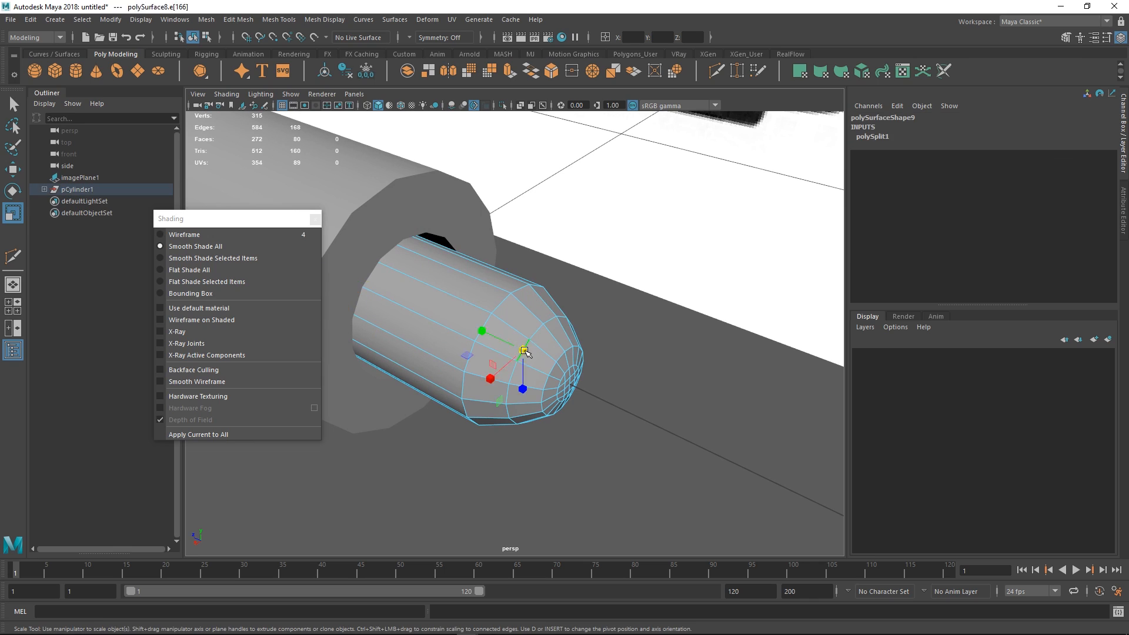
drag(541, 372, 545, 371)
right_drag(538, 343, 556, 318)
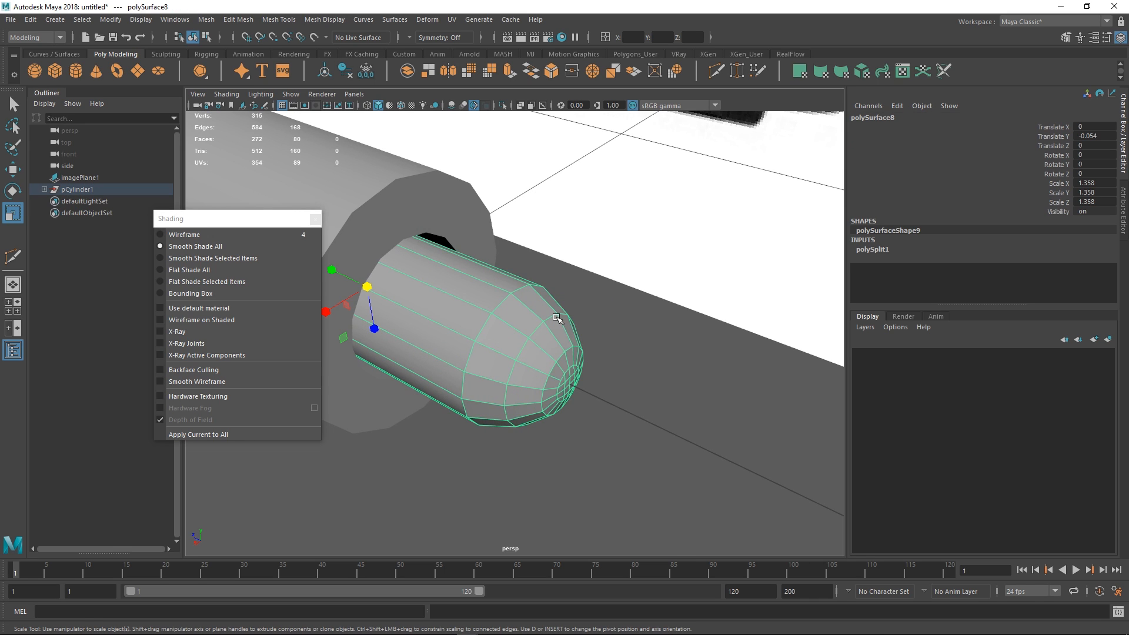
alt+drag(606, 320, 484, 346)
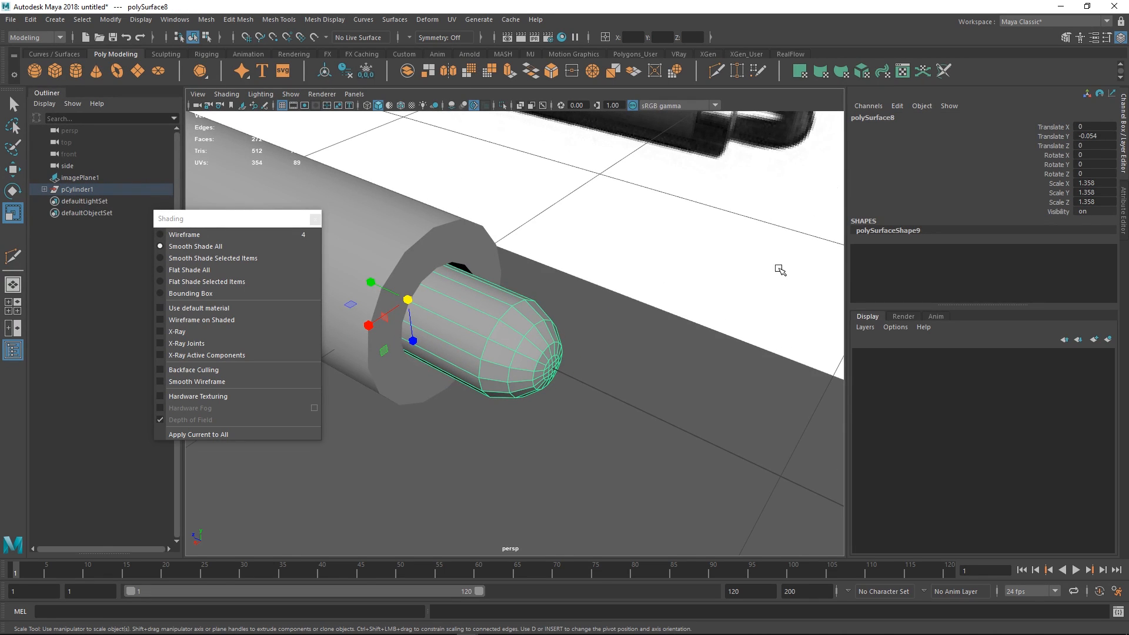
- Select the collar ring around the button and delete its construction history
alt+drag(500, 288, 448, 255)
click(450, 257)
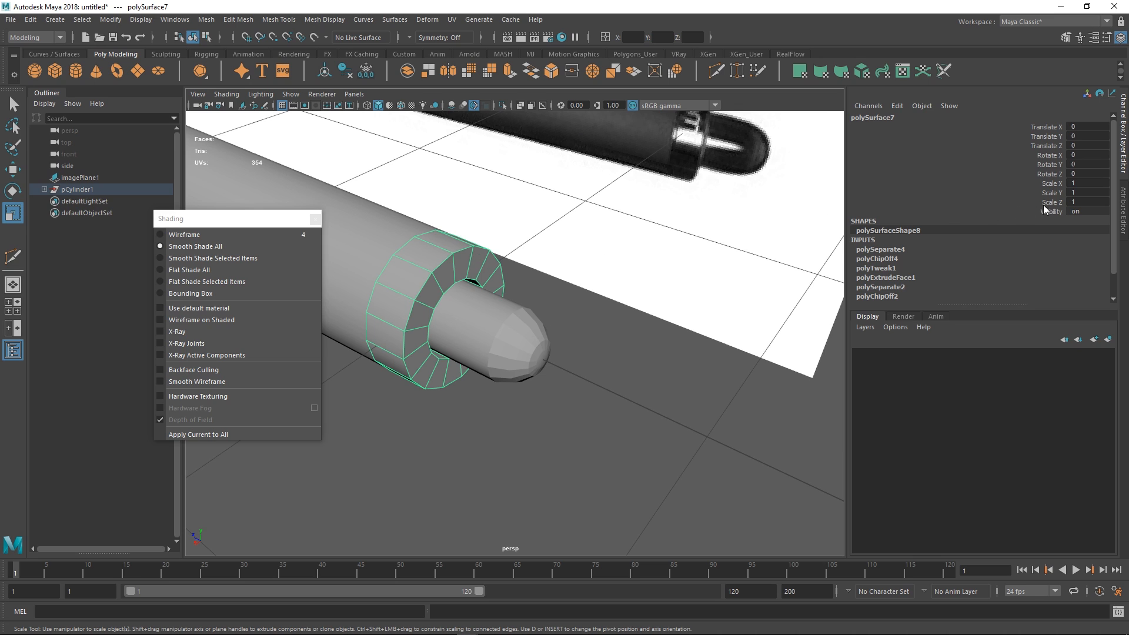
key(alt+shift+d)
alt+drag(519, 311, 571, 274)
click(573, 273)
click(609, 288)
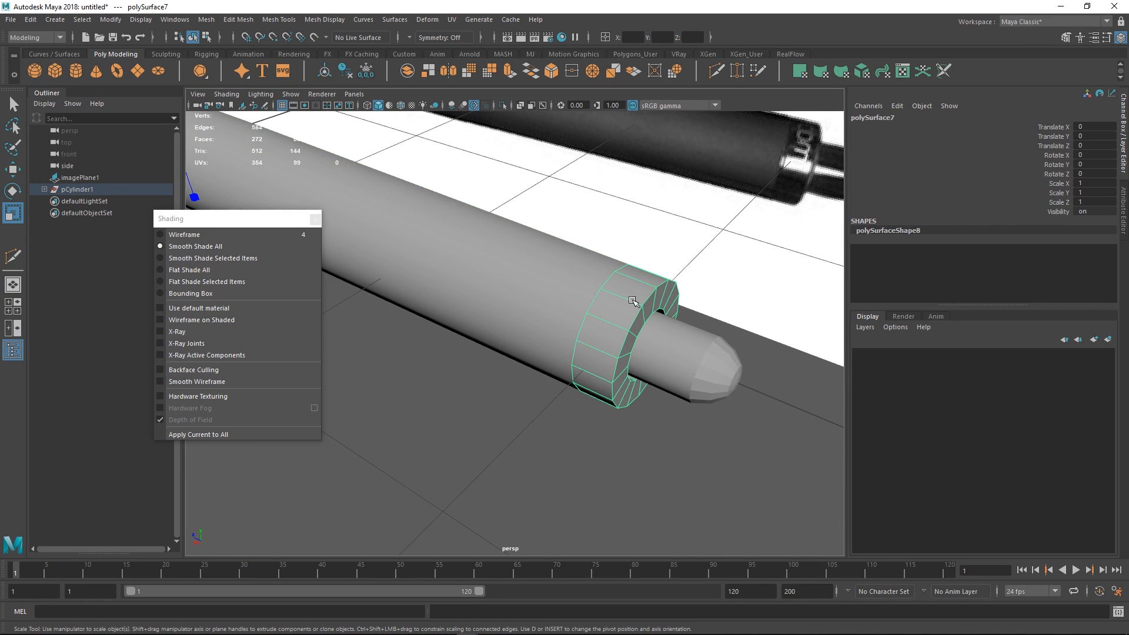
- Isolate the collar ring and select the outer border edge loop on its open side
alt+drag(610, 288, 661, 295)
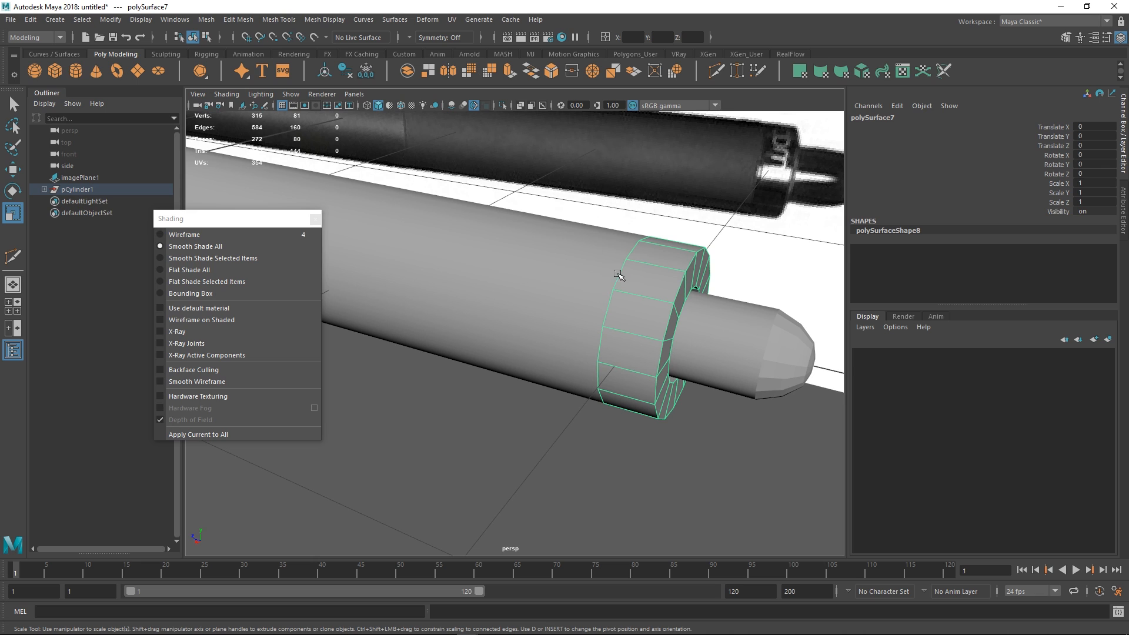
alt+drag(617, 274, 626, 300)
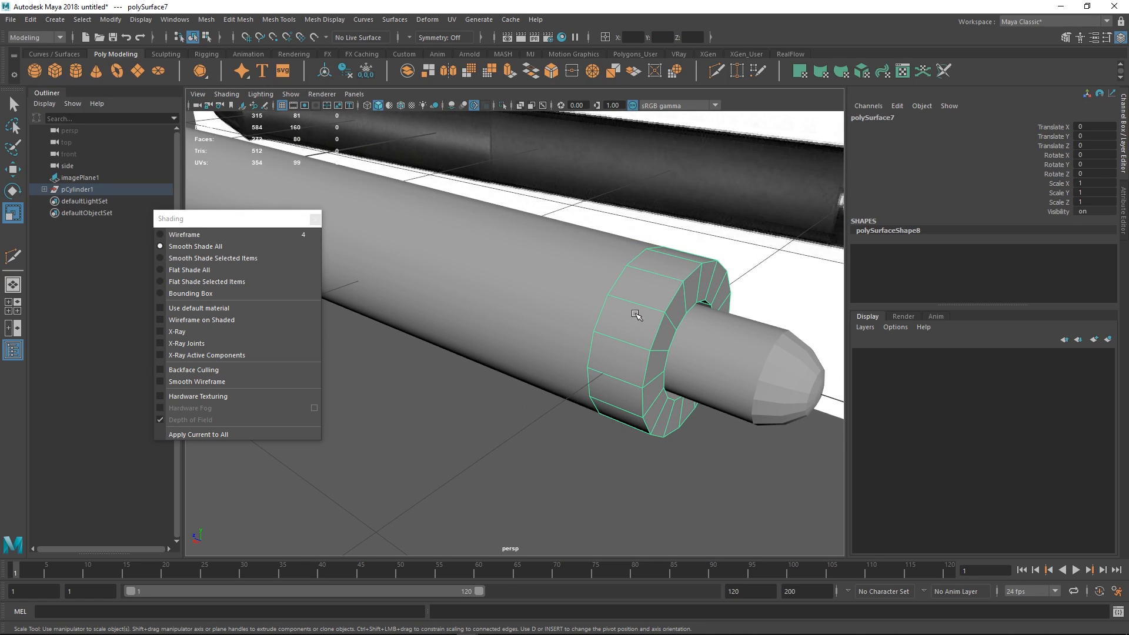
key(ctrl+1)
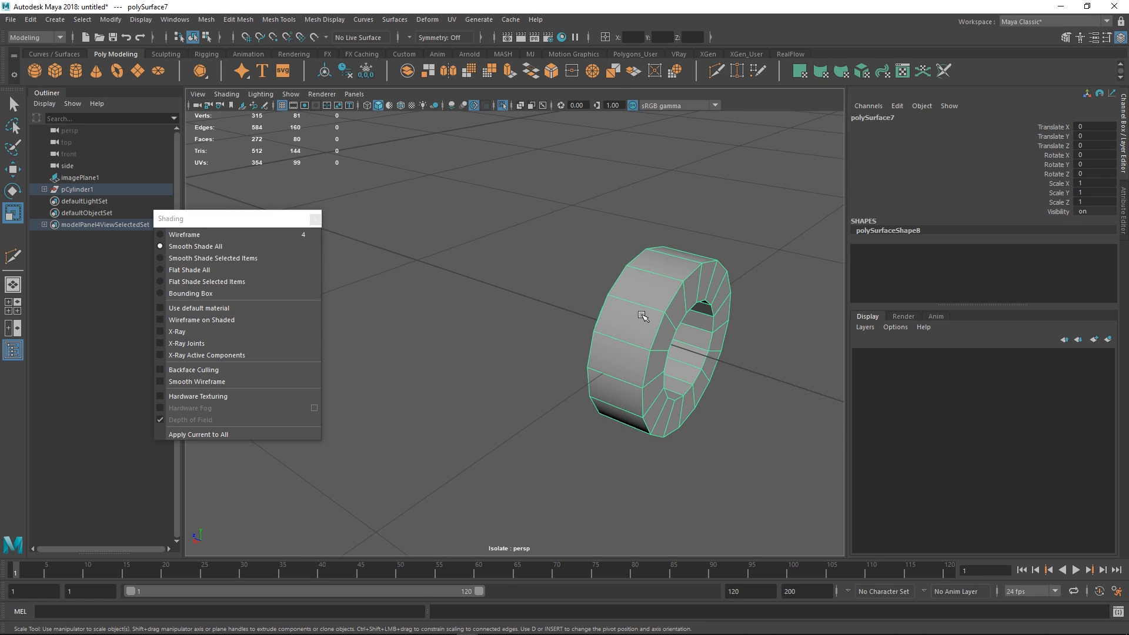
alt+drag(644, 314, 561, 296)
alt+right_drag(562, 297, 641, 254)
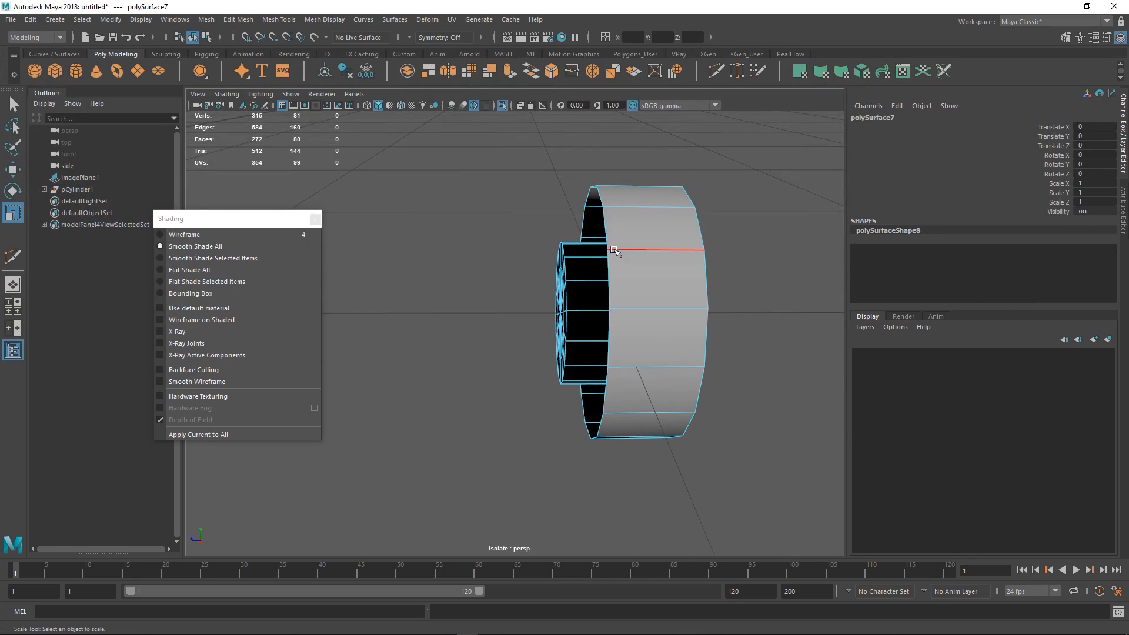
double_click(611, 274)
alt+drag(618, 272, 566, 250)
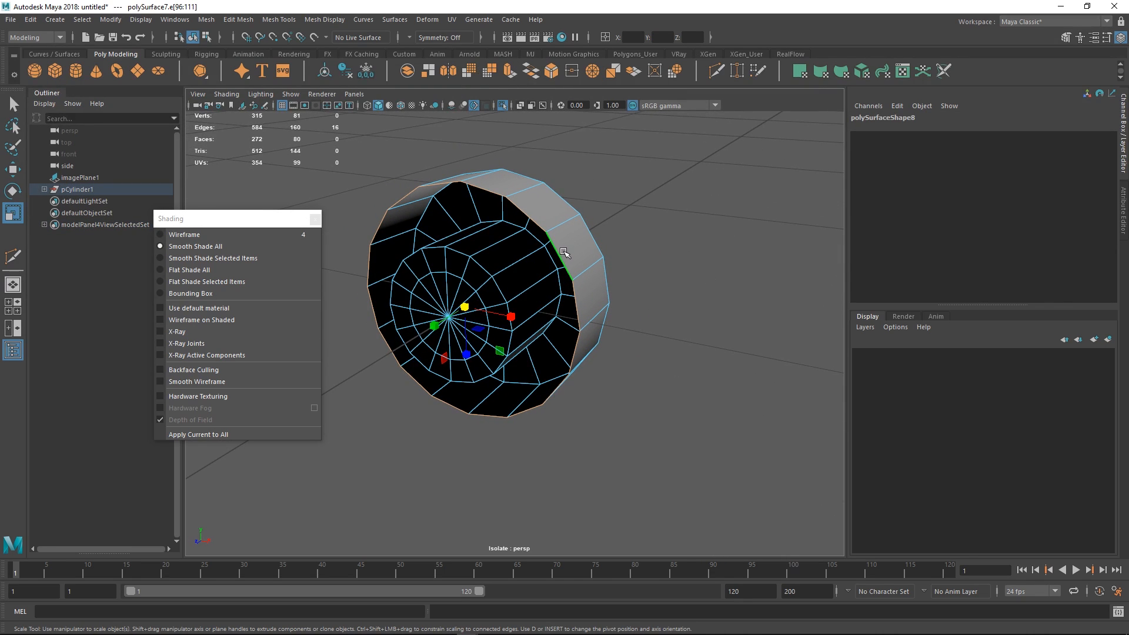
- Try isolating only the faces adjoining the collar's selected border edge loop
key(ctrl+1)
key(ctrl+1)
key(ctrl+1)
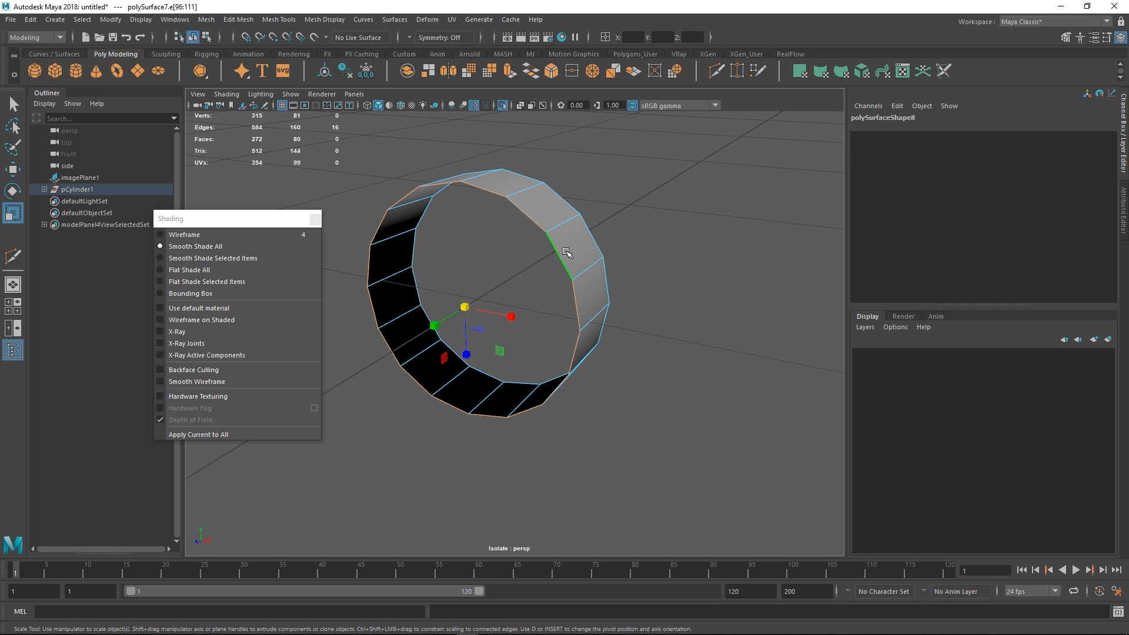
key(ctrl+1)
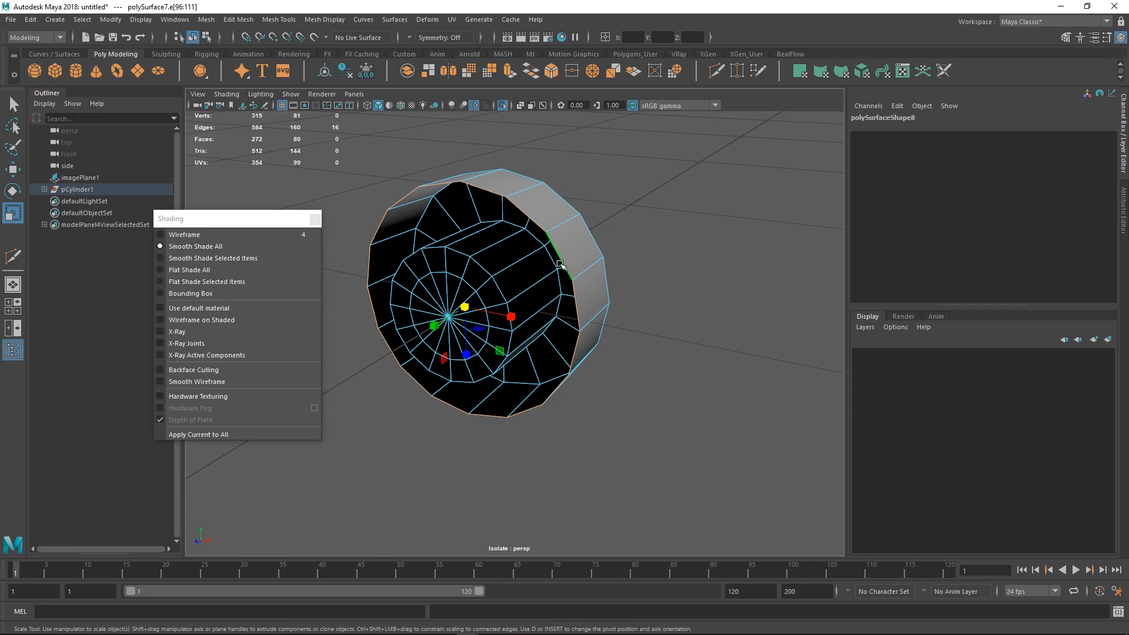
- Extrude the collar's open back border edges inward to form an annular back face, and return to the full model in object mode
shift+right_drag(563, 231, 524, 282)
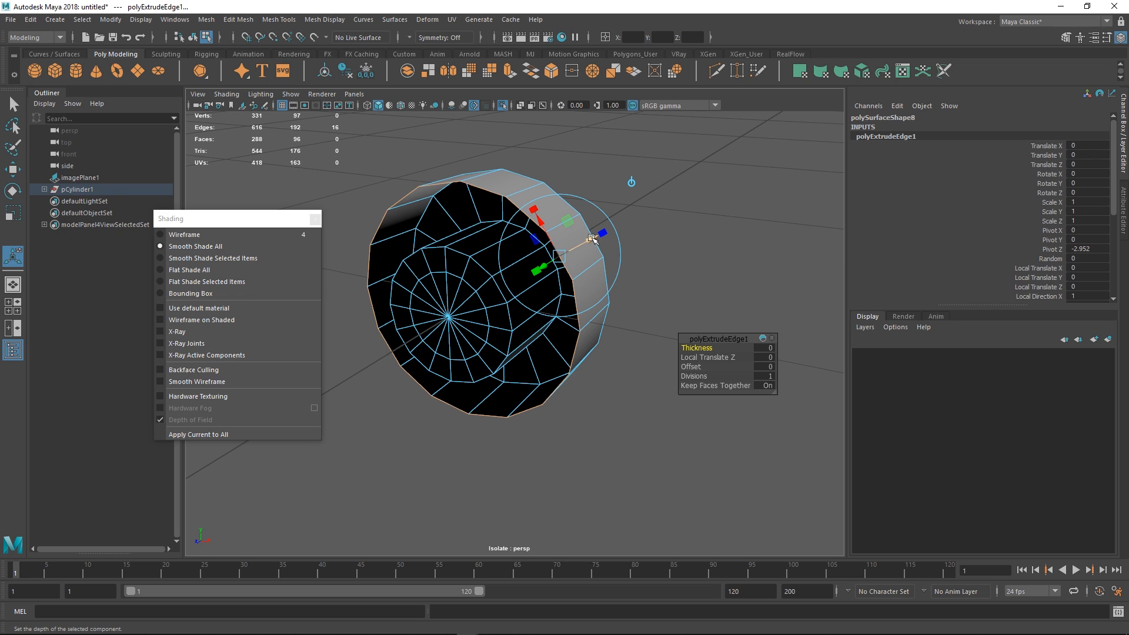
drag(592, 238, 552, 244)
alt+drag(602, 210, 479, 217)
right_drag(688, 227, 684, 187)
key(ctrl+1)
alt+middle_drag(672, 229, 591, 224)
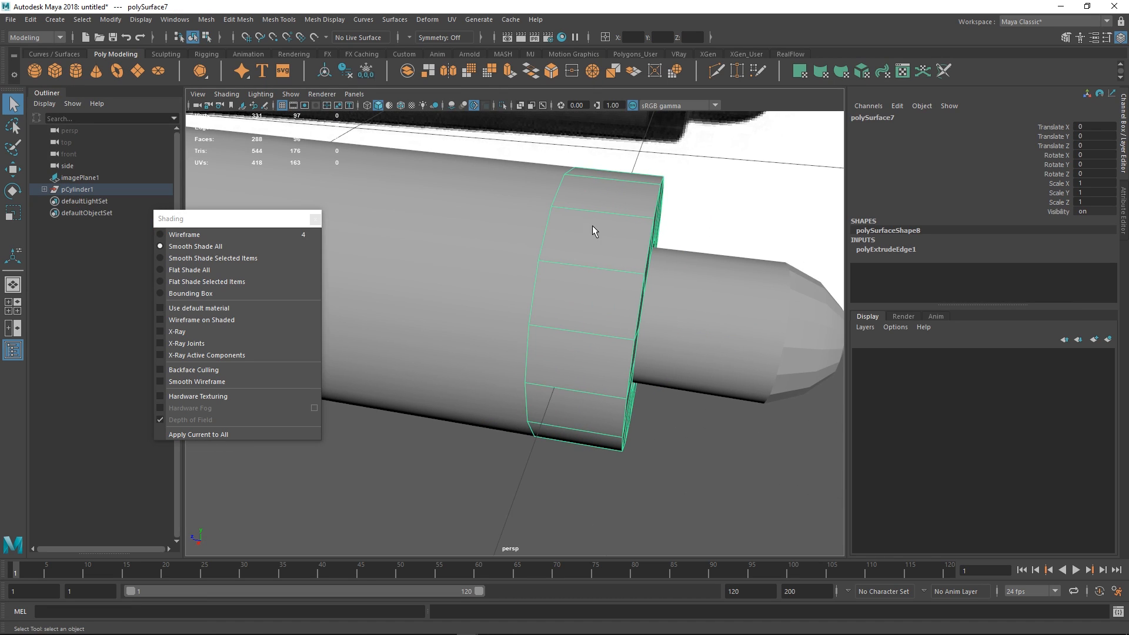
- Preview the collar smoothed alongside the barrel and return it to the unsmoothed display
key(3)
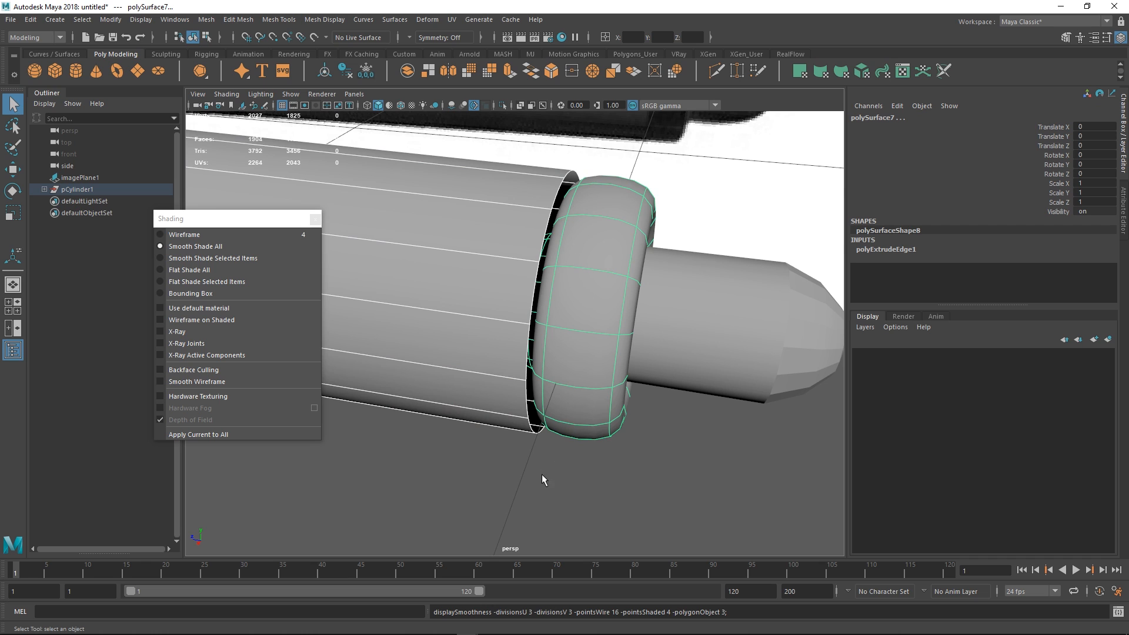
click(541, 474)
alt+drag(541, 474, 544, 267)
click(558, 266)
key(1)
- Isolate the collar and compare its smoothed preview with the unsmoothed mesh around the rims and hole
key(ctrl+1)
alt+right_drag(544, 267, 565, 266)
alt+drag(564, 266, 528, 275)
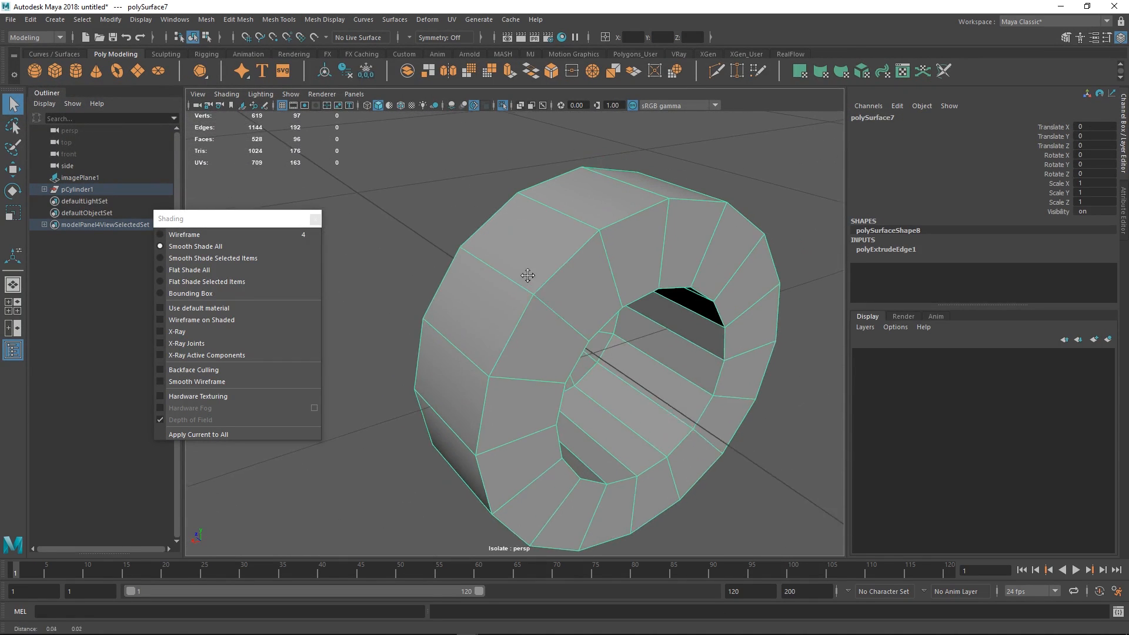
alt+right_drag(527, 275, 566, 270)
key(3)
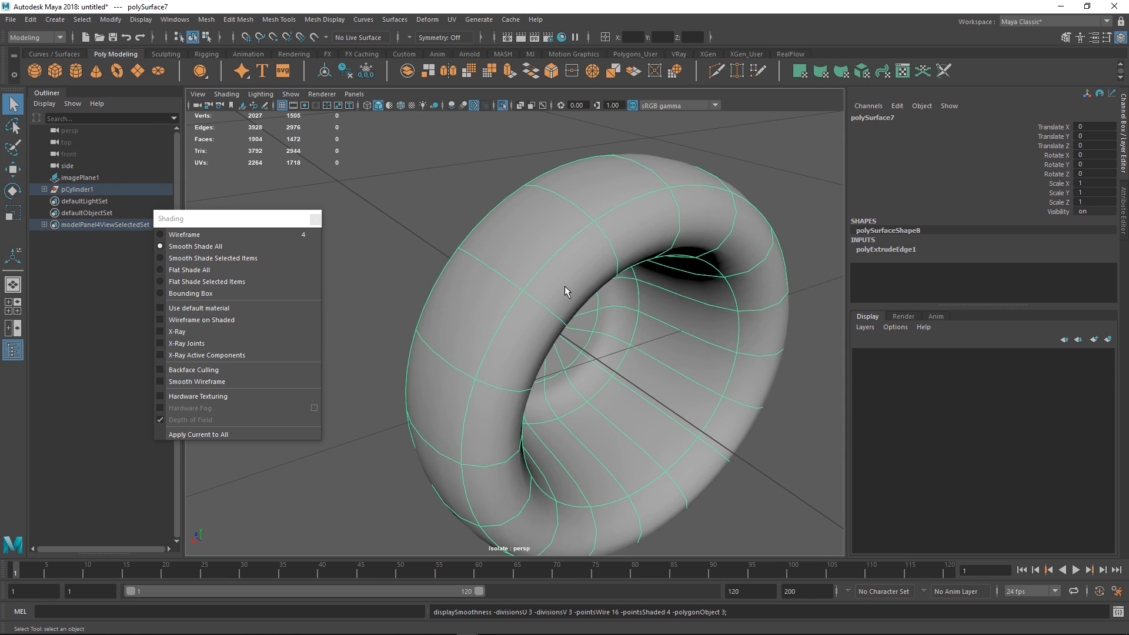
key(1)
key(3)
mouse_move(556, 244)
alt+mouse_down()
mouse_move(599, 273)
mouse_move(592, 219)
mouse_move(597, 234)
mouse_move(585, 238)
alt+mouse_up()
key(1)
key(3)
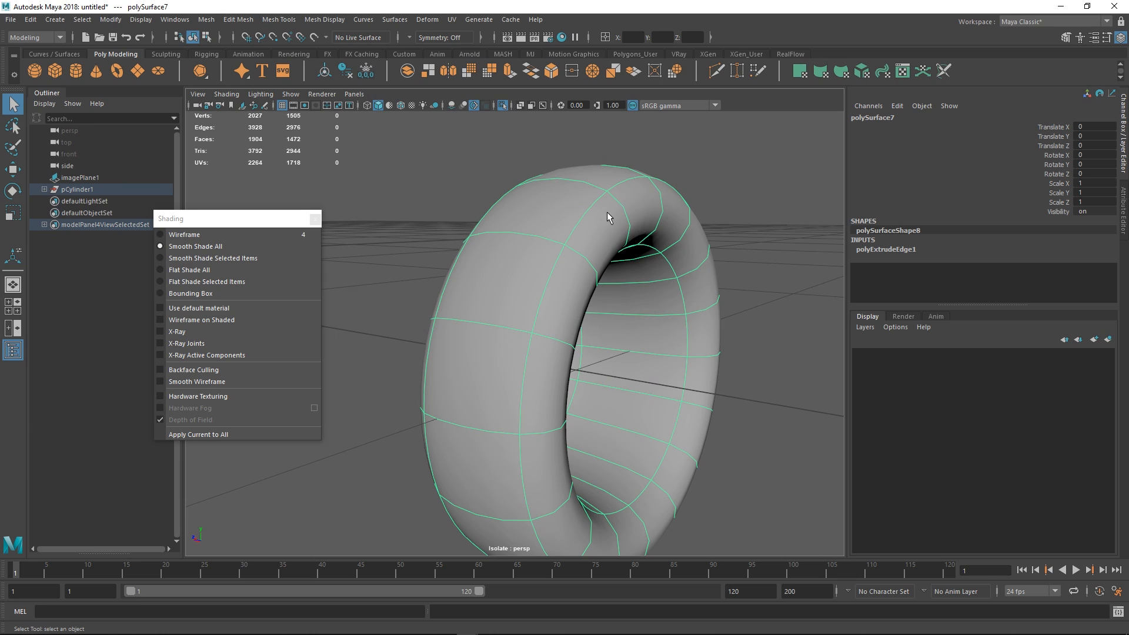
alt+drag(608, 212, 578, 233)
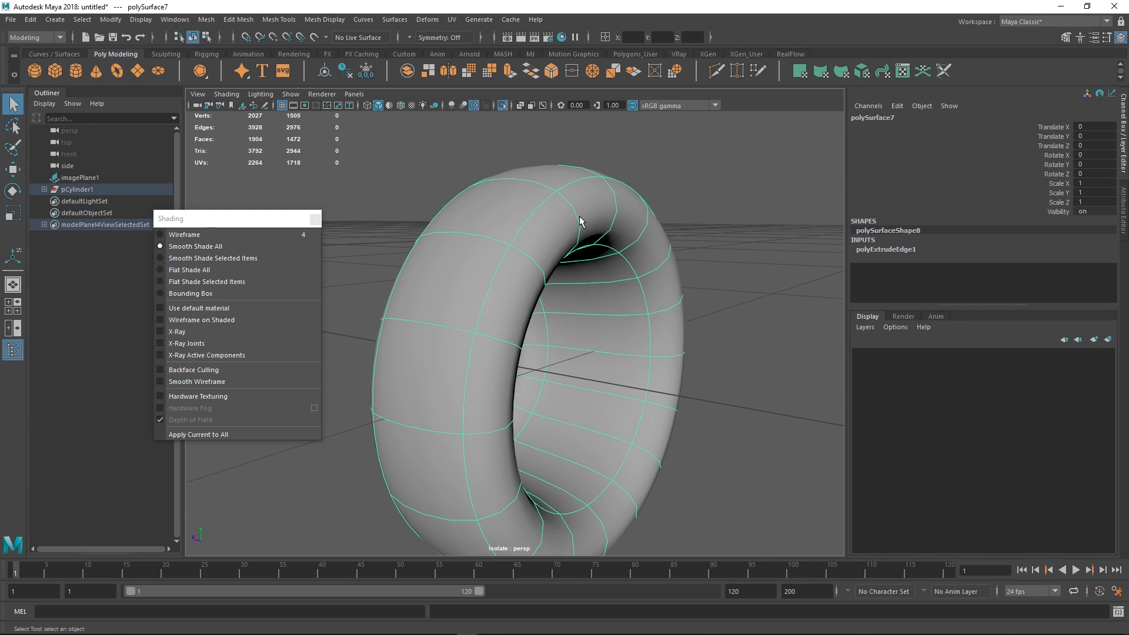
key(1)
key(3)
key(1)
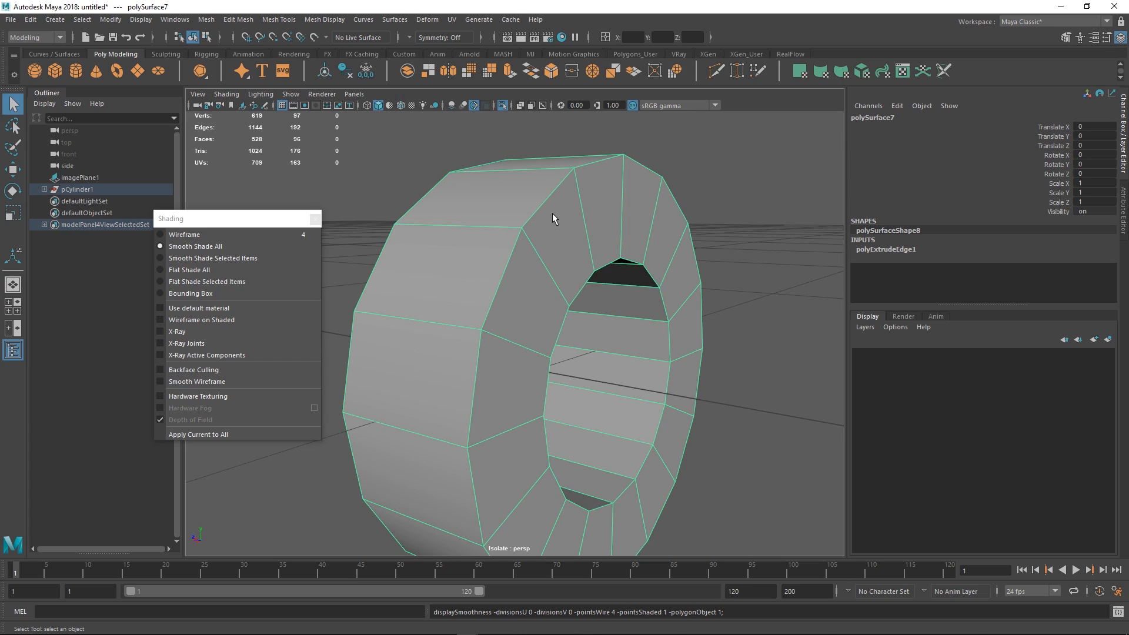
- Try to insert a Multi-Cut edge loop beside the collar's outer front rim
alt+drag(552, 218, 578, 201)
mouse_move(579, 203)
shift+right_down()
mouse_move(524, 192)
mouse_move(513, 203)
shift+right_up()
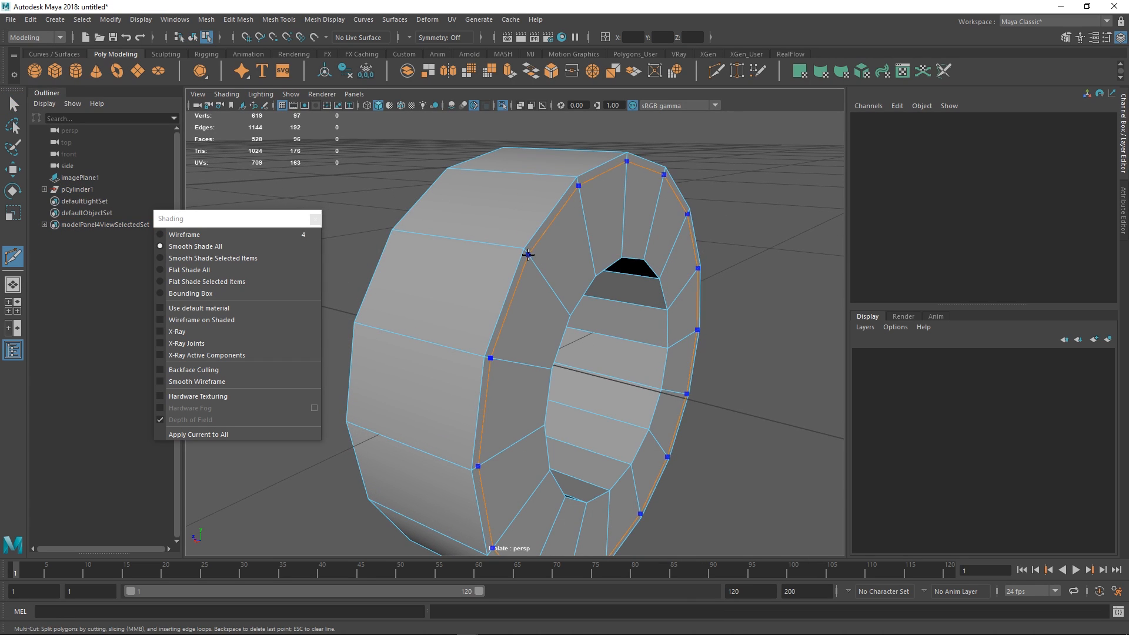
ctrl+click(527, 253)
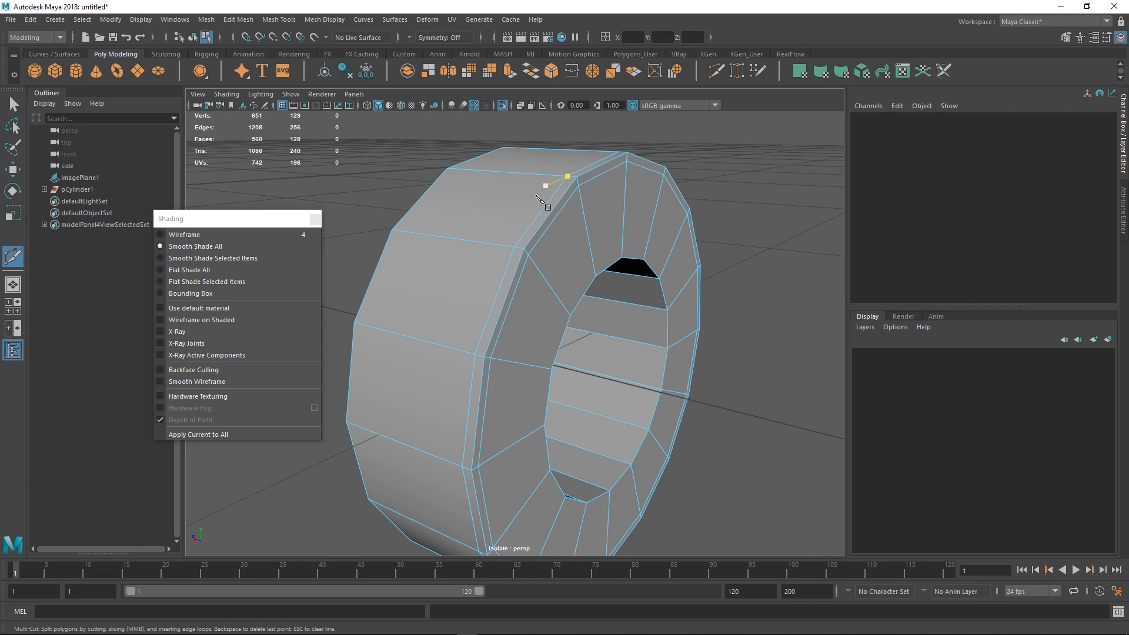
key(ctrl+z)
- Connect the collar's outer band with 2 segments and a pinch of 1.83 to place supporting loops near both rims
alt+drag(565, 214, 512, 254)
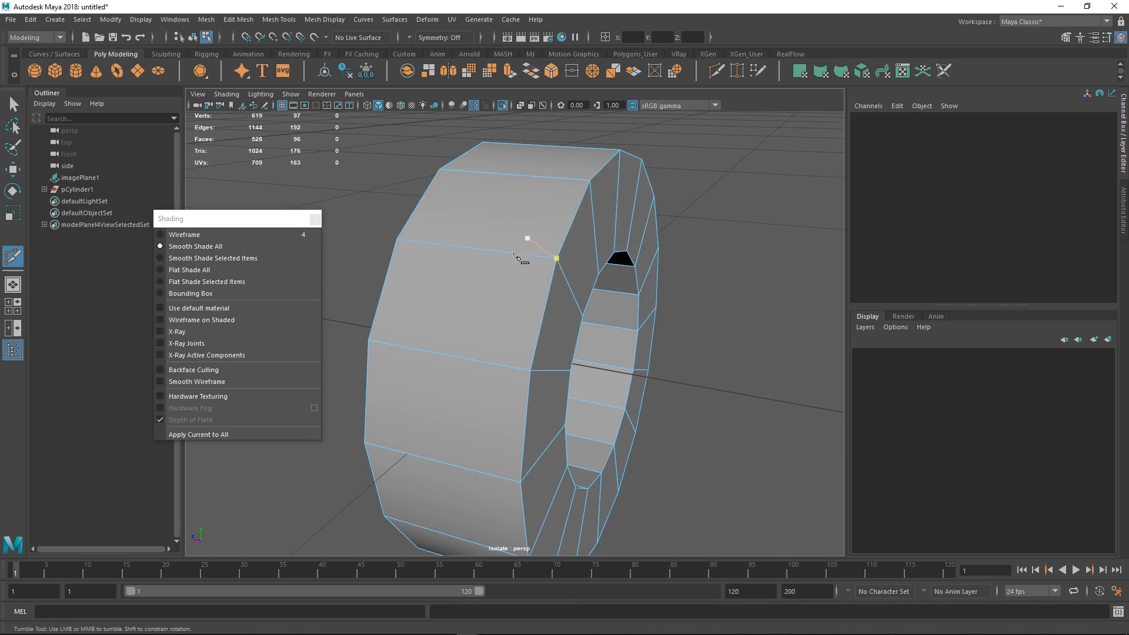
key(w)
click(513, 254)
shift+right_drag(541, 243, 529, 448)
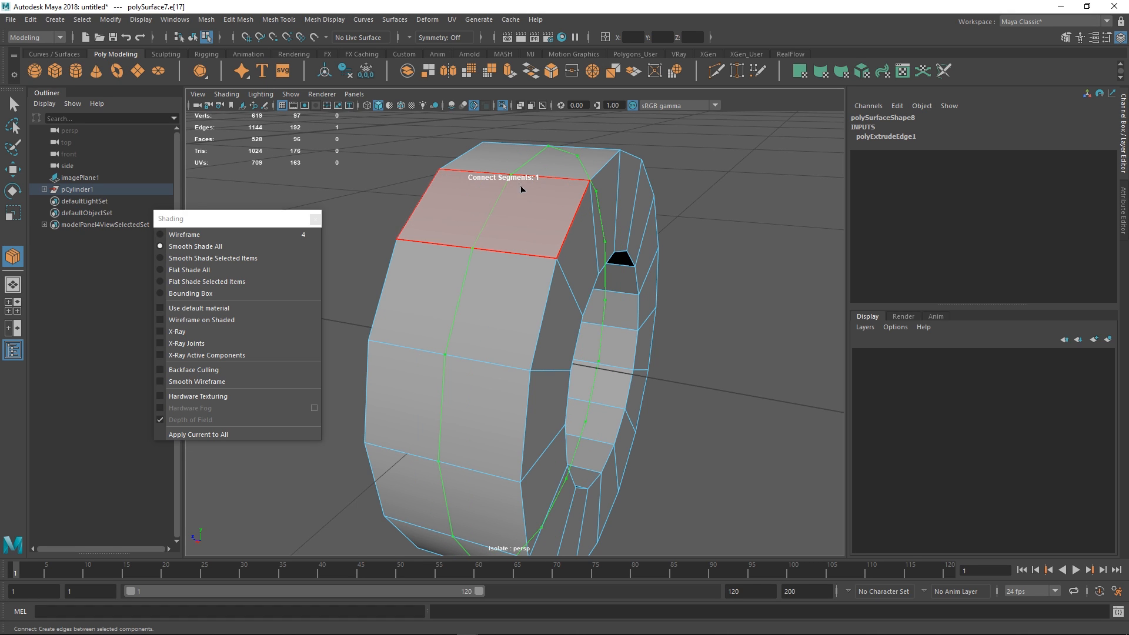
middle_drag(521, 185, 526, 188)
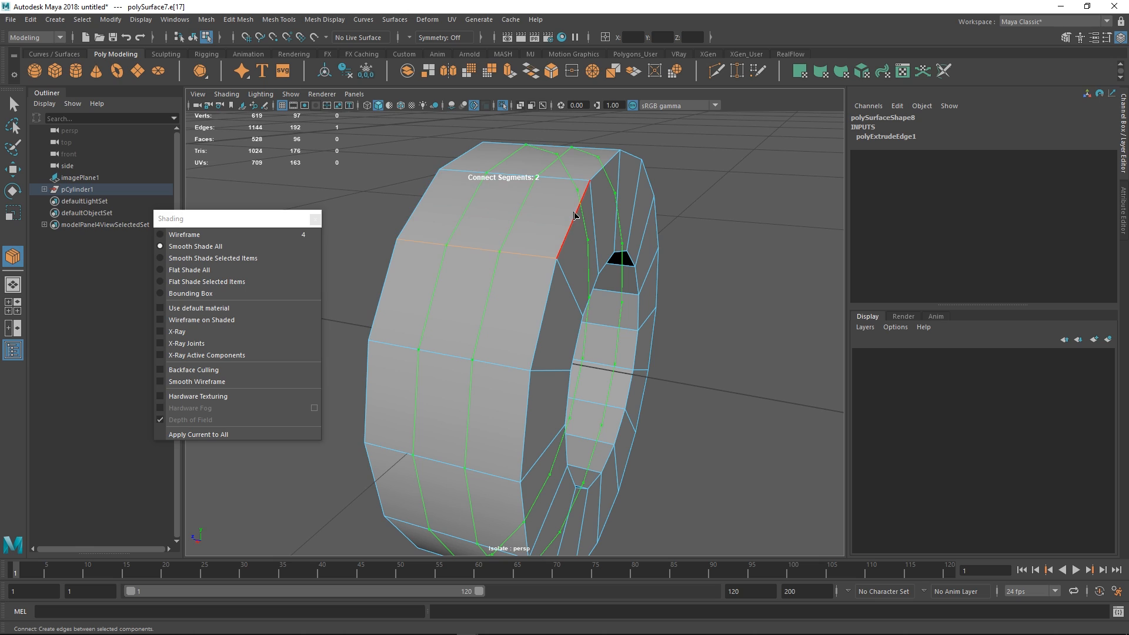
right_click(574, 218)
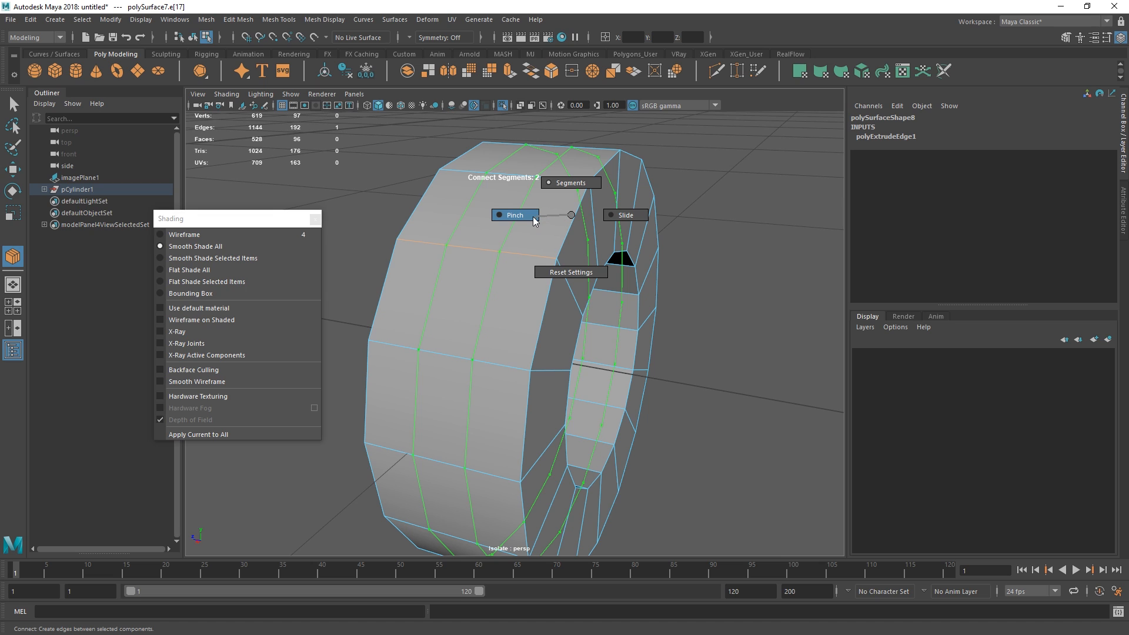
right_drag(571, 215, 533, 215)
middle_drag(532, 207, 749, 230)
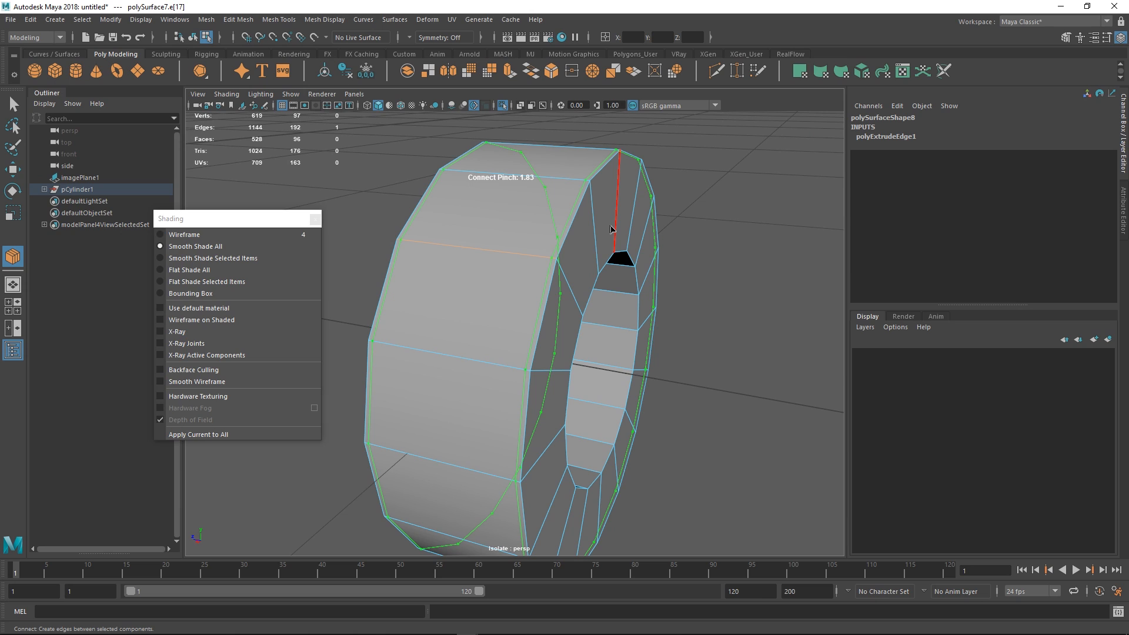
key(q)
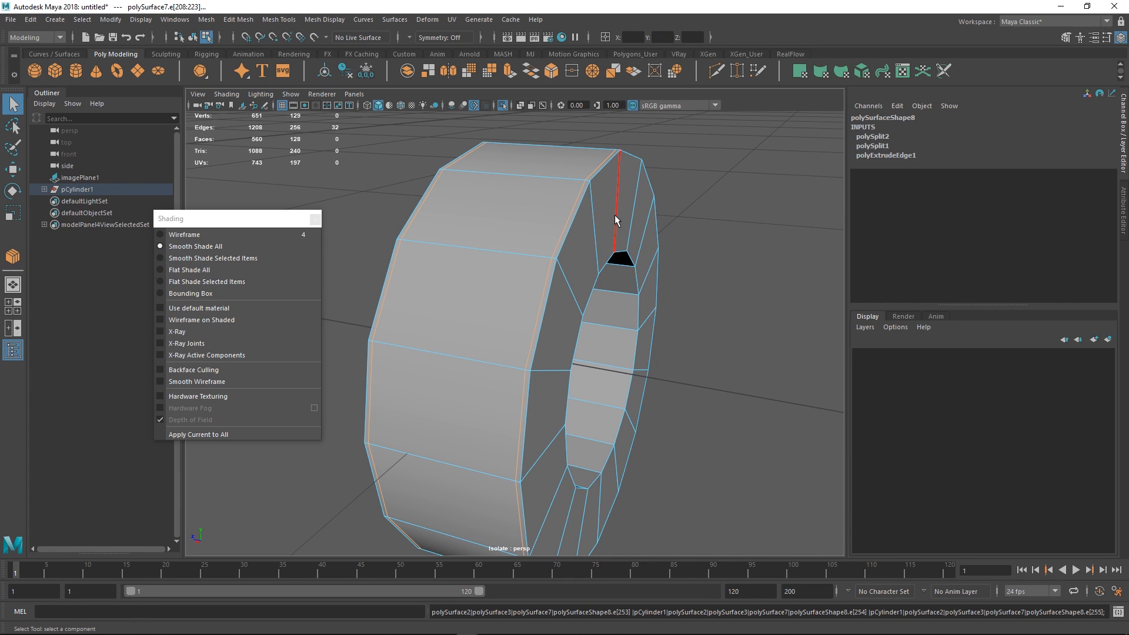
- Connect the collar's front face with two loops pinched to 1.64, close to its outer rim and the hole's edge
click(615, 222)
key(g)
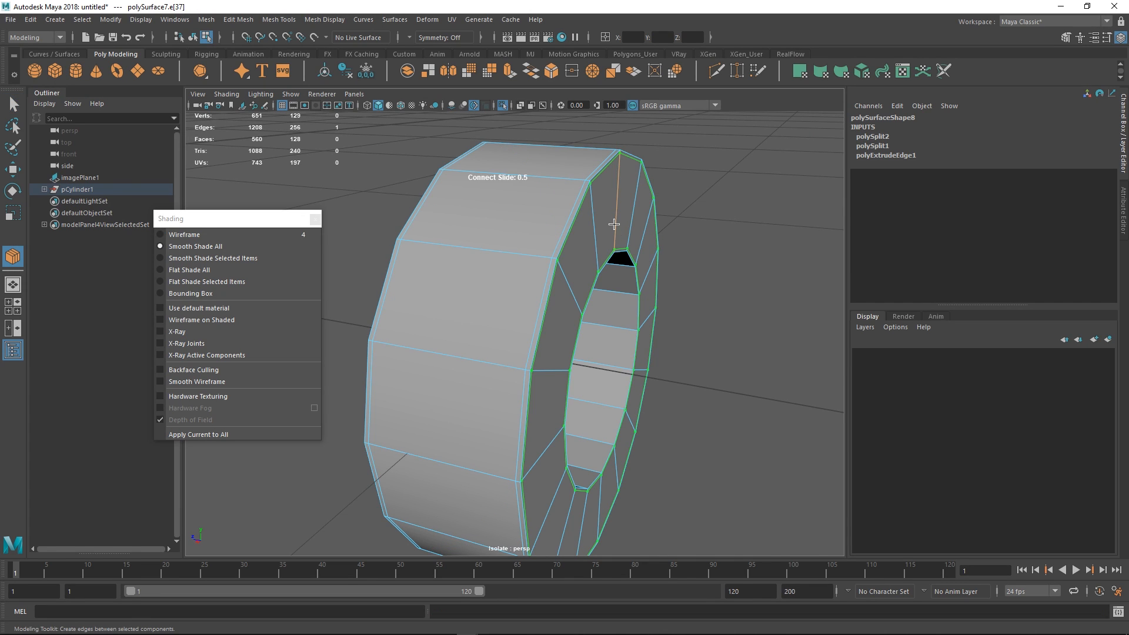
alt+drag(614, 224, 602, 215)
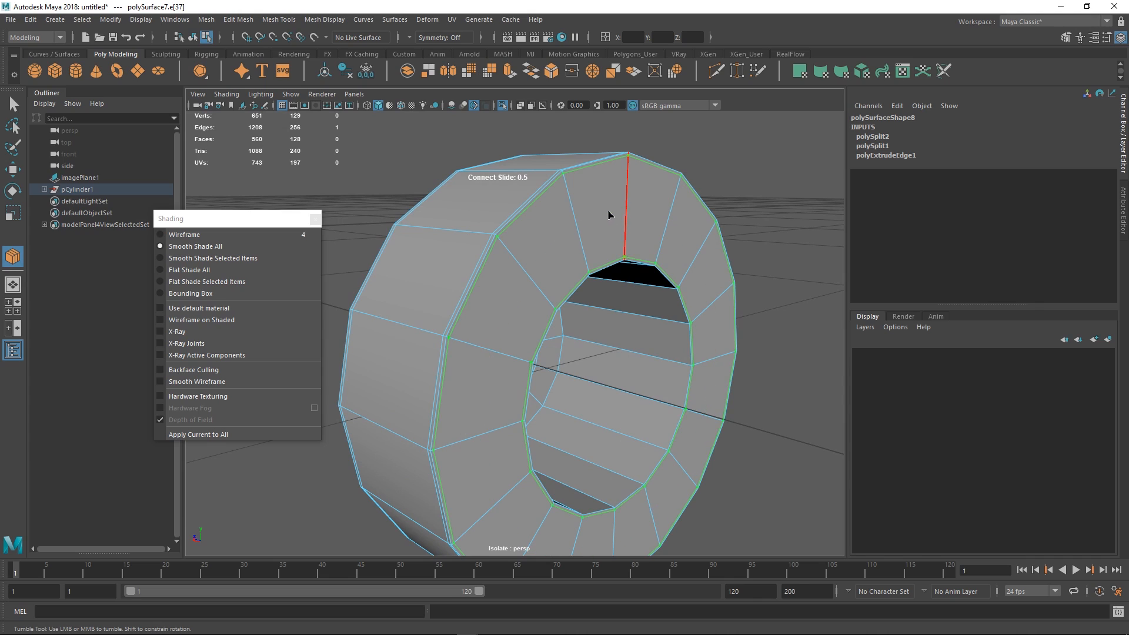
middle_click(618, 211)
middle_drag(626, 210, 629, 209)
key(ctrl+z)
right_drag(633, 203, 583, 200)
mouse_move(604, 202)
middle_down()
mouse_move(577, 203)
mouse_move(590, 202)
middle_up()
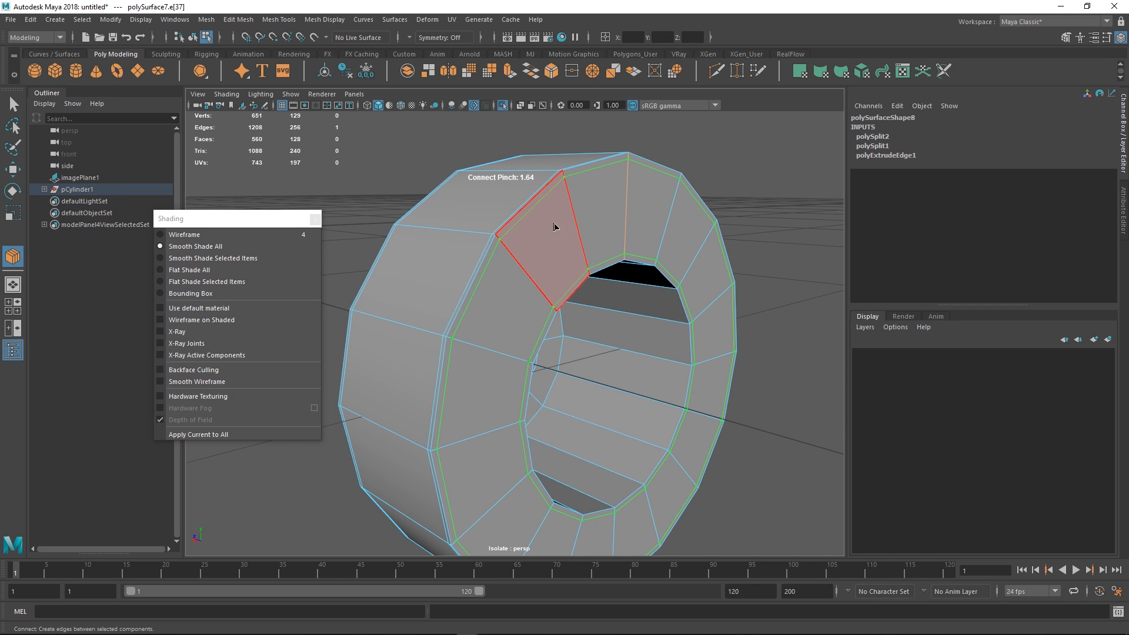
alt+drag(554, 227, 654, 222)
key(q)
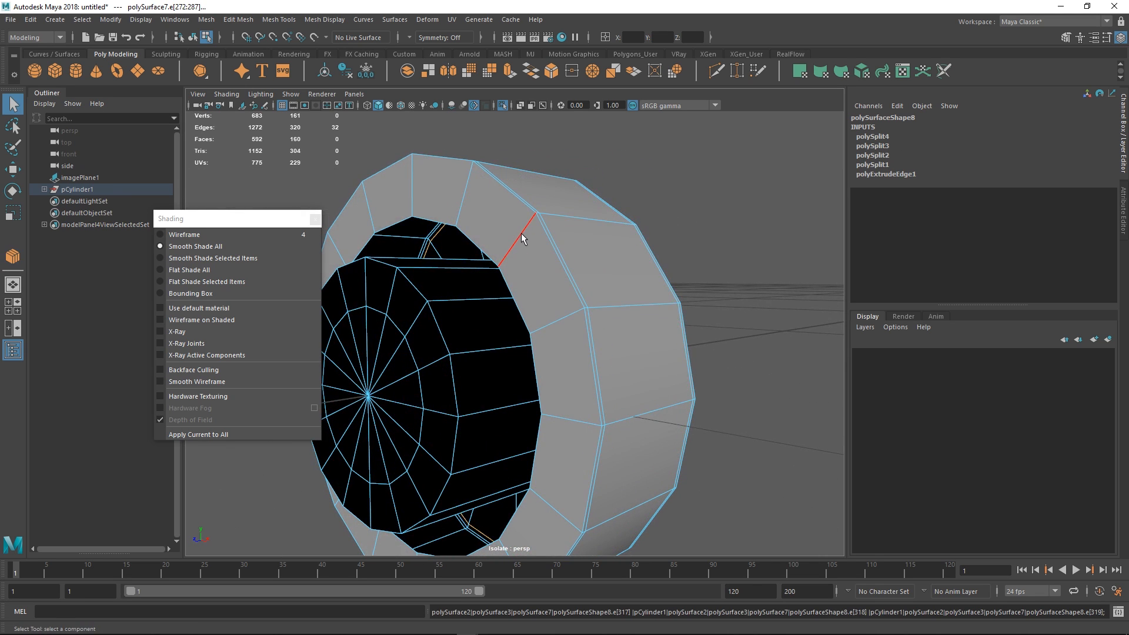
- Insert a supporting edge loop on the collar's back face near its outer rim and check the smoothed preview
key(F11)
key(F8)
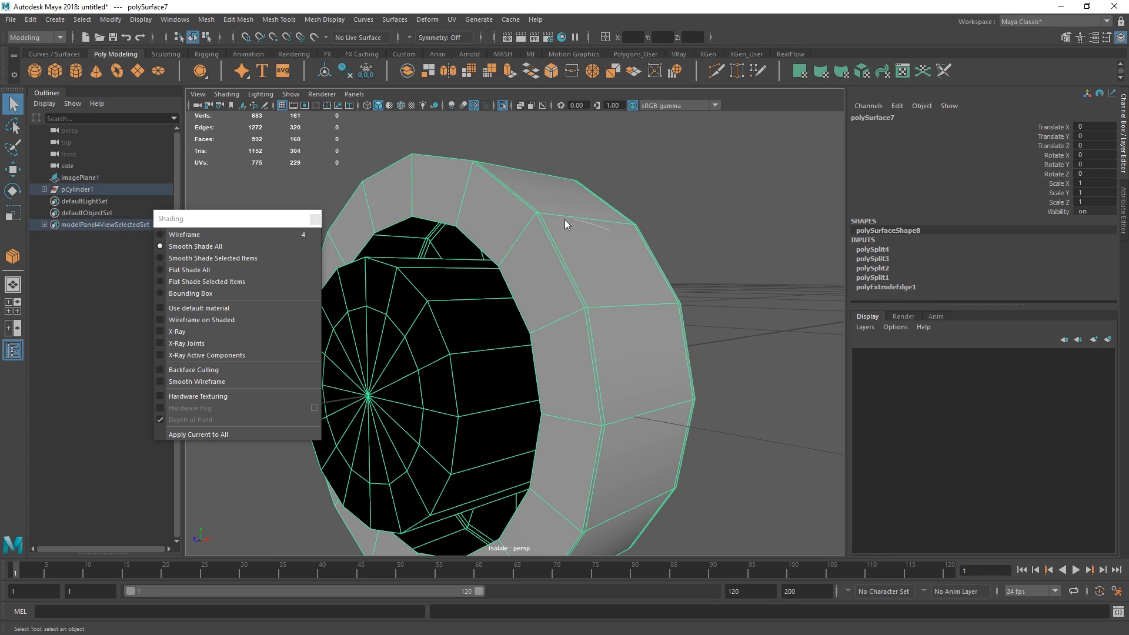
shift+right_drag(564, 220, 548, 221)
ctrl+click(532, 217)
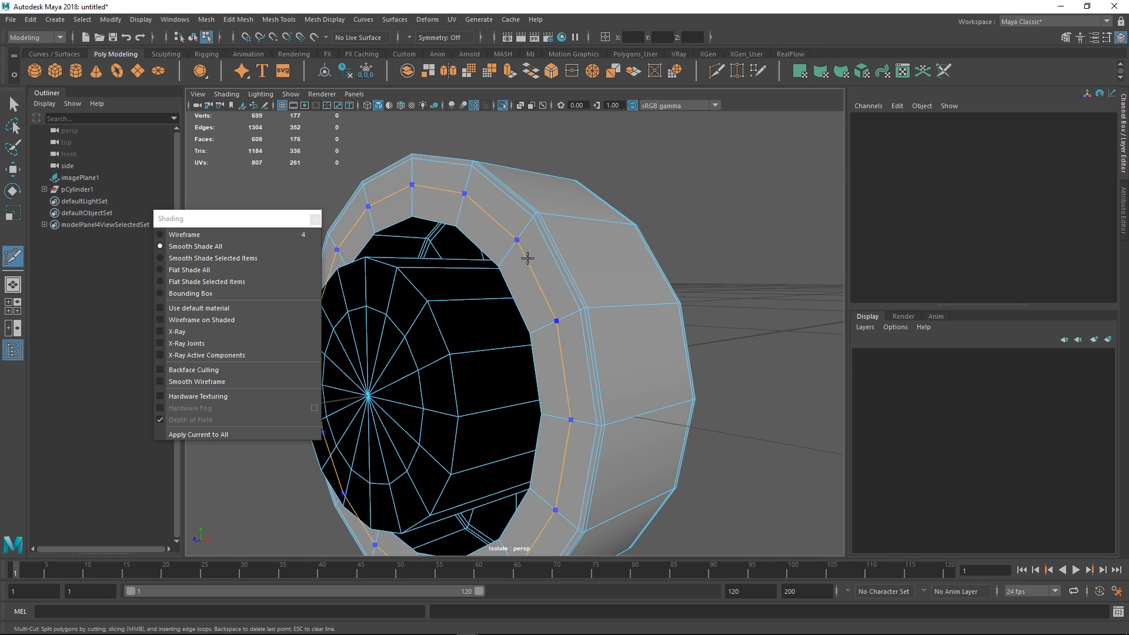
mouse_move(528, 258)
alt+mouse_down()
mouse_move(550, 260)
mouse_move(529, 253)
alt+mouse_up()
key(w)
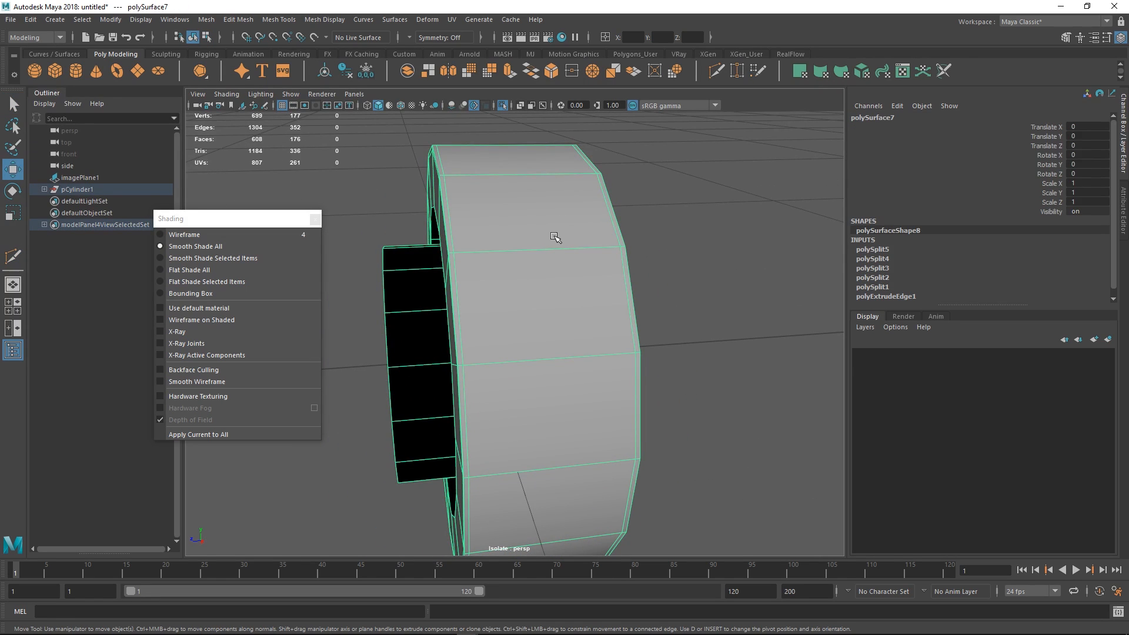
key(3)
mouse_move(620, 224)
alt+mouse_down()
mouse_move(660, 227)
mouse_move(568, 216)
mouse_move(605, 238)
alt+mouse_up()
key(1)
- Insert supporting edge loops along the wall of the collar's hole, one near the front rim and one near the inner end
alt+drag(634, 275, 587, 262)
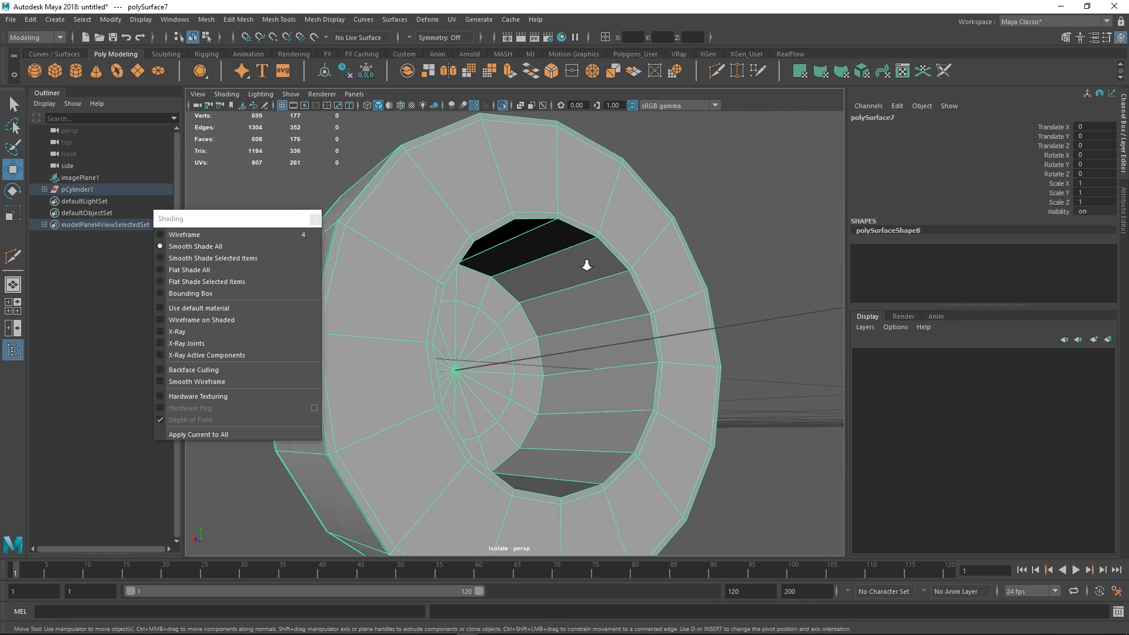
alt+right_drag(587, 263, 617, 266)
key(ctrl+shift+x)
ctrl+click(697, 234)
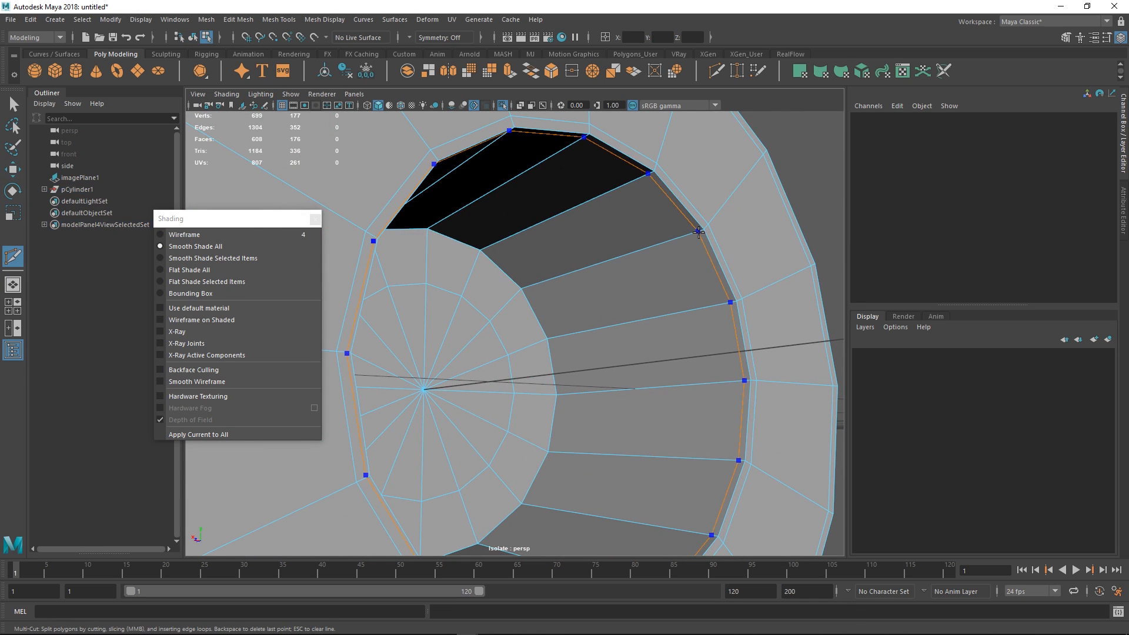
alt+right_drag(691, 253, 663, 254)
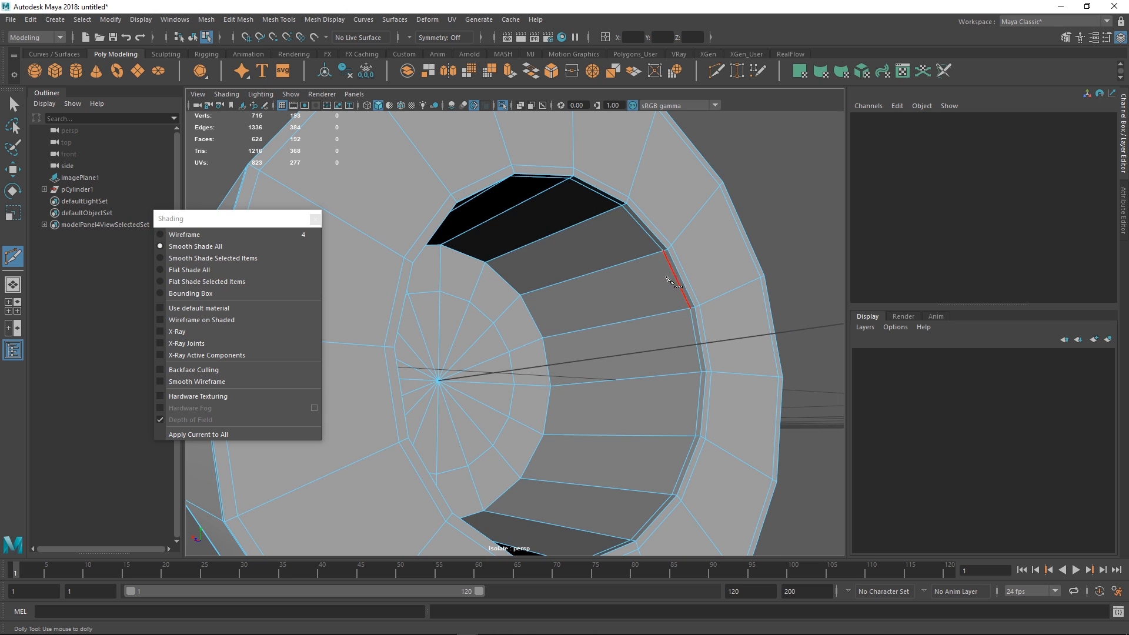
alt+drag(580, 322, 568, 324)
ctrl+click(557, 338)
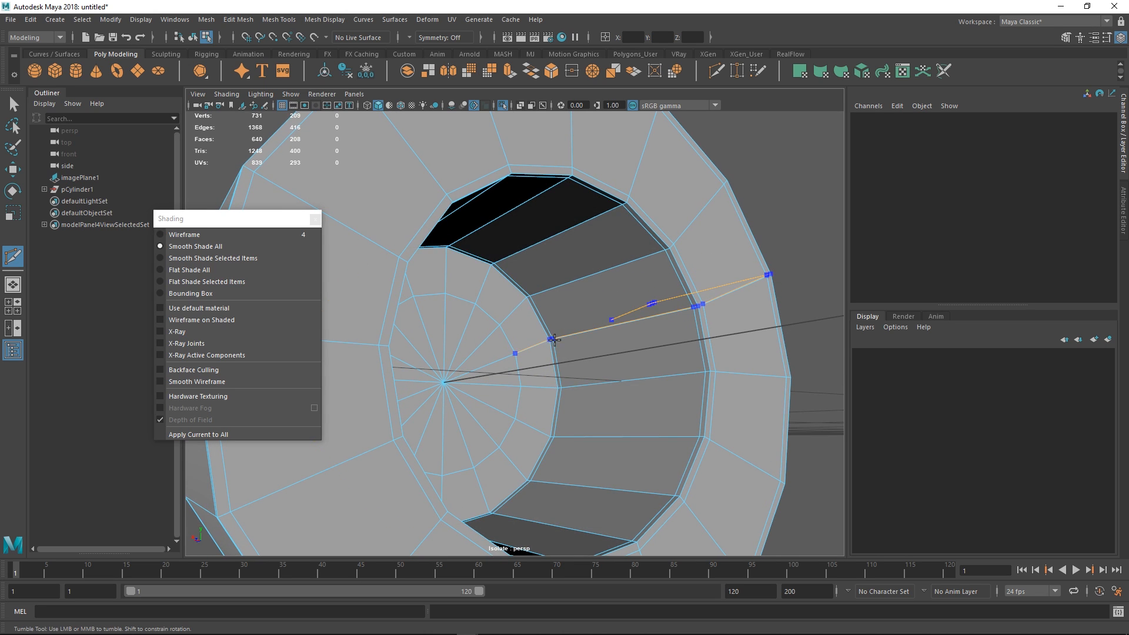
alt+right_drag(610, 325, 602, 280)
alt+drag(601, 279, 593, 285)
key(q)
right_drag(605, 235, 649, 196)
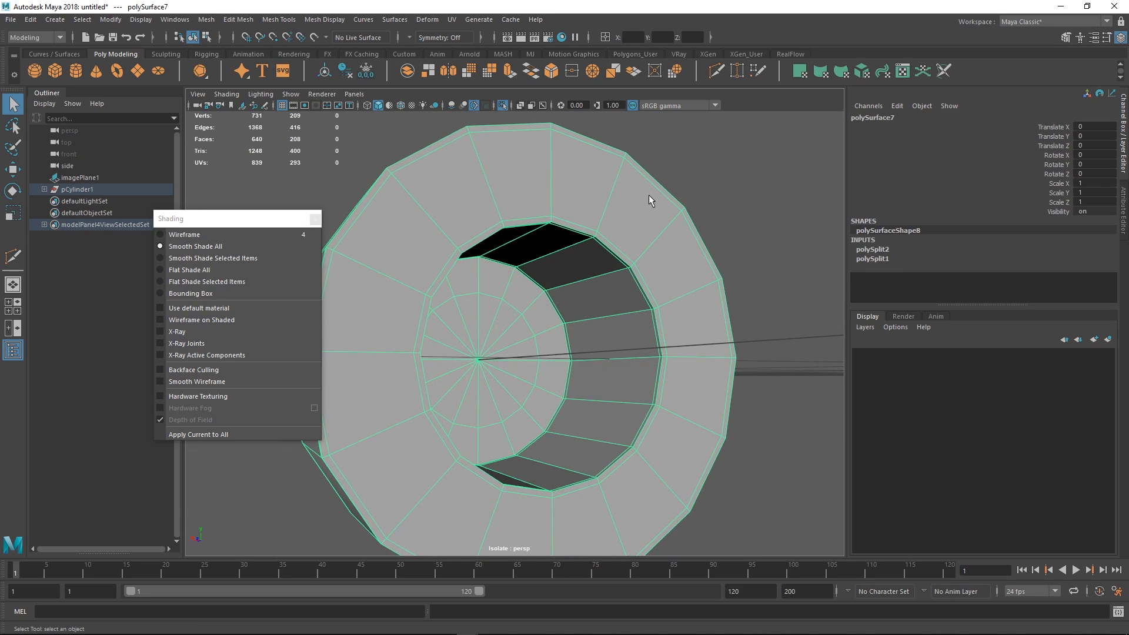
- Delete the collar's construction history and bring the whole model back into view
key(alt+shift+d)
key(ctrl+1)
alt+drag(637, 239, 668, 254)
click(634, 475)
- Select the long barrel tube behind the collar, isolate it and frame it
alt+drag(554, 349, 481, 302)
click(481, 302)
alt+right_drag(480, 302, 535, 282)
mouse_move(535, 282)
alt+mouse_down()
mouse_move(574, 296)
mouse_move(632, 237)
mouse_move(531, 267)
alt+mouse_up()
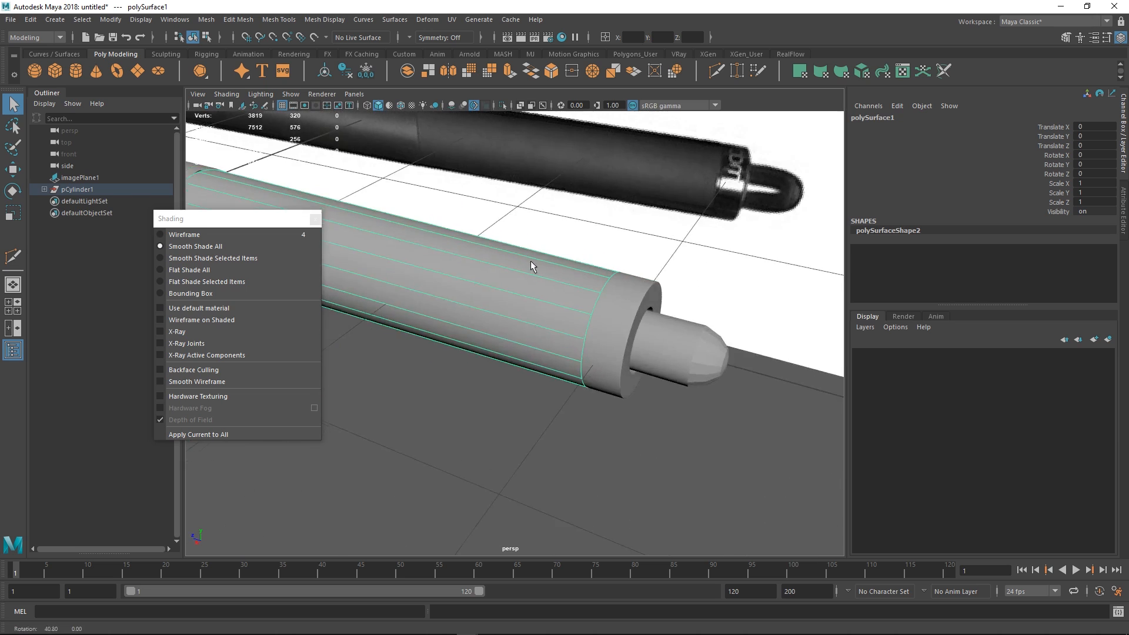
alt+right_drag(531, 267, 518, 274)
alt+middle_drag(541, 275, 696, 290)
key(ctrl+1)
key(f)
alt+drag(668, 310, 616, 327)
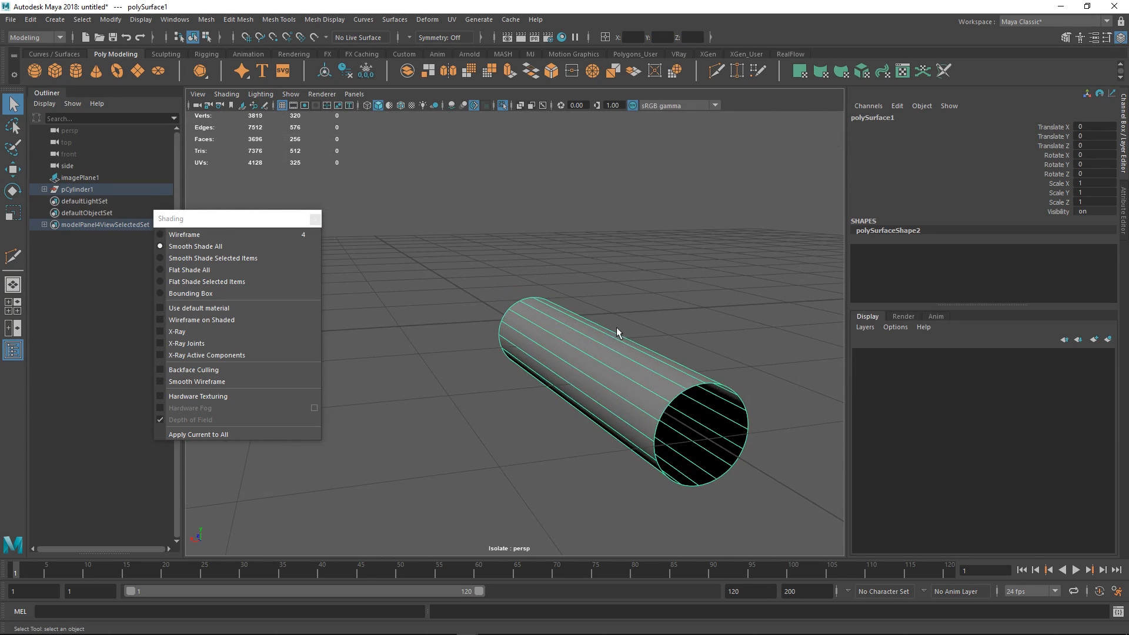
- Extrude the border edges at both open ends of the barrel tube inward with a Local Translate Z of about -0.005
click(680, 351)
double_click(680, 397)
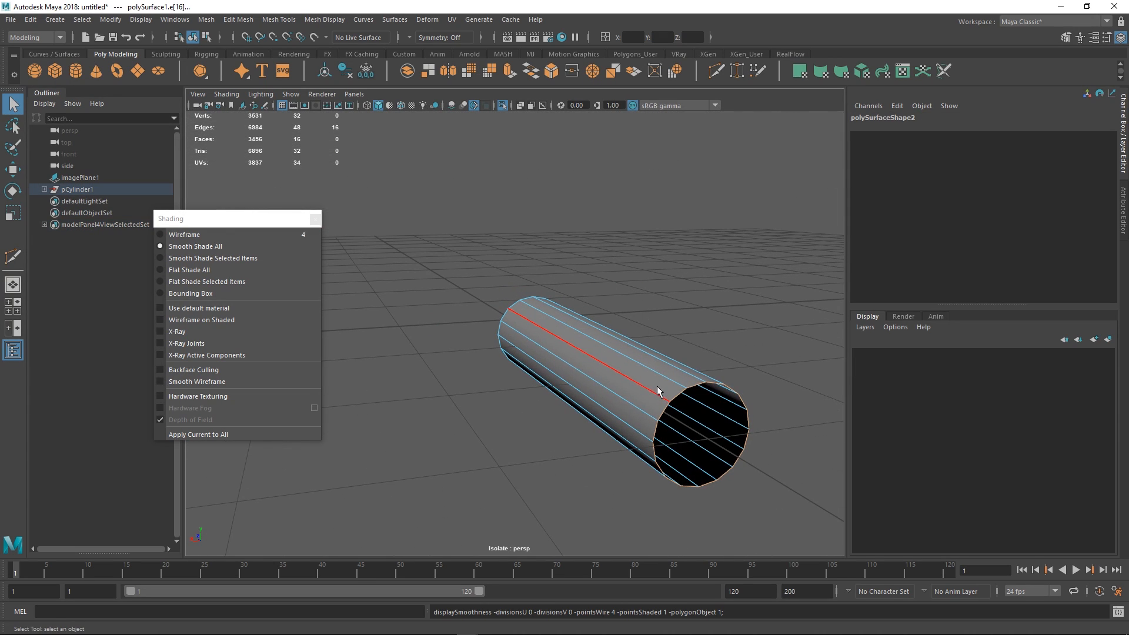
shift+double_click(507, 316)
alt+drag(509, 318, 612, 346)
key(ctrl+e)
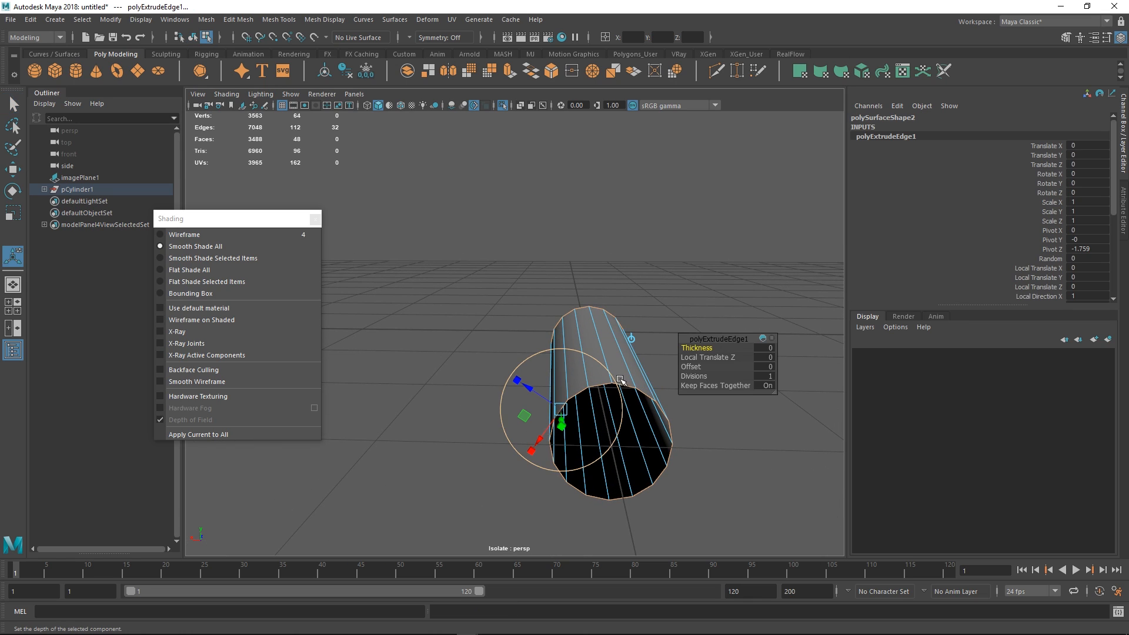
drag(533, 391, 517, 276)
alt+right_drag(516, 276, 655, 358)
alt+middle_drag(571, 259, 579, 324)
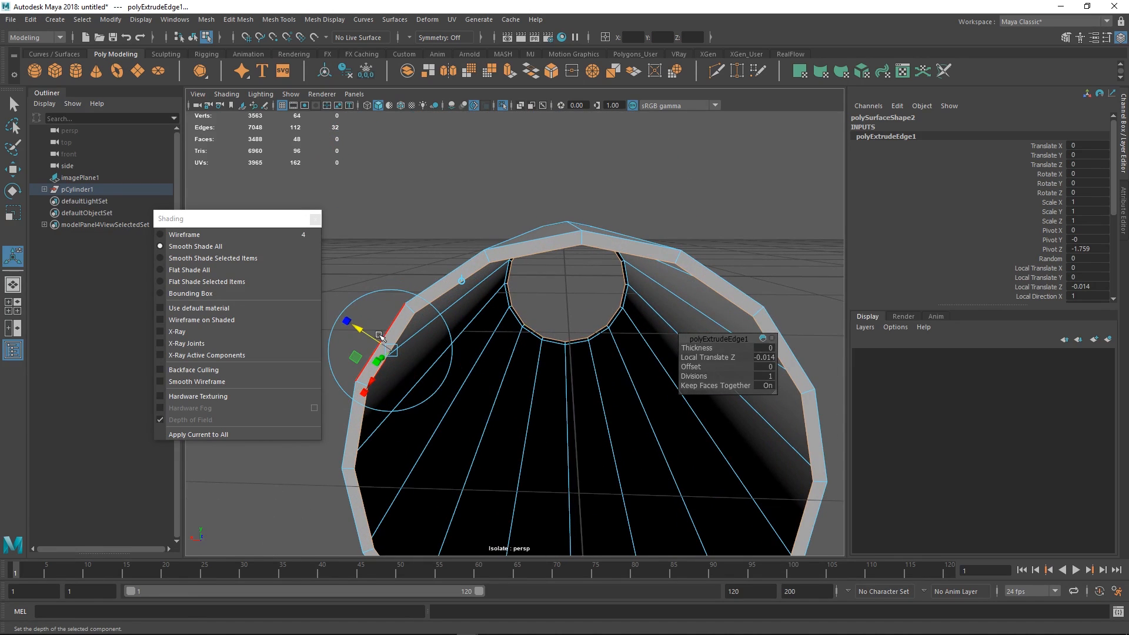
drag(380, 336, 352, 322)
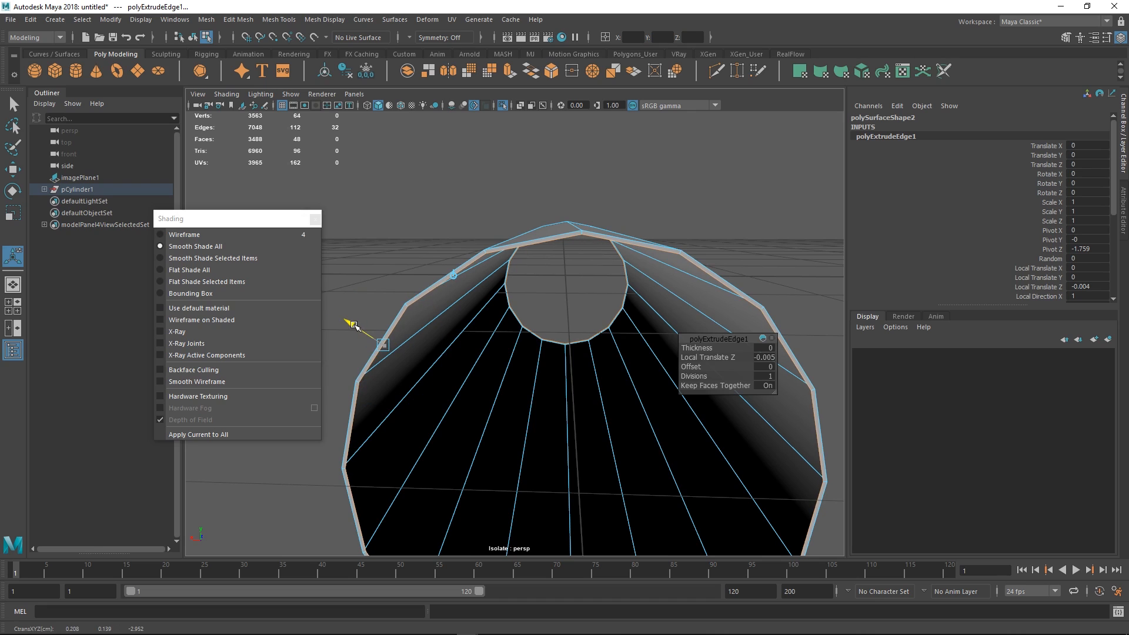
- Extrude the barrel tube's rims a second time toward the axis to form ring-shaped end walls at both ends
key(ctrl+e)
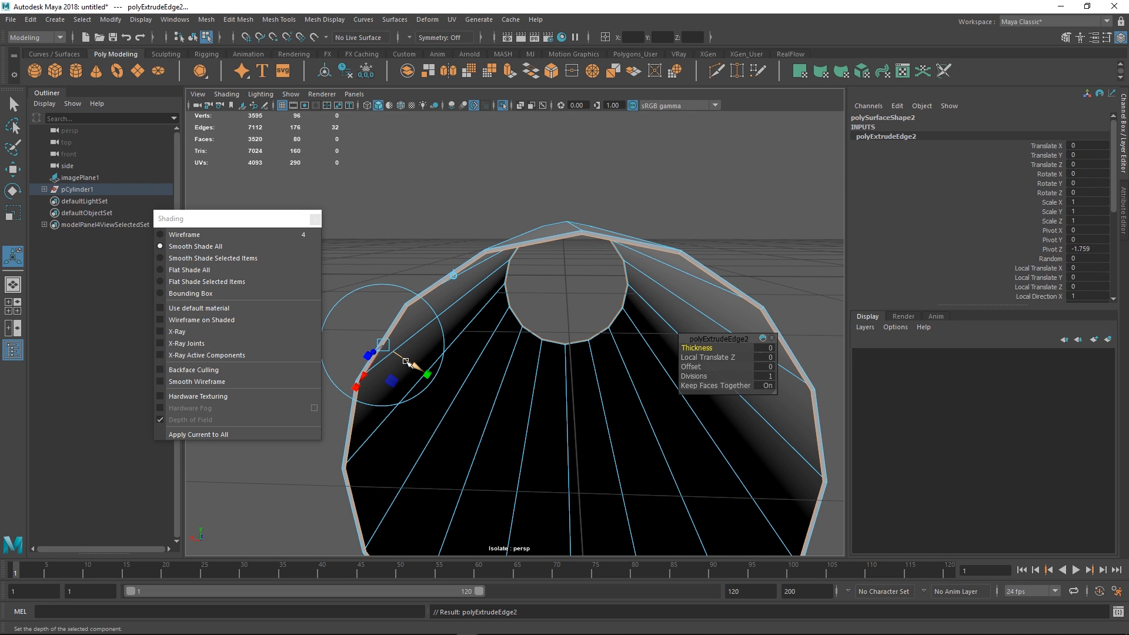
drag(409, 363, 468, 335)
key(q)
- Connect the barrel's lengthwise edges with three segments, sliding the outer loops close to the two ends and keeping one at mid-length
click(494, 272)
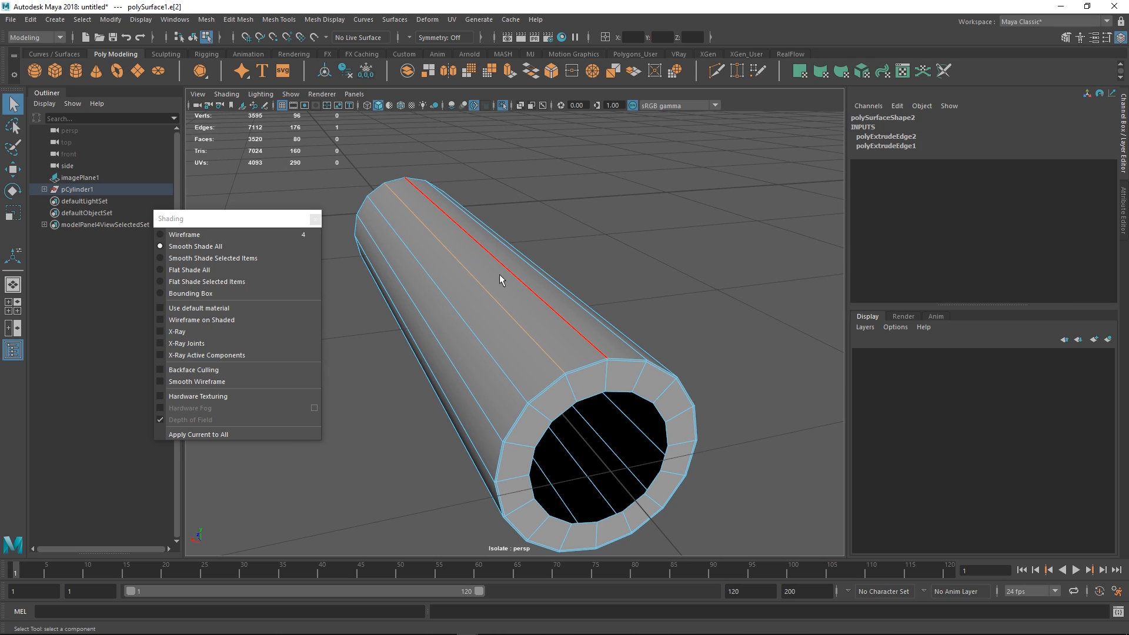
shift+right_drag(504, 277, 489, 481)
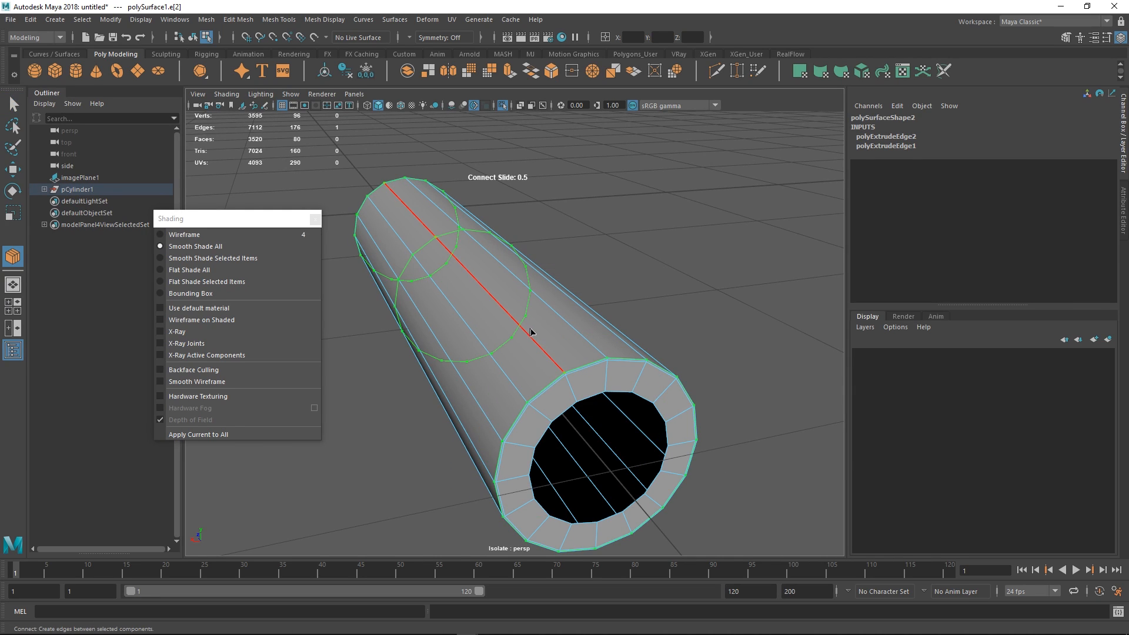
ctrl+shift+right_drag(531, 328, 474, 328)
middle_drag(492, 337, 427, 331)
alt+drag(449, 351, 493, 331)
middle_drag(493, 278, 494, 295)
ctrl+shift+right_drag(496, 300, 497, 269)
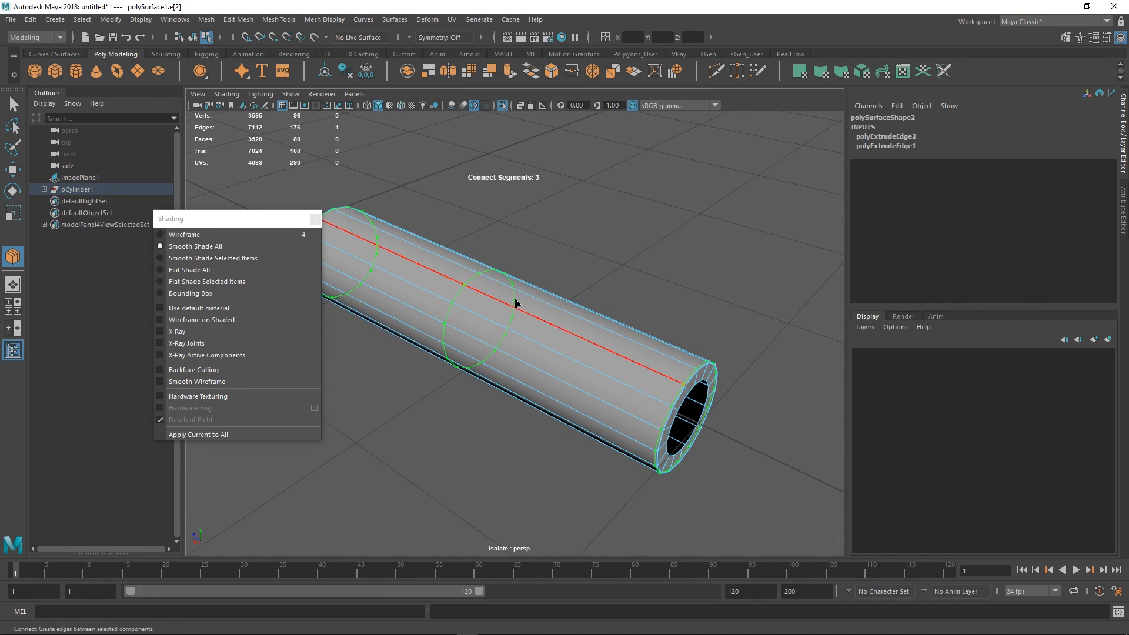
alt+drag(517, 303, 489, 285)
key(q)
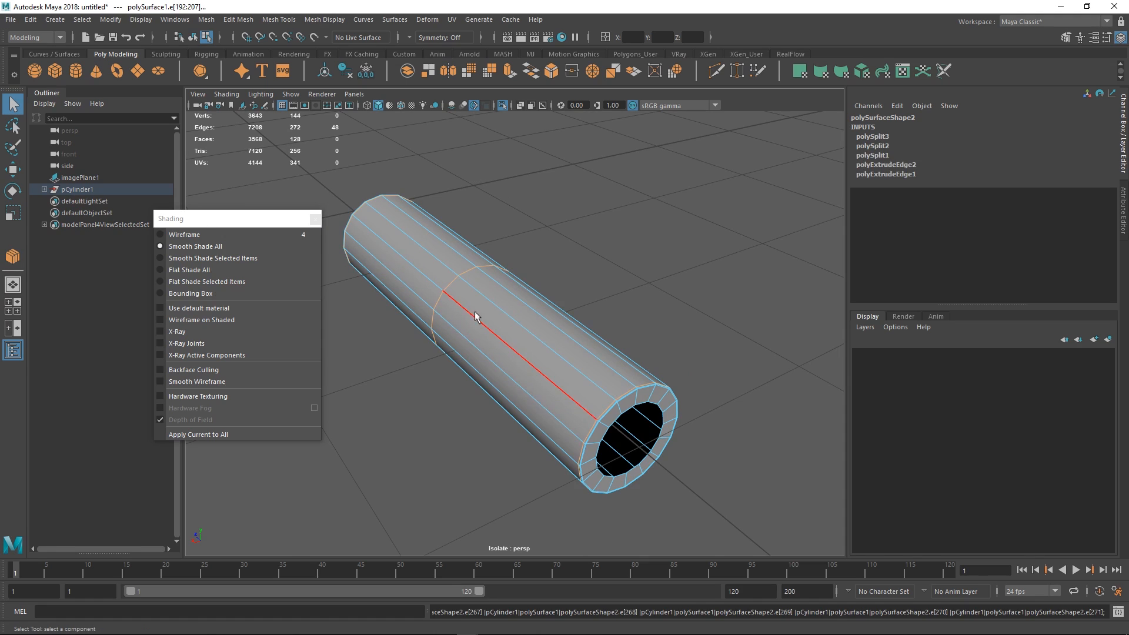
- Show the barrel tube with smooth preview and bring the whole model back into view
key(F8)
click(590, 307)
click(560, 375)
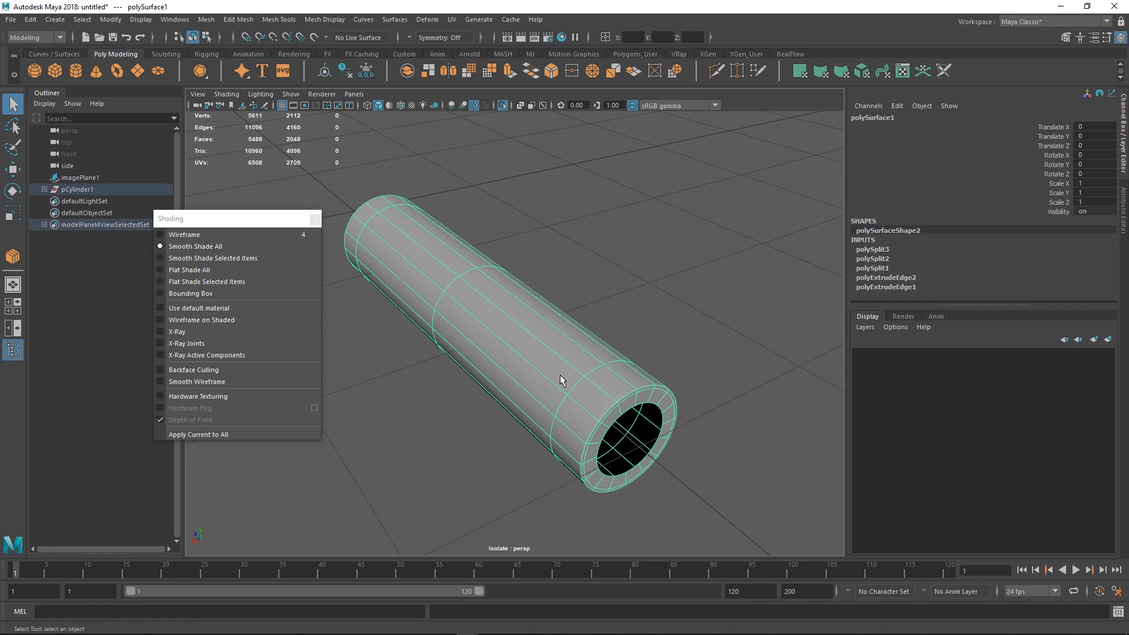
key(ctrl+1)
alt+drag(565, 376, 578, 404)
click(663, 482)
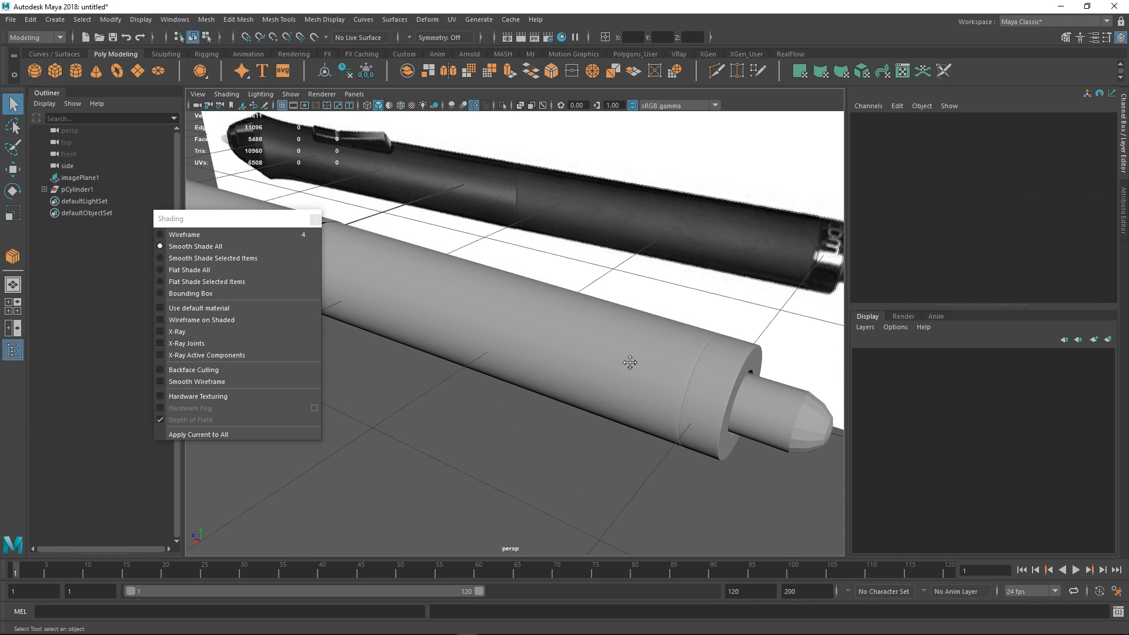
- Turn on smooth preview for the rounded tip protruding from the collar
alt+drag(630, 360, 574, 343)
alt+right_drag(574, 343, 516, 335)
mouse_move(516, 335)
alt+middle_down()
mouse_move(523, 325)
mouse_move(505, 331)
alt+middle_up()
click(632, 356)
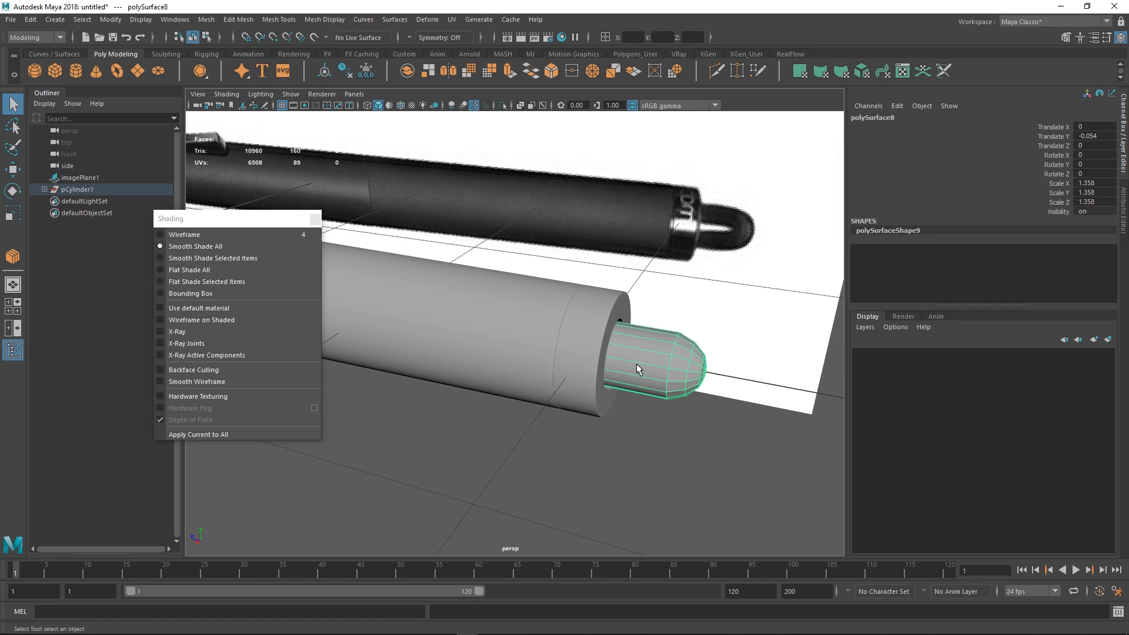
key(3)
click(620, 403)
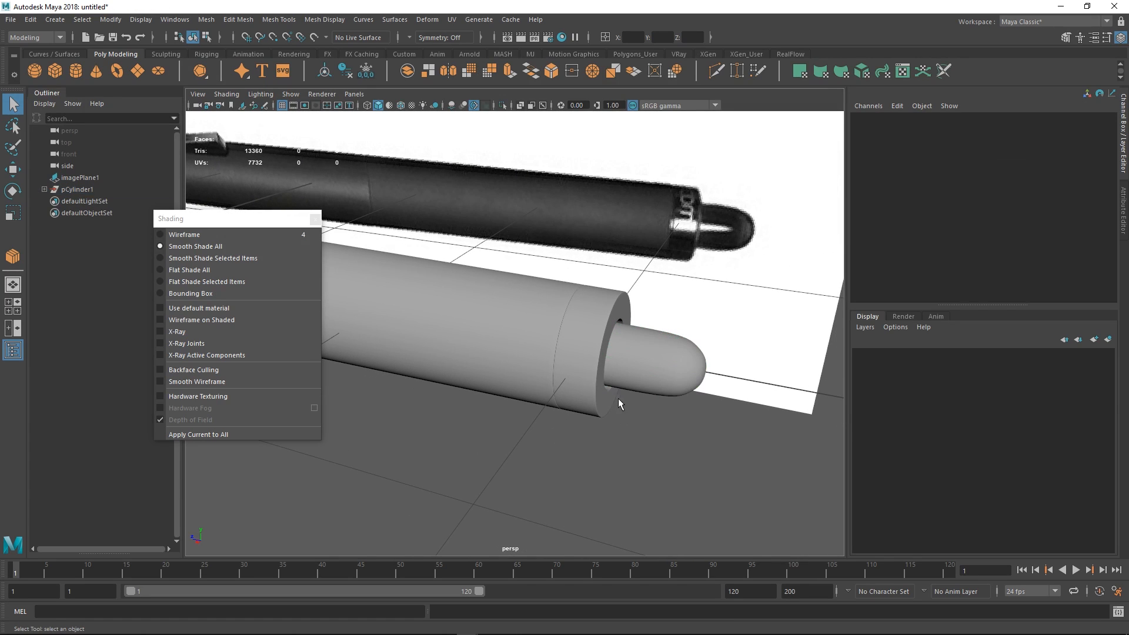
- Scale the supporting loops near the collar's front and rear edges toward each other along the collar's length
click(582, 352)
key(1)
scroll(566, 340, up, 5)
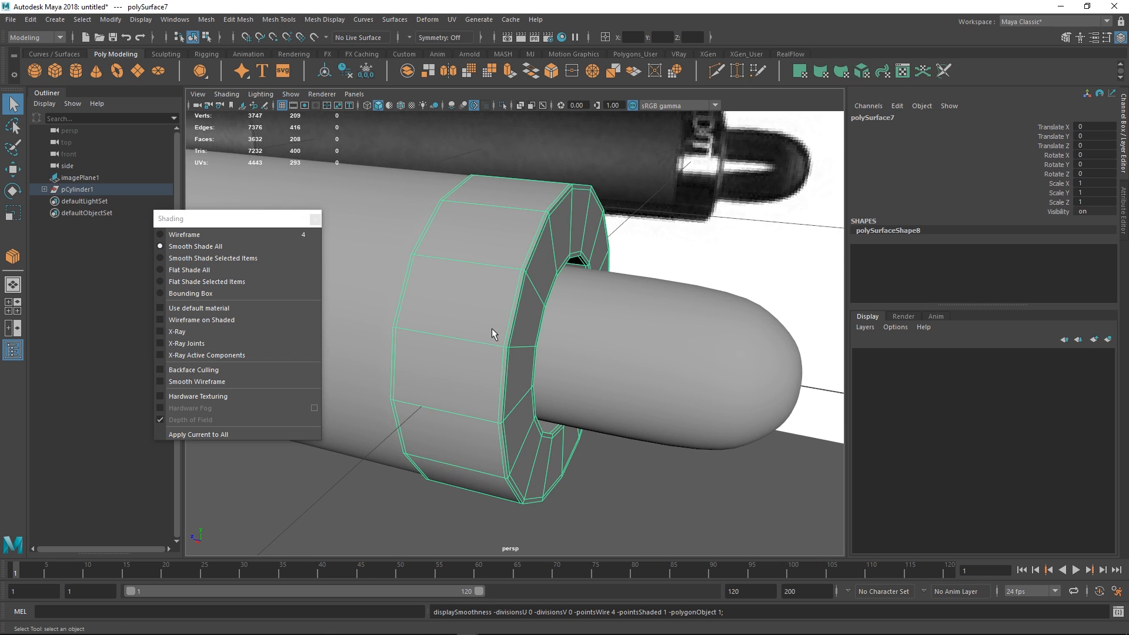
right_drag(491, 328, 491, 294)
click(489, 288)
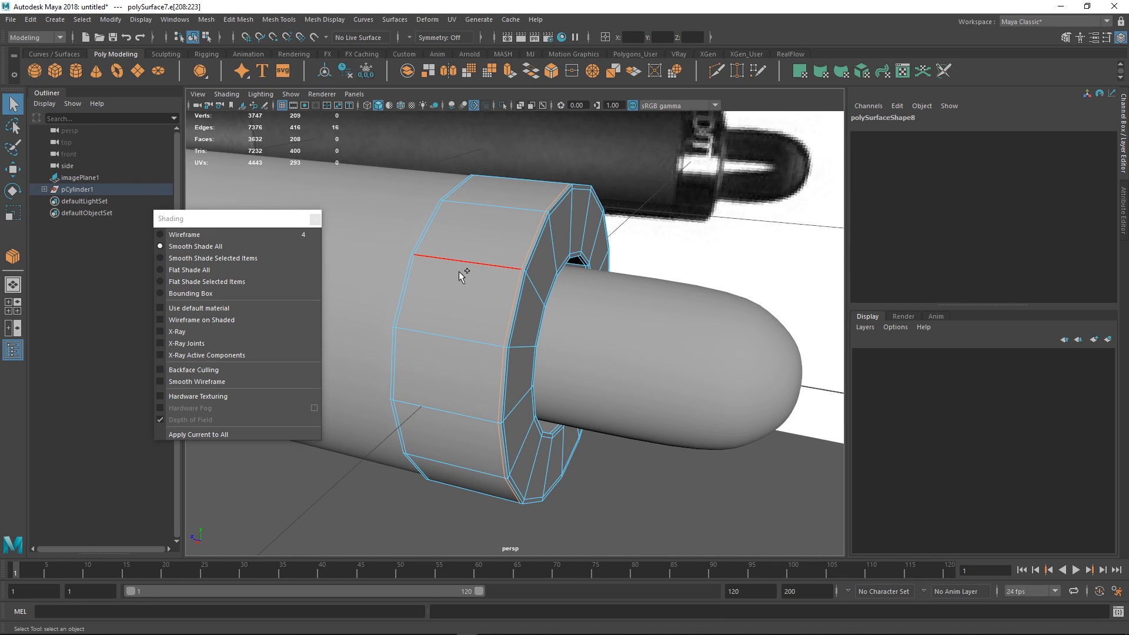
shift+double_click(405, 288)
key(r)
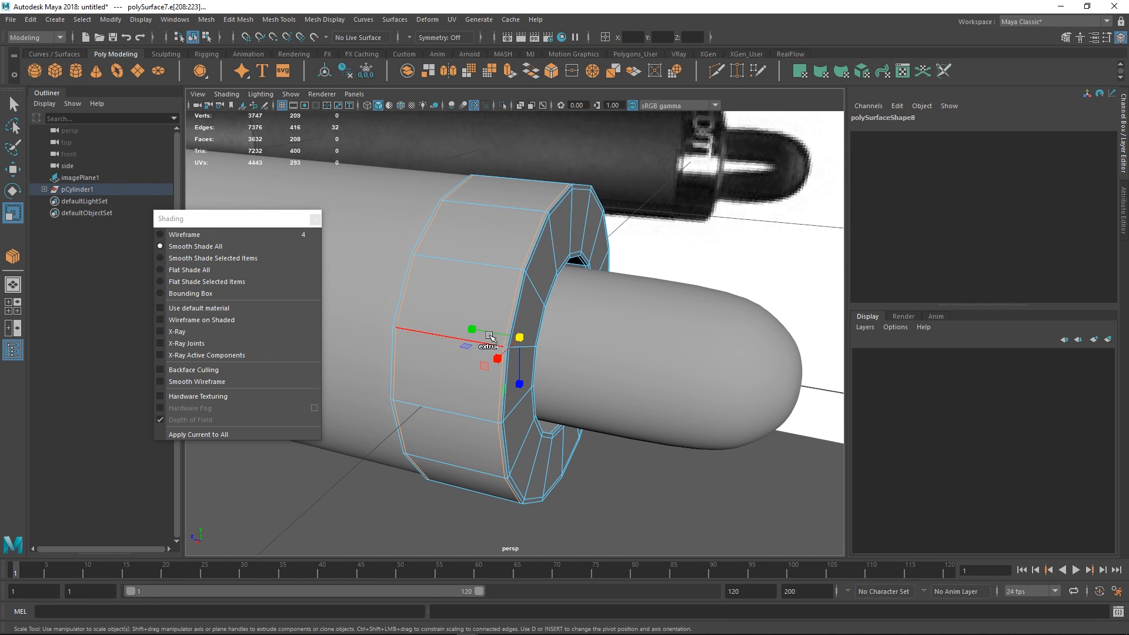
drag(469, 328, 478, 331)
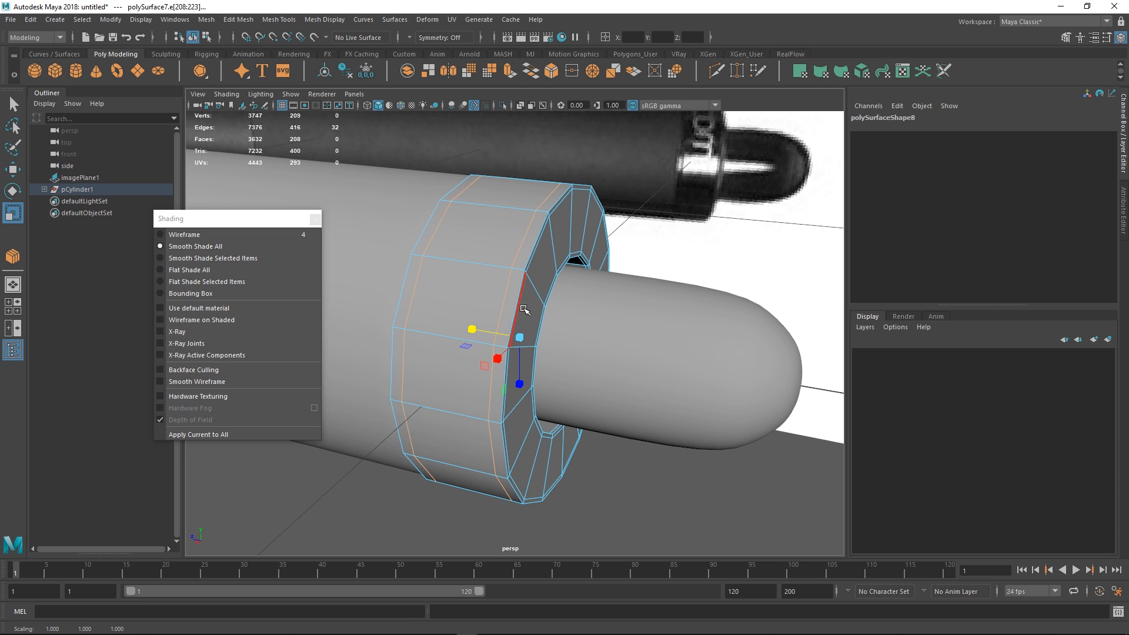
- Return the collar to object selection and display it with smooth preview
alt+drag(524, 309, 536, 312)
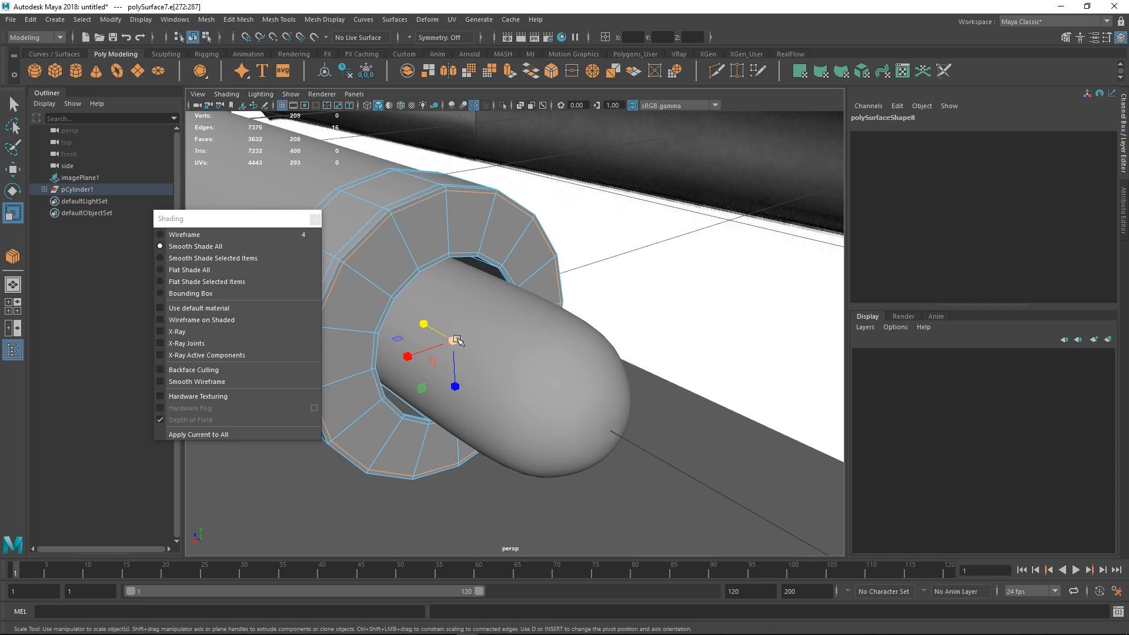
right_drag(457, 341, 494, 232)
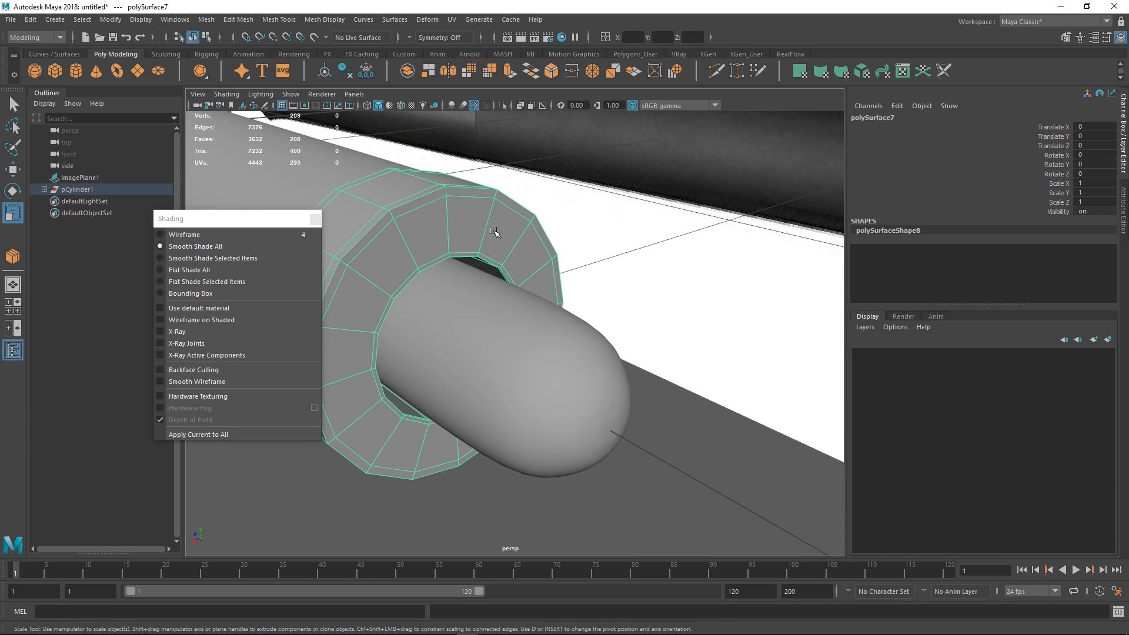
click(590, 514)
alt+drag(590, 515, 466, 390)
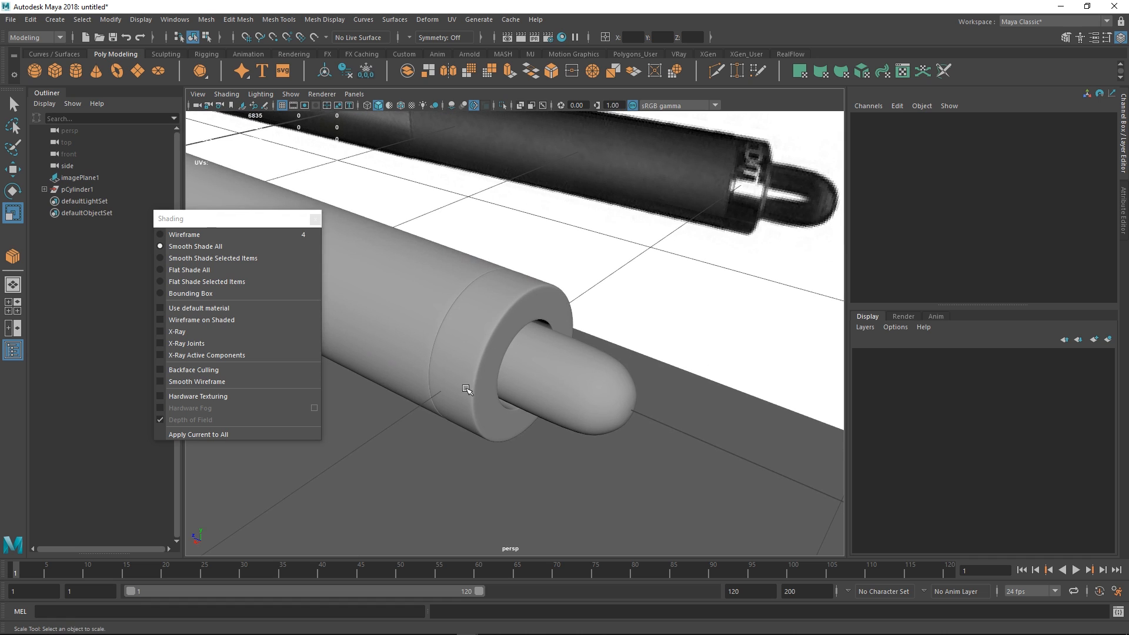
- Isolate the flared tube at the pen's other end and extrude its open chamfered rim inward into a ring-shaped end wall
alt+drag(532, 300, 552, 327)
click(593, 298)
key(ctrl+1)
key(F10)
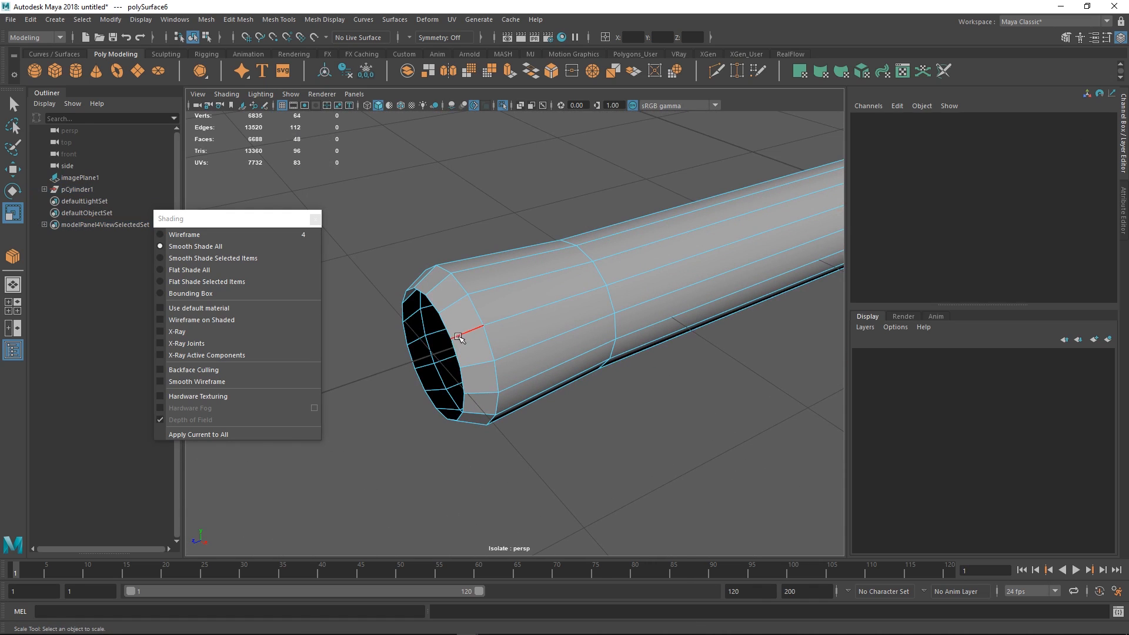
double_click(456, 354)
alt+drag(456, 353, 388, 383)
key(ctrl+e)
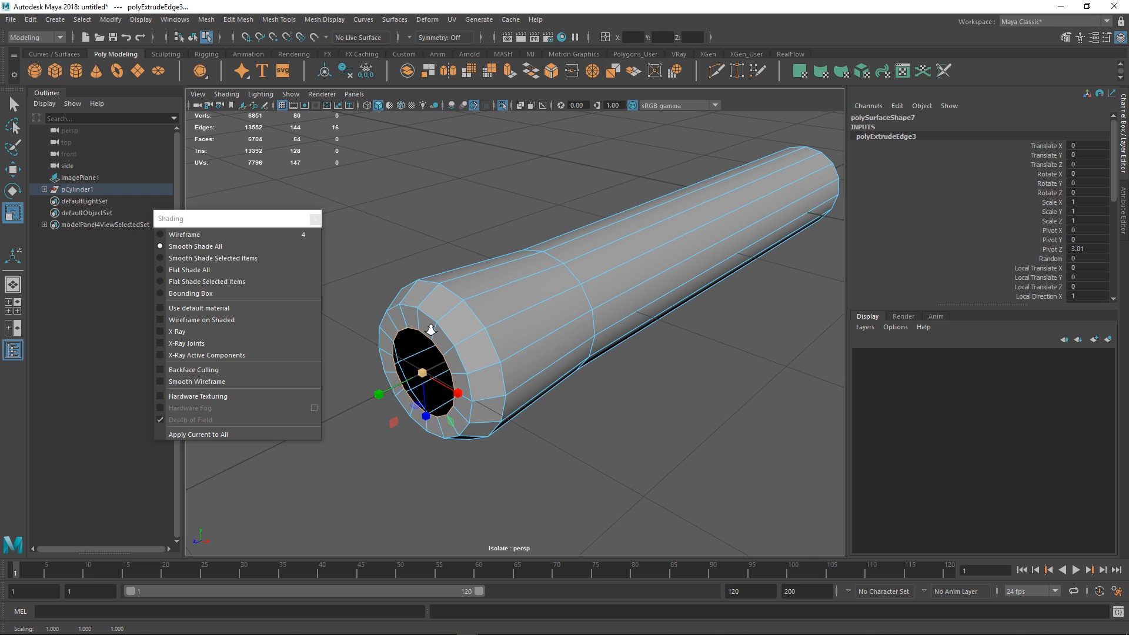
alt+right_drag(431, 331, 499, 333)
alt+drag(499, 333, 539, 330)
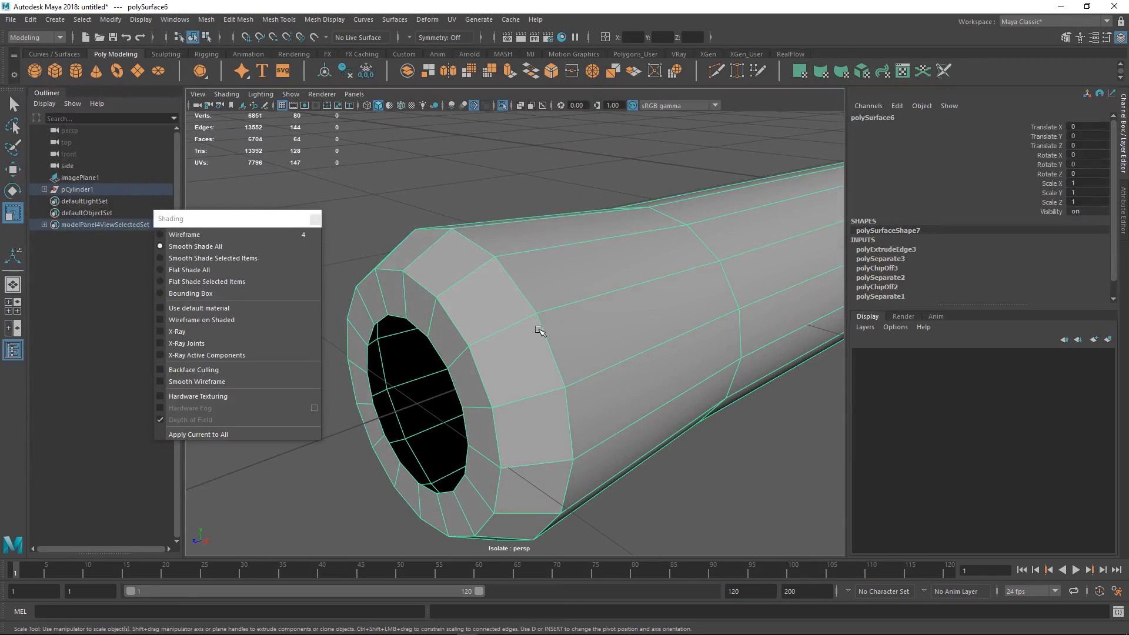
- Delete the flared tube's construction history and insert supporting edge loops along both sides of the chamfer's outer edge
key(alt+shift+d)
key(ctrl+shift+x)
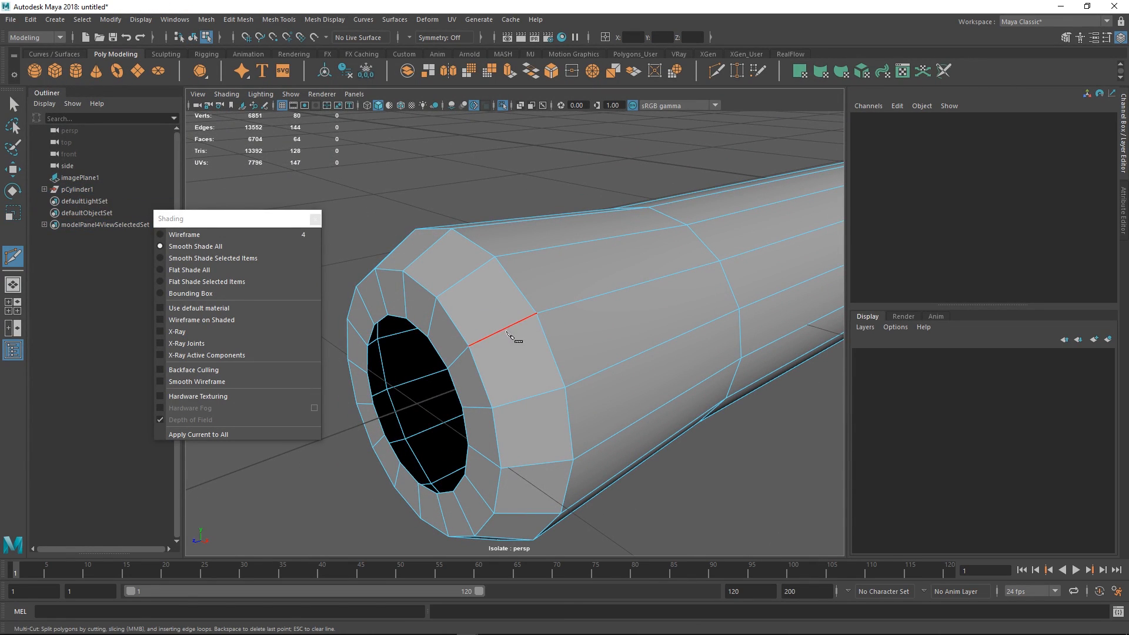
alt+right_drag(507, 333, 470, 374)
alt+drag(470, 374, 513, 319)
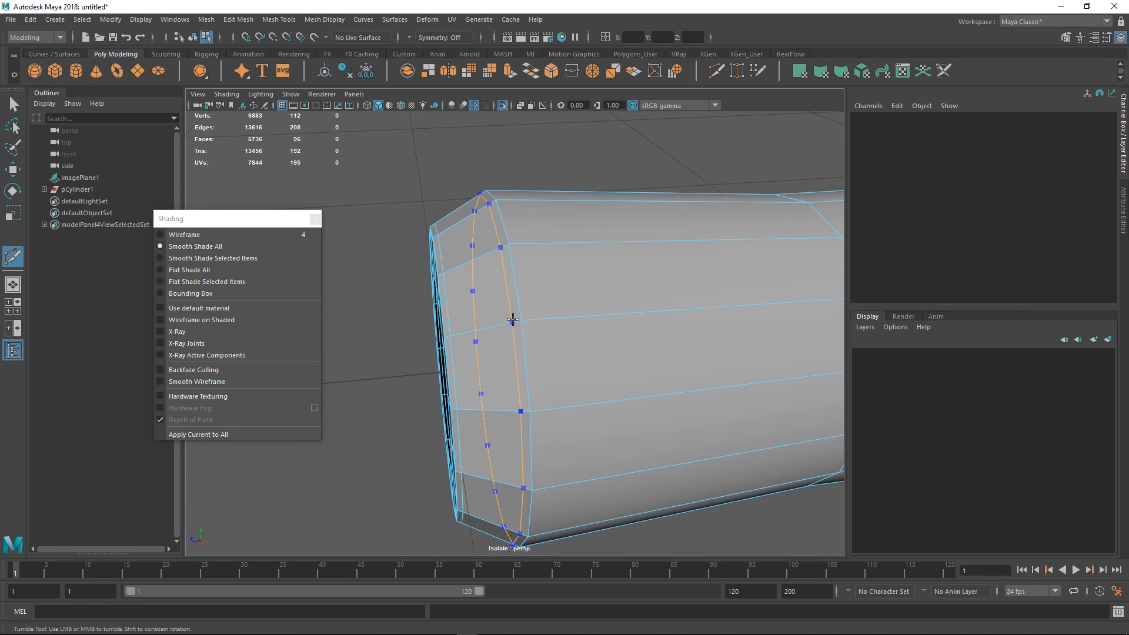
ctrl+click(526, 319)
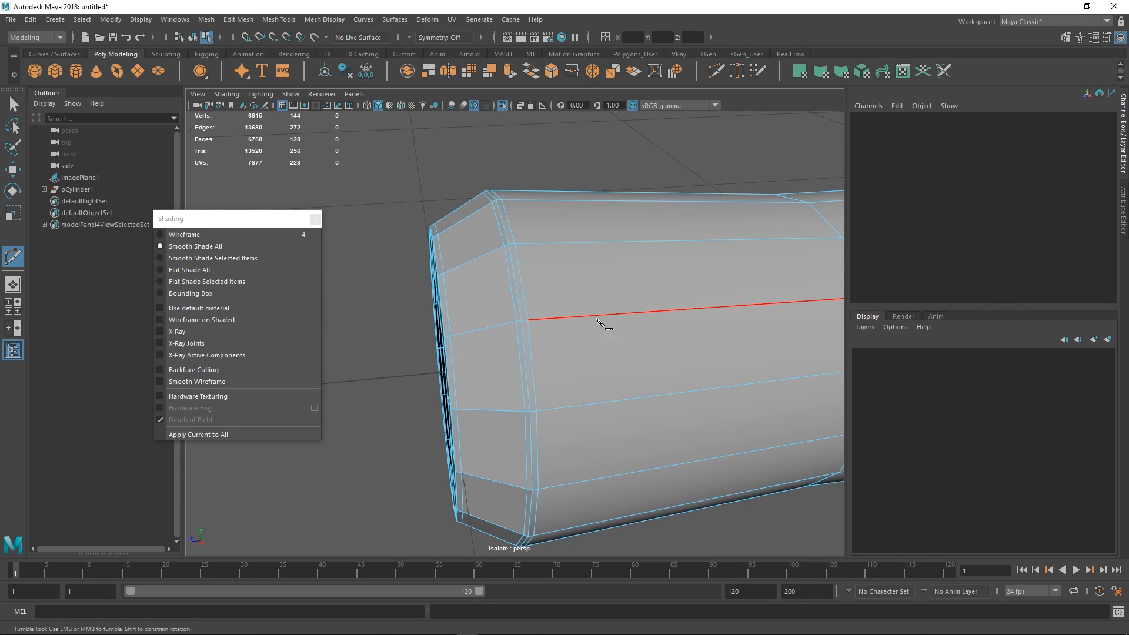
- Insert edge loops on both sides of the bend where the flare meets the straight tube, and preview the tube smoothed
alt+drag(603, 325, 551, 320)
ctrl+click(660, 307)
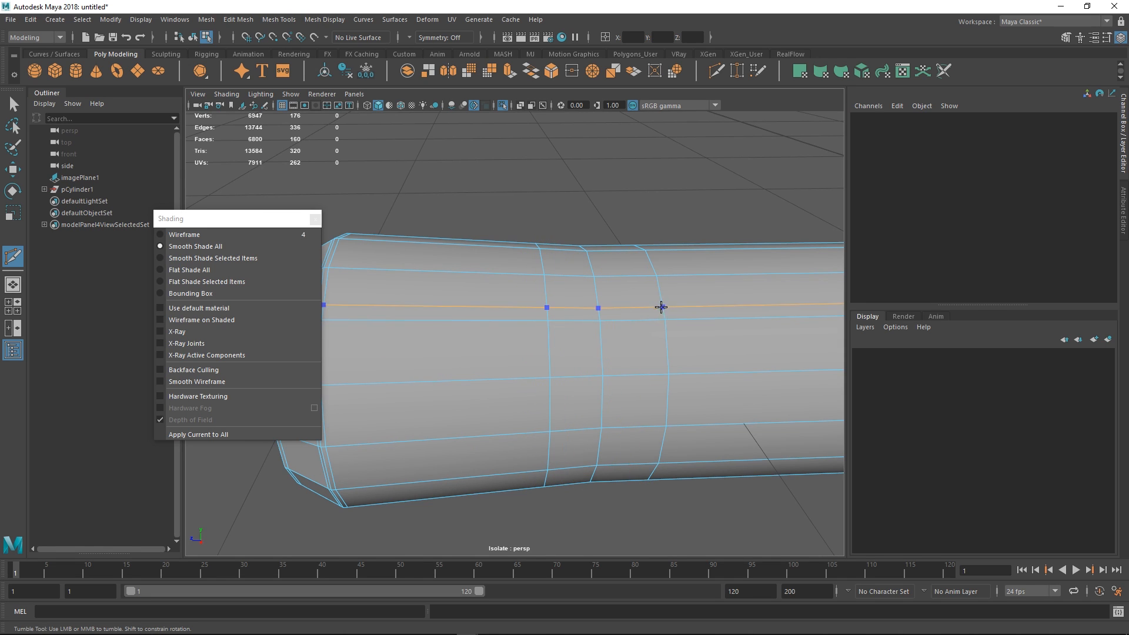
key(q)
right_drag(616, 337, 493, 304)
key(3)
click(656, 221)
click(589, 330)
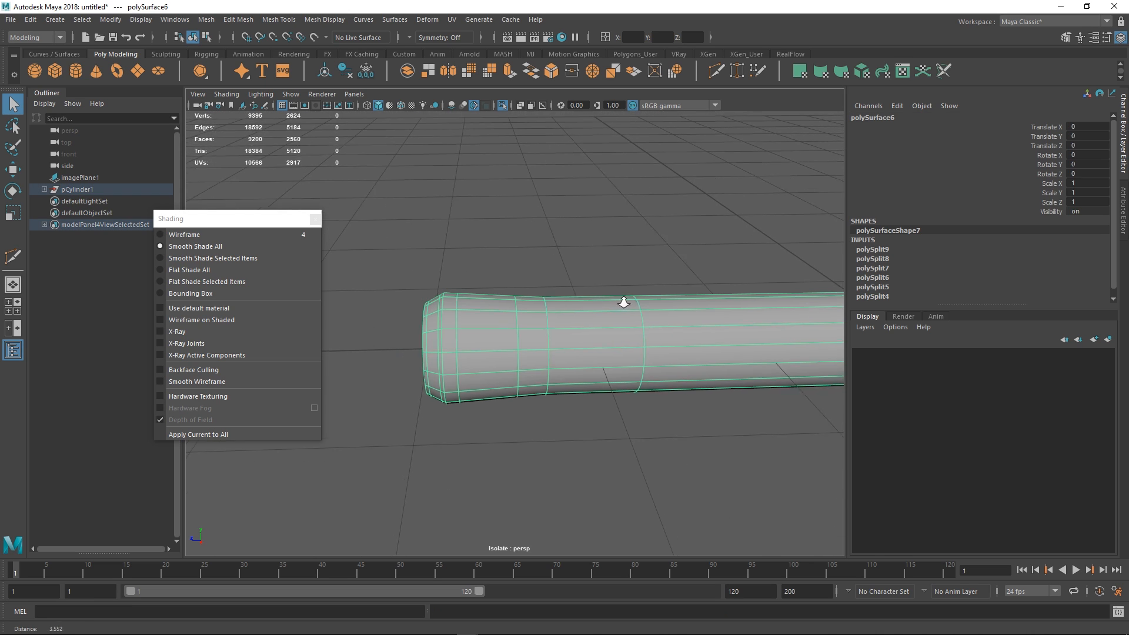
- Delete the flared tube's construction history and check the part in and out of isolation from its straight end
mouse_move(622, 302)
alt+right_down()
mouse_move(547, 300)
mouse_move(635, 321)
alt+right_up()
alt+drag(635, 320, 588, 336)
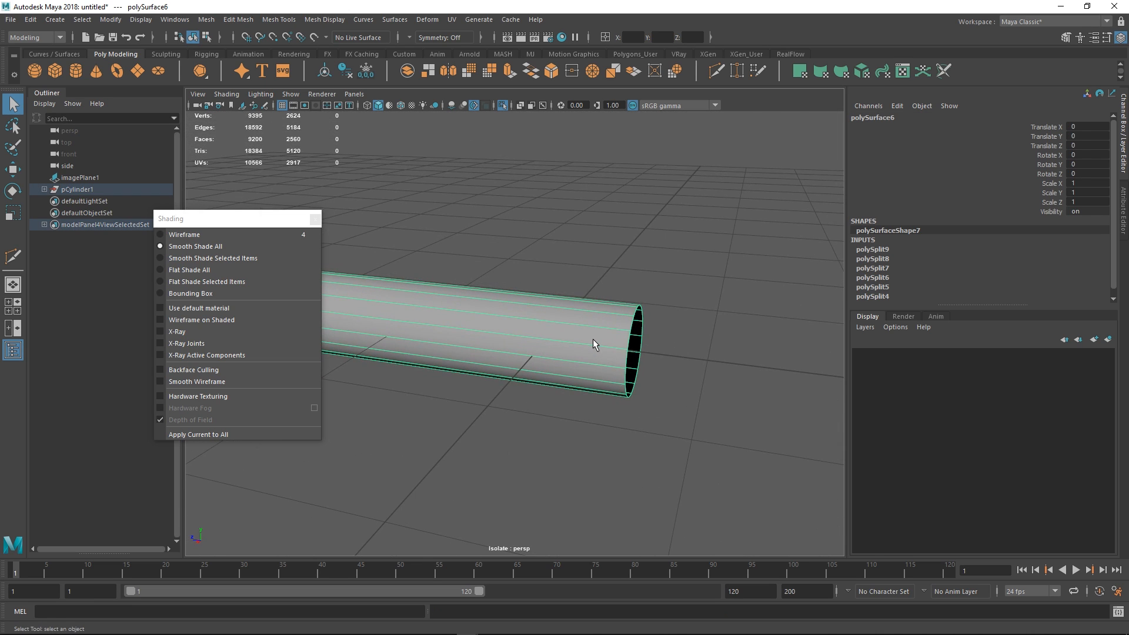
key(ctrl+1)
key(ctrl+1)
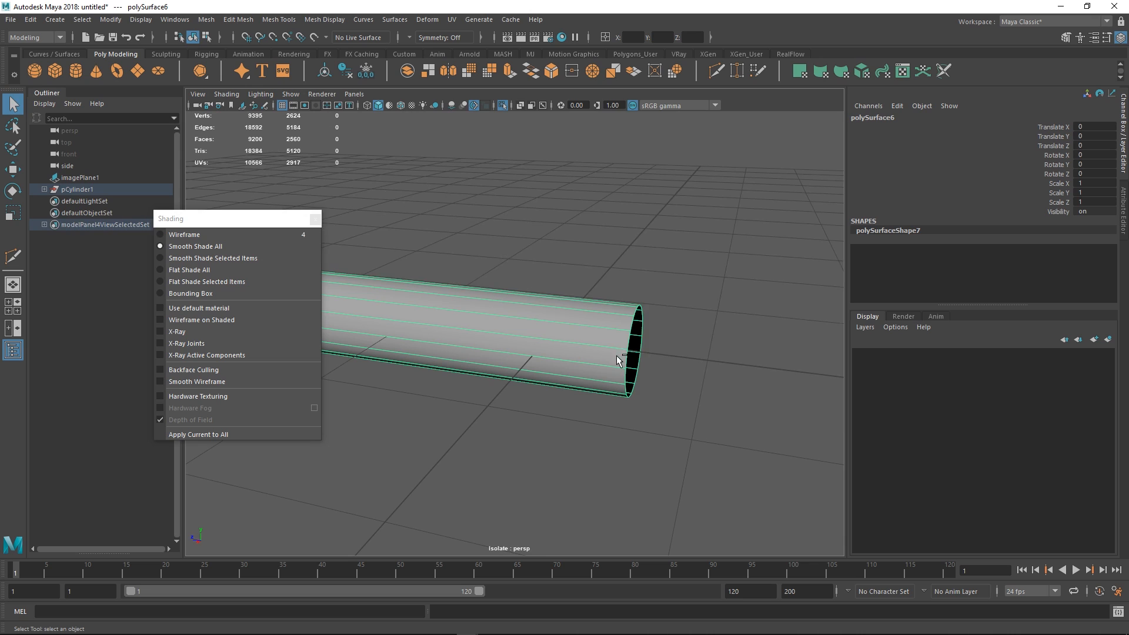
- Turn off the tube's smooth preview and extrude the border edges at its straight open end inward into a ring-shaped wall
scroll(611, 355, up, 5)
right_drag(608, 348, 606, 296)
key(1)
double_click(615, 318)
key(ctrl+e)
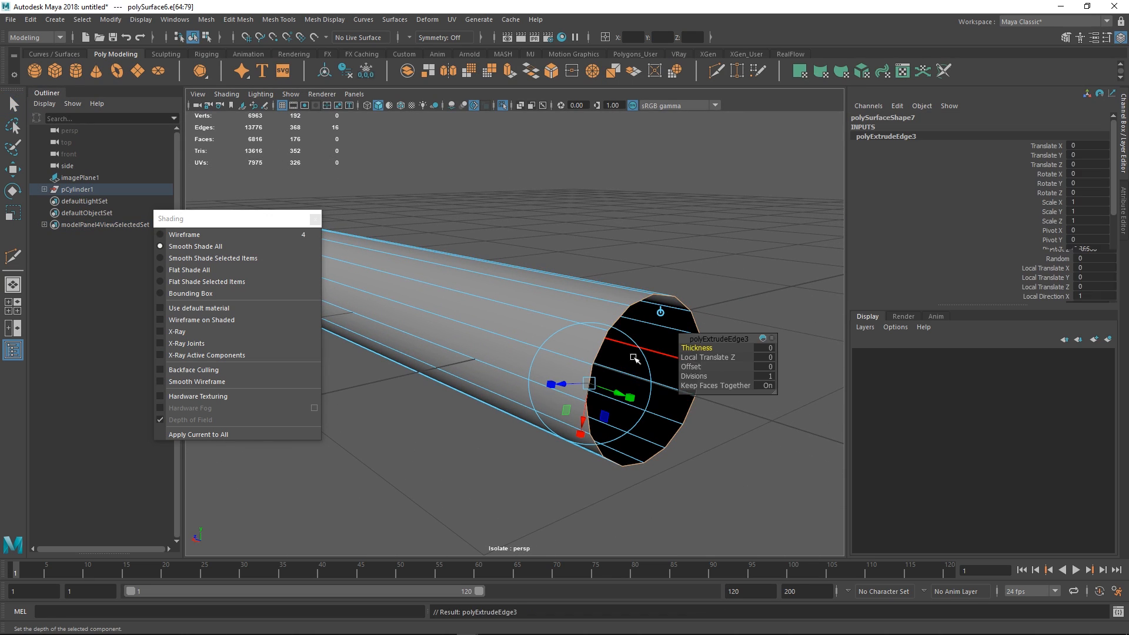
drag(568, 386, 595, 386)
right_drag(599, 337, 647, 296)
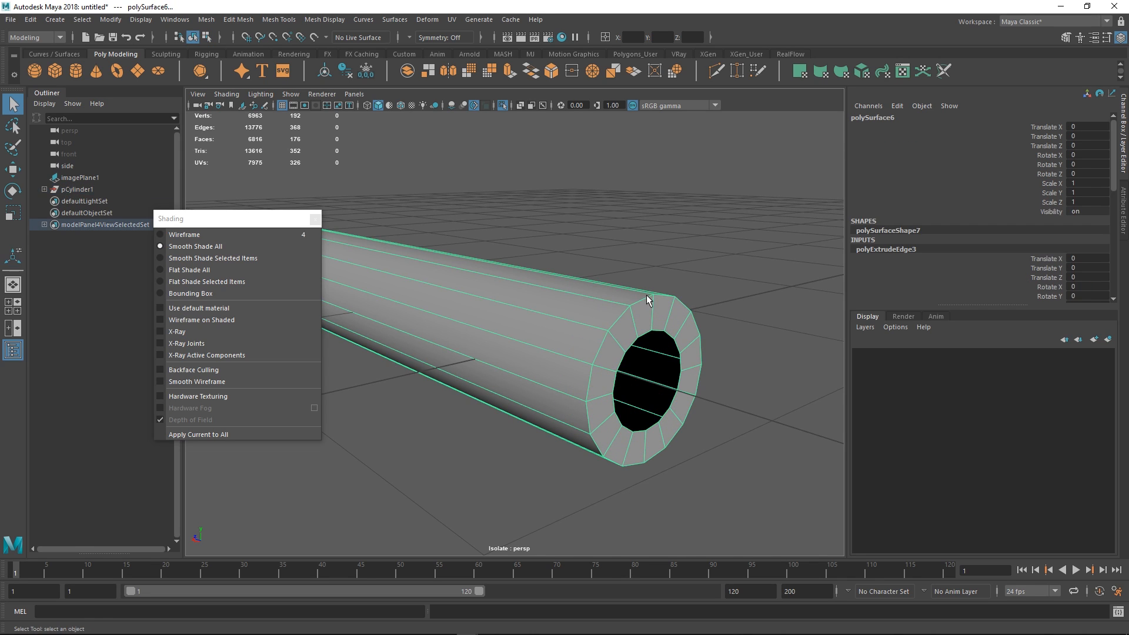
- Clear the tube's construction history and compare its newly closed-in end with and without smooth preview
key(3)
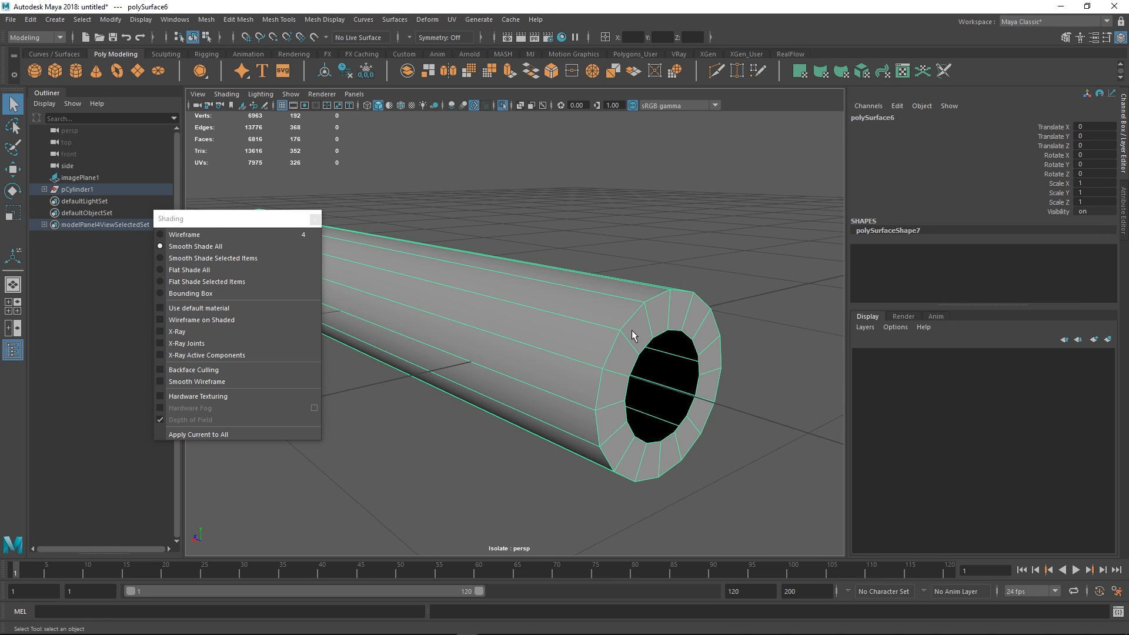
key(1)
key(3)
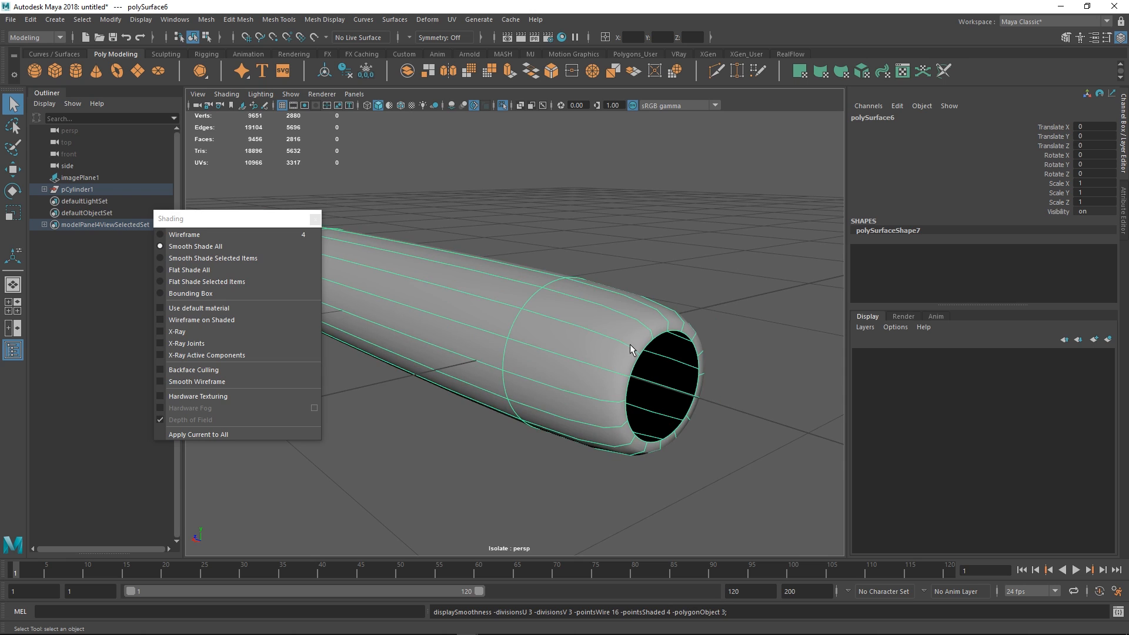
key(1)
- Turn off the tube's smooth preview and start Multi-Cut at its ring-shaped end
alt+right_drag(646, 343, 596, 325)
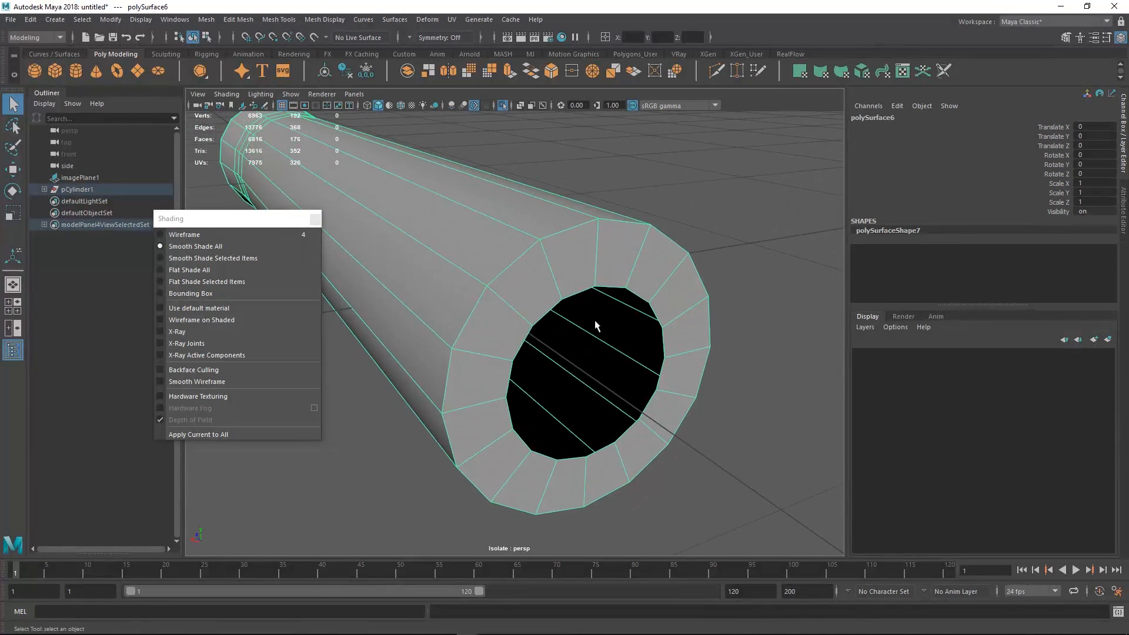
key(ctrl+shift+x)
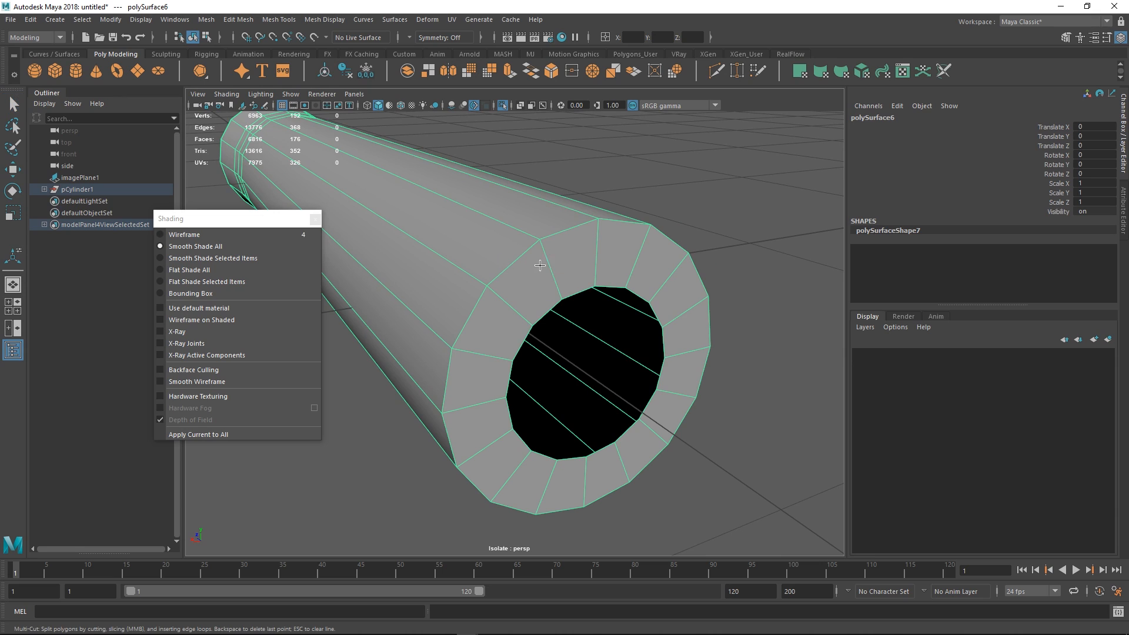
mouse_move(587, 276)
alt+right_down()
mouse_move(595, 293)
mouse_move(571, 288)
alt+right_up()
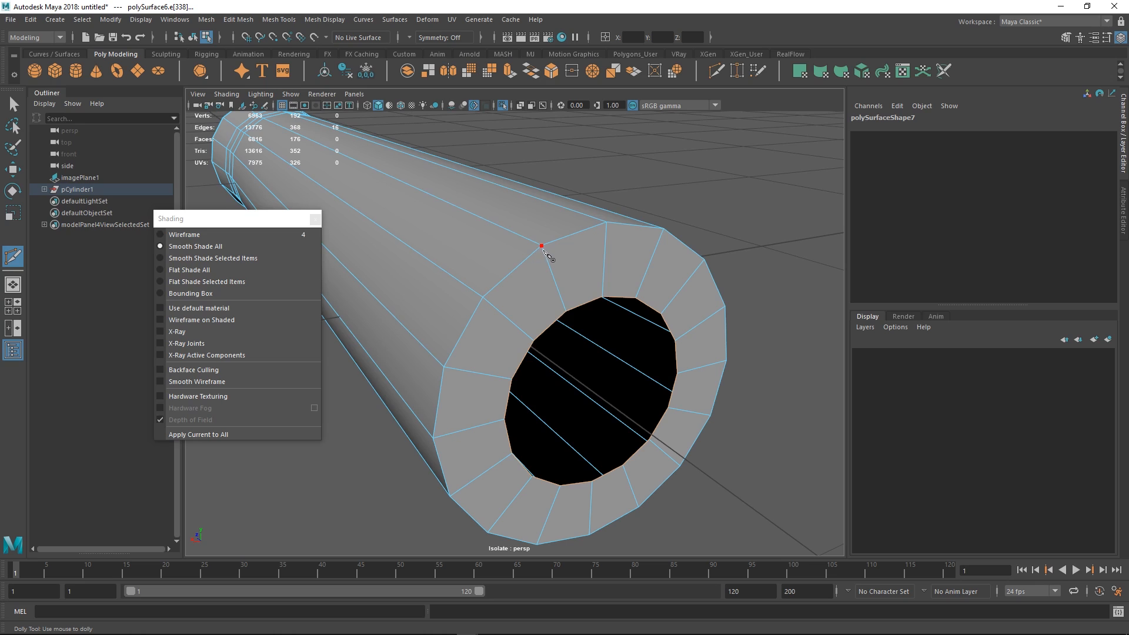
alt+drag(550, 265, 504, 249)
alt+right_drag(504, 249, 563, 263)
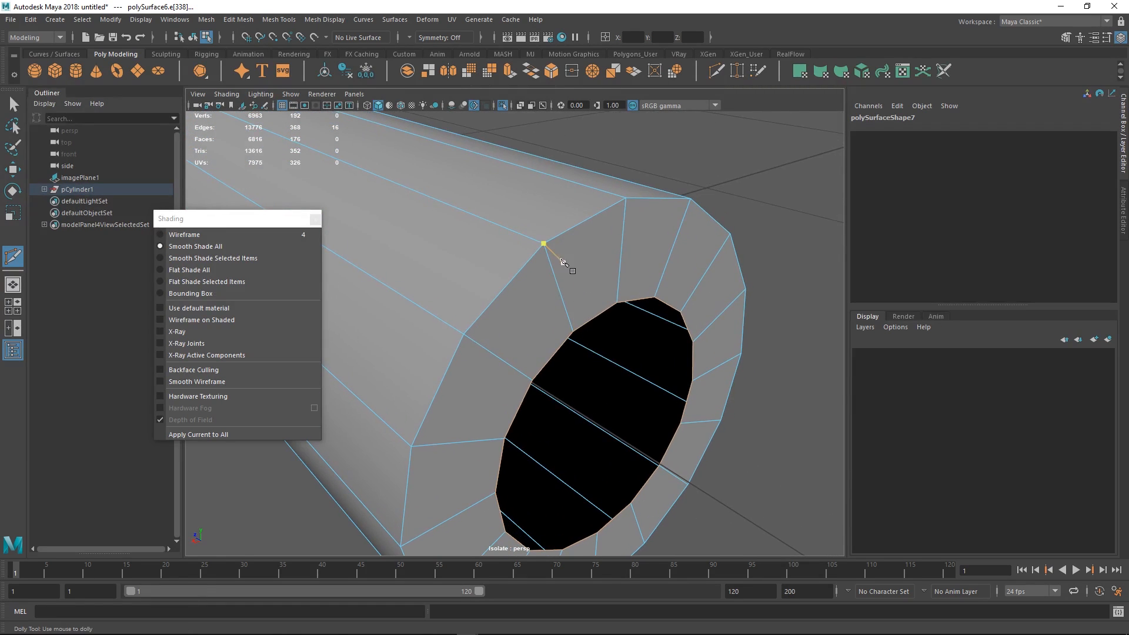
click(543, 244)
key(3)
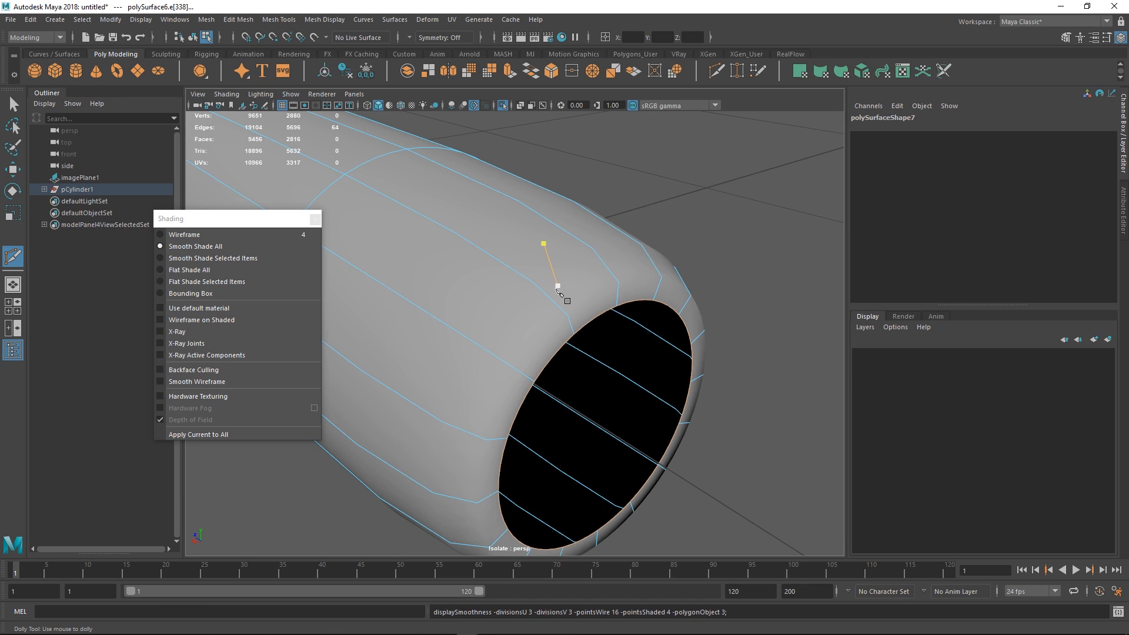
key(1)
key(3)
key(1)
key(3)
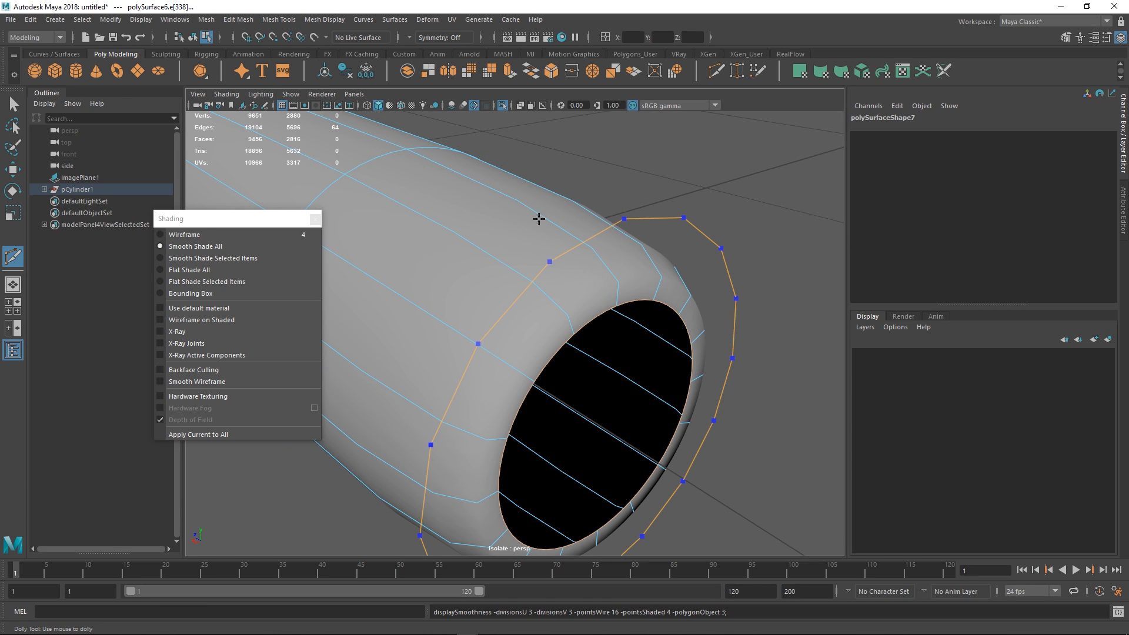
ctrl+click(574, 251)
key(ctrl+z)
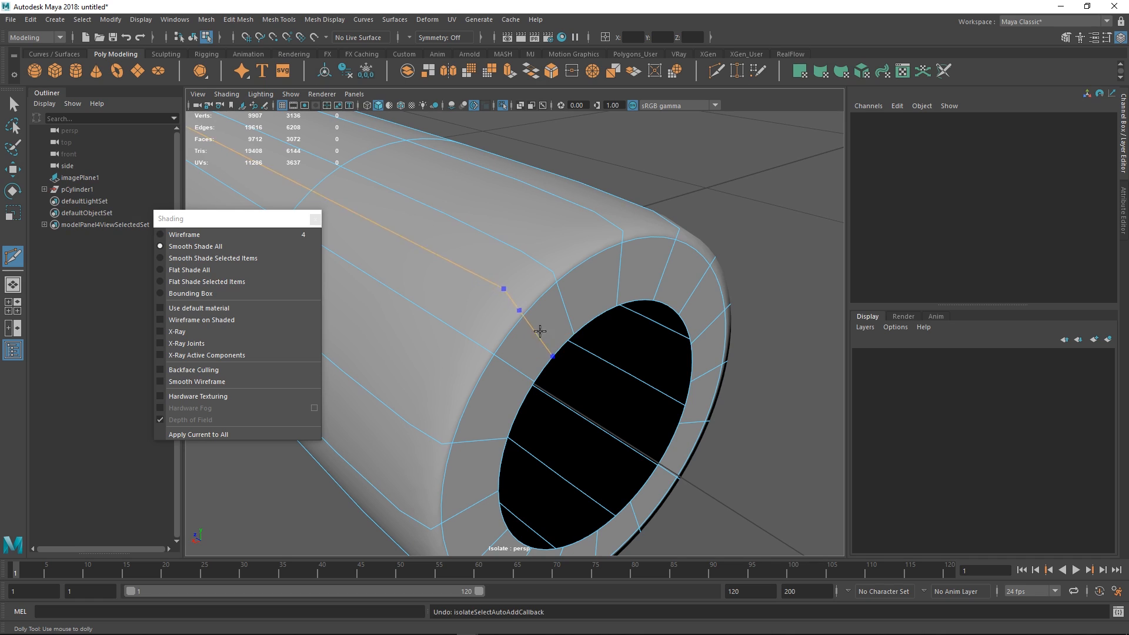
key(1)
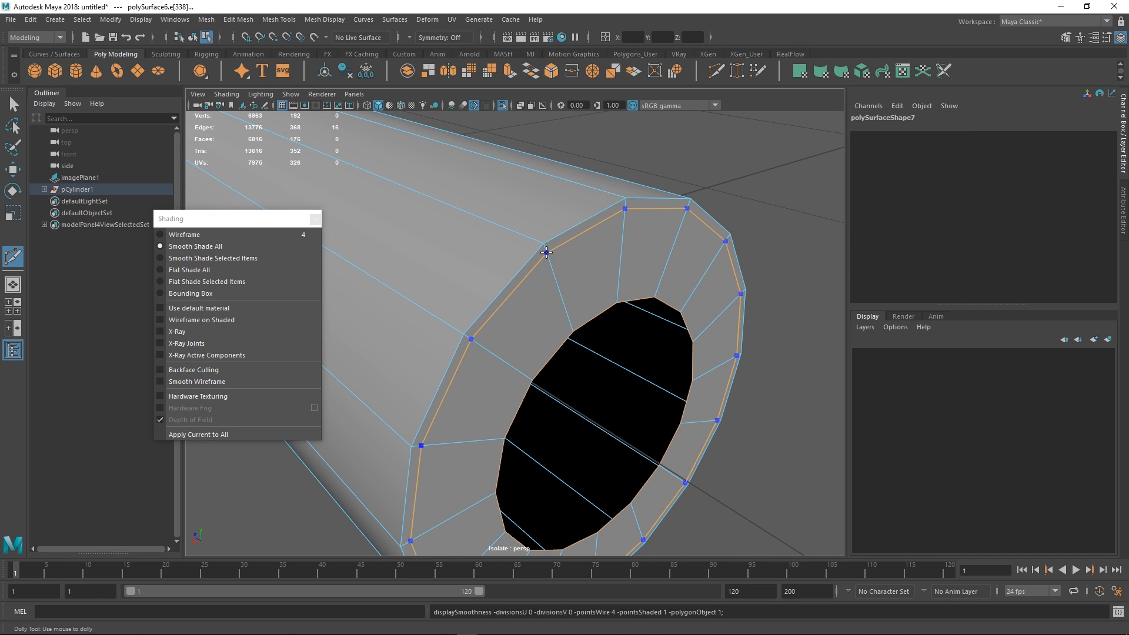
- Insert supporting edge loops close to the outer rim of the tube's ring-shaped end
ctrl+click(542, 247)
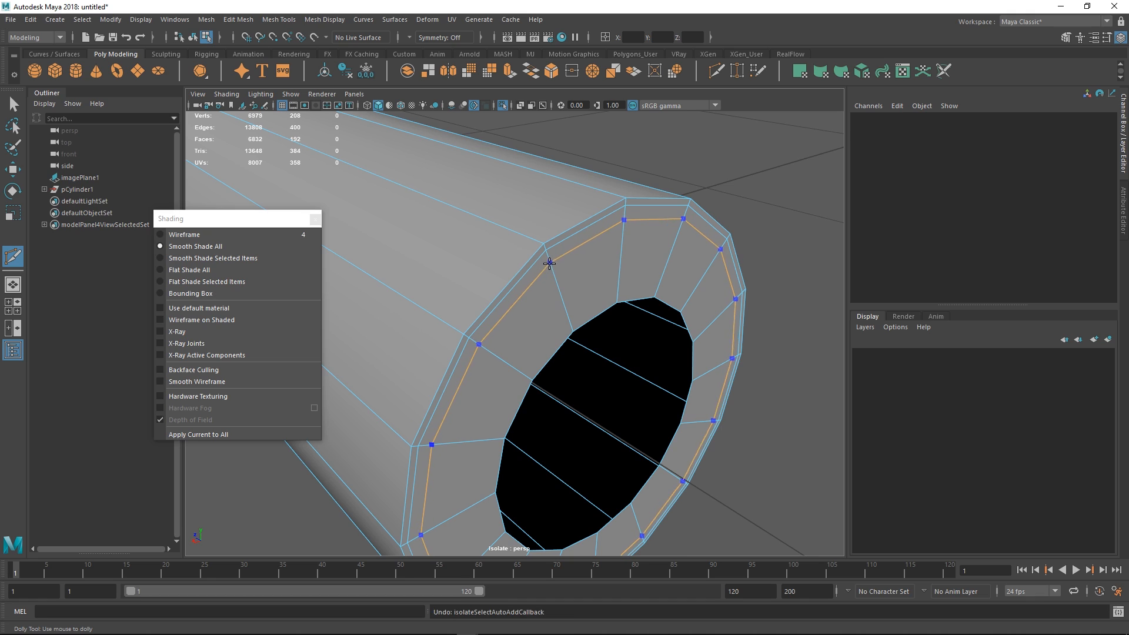
key(ctrl+z)
ctrl+click(547, 257)
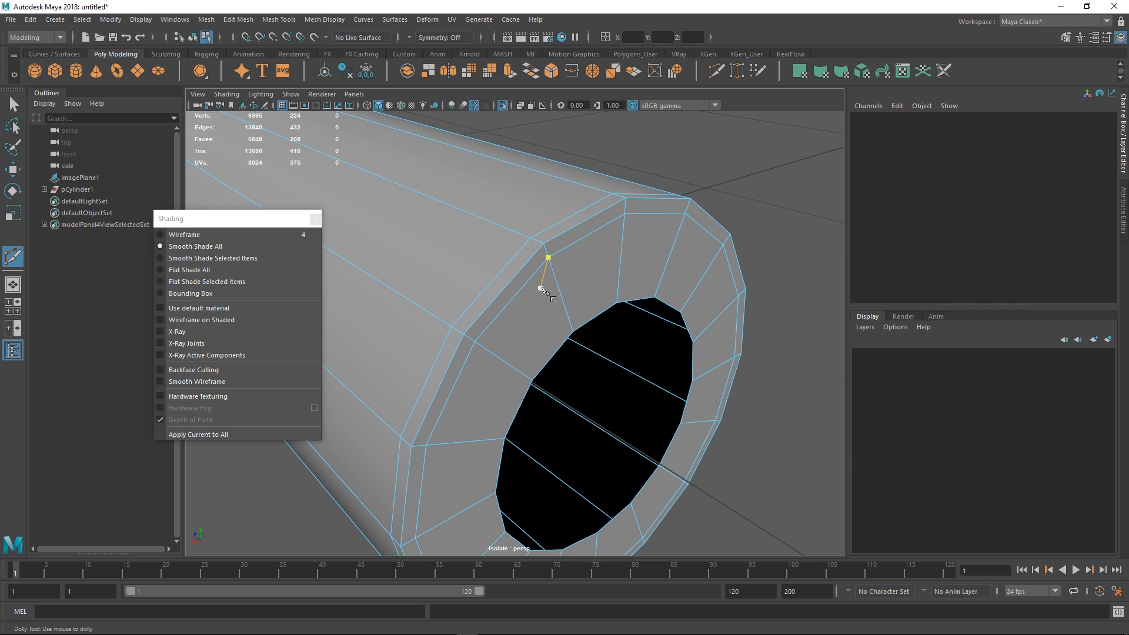
- Return the tube to object mode, preview it smoothed and delete its construction history
key(w)
right_drag(540, 287, 590, 241)
key(3)
key(alt+shift+d)
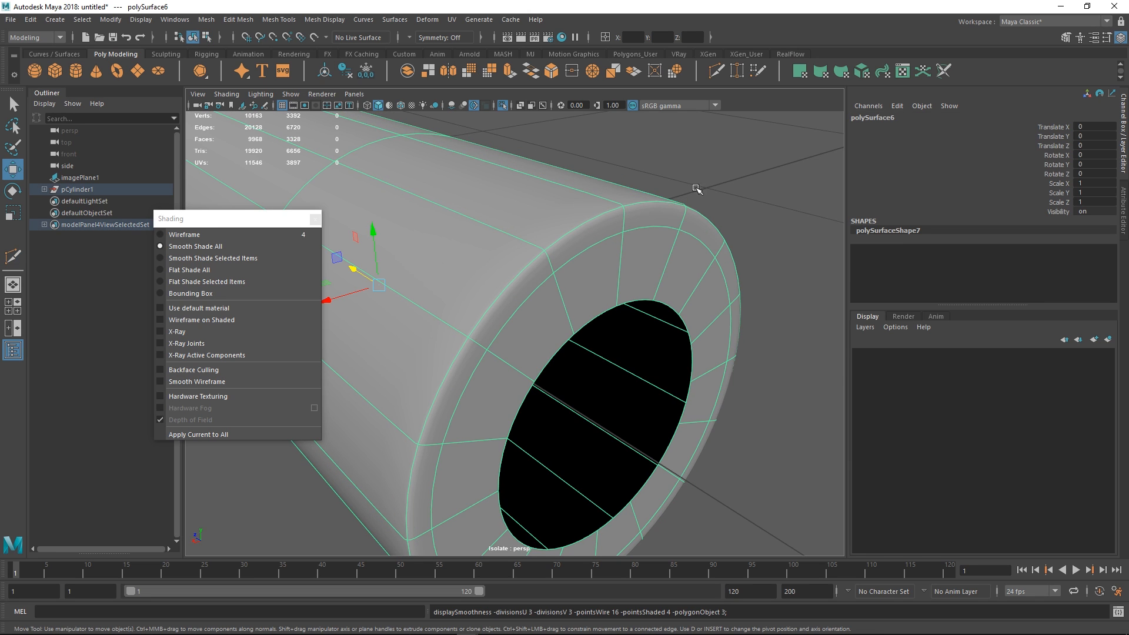
- Inspect the smoothed tube along its length, from the ring-shaped end to the opposite flared end
click(696, 188)
alt+right_drag(672, 259, 504, 288)
alt+drag(504, 287, 506, 315)
alt+middle_drag(506, 315, 839, 219)
alt+drag(838, 219, 857, 222)
click(544, 251)
alt+drag(540, 252, 525, 285)
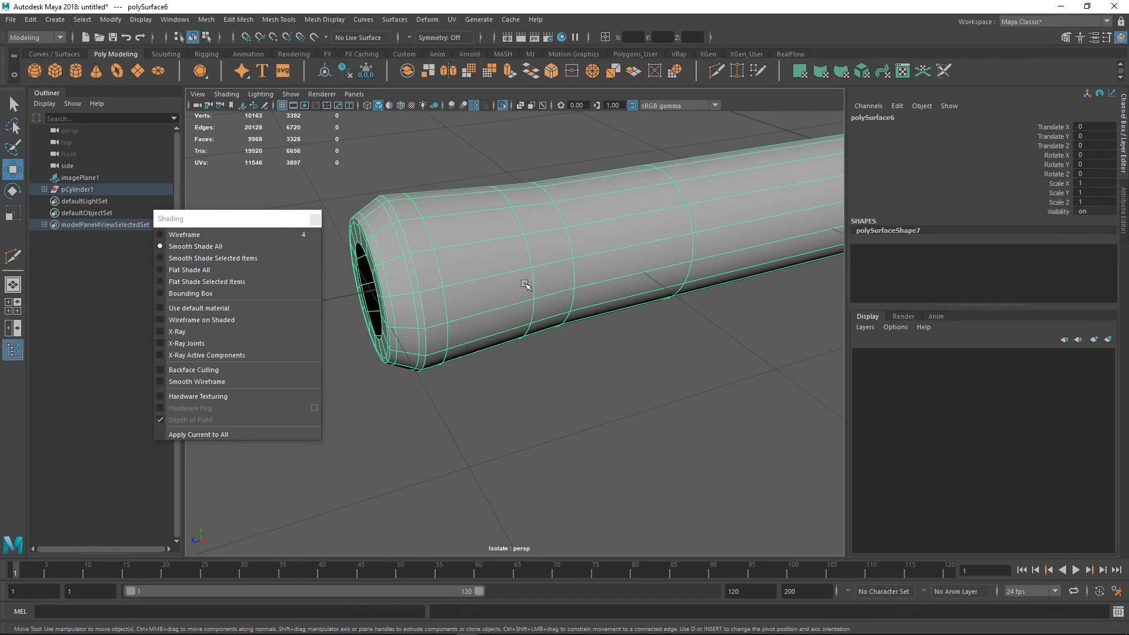
scroll(568, 270, down, 3)
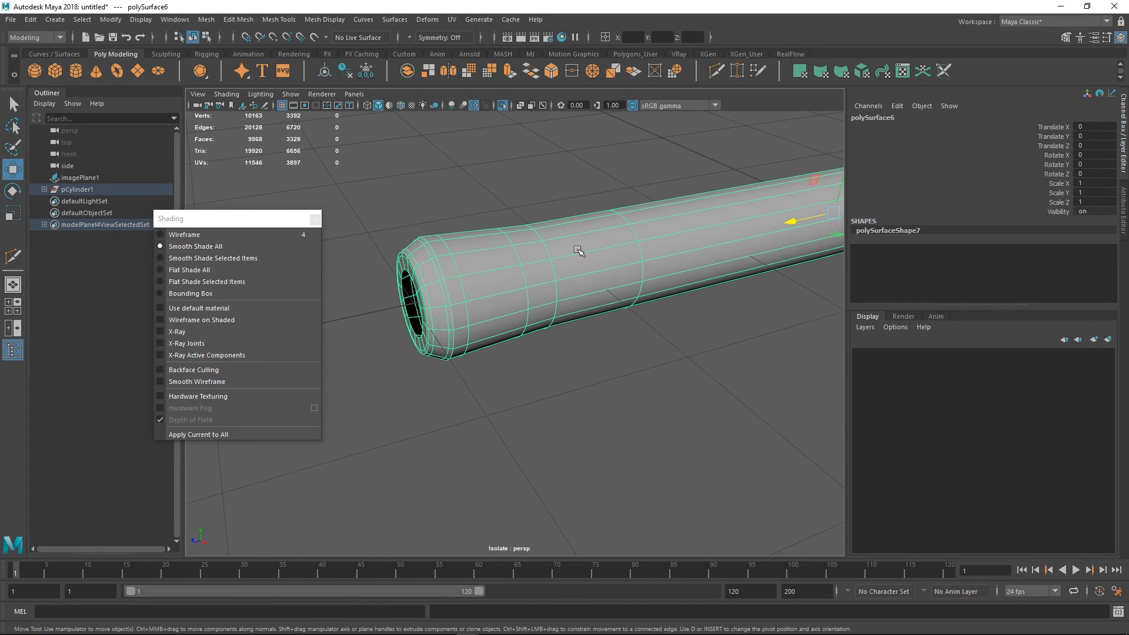
- Leave isolation to show the whole pen and select its tapered tip section
key(ctrl+1)
click(552, 376)
alt+middle_drag(555, 315, 653, 304)
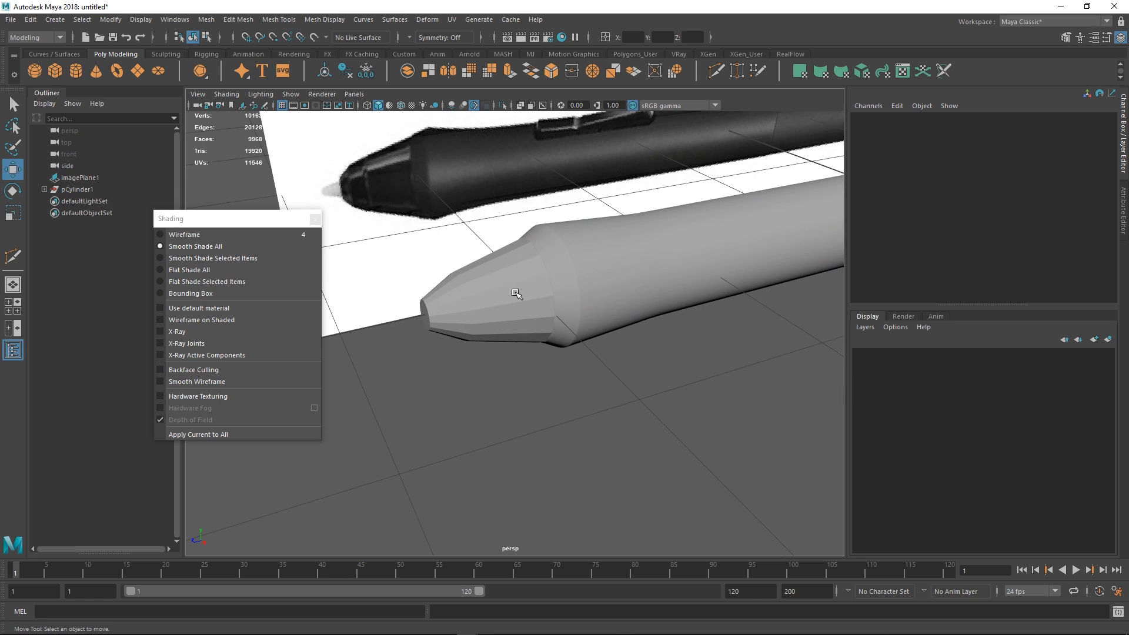
click(515, 293)
alt+drag(515, 294, 481, 298)
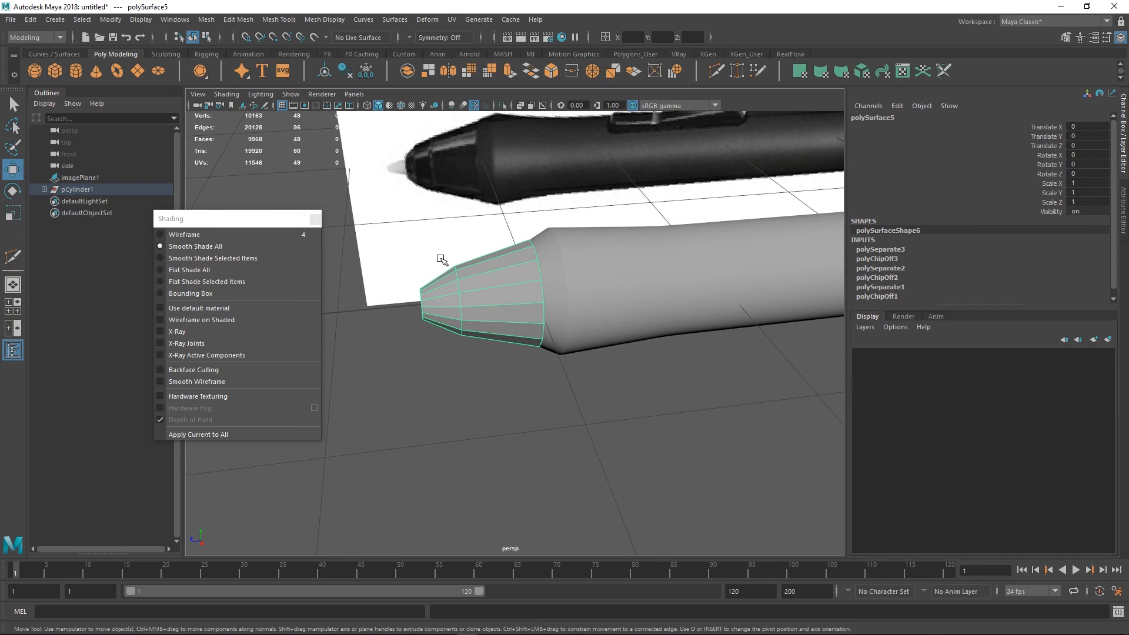
- Insert an edge loop around the tapered tip section, just in front of its middle ridge
scroll(491, 278, up, 5)
alt+middle_drag(482, 282, 526, 347)
alt+drag(527, 347, 500, 305)
alt+middle_drag(500, 306, 536, 340)
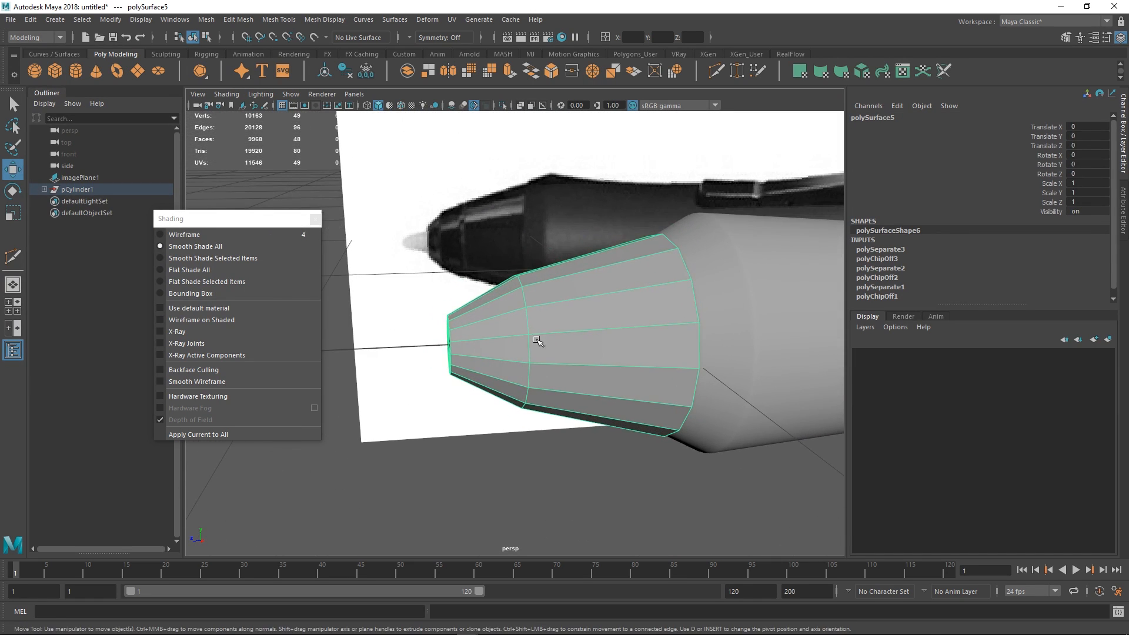
alt+drag(536, 340, 509, 323)
alt+right_drag(525, 319, 551, 330)
alt+middle_drag(538, 317, 524, 303)
mouse_move(523, 302)
alt+right_down()
mouse_move(534, 312)
mouse_move(494, 305)
mouse_move(510, 309)
alt+right_up()
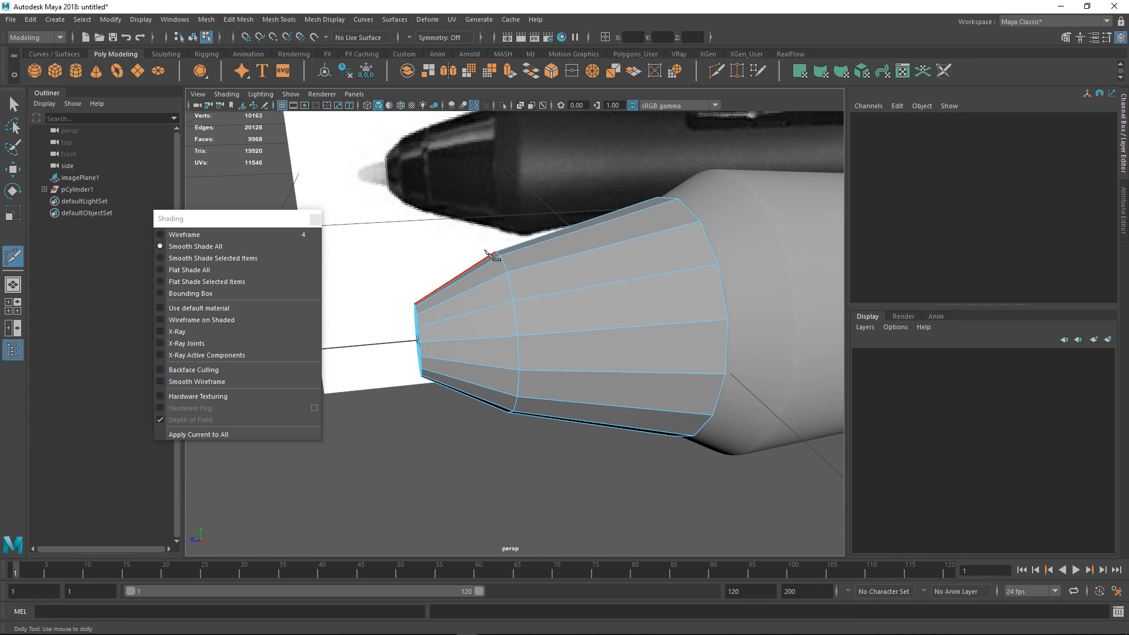
alt+drag(486, 252, 471, 209)
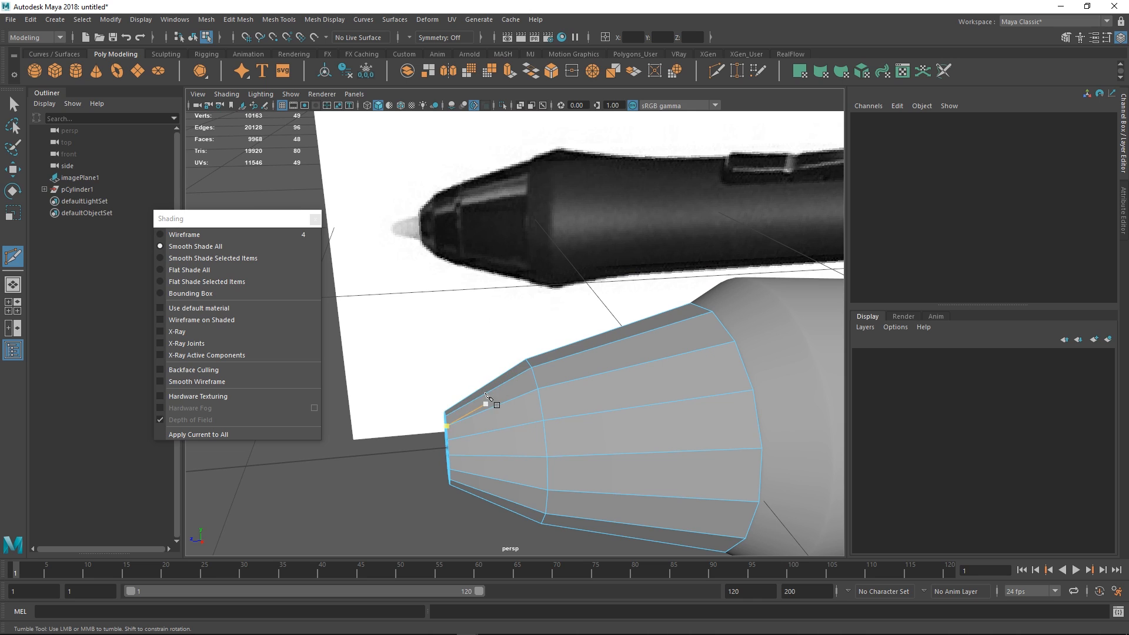
alt+right_drag(486, 394, 526, 431)
ctrl+click(533, 408)
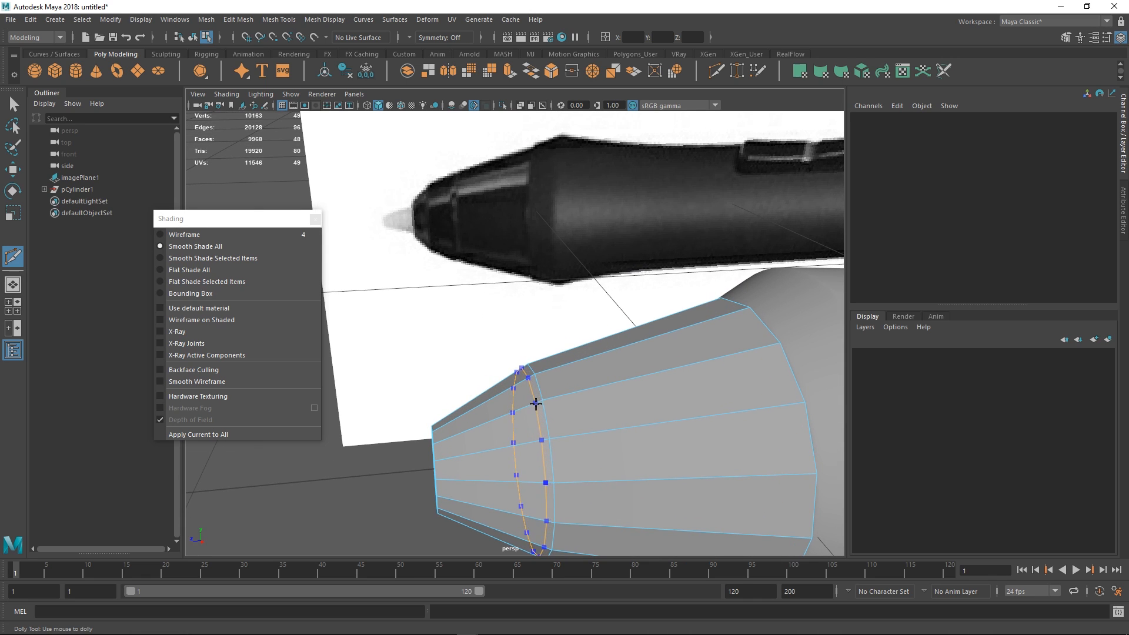
- Select the new edge loop on the tip and scale it inward to about 0.93 to form a small step
key(w)
double_click(535, 427)
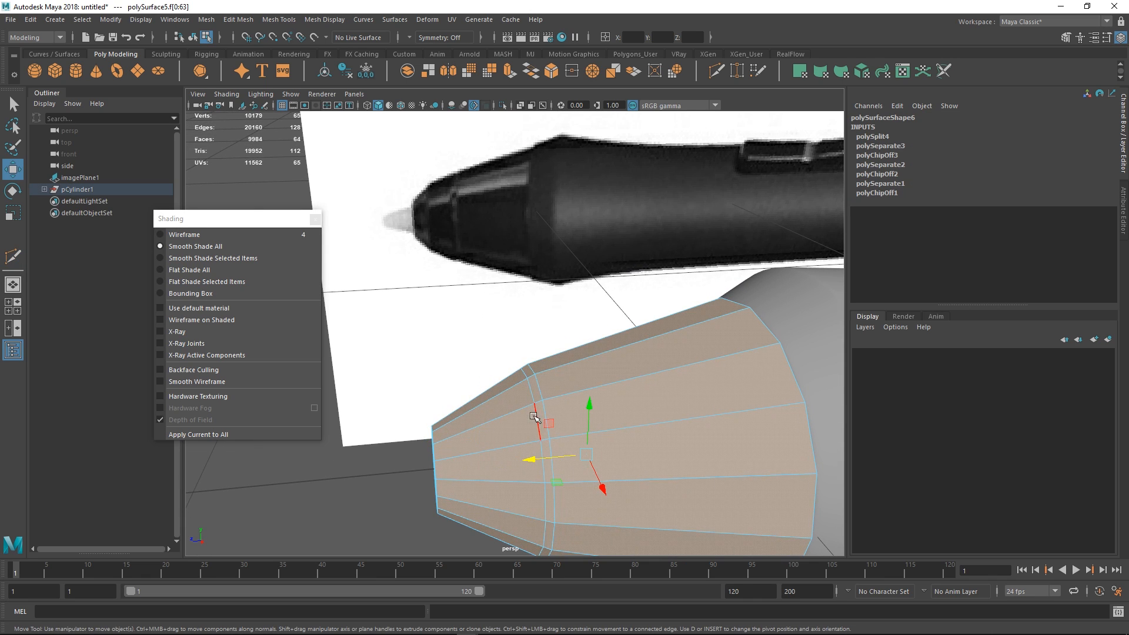
double_click(534, 422)
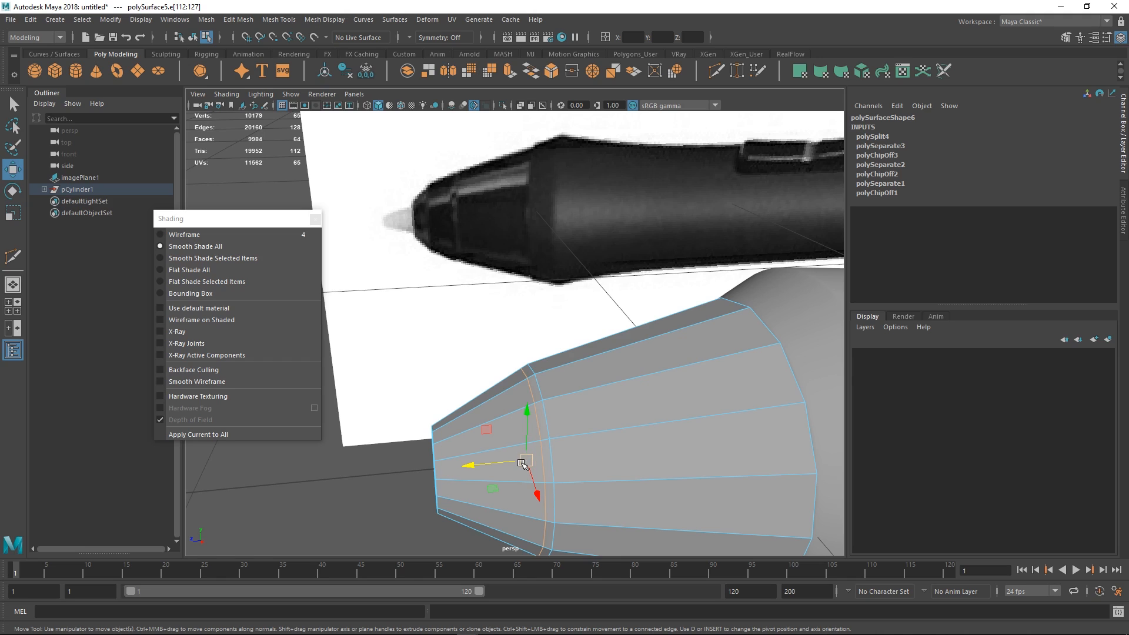
key(r)
drag(522, 462, 520, 462)
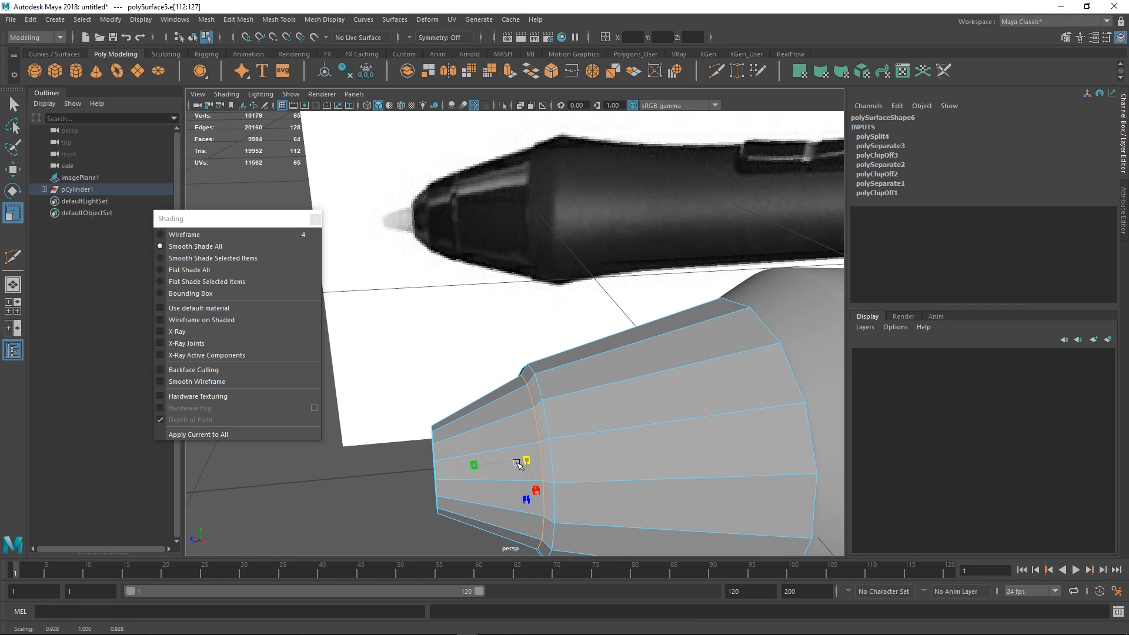
alt+right_drag(618, 362, 559, 390)
alt+middle_drag(540, 417, 557, 376)
alt+drag(556, 376, 574, 380)
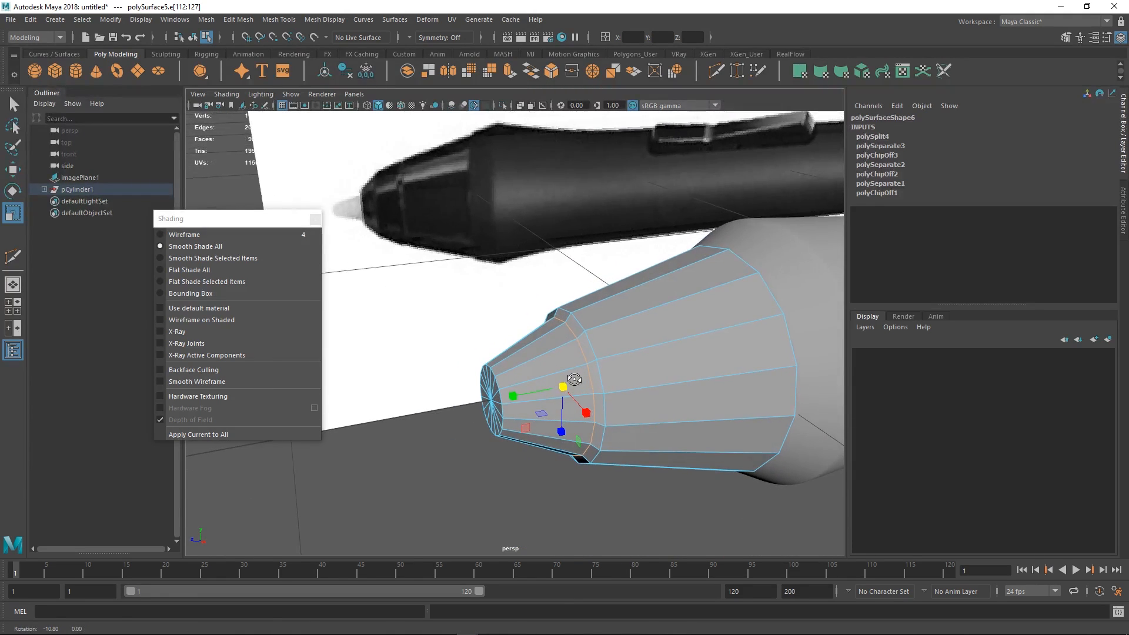
right_drag(579, 377, 613, 322)
- Select the triangular faces of the tip's end cap through their centre vertex, extrude them and scale them inward
alt+drag(511, 391, 557, 368)
alt+right_drag(504, 369, 567, 391)
click(581, 400)
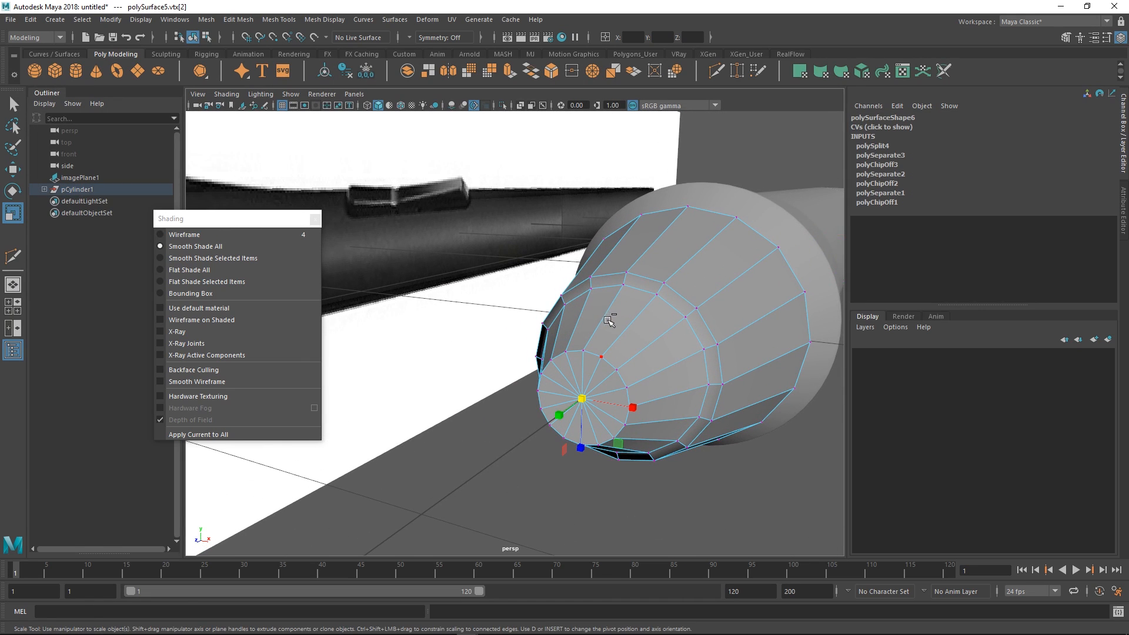
ctrl+right_drag(607, 320, 597, 408)
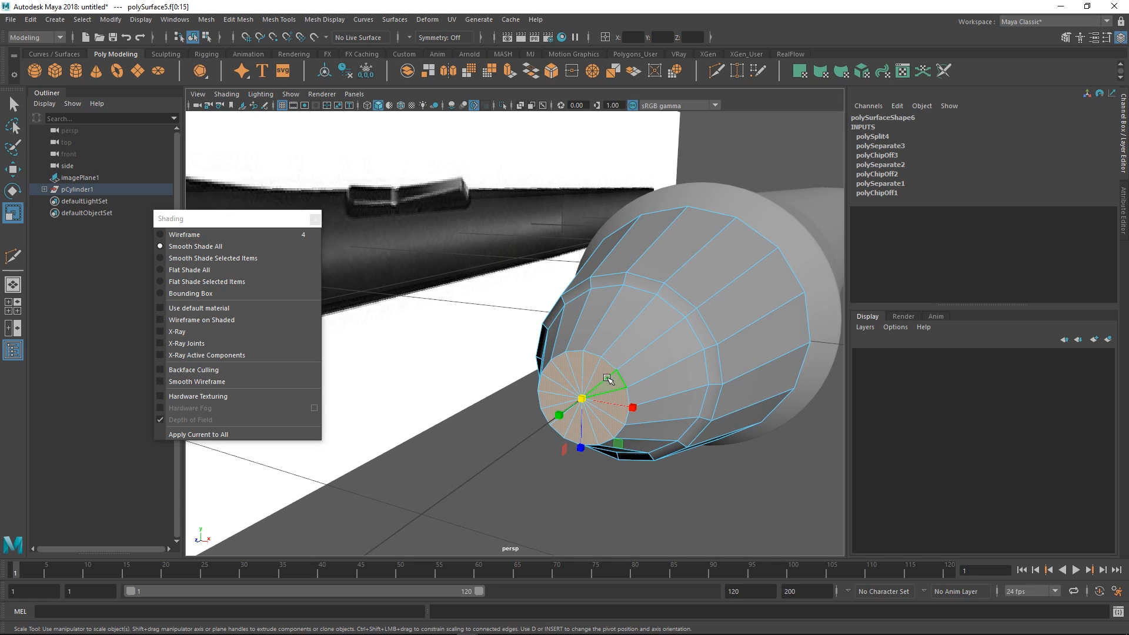
ctrl+right_click(618, 357)
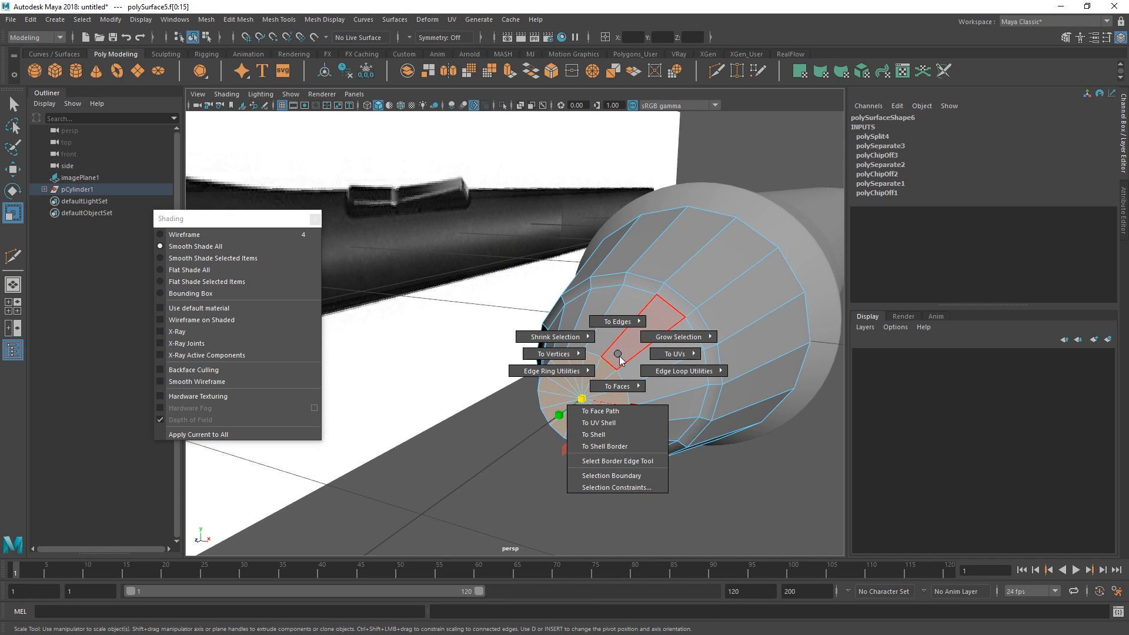
shift+right_drag(617, 316, 608, 439)
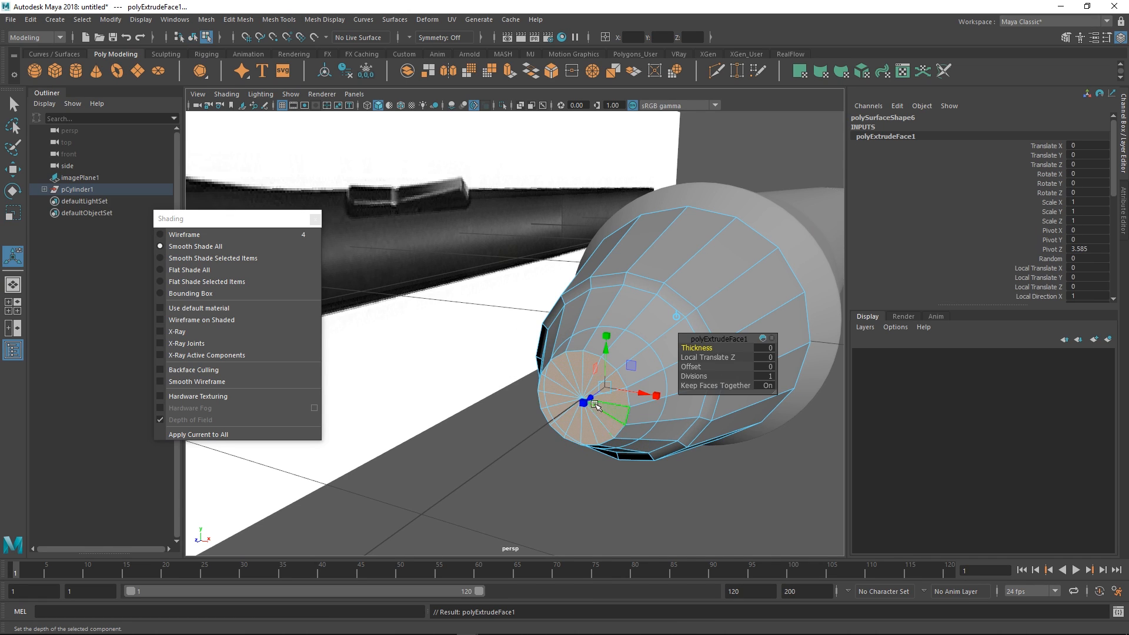
key(r)
drag(582, 399, 538, 376)
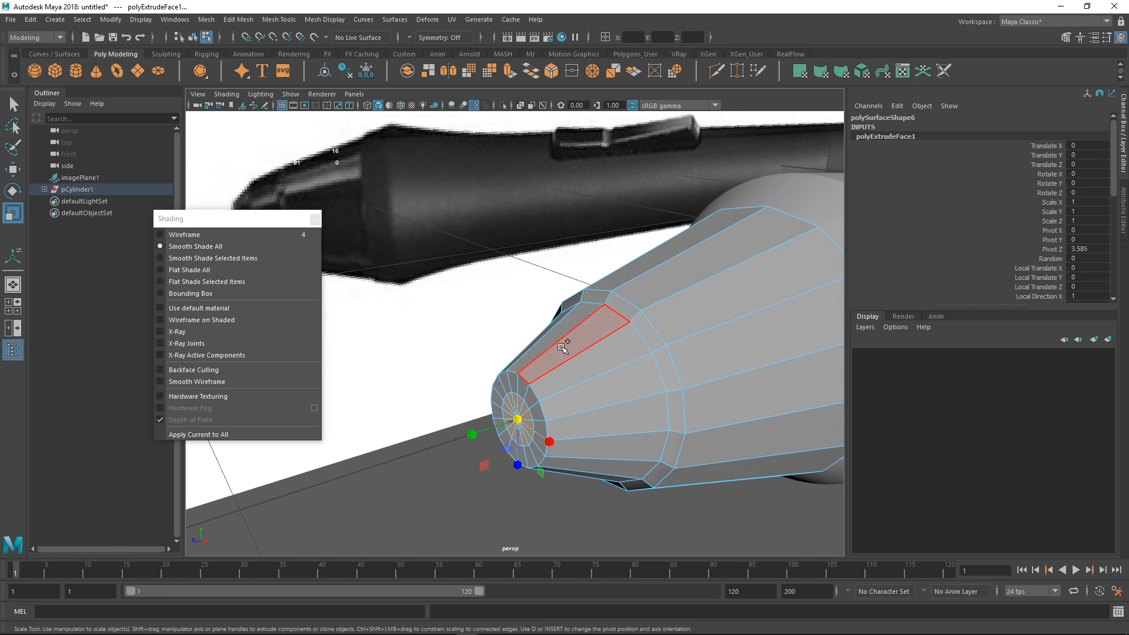
- Extrude the inner end-cap faces again and push them back into the tip to form a round recess
shift+right_drag(567, 348, 562, 461)
key(w)
drag(492, 429, 633, 395)
alt+middle_drag(634, 395, 605, 352)
scroll(605, 352, up, 5)
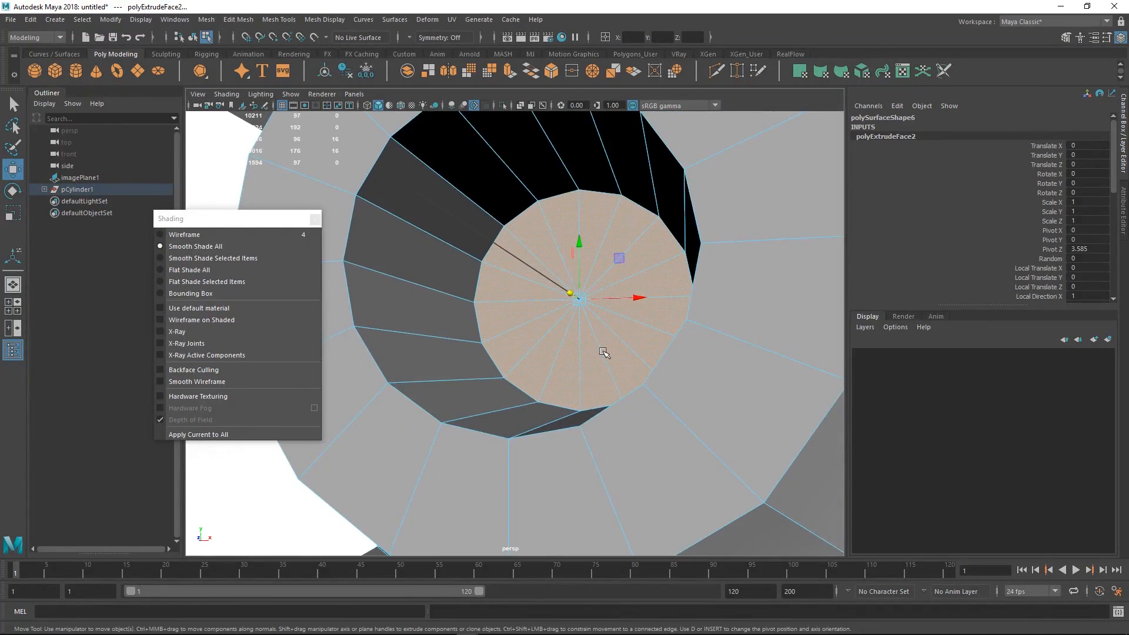
scroll(605, 352, down, 4)
alt+drag(549, 353, 617, 336)
scroll(630, 373, up, 4)
scroll(632, 371, down, 4)
right_drag(616, 336, 649, 307)
- Connect the ring of faces around the tip's recess with 2 segments and a pinch of about 0.94
alt+drag(648, 307, 629, 339)
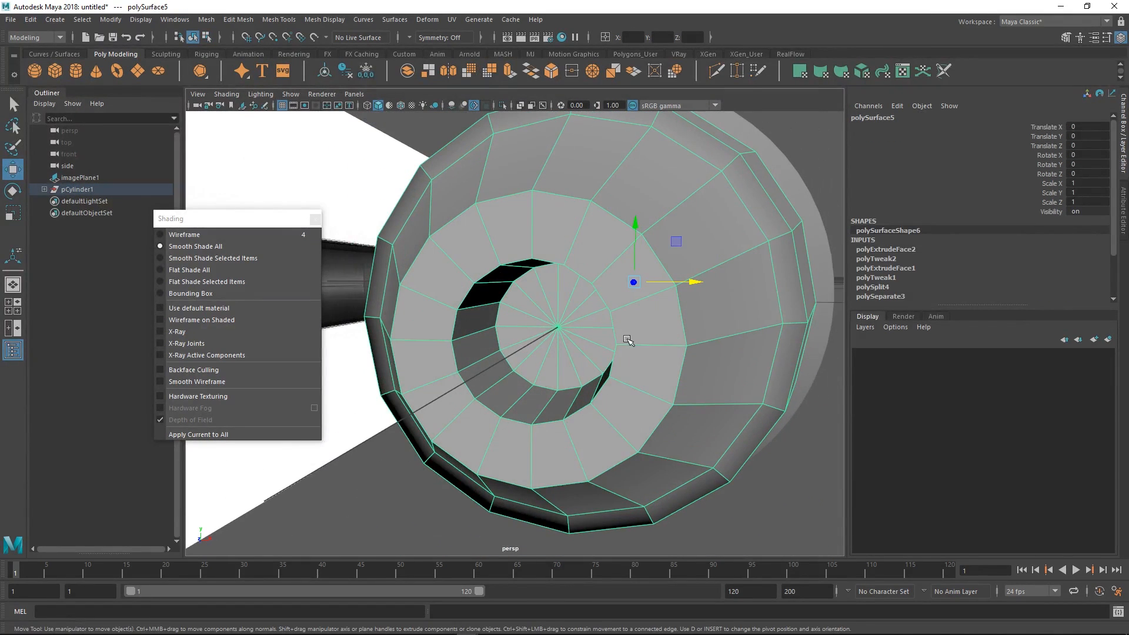
right_drag(629, 339, 632, 502)
click(642, 304)
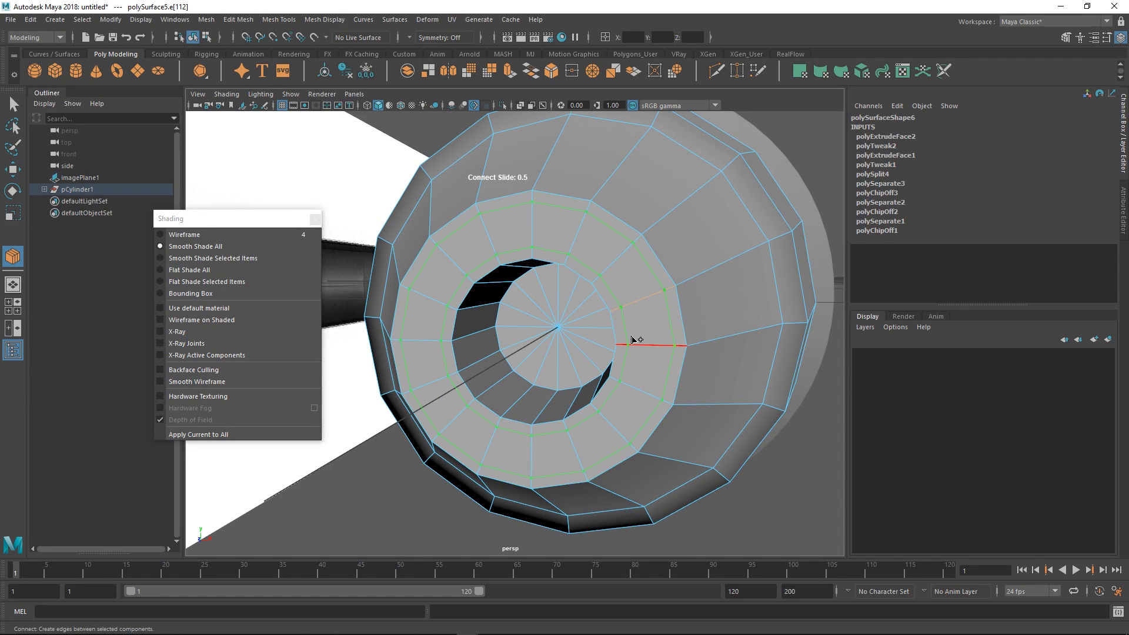
alt+drag(648, 339, 611, 359)
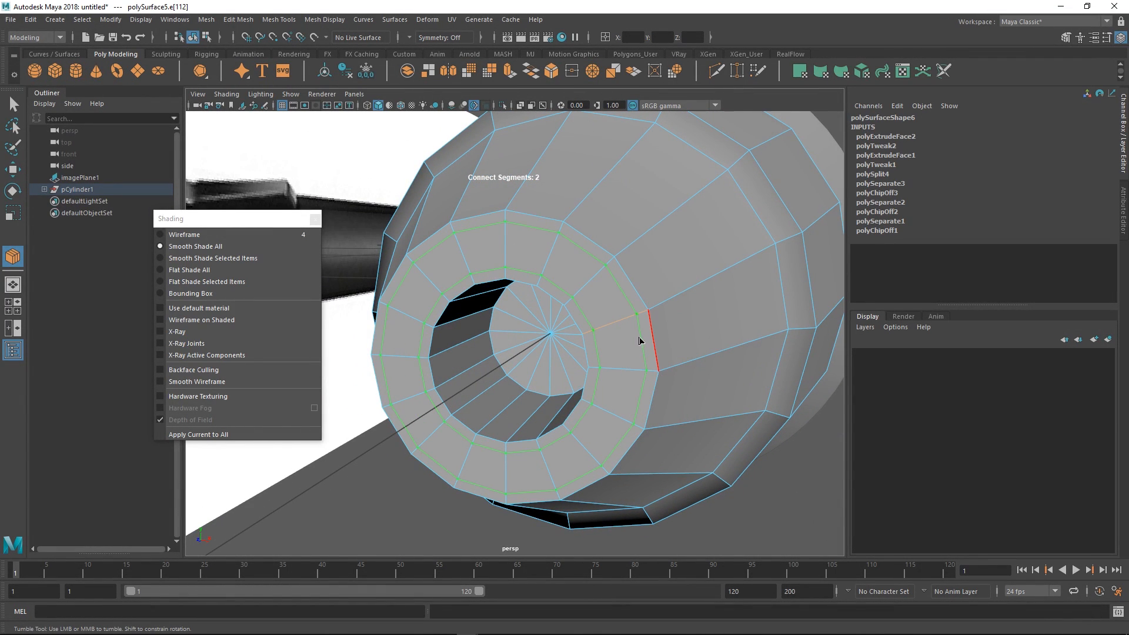
ctrl+shift+right_drag(639, 337, 623, 340)
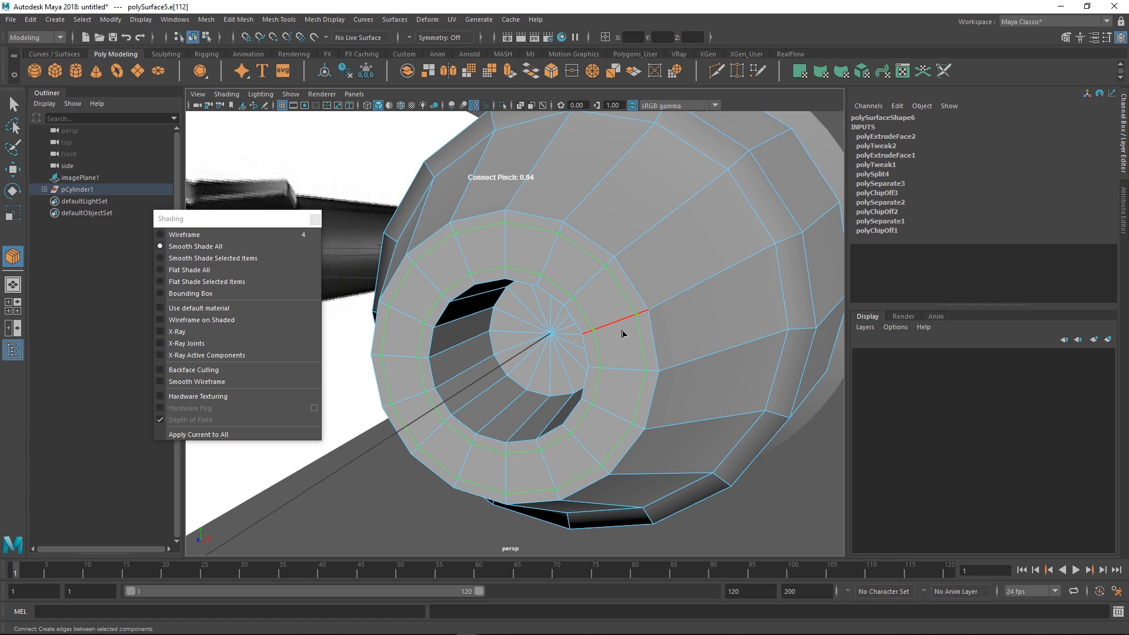
key(q)
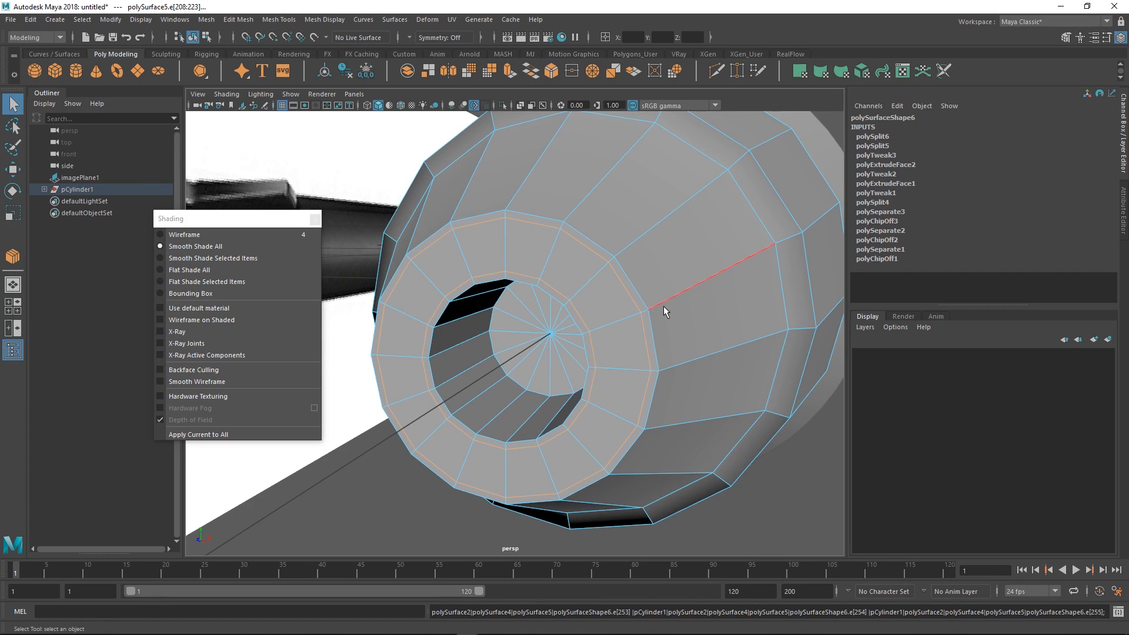
right_drag(663, 306, 704, 264)
alt+drag(686, 287, 597, 304)
alt+middle_drag(598, 304, 616, 324)
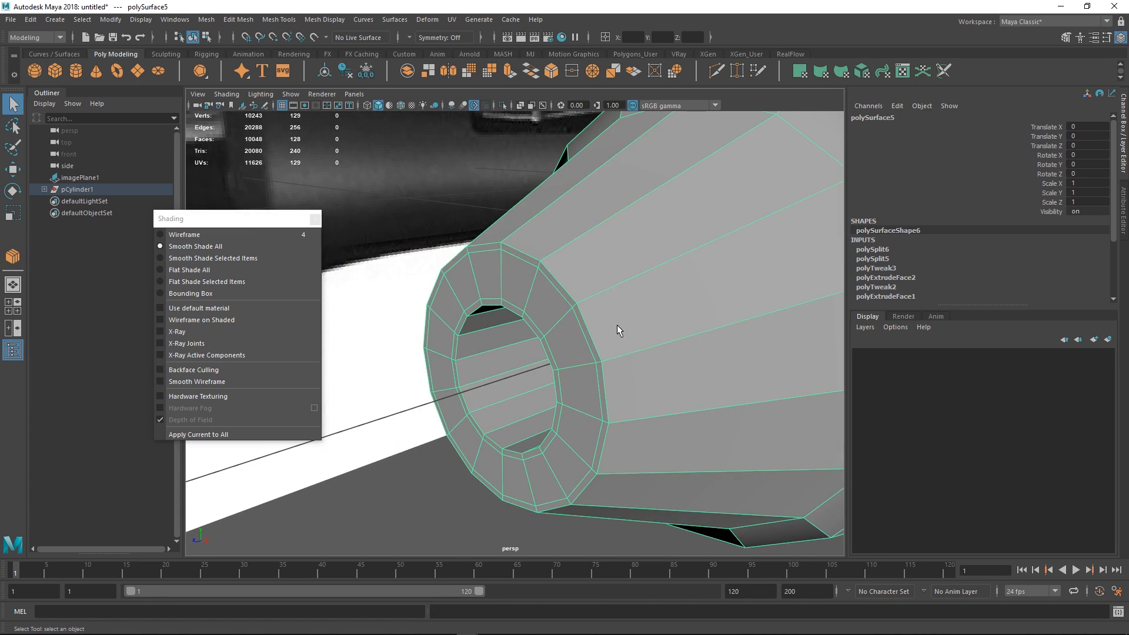
- Insert supporting edge loops beside the tip's front rim and on both sides of its small step
key(ctrl+shift+x)
ctrl+click(581, 302)
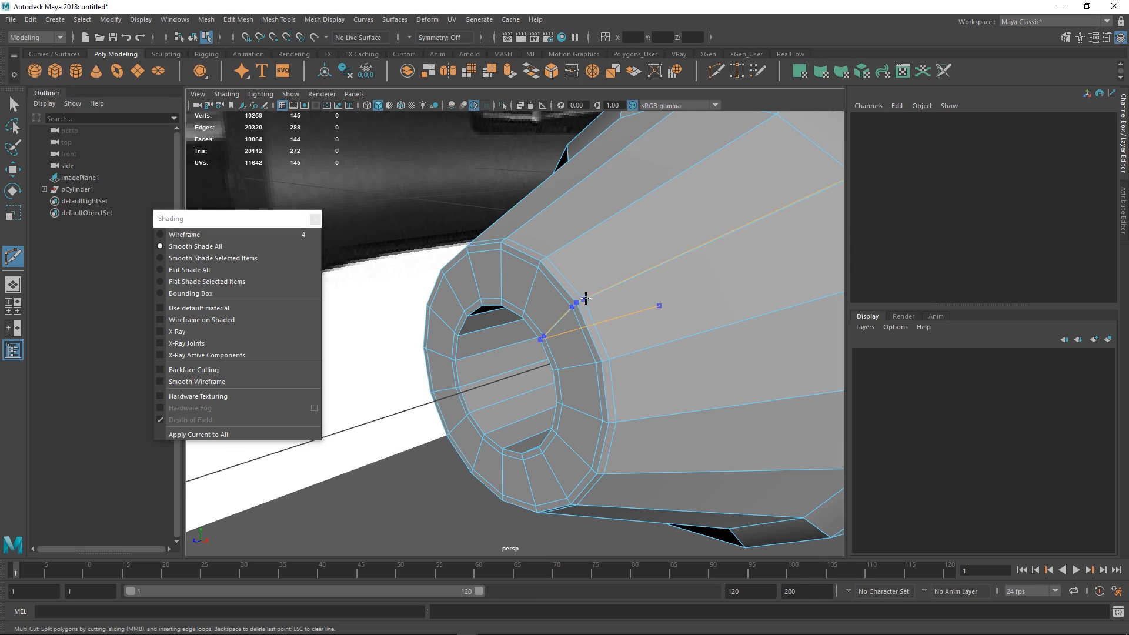
alt+middle_drag(679, 283, 559, 341)
mouse_move(560, 335)
alt+mouse_down()
mouse_move(596, 321)
mouse_move(591, 308)
mouse_move(618, 316)
mouse_move(608, 327)
mouse_move(558, 314)
alt+mouse_up()
click(547, 277)
key(ctrl+z)
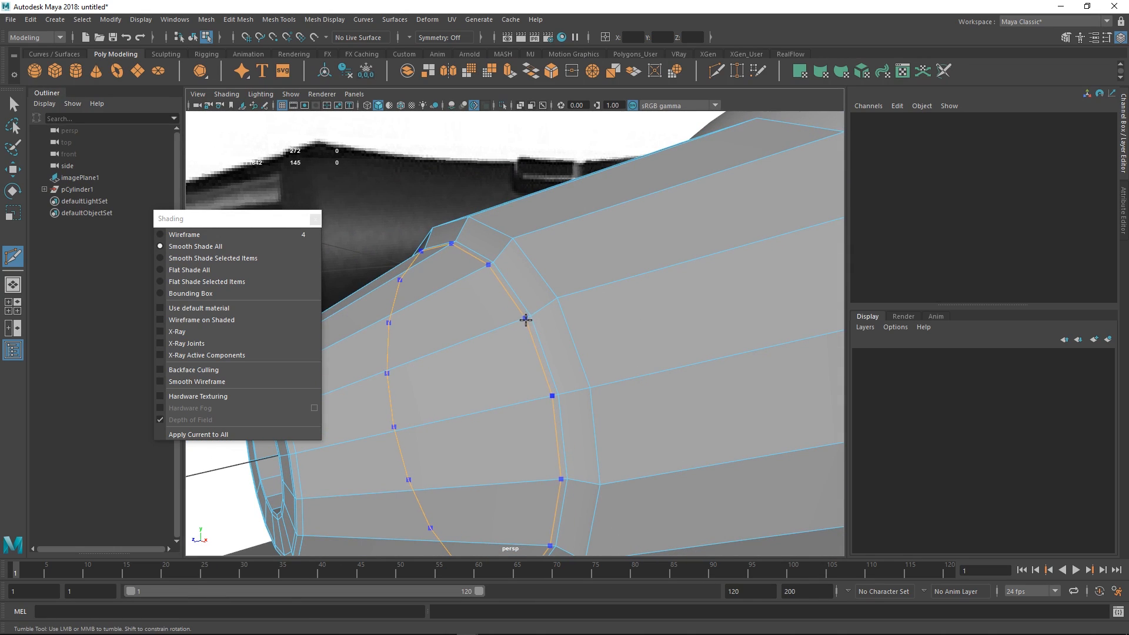
ctrl+click(536, 311)
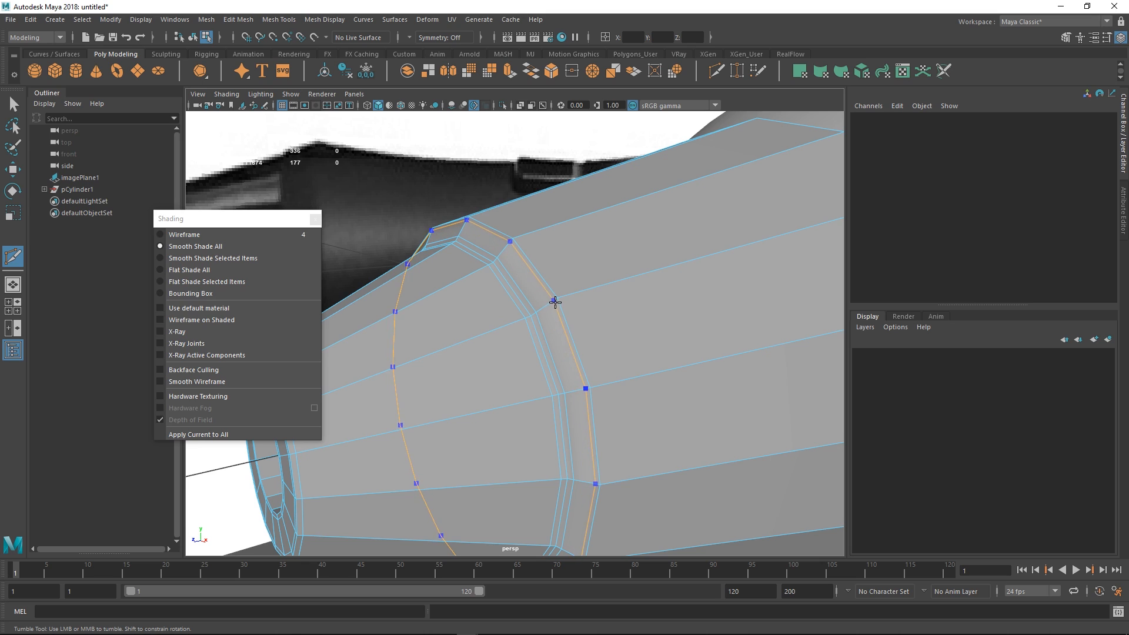
ctrl+click(562, 294)
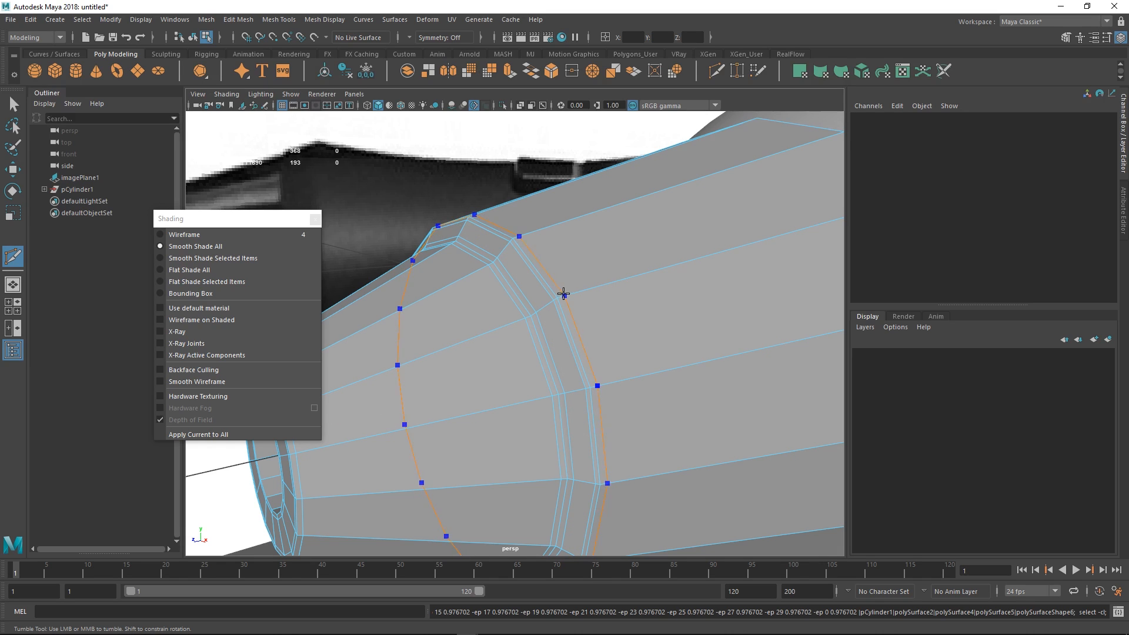
scroll(562, 292, down, 4)
alt+drag(685, 289, 552, 320)
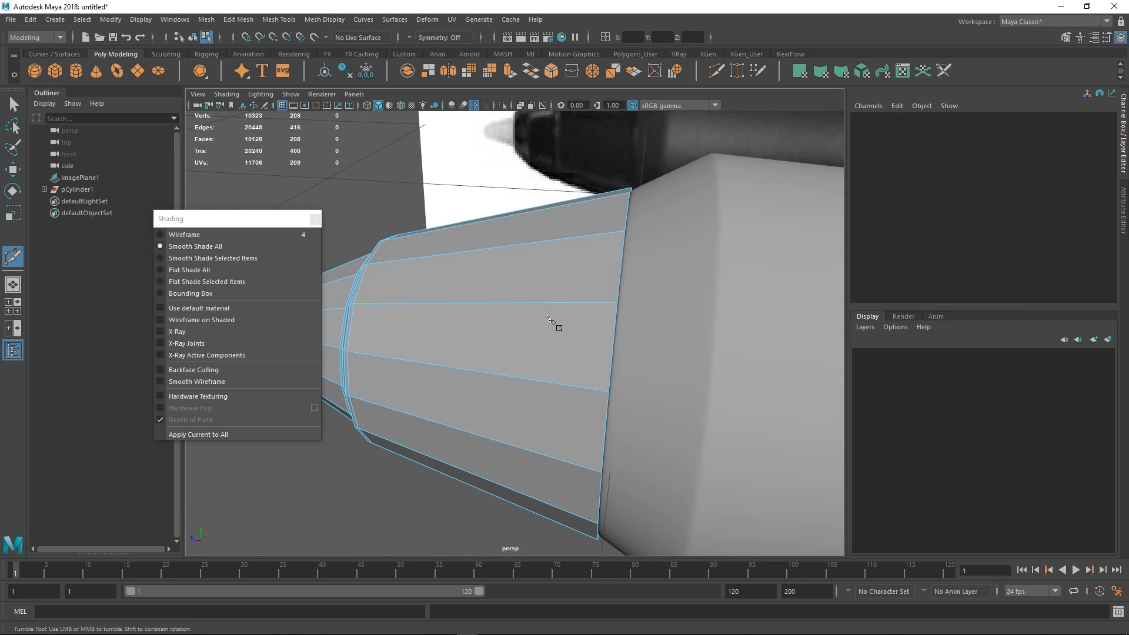
click(616, 302)
key(ctrl+z)
key(ctrl+z)
- Delete the tip part's construction history and isolate the part to show its open back end
key(w)
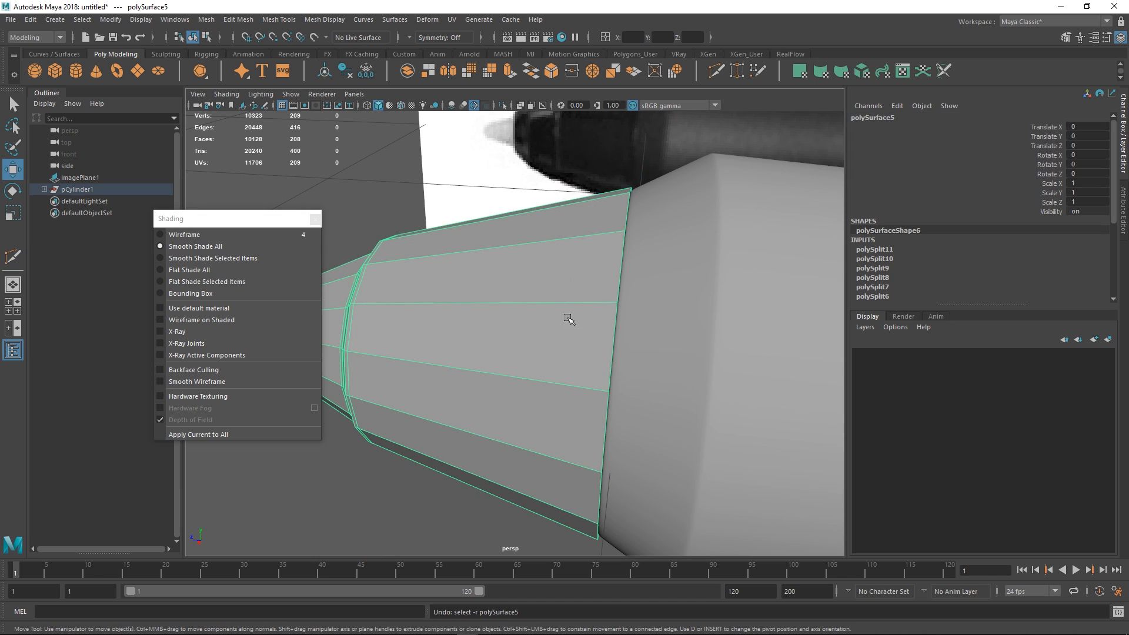
key(alt+shift+d)
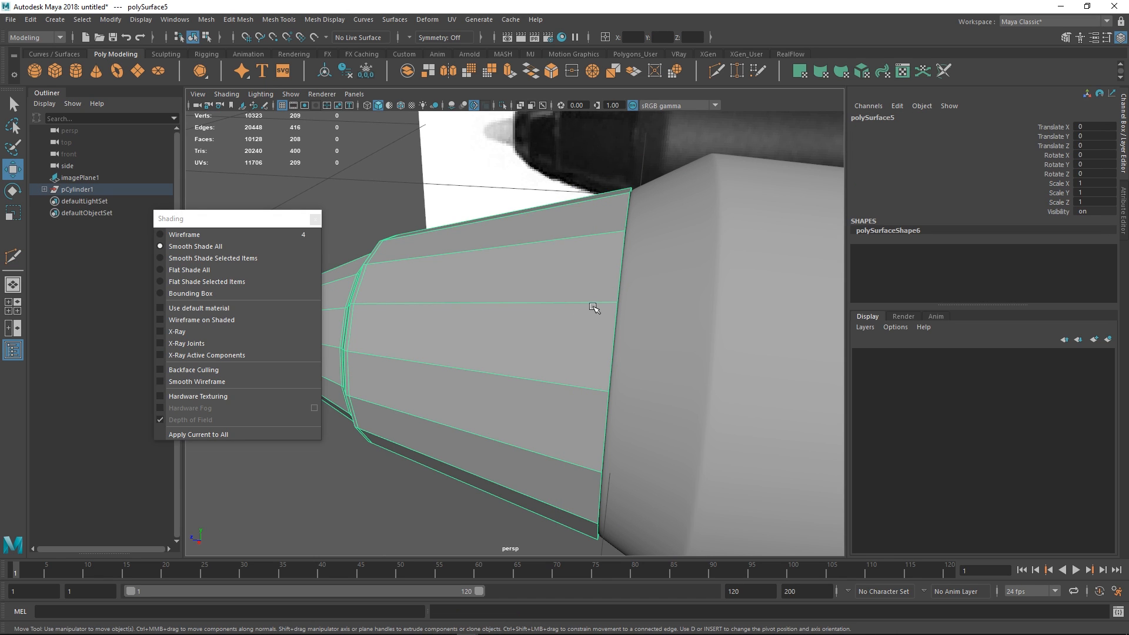
mouse_move(594, 308)
alt+mouse_down()
mouse_move(574, 315)
mouse_move(576, 329)
mouse_move(597, 323)
mouse_move(549, 371)
alt+mouse_up()
key(ctrl+1)
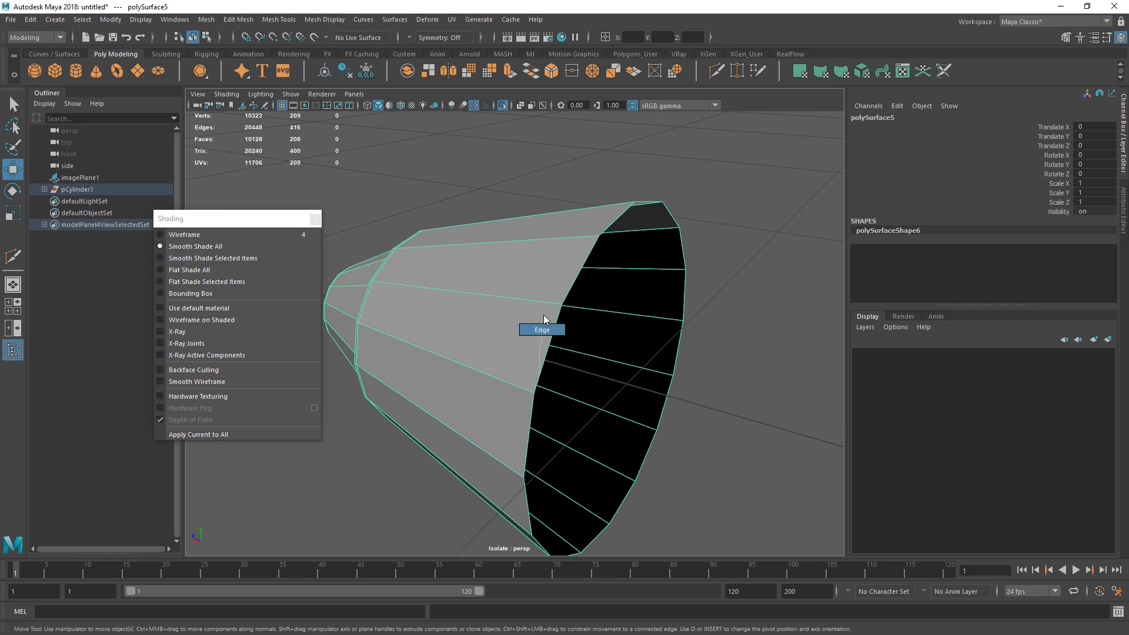
- Extrude the border edge loop of the tip's open back end and scale it inward to form a flat rim
right_drag(540, 374, 544, 315)
double_click(548, 348)
key(ctrl+e)
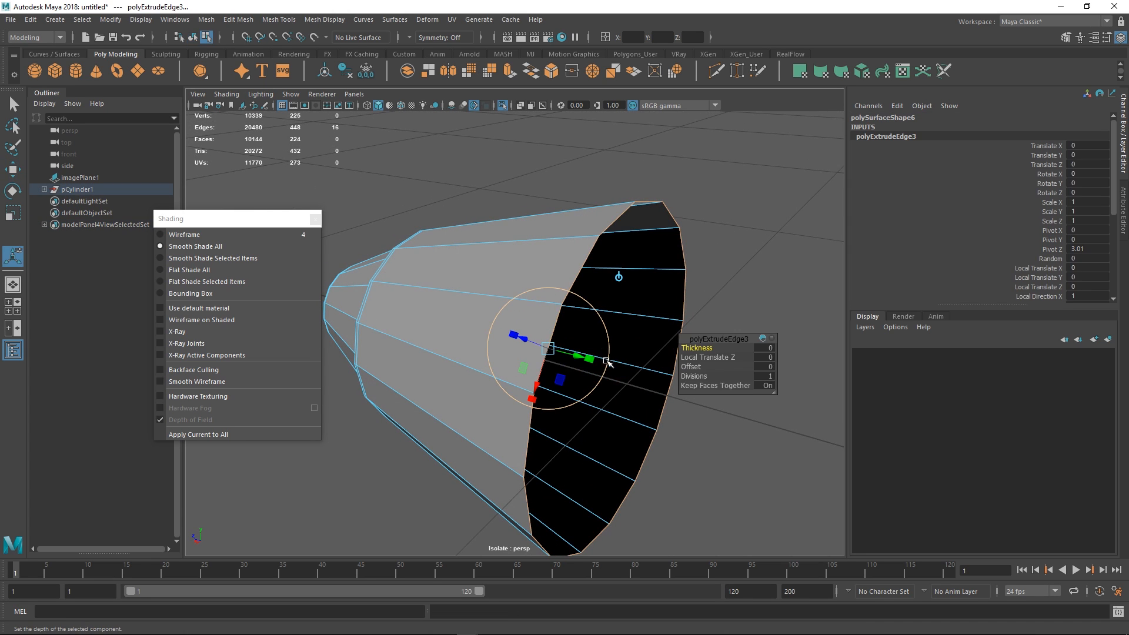
key(r)
drag(624, 376, 544, 392)
right_drag(609, 272, 603, 274)
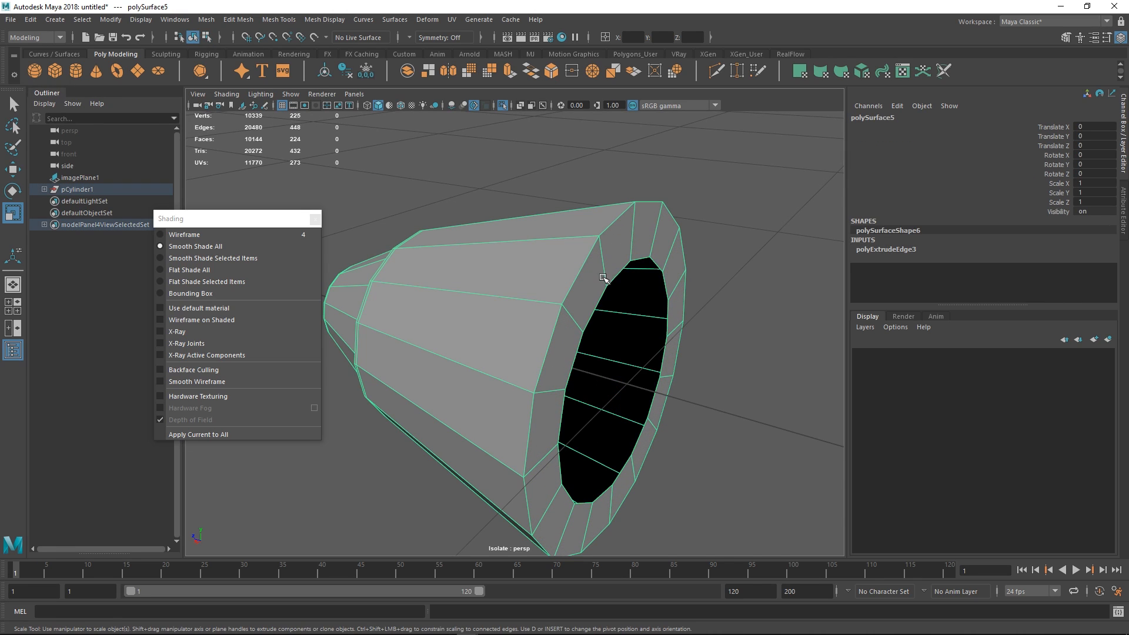
- Insert supporting edge loops on both sides of the back rim's outer edge and delete the part's history
key(ctrl+shift+x)
ctrl+click(556, 302)
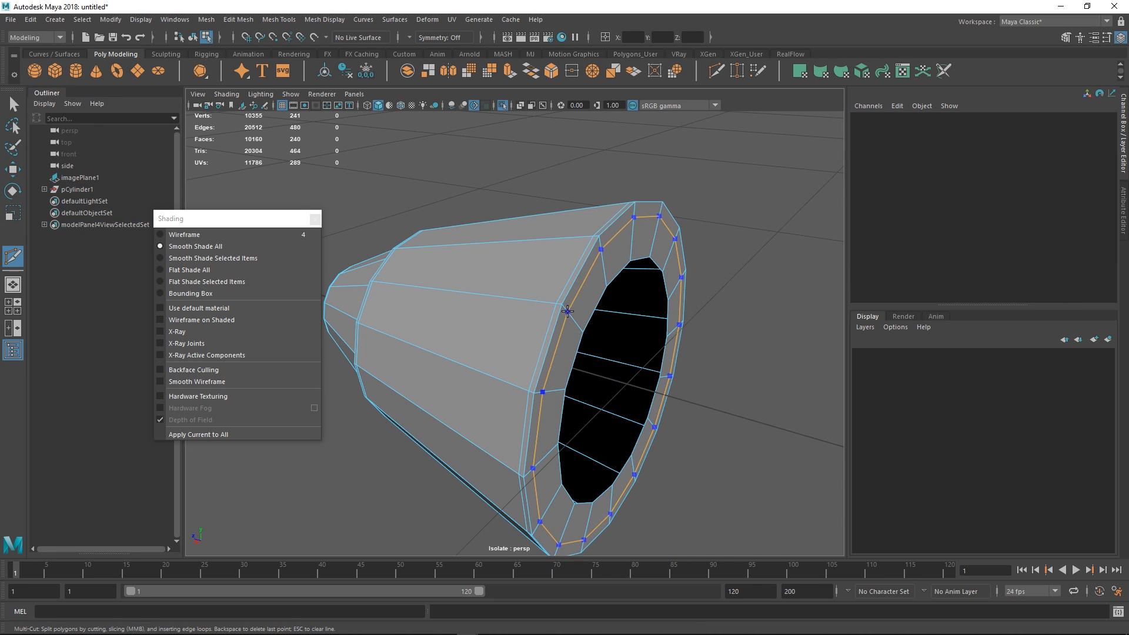
key(q)
key(alt+shift+d)
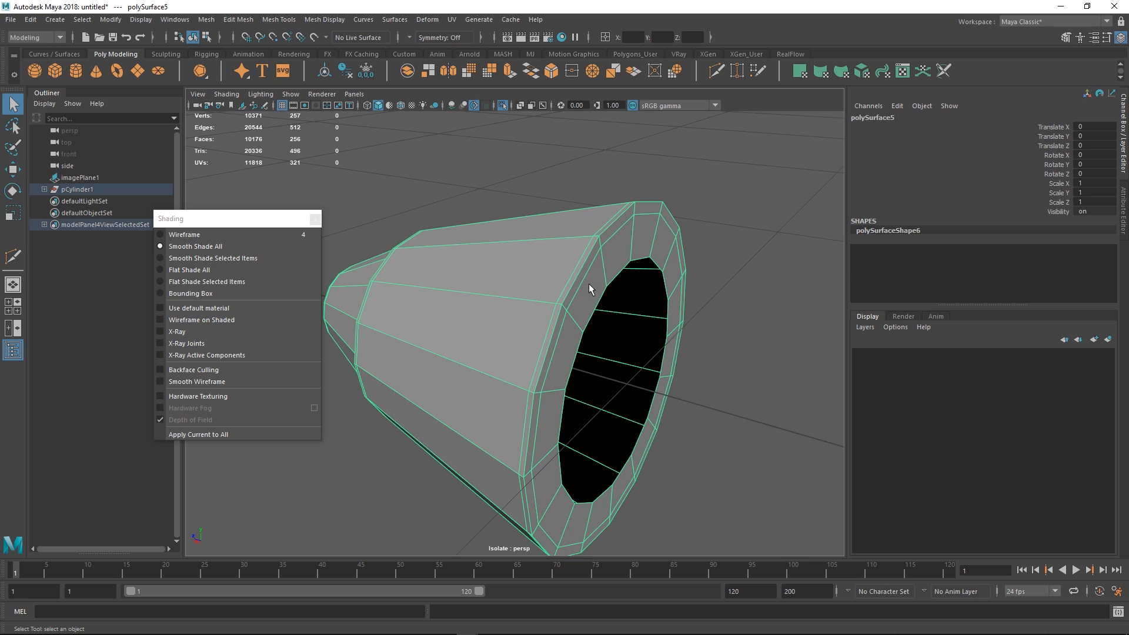
- End the isolation and examine the tip in smooth preview against the pen body, then restore its unsmoothed display
key(ctrl+1)
alt+right_drag(637, 304, 513, 325)
key(3)
click(475, 436)
alt+drag(475, 436, 542, 345)
click(506, 338)
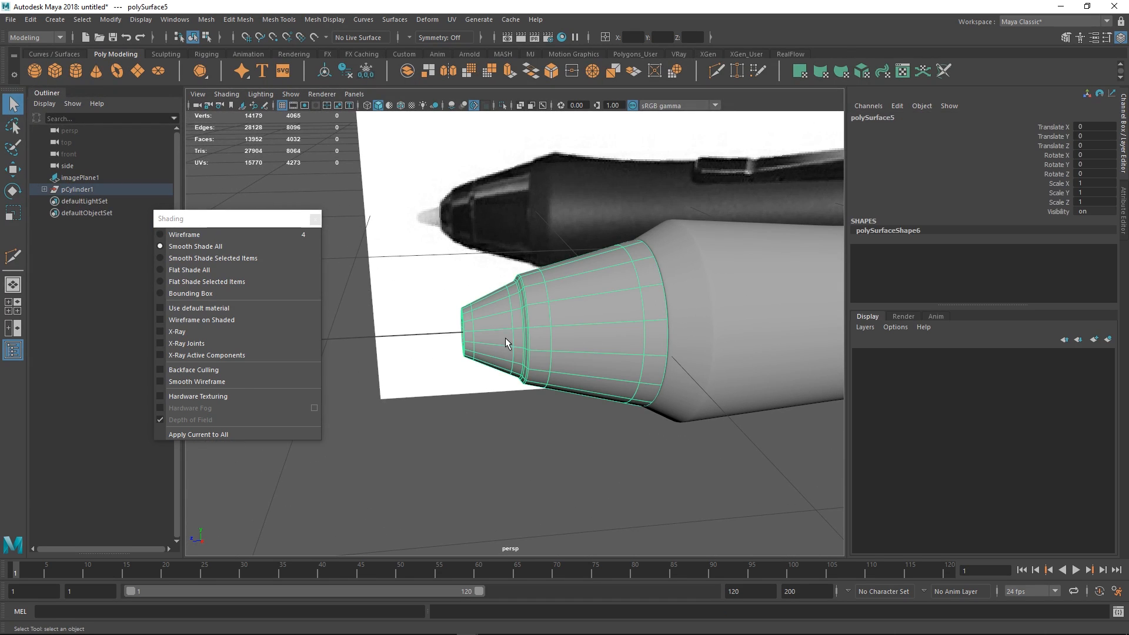
key(ctrl+1)
key(ctrl+1)
alt+drag(491, 326, 529, 390)
key(1)
- Select the triangular faces closing the tip's recess through their centre vertex, extrude them and scale them inward
mouse_move(453, 355)
alt+mouse_down()
mouse_move(462, 339)
mouse_move(463, 366)
alt+mouse_up()
alt+right_drag(464, 365, 509, 382)
alt+middle_drag(510, 386, 546, 353)
alt+right_drag(546, 353, 576, 346)
key(F9)
click(563, 321)
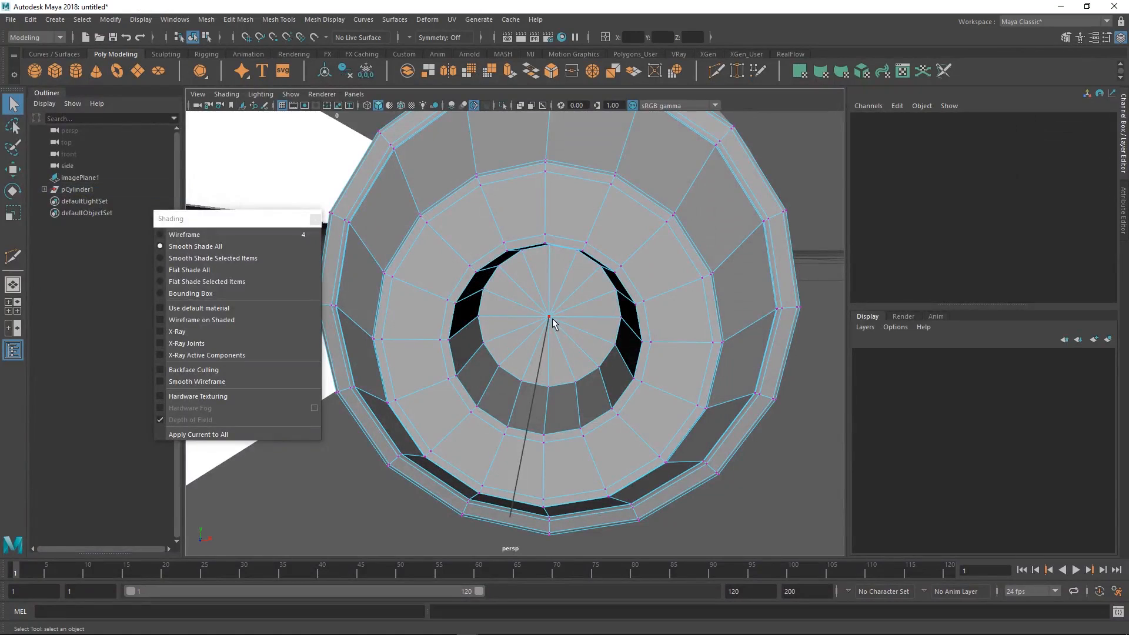
key(ctrl+F11)
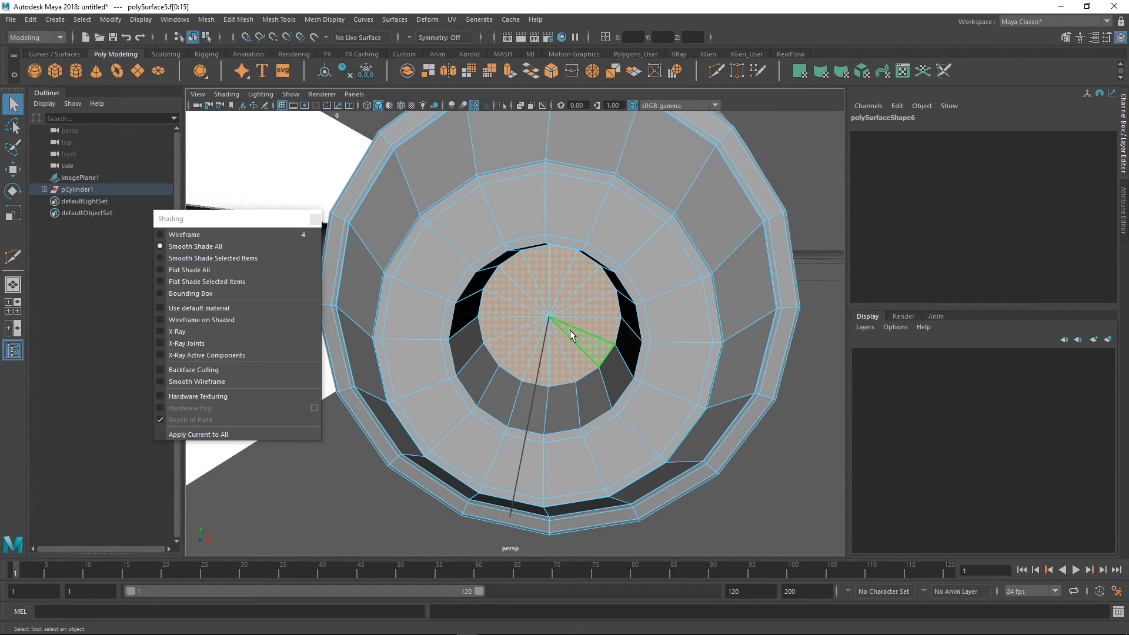
right_drag(568, 317, 568, 313)
key(ctrl+e)
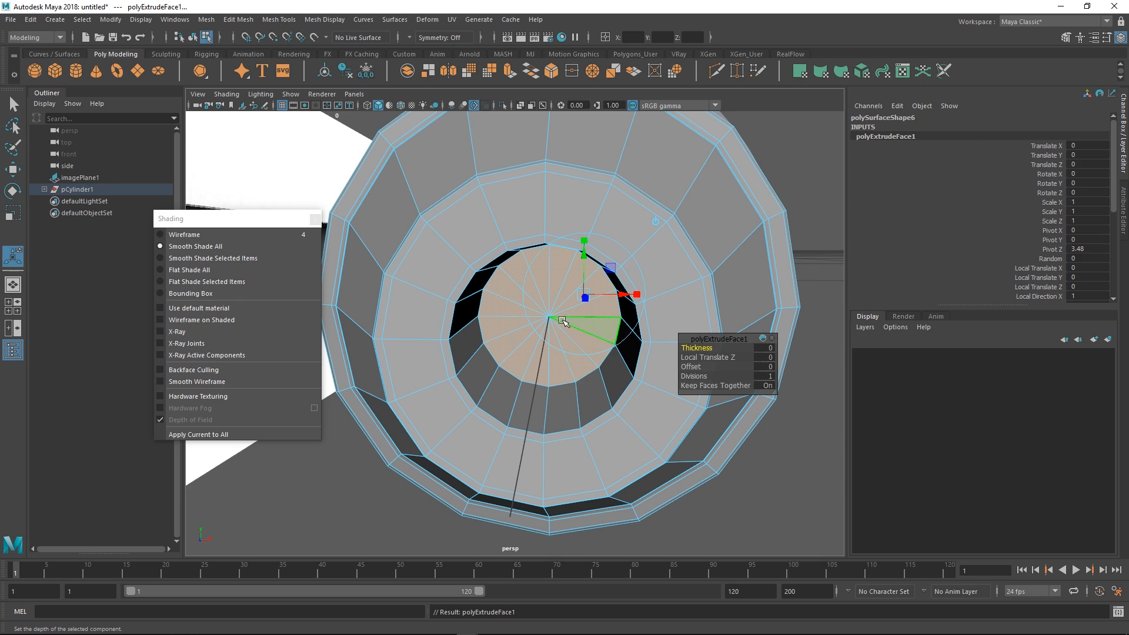
key(r)
drag(548, 318, 529, 322)
- Extract the inner cap faces as a separate disc object and centre its pivot
shift+right_drag(563, 302, 559, 503)
key(q)
key(F8)
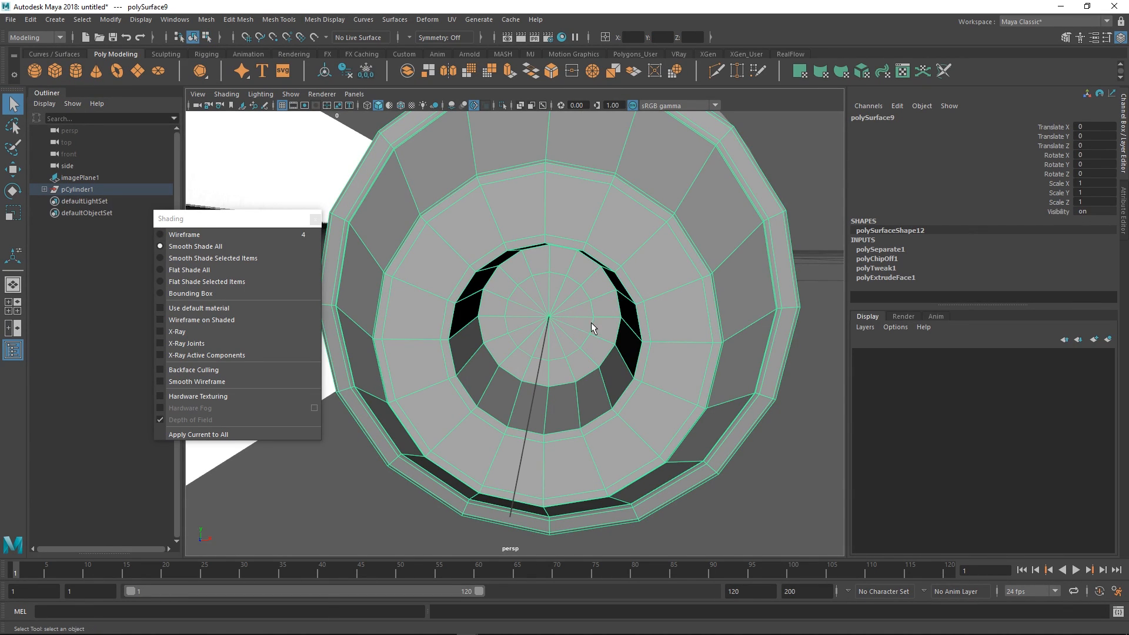
alt+drag(616, 332, 720, 259)
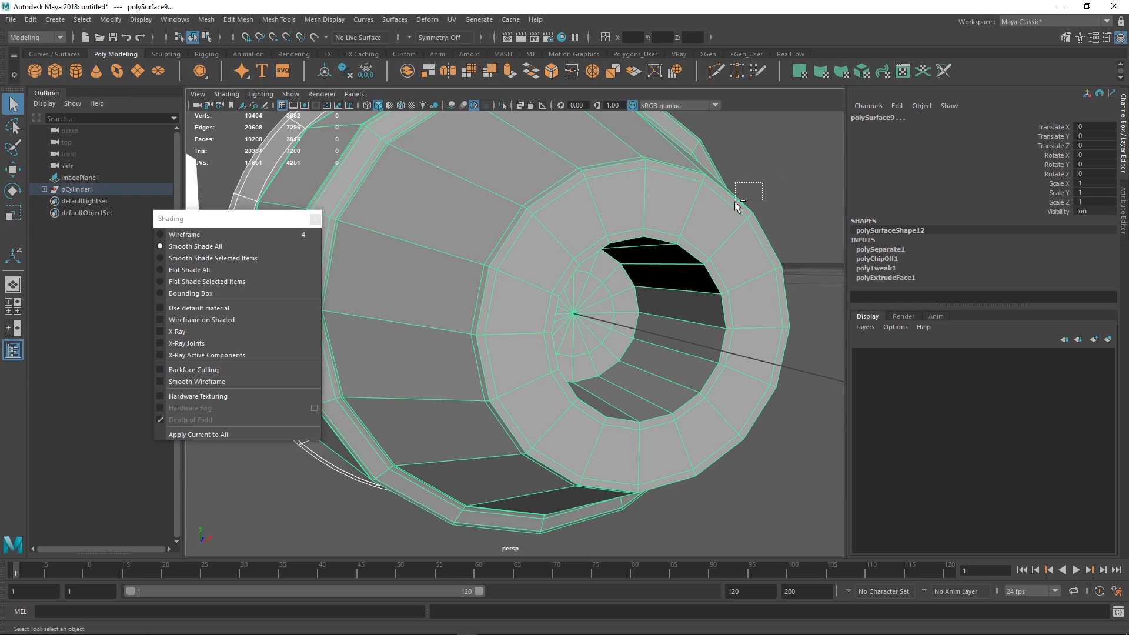
drag(735, 201, 712, 206)
scroll(594, 312, down, 10)
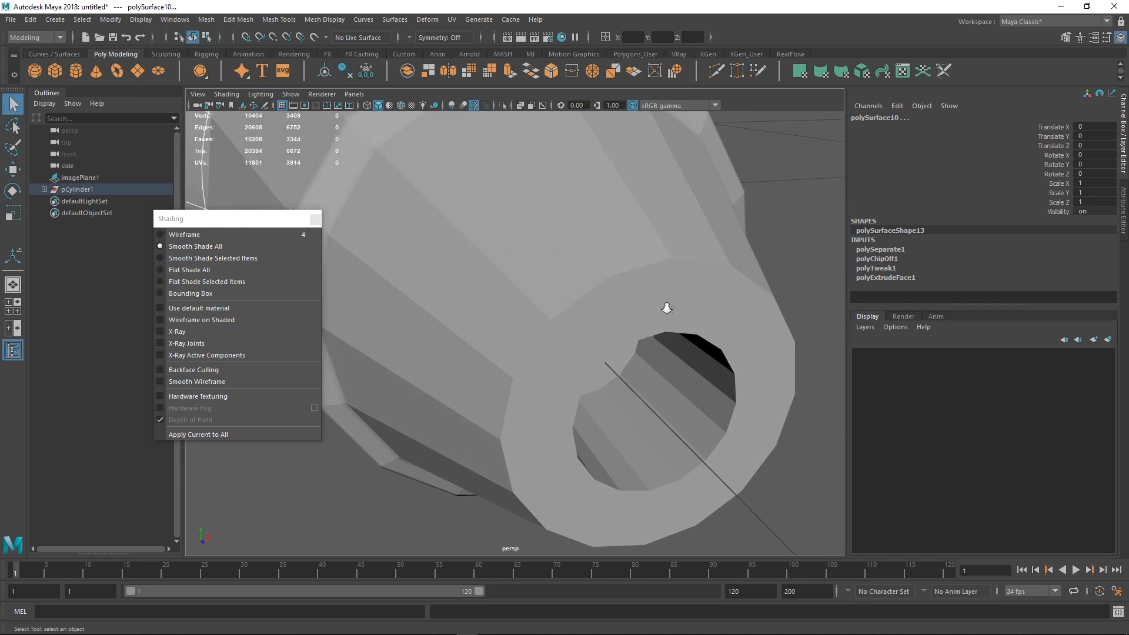
drag(558, 216, 463, 245)
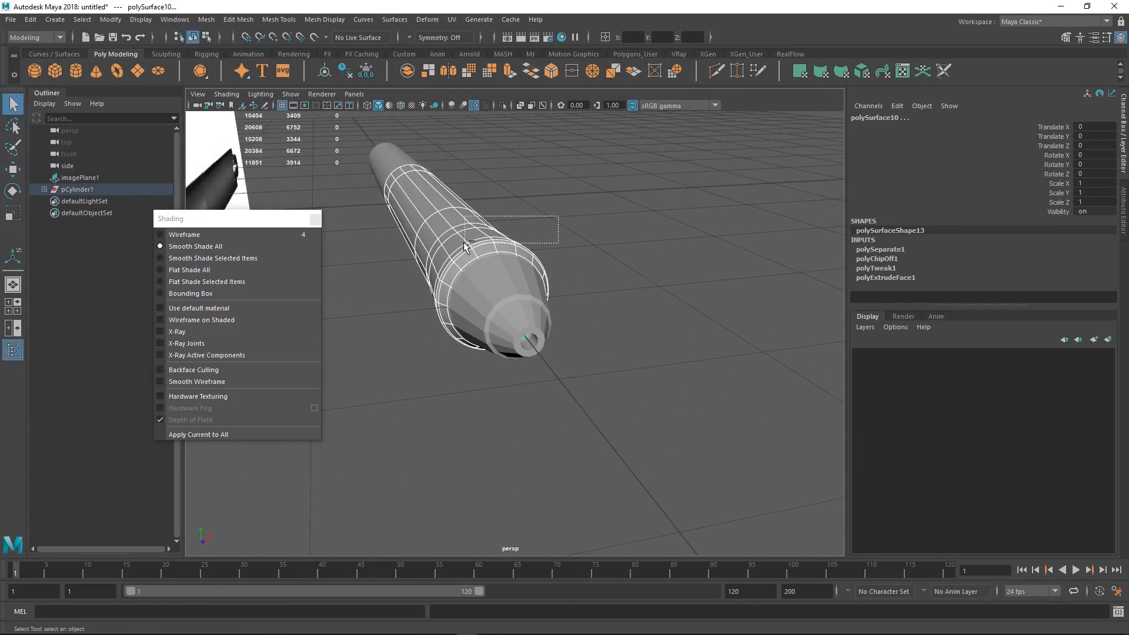
alt+drag(579, 320, 605, 309)
click(115, 22)
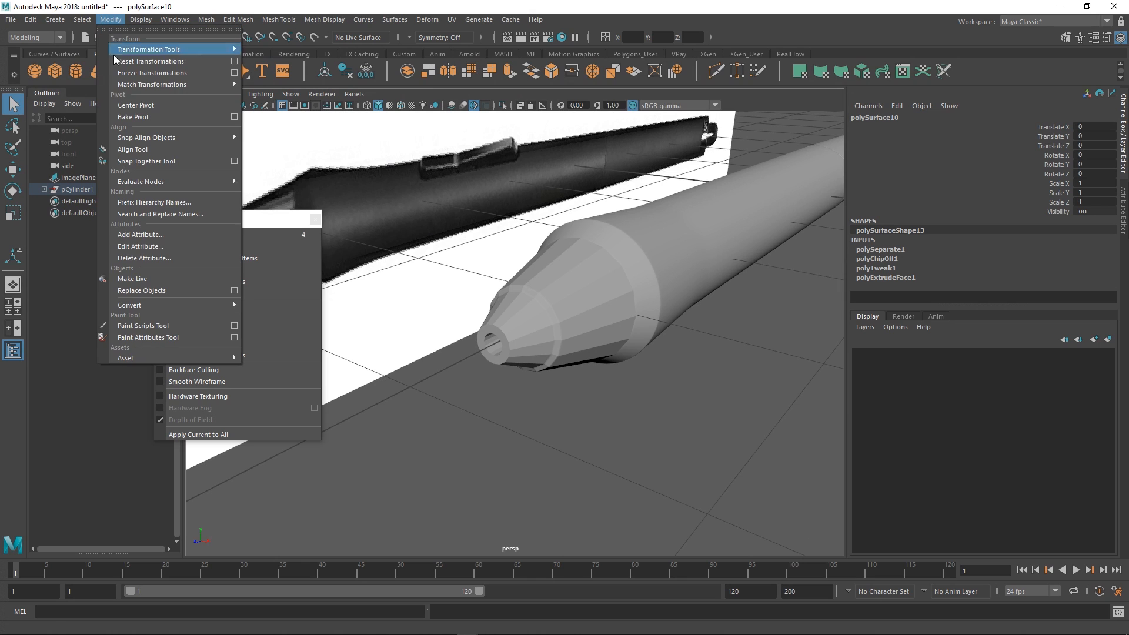
click(133, 106)
- Move the extracted disc forward out of the tip's recess to Translate Y 0.069
alt+drag(486, 364, 394, 371)
key(w)
scroll(447, 362, up, 3)
scroll(494, 353, up, 2)
alt+drag(477, 405, 593, 381)
scroll(519, 425, up, 3)
- Extrude all faces of the disc to a Local Translate Z of about 0.039, forming a short cylinder
key(F11)
drag(485, 369, 579, 245)
mouse_move(566, 326)
alt+mouse_down()
mouse_move(505, 343)
mouse_move(571, 330)
alt+mouse_up()
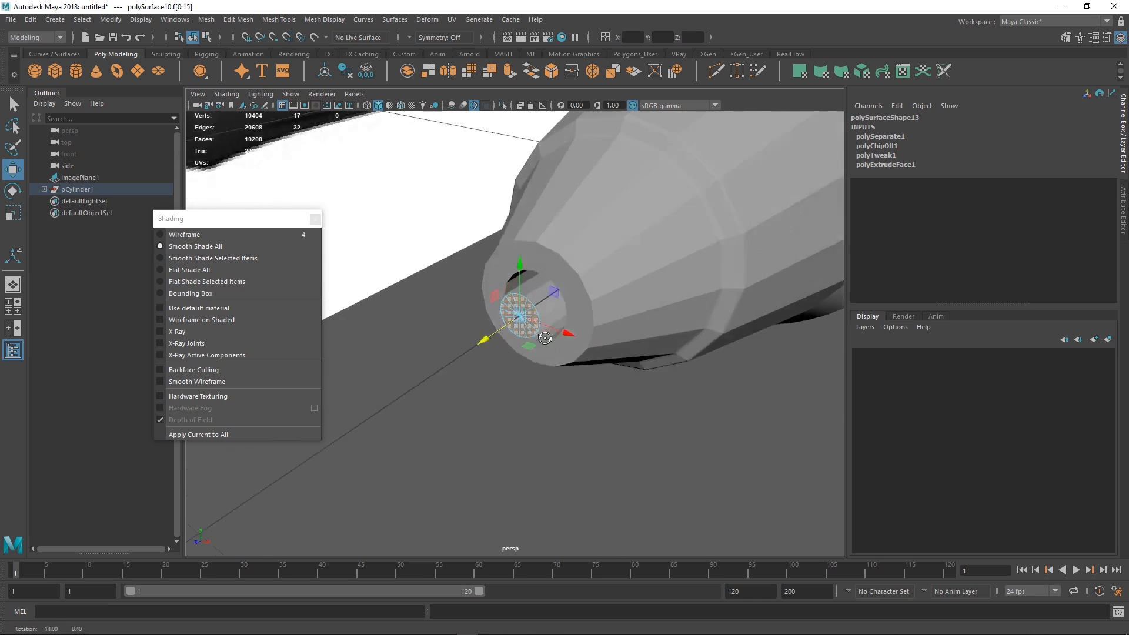
scroll(594, 321, up, 4)
alt+middle_drag(607, 311, 604, 322)
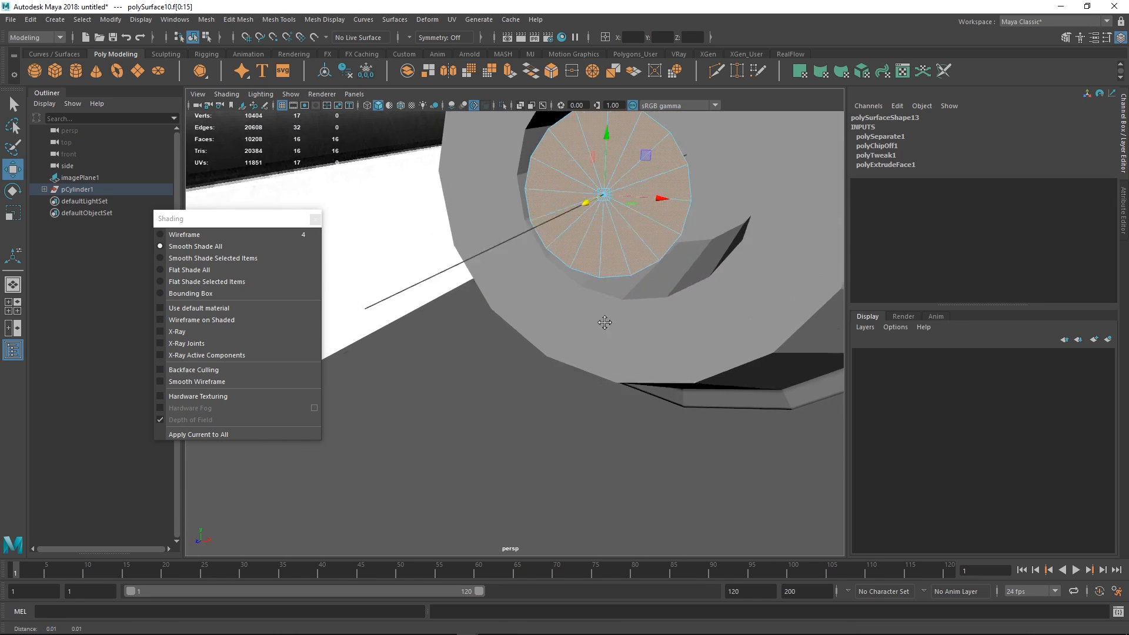
scroll(604, 322, down, 3)
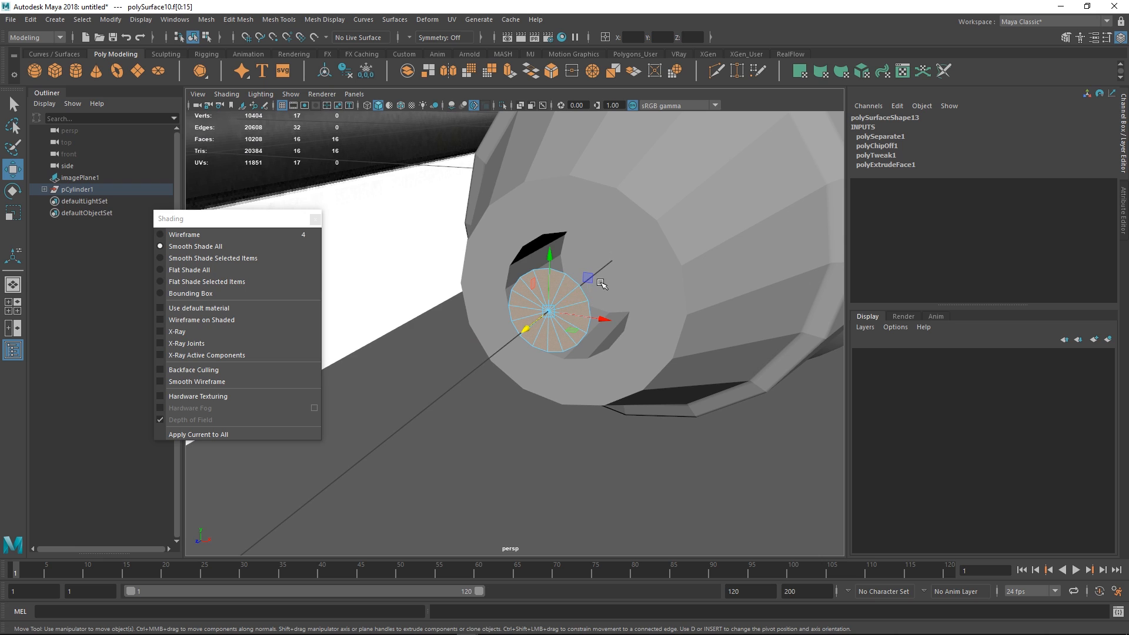
key(ctrl+e)
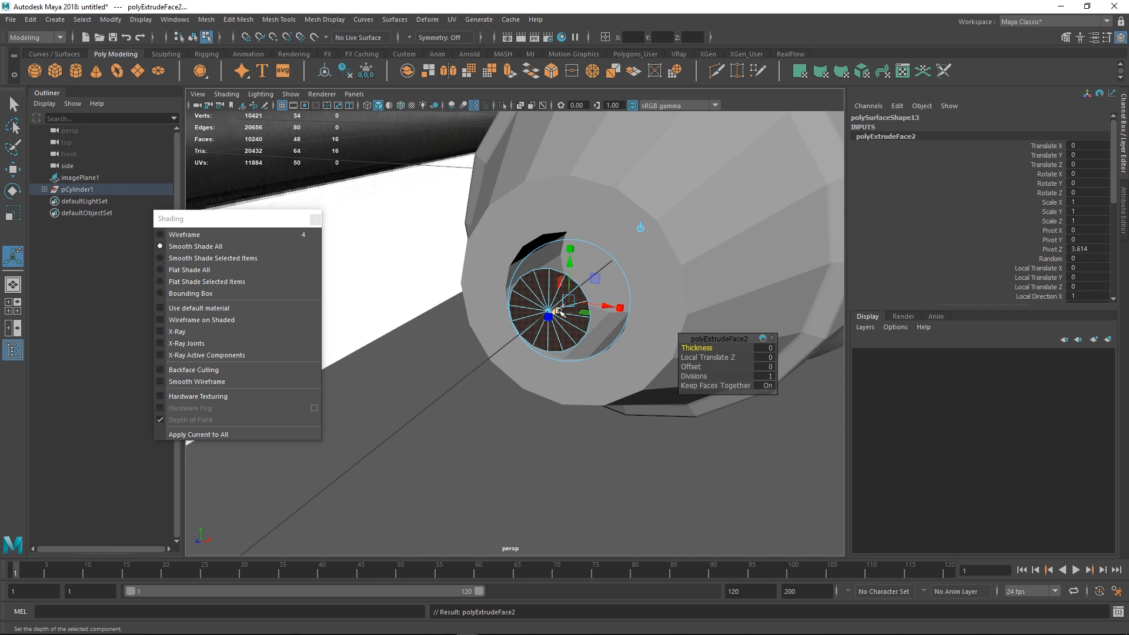
drag(558, 312, 497, 319)
alt+middle_drag(498, 319, 579, 331)
drag(432, 365, 538, 329)
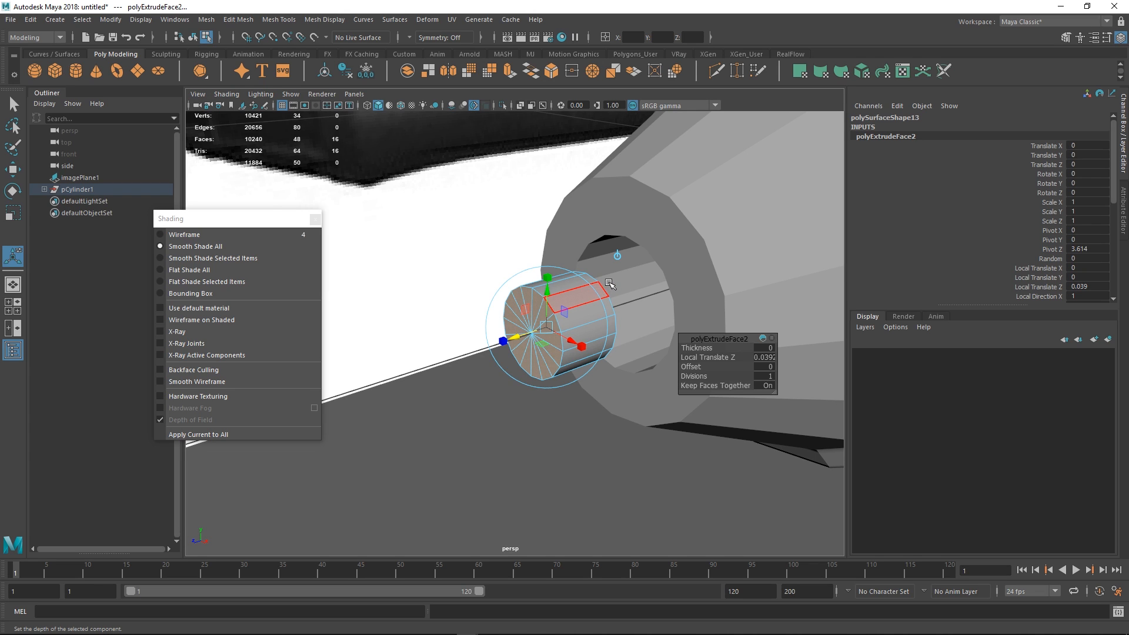
alt+drag(609, 284, 587, 297)
alt+middle_drag(546, 311, 624, 266)
key(q)
key(F8)
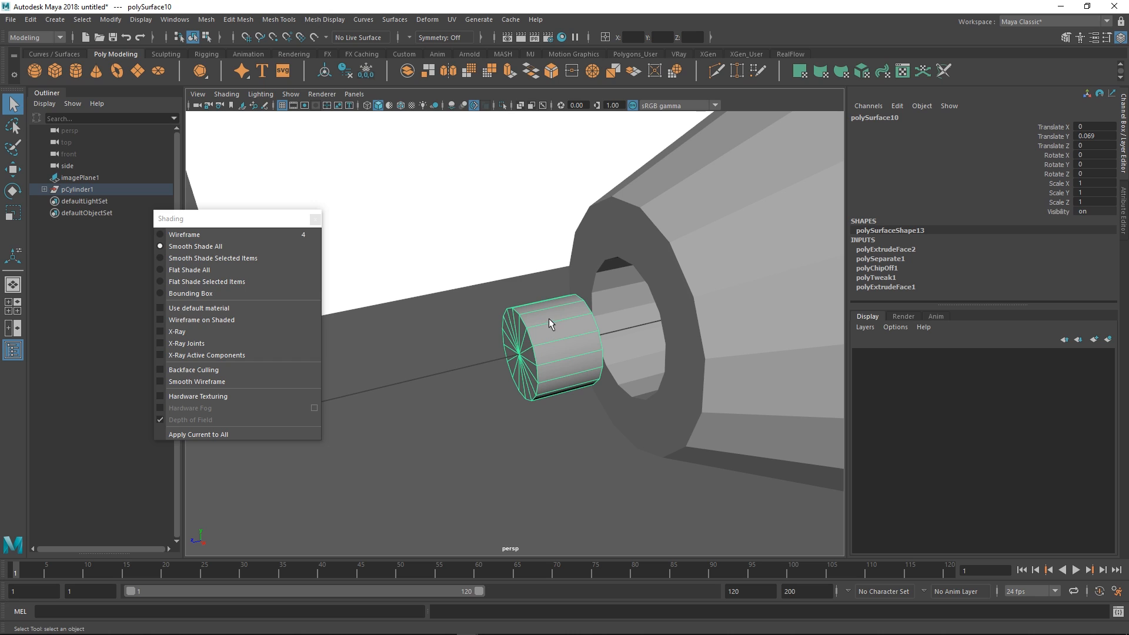
- Reverse the short cylinder's normals, reverse them back and delete its construction history
click(325, 25)
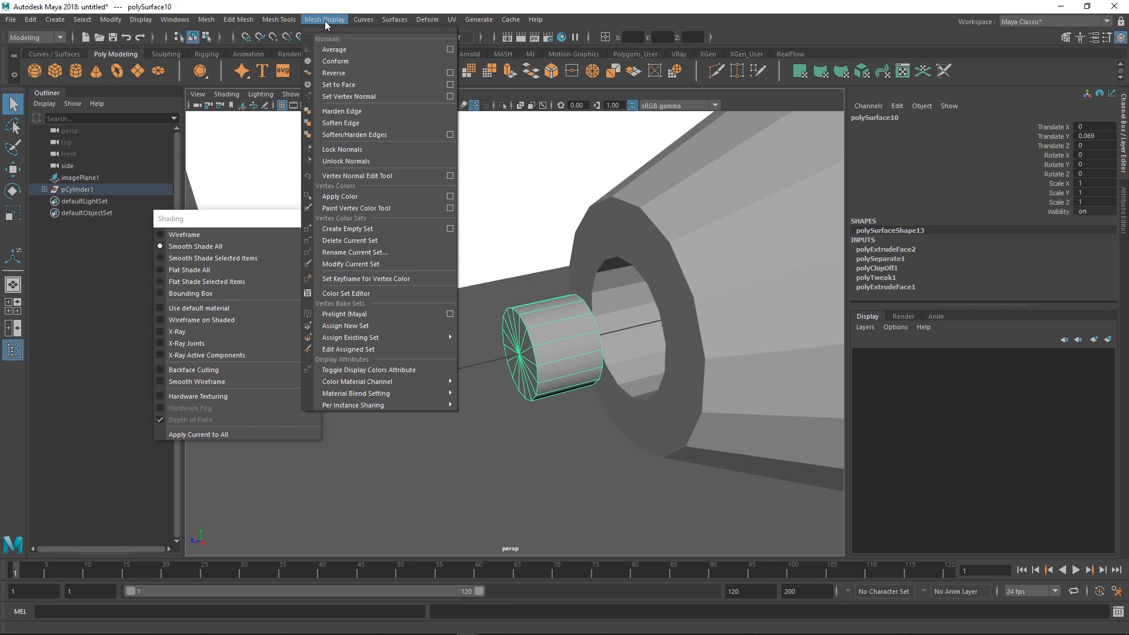
click(340, 76)
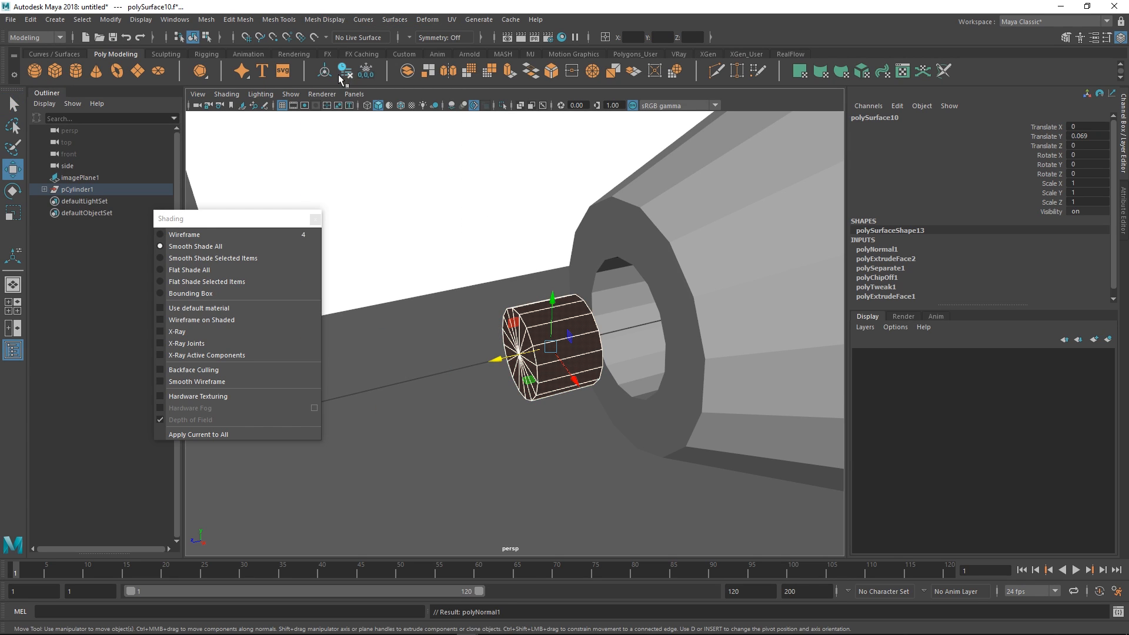
click(562, 413)
click(555, 385)
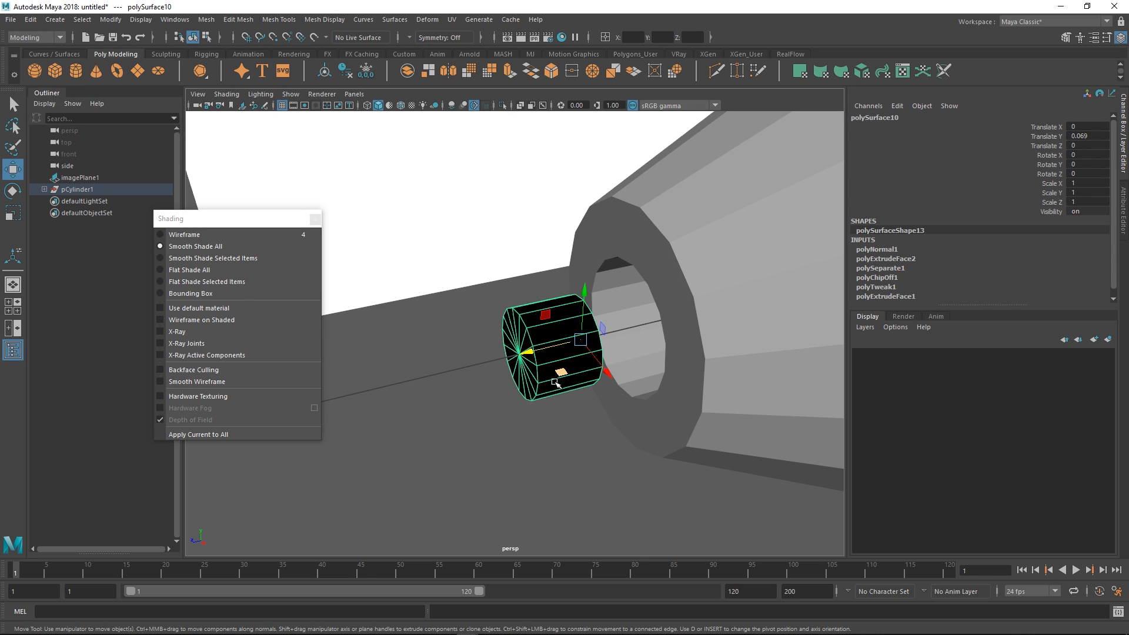
key(g)
click(578, 355)
key(alt+shift+d)
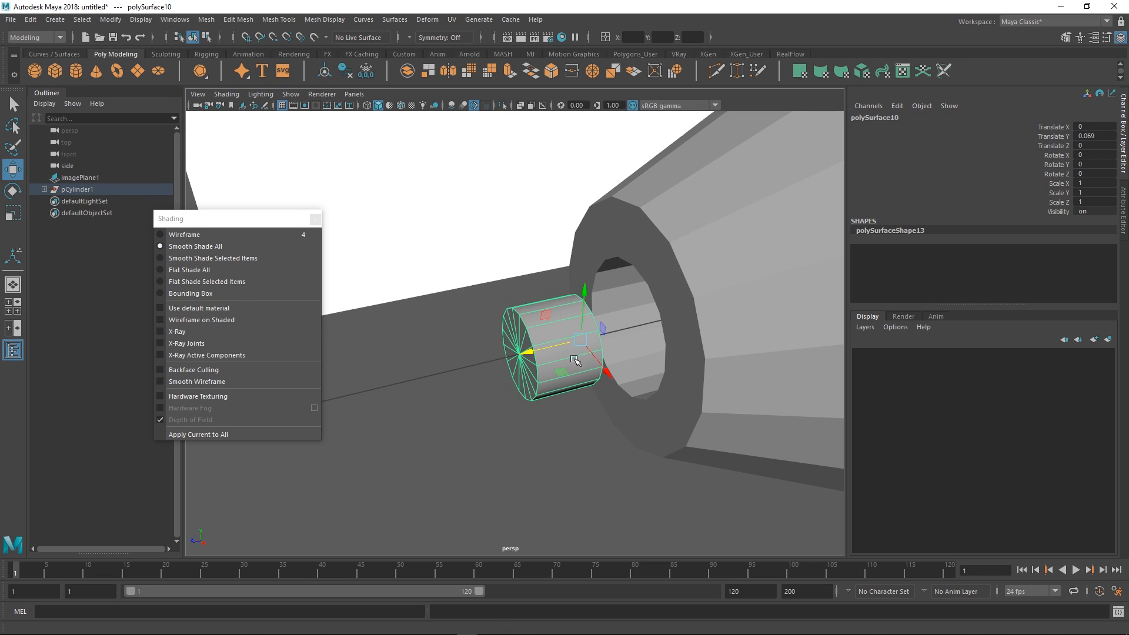
- Reverse the short cylinder's normals back and forth again to check their direction and clear the resulting history
alt+drag(579, 357, 548, 355)
click(331, 22)
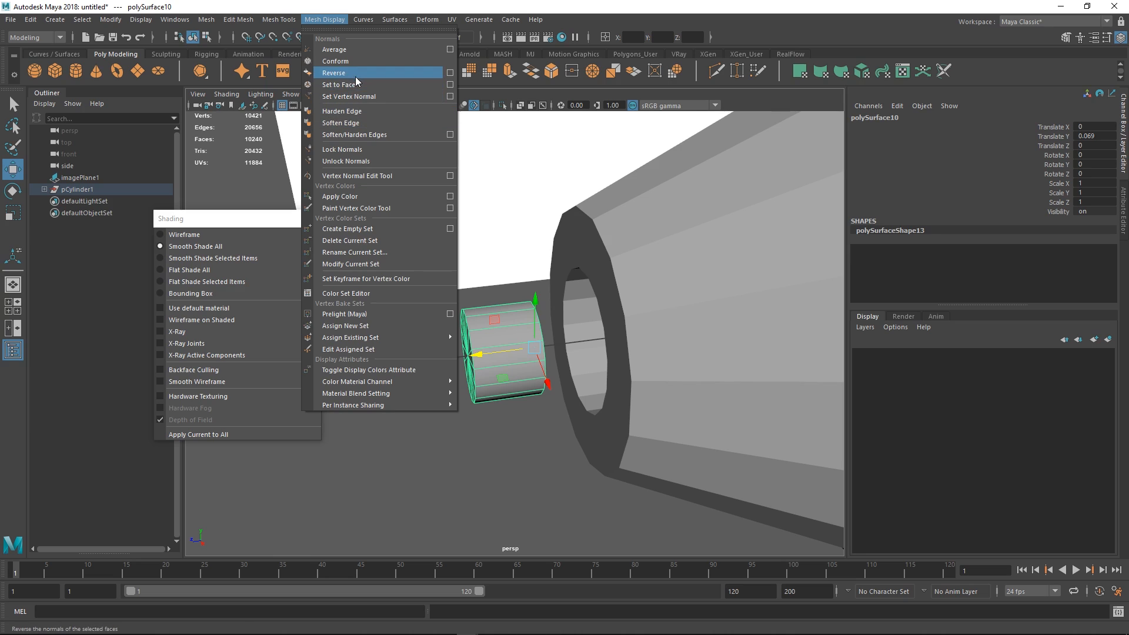
click(333, 73)
key(g)
key(g)
key(g)
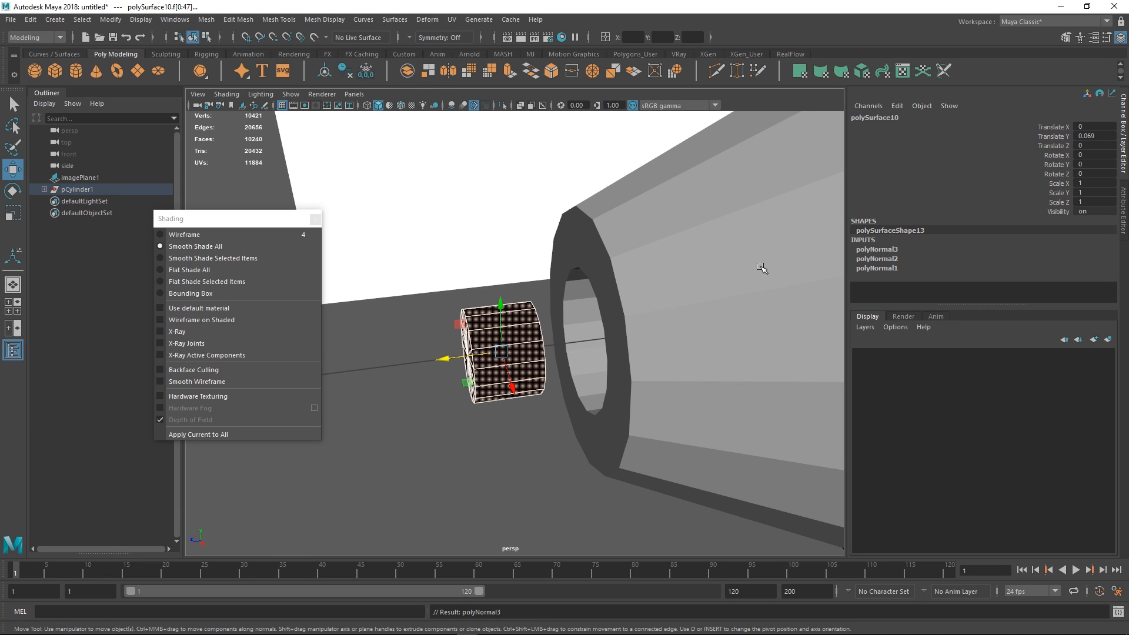
key(alt+shift+d)
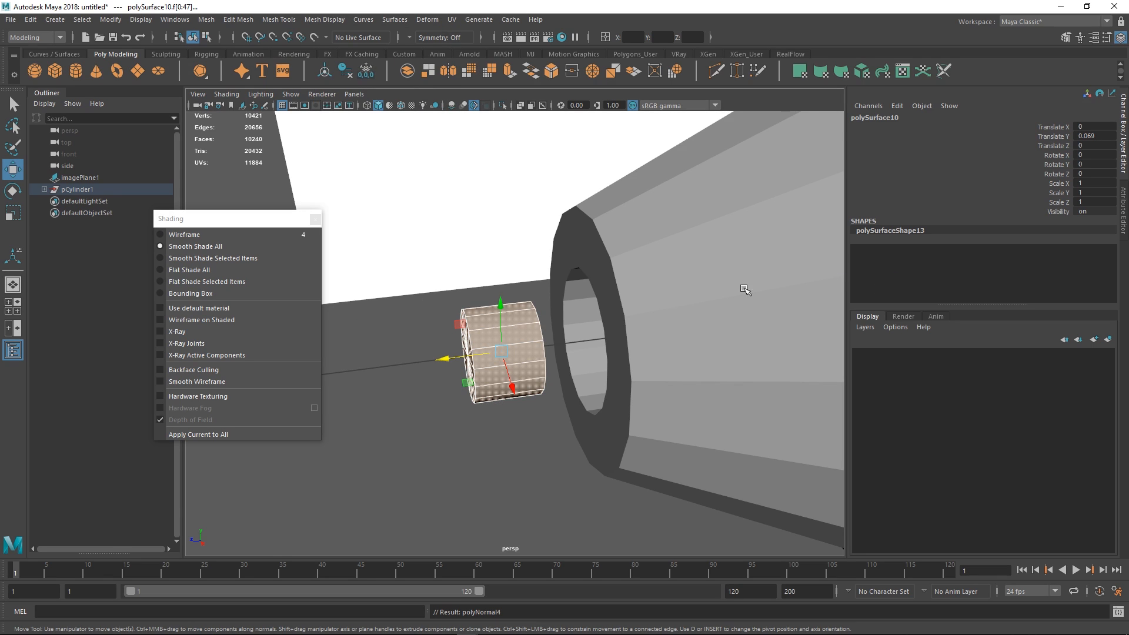
- Move the short cylinder back into the tip's recess to Translate Y 0.05
drag(427, 356, 525, 424)
click(525, 423)
alt+drag(629, 372, 667, 365)
click(671, 336)
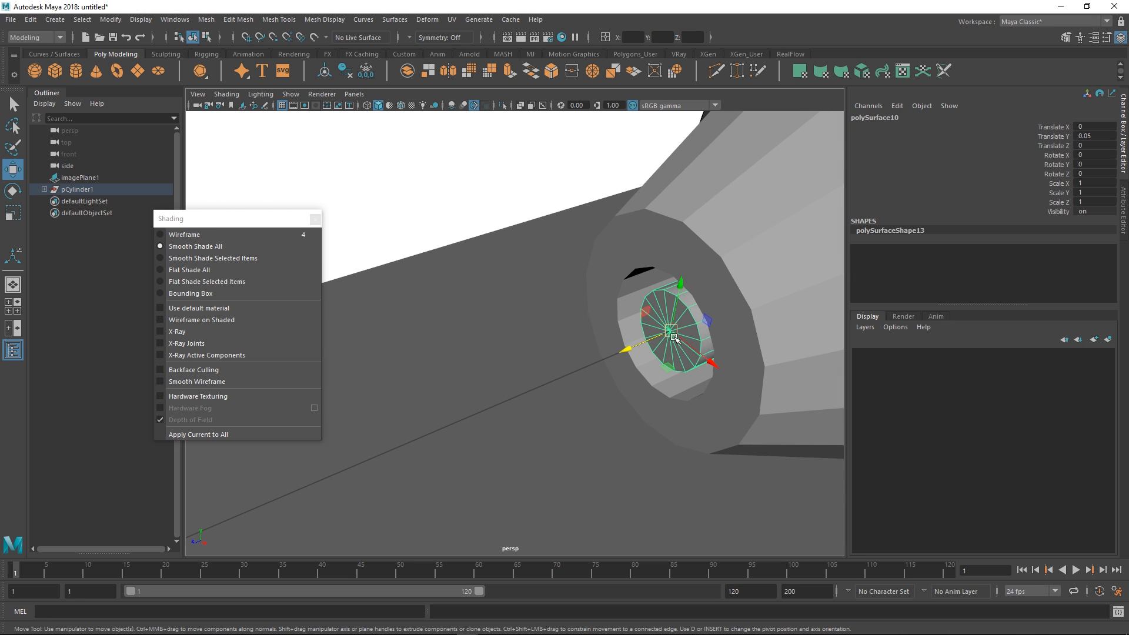
- Select the end-cap faces of the short refill cylinder and move them outward so the refill protrudes from the pen tip
alt+right_drag(706, 338, 645, 351)
alt+drag(645, 351, 628, 358)
alt+right_drag(628, 358, 532, 360)
key(q)
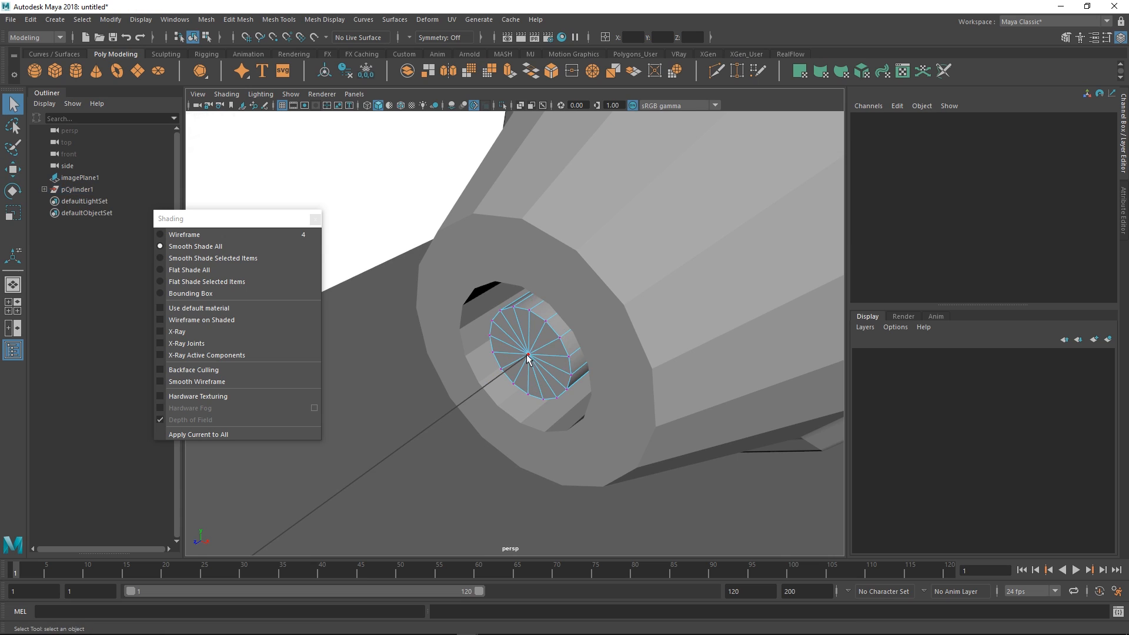
click(528, 355)
key(ctrl+F11)
alt+drag(539, 380, 273, 427)
key(w)
alt+drag(458, 377, 403, 361)
alt+middle_drag(404, 360, 469, 360)
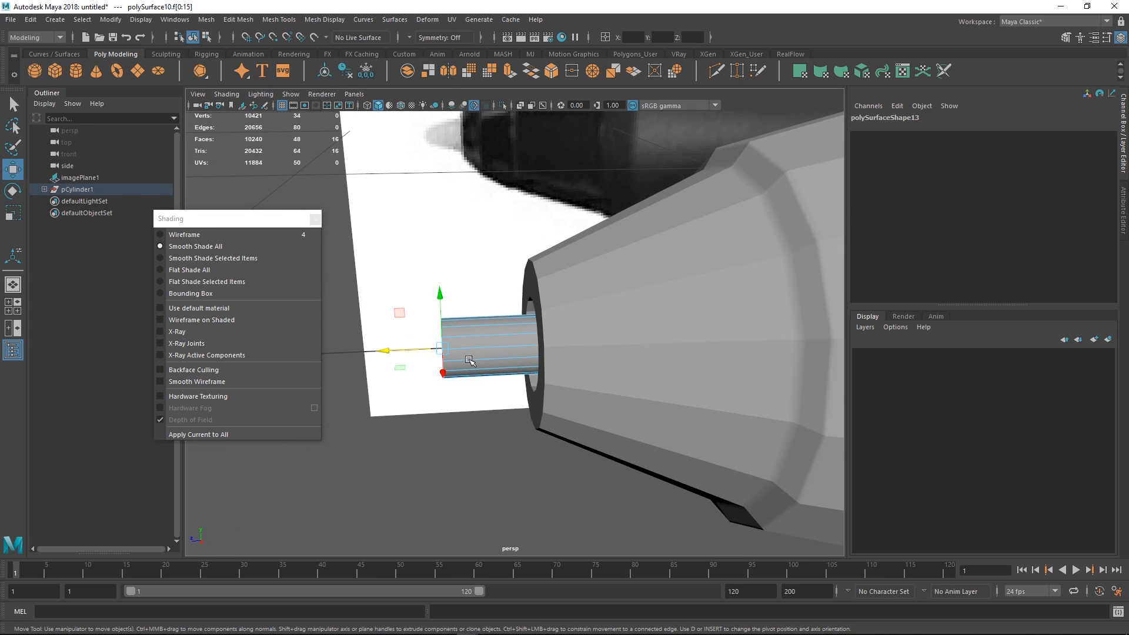
alt+drag(469, 360, 478, 341)
alt+right_drag(478, 341, 505, 343)
alt+drag(504, 343, 462, 358)
drag(391, 347, 724, 244)
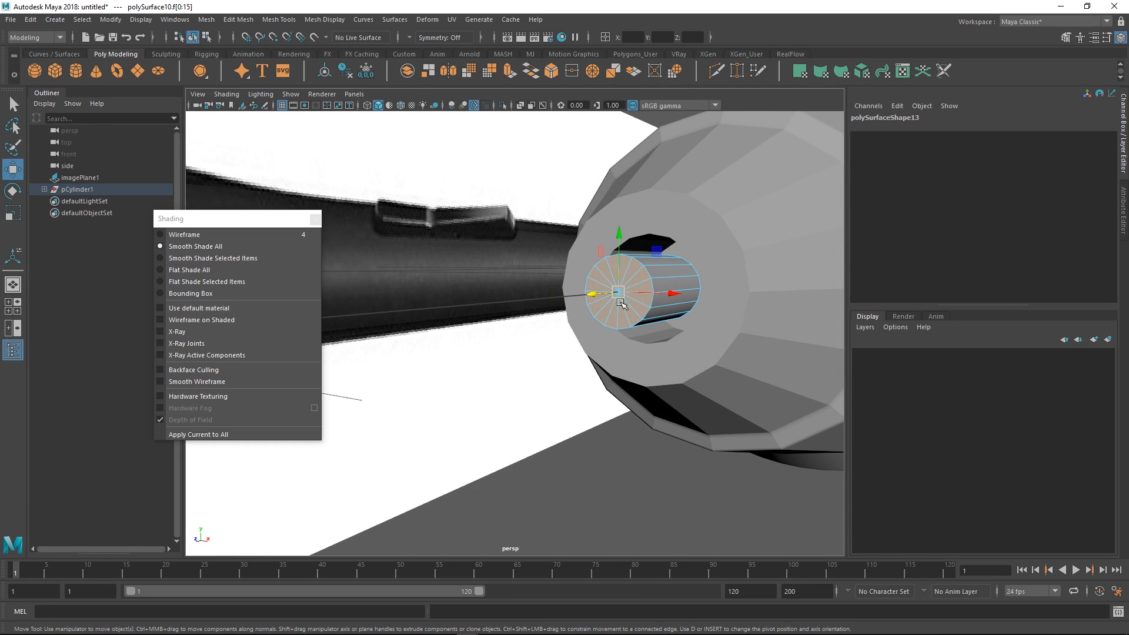
alt+drag(620, 302, 632, 336)
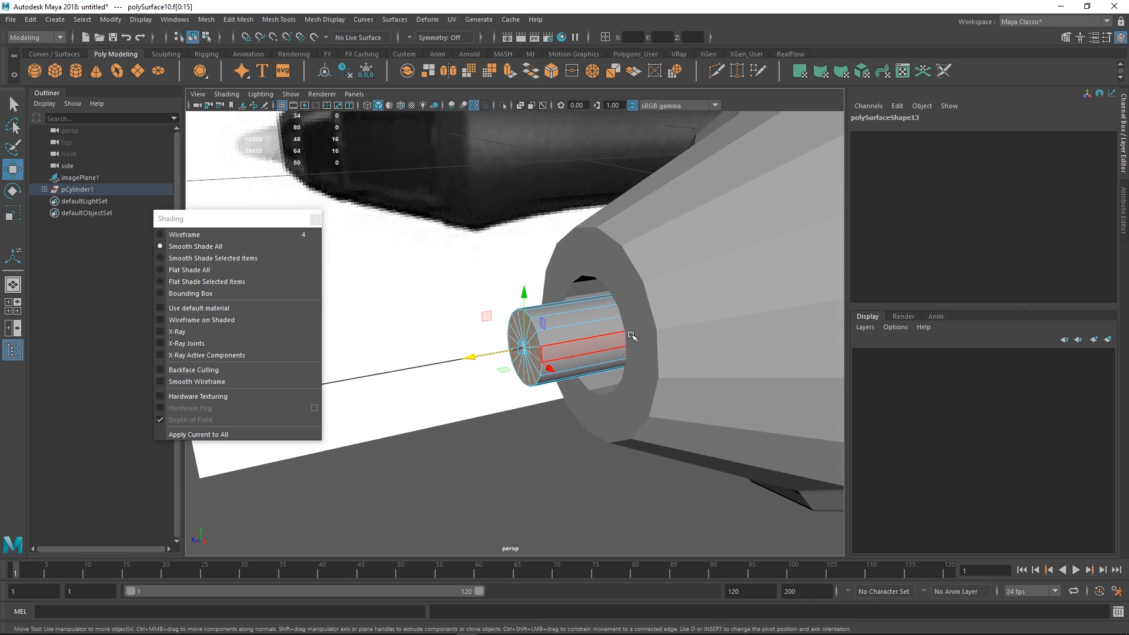
alt+right_drag(588, 347, 605, 358)
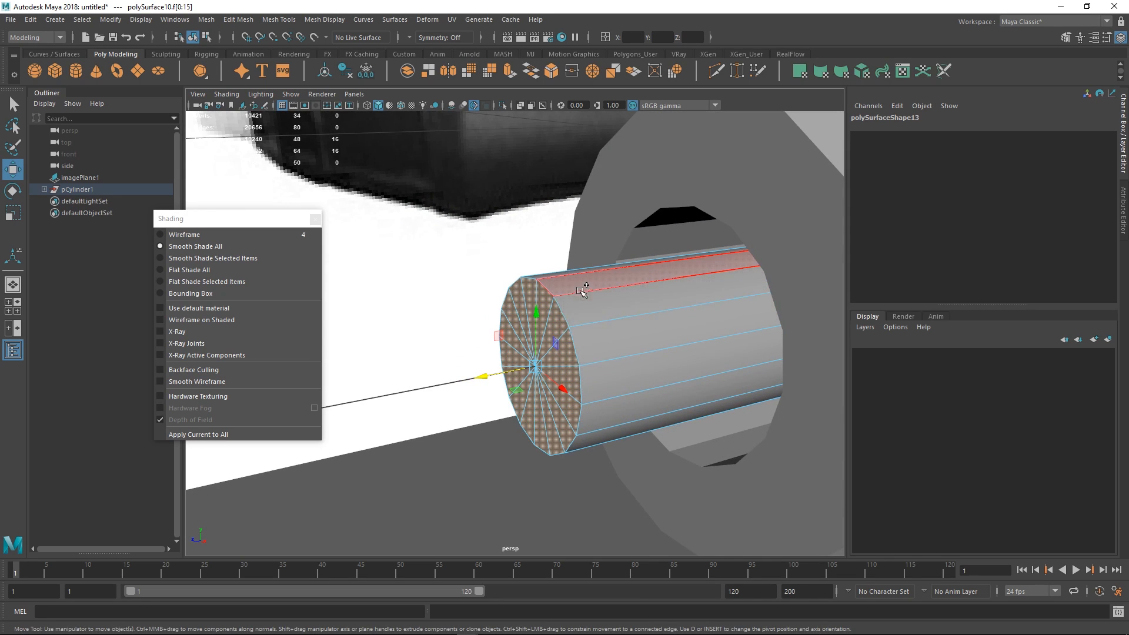
- Extrude the refill's end-cap faces, scale them down and move them forward to form a tapered nose
key(ctrl+e)
key(r)
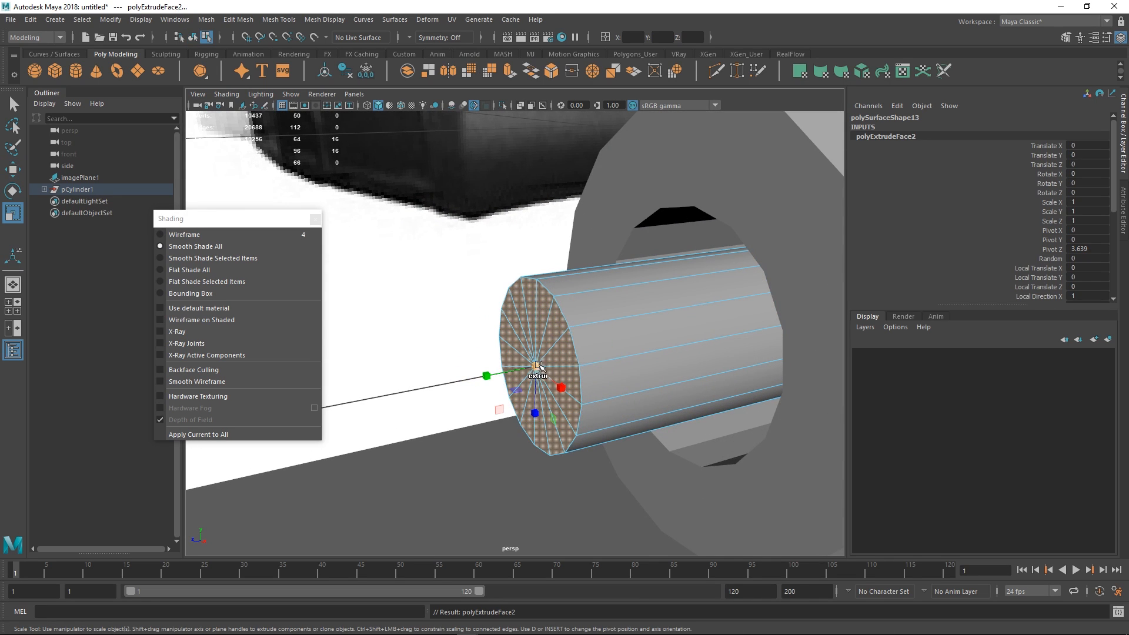
drag(536, 366, 475, 380)
key(w)
key(r)
- Extrude the nose's cap faces once more and move them slightly outward to round off the refill's point
key(ctrl+e)
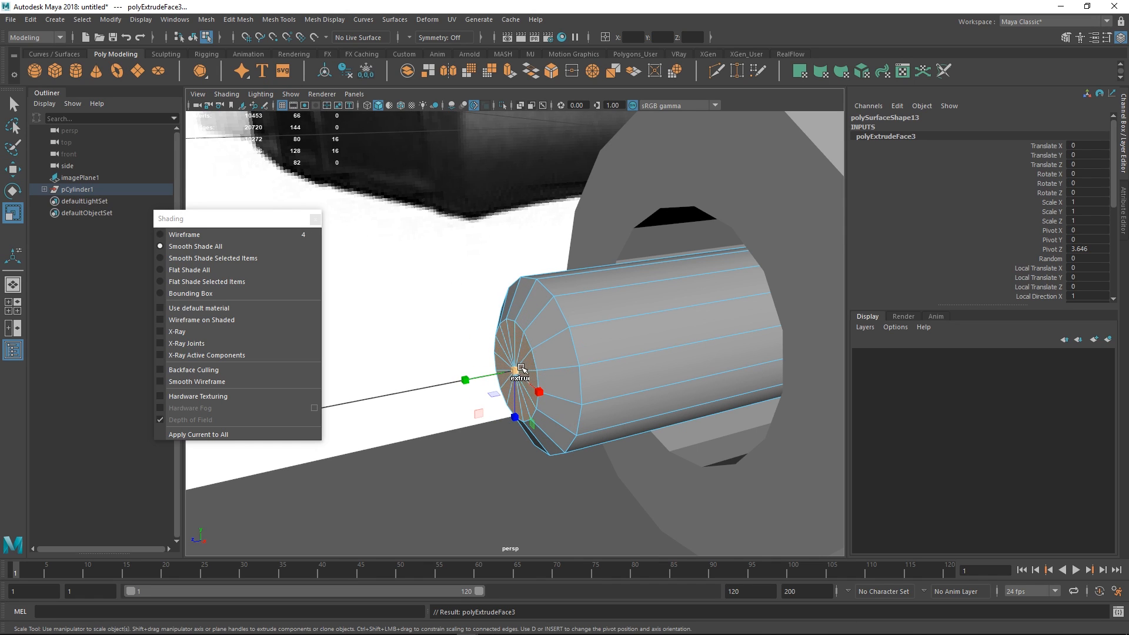
key(w)
drag(491, 375, 479, 377)
mouse_move(558, 341)
right_down()
mouse_move(609, 301)
mouse_move(567, 343)
right_up()
alt+drag(566, 344, 553, 346)
scroll(552, 353, up, 5)
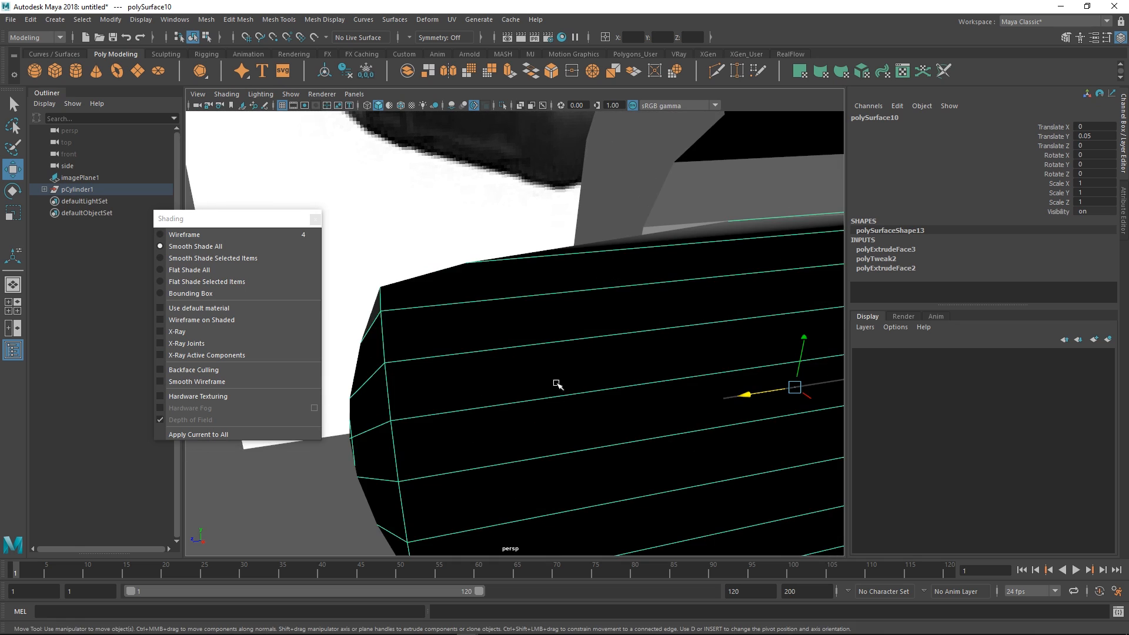
scroll(556, 383, down, 3)
- Select the edge loop at the shoulder between the refill's shaft and nose and scale it slightly to soften the taper
right_drag(522, 364, 517, 326)
click(492, 360)
double_click(492, 359)
key(r)
mouse_move(479, 371)
mouse_down()
mouse_move(451, 369)
mouse_move(468, 368)
mouse_up()
key(w)
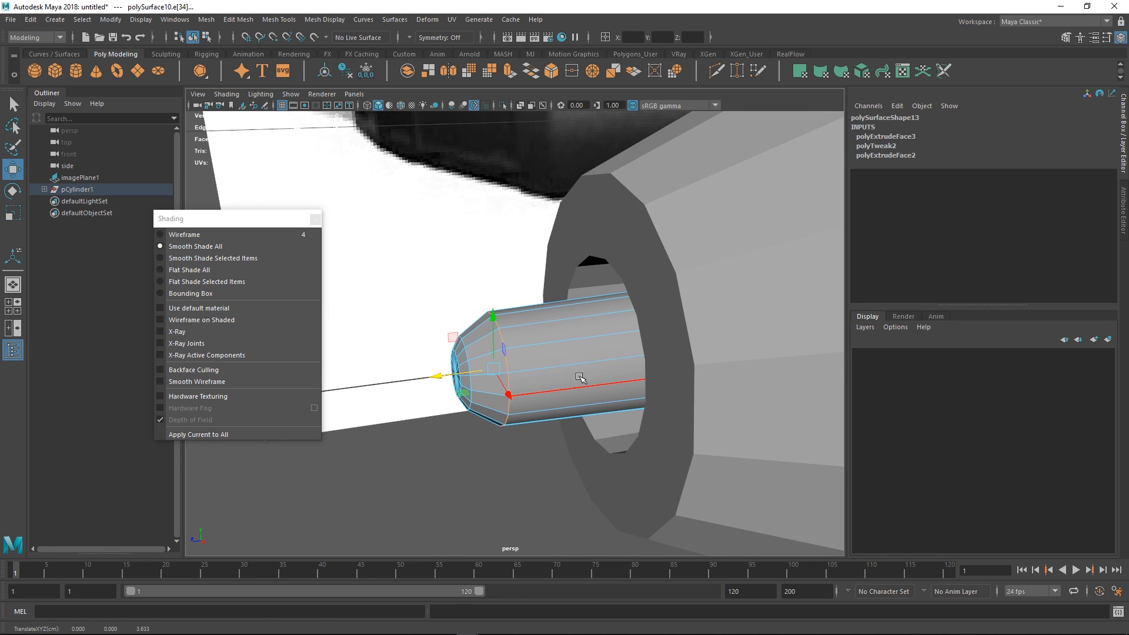
- Delete the tip's construction history and display the tip in smooth preview to compare the pen with the reference
scroll(582, 379, down, 6)
right_drag(569, 333, 609, 311)
click(610, 314)
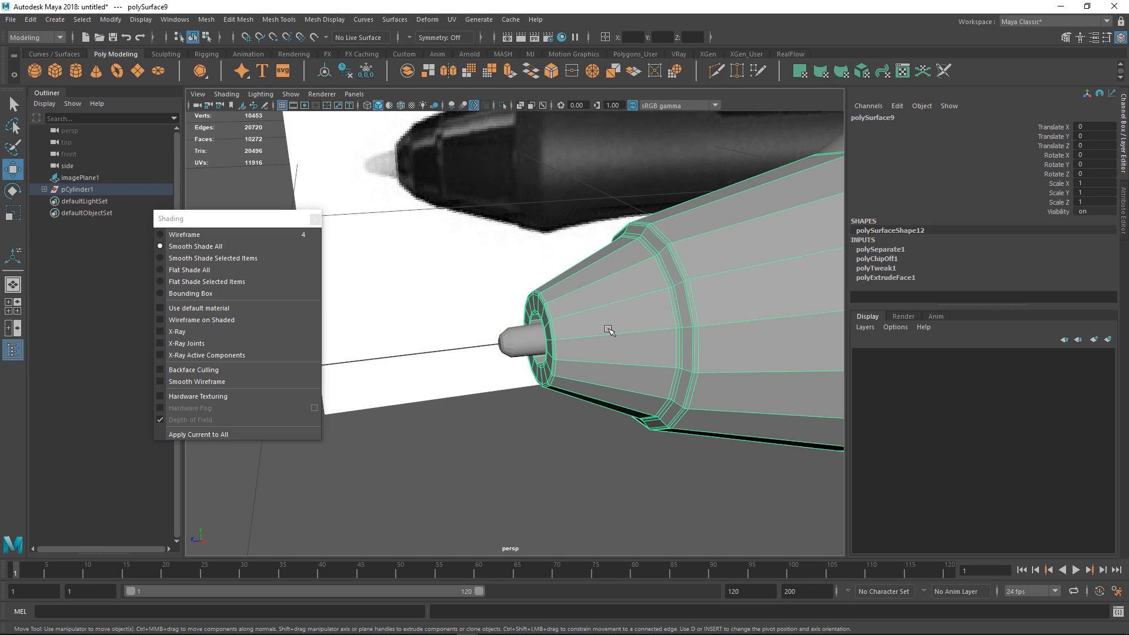
key(alt+shift+d)
scroll(655, 335, down, 4)
alt+drag(656, 336, 508, 376)
scroll(493, 360, down, 2)
click(614, 336)
click(550, 353)
key(3)
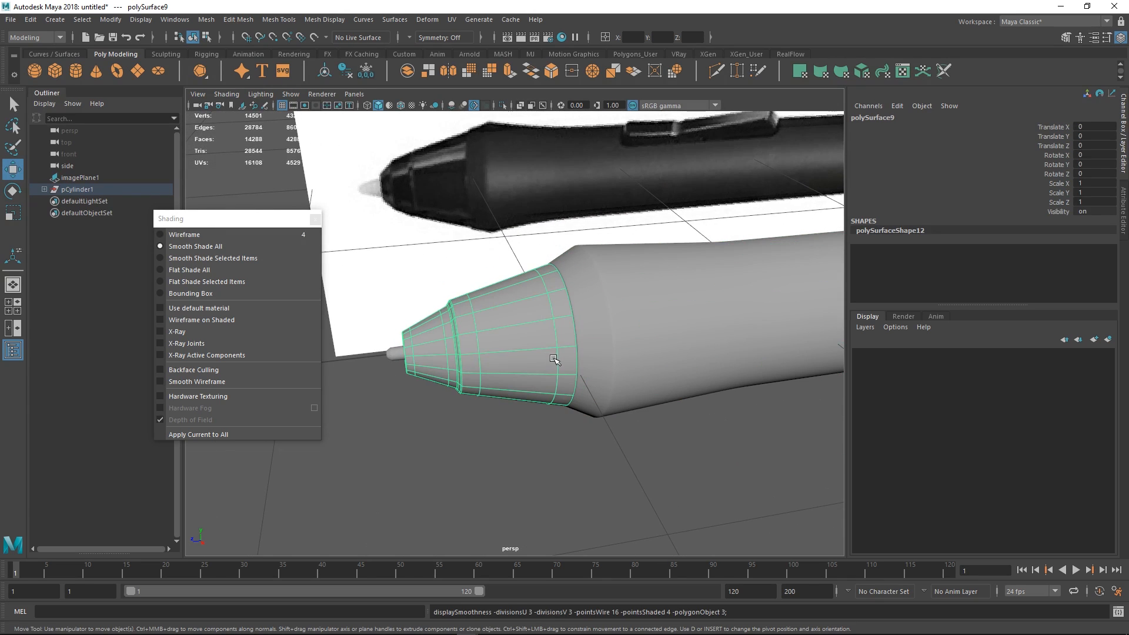
click(610, 440)
alt+right_drag(610, 440, 467, 312)
mouse_move(559, 348)
alt+middle_down()
mouse_move(443, 355)
mouse_move(561, 363)
alt+middle_up()
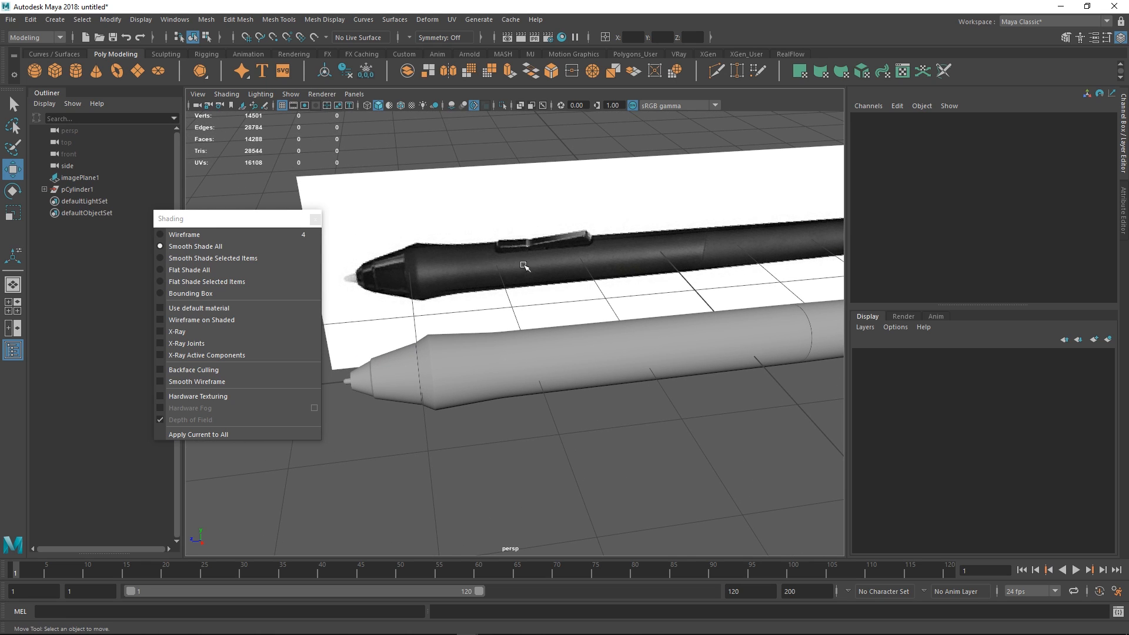
alt+drag(536, 250, 517, 282)
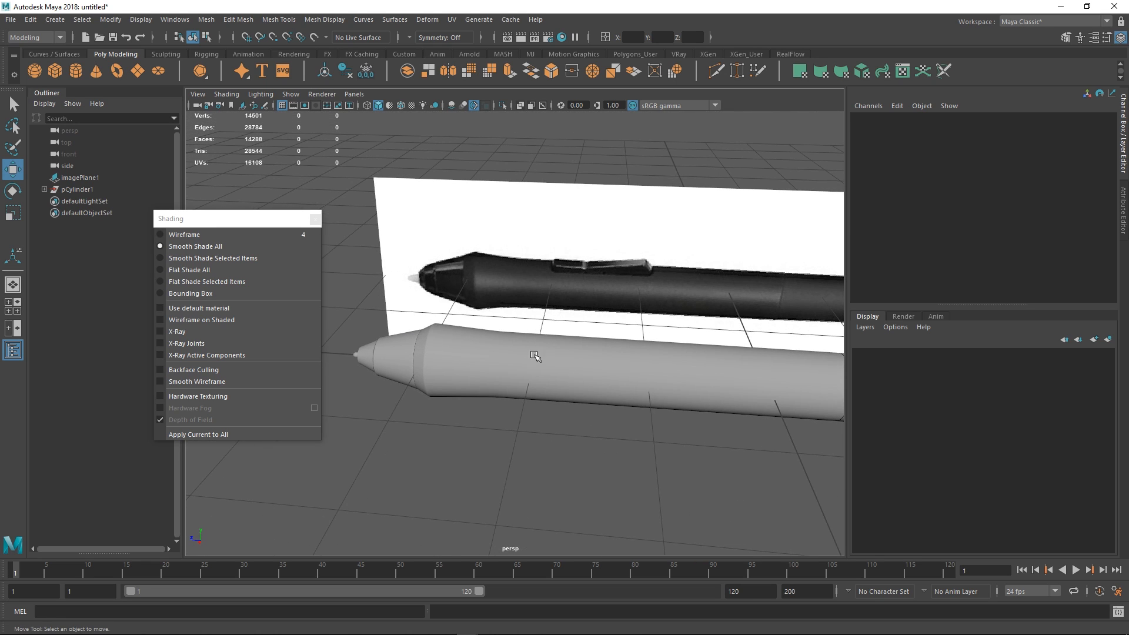
- Select the front body section, switch to the side view and turn off its smooth preview
click(549, 359)
key(space)
drag(549, 358, 572, 353)
alt+middle_drag(582, 346, 823, 323)
mouse_move(823, 323)
alt+right_down()
mouse_move(486, 332)
mouse_move(647, 350)
mouse_move(482, 344)
alt+right_up()
key(1)
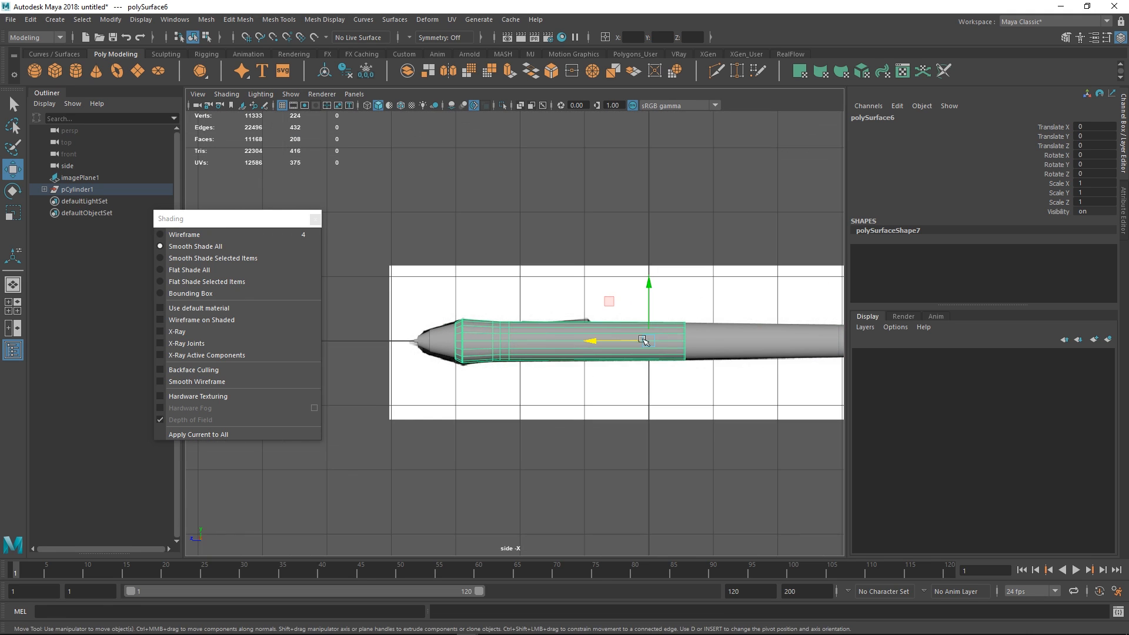
- Insert two edge loops around the front body with Multi-Cut, at both ends of the side button in the reference
alt+middle_drag(647, 360, 634, 357)
alt+right_drag(635, 357, 794, 383)
alt+right_drag(503, 335, 659, 375)
alt+middle_drag(560, 324, 544, 343)
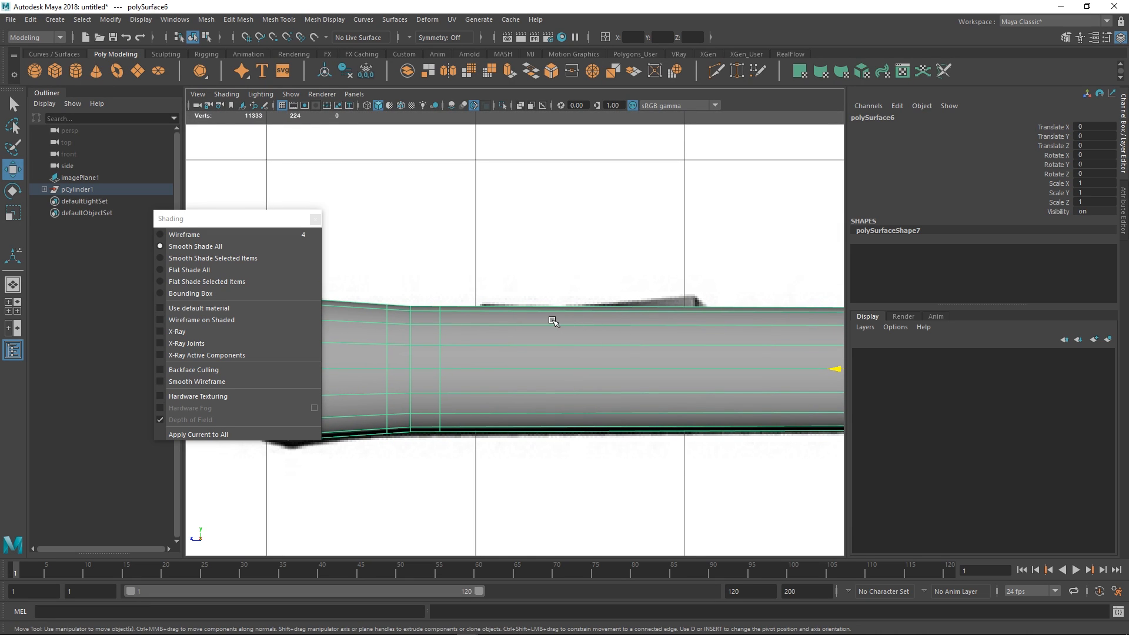
shift+right_click(563, 322)
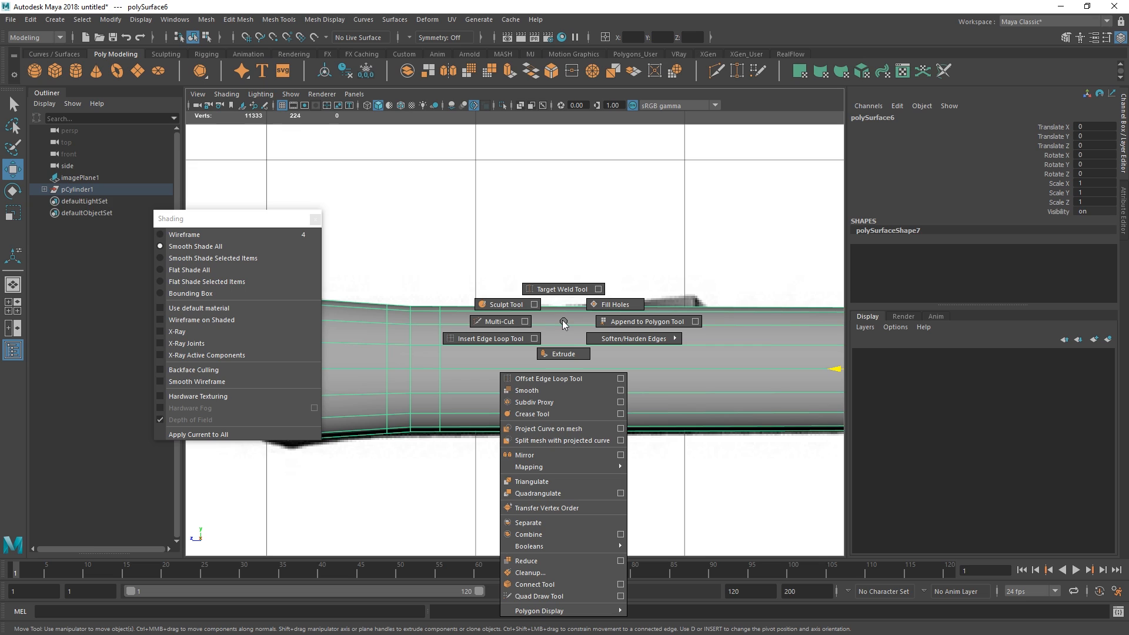
click(500, 321)
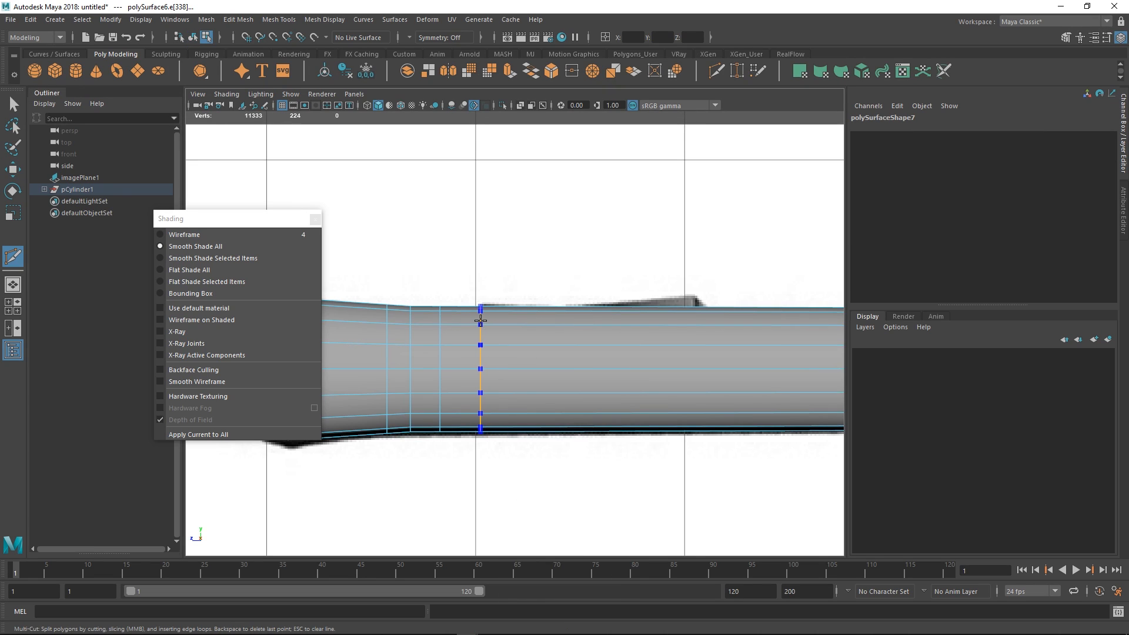
ctrl+click(480, 325)
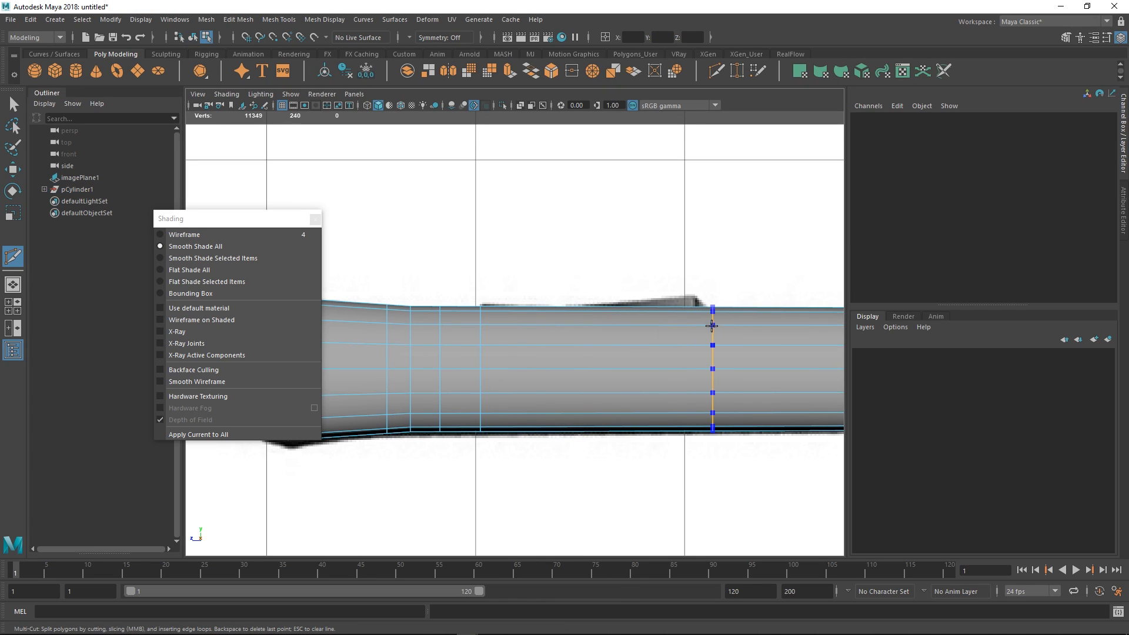
ctrl+click(707, 324)
- Extrude the two top faces between the new edge loops inward in the perspective view to form the button recess
key(space)
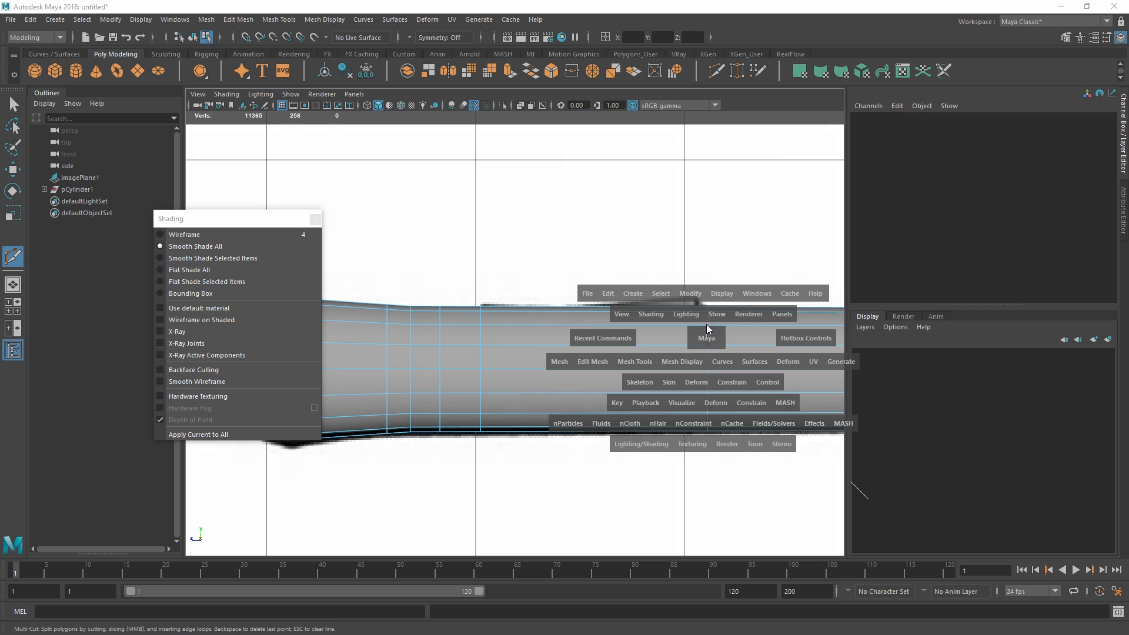
drag(707, 337, 521, 404)
key(w)
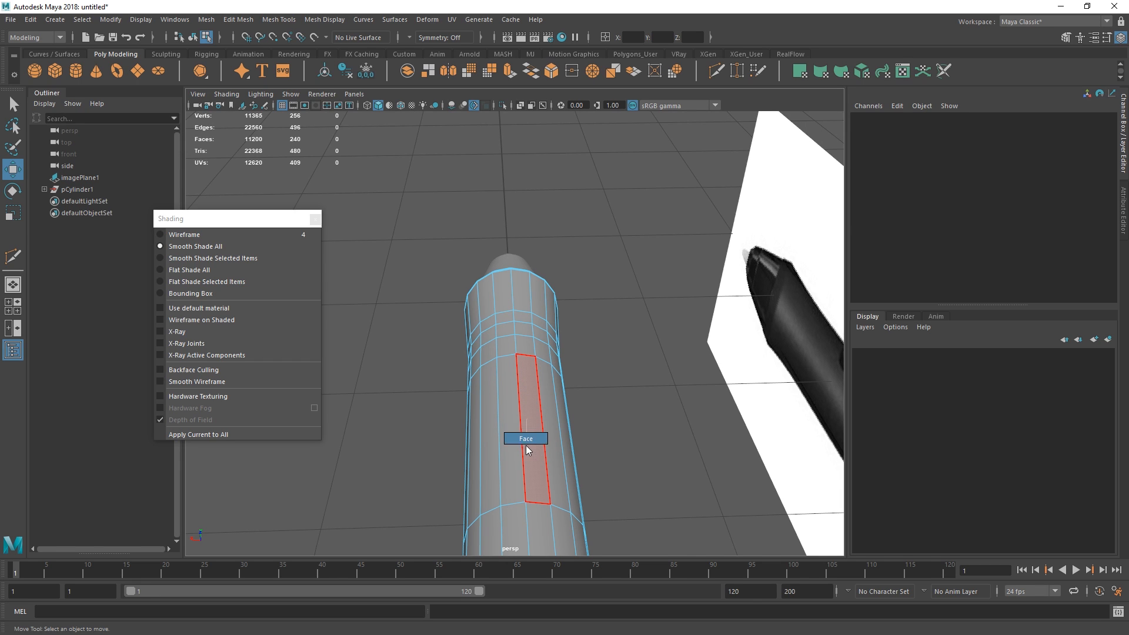
click(524, 423)
shift+click(513, 450)
alt+drag(513, 450, 602, 385)
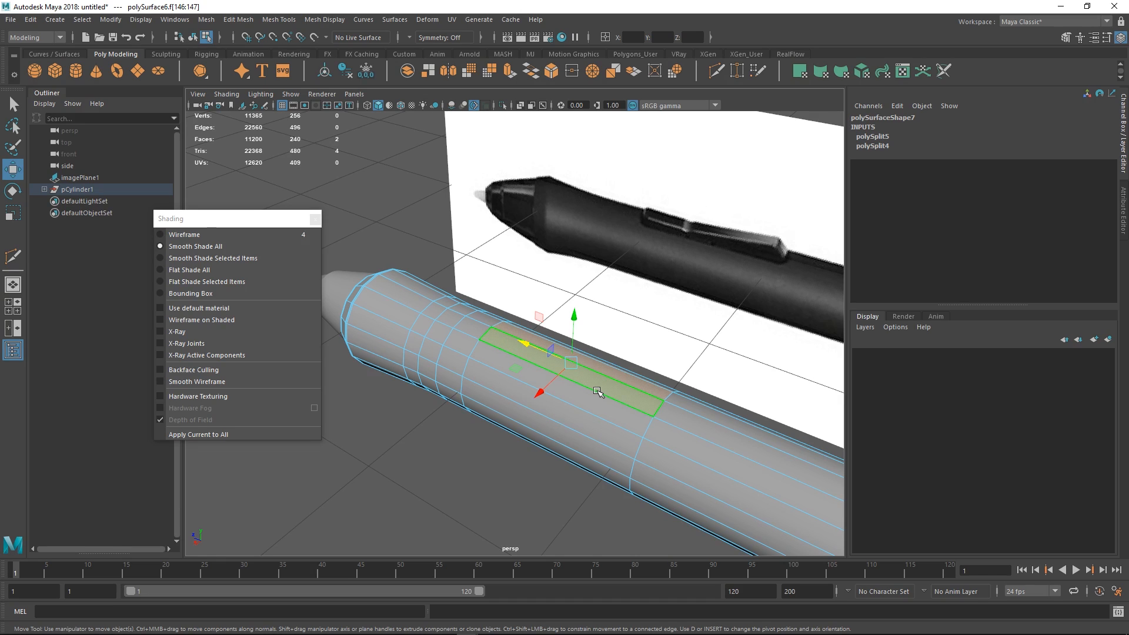
alt+drag(605, 396, 657, 359)
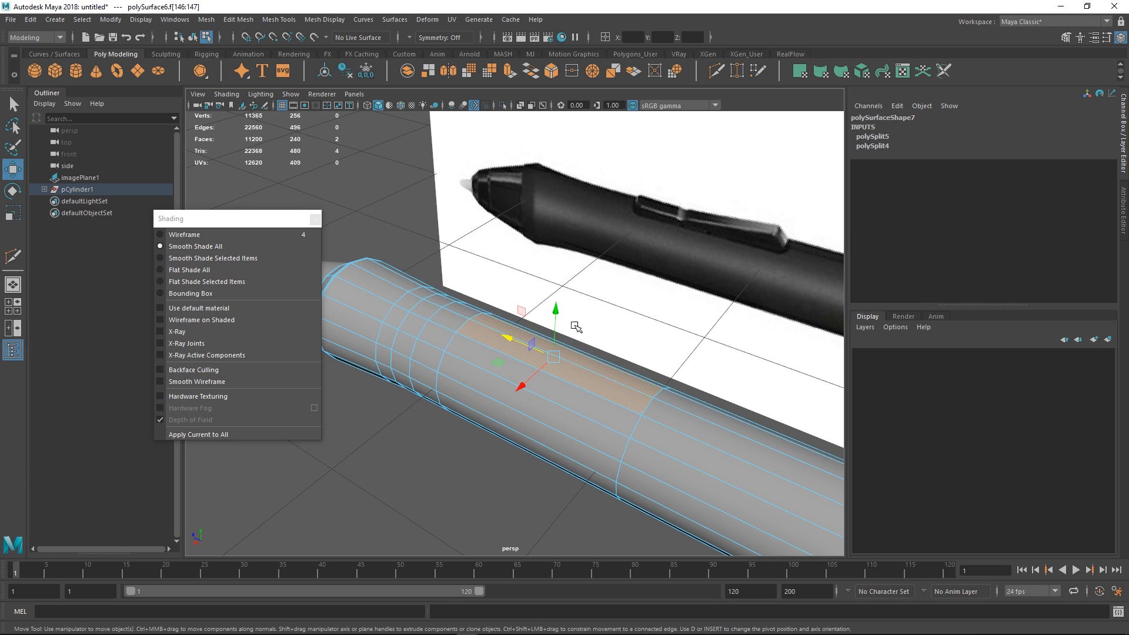
mouse_move(595, 375)
alt+mouse_down()
mouse_move(616, 375)
mouse_move(588, 371)
mouse_move(593, 363)
alt+mouse_up()
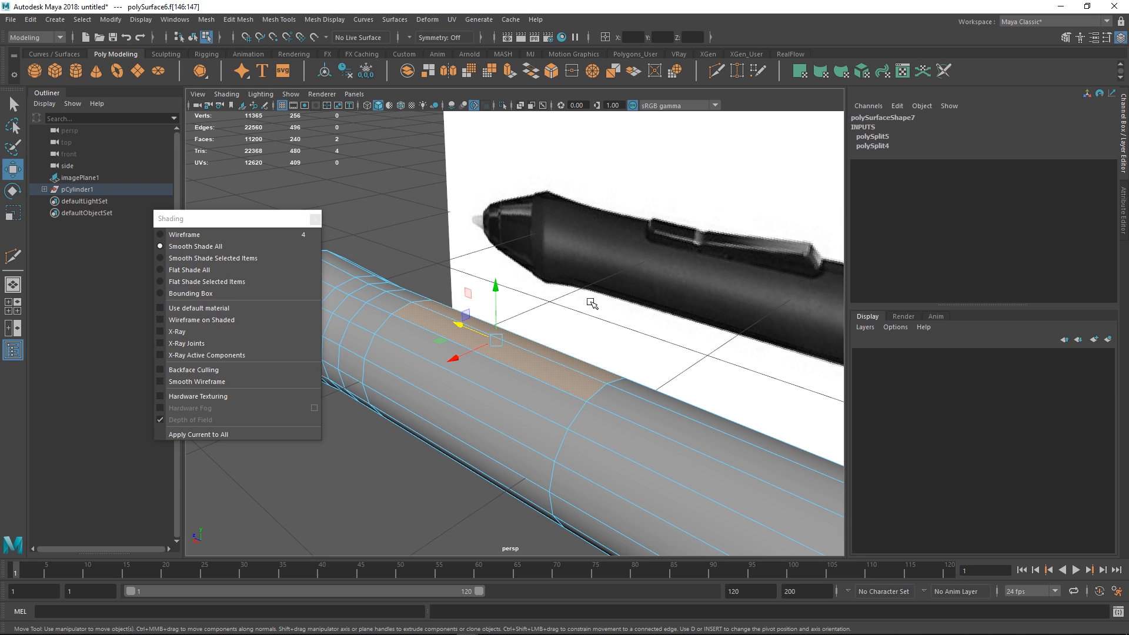
key(ctrl+e)
key(w)
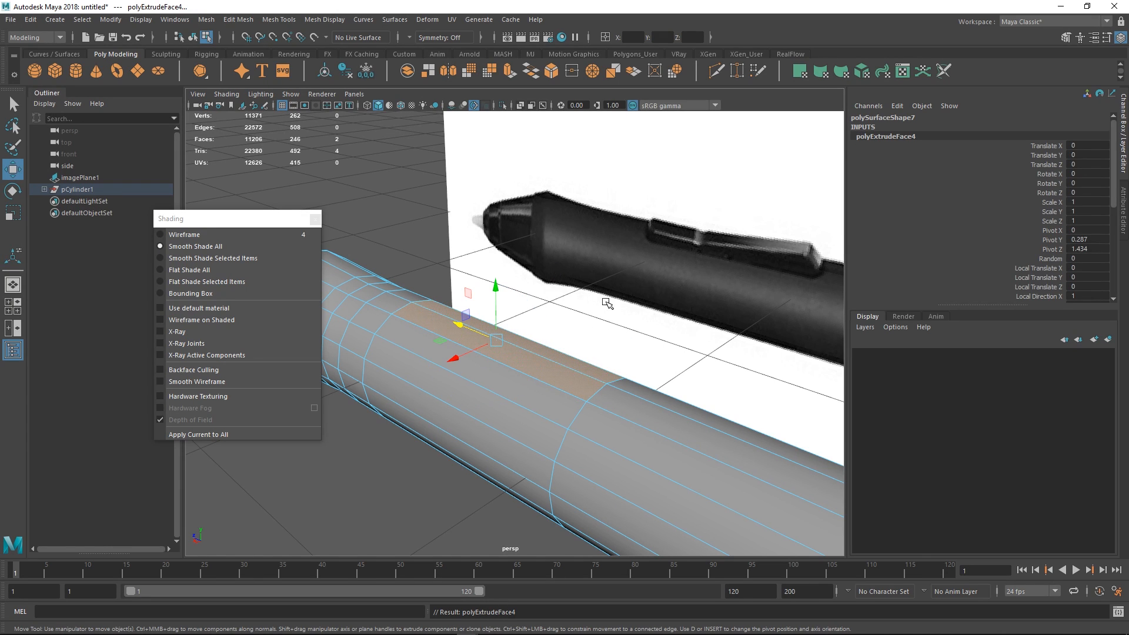
mouse_move(606, 302)
shift+middle_down()
mouse_move(606, 340)
mouse_move(607, 323)
shift+middle_up()
alt+drag(574, 368, 595, 375)
key(F8)
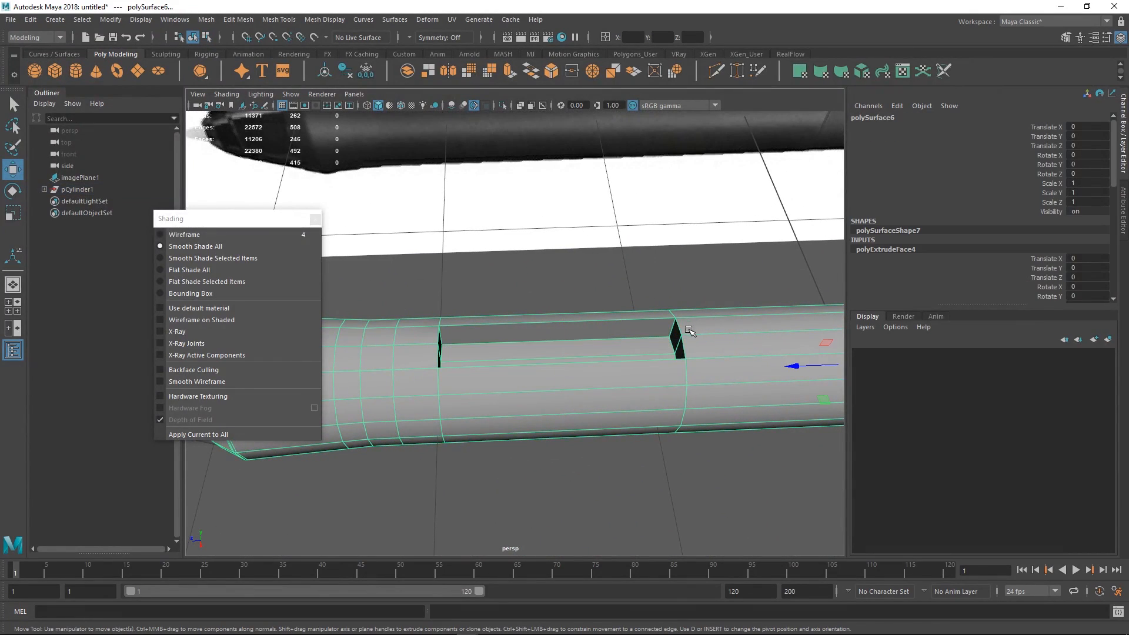
- Check the front body's button recess in smooth preview and return to the unsmoothed display
key(3)
click(612, 453)
alt+drag(612, 453, 610, 385)
click(644, 323)
key(1)
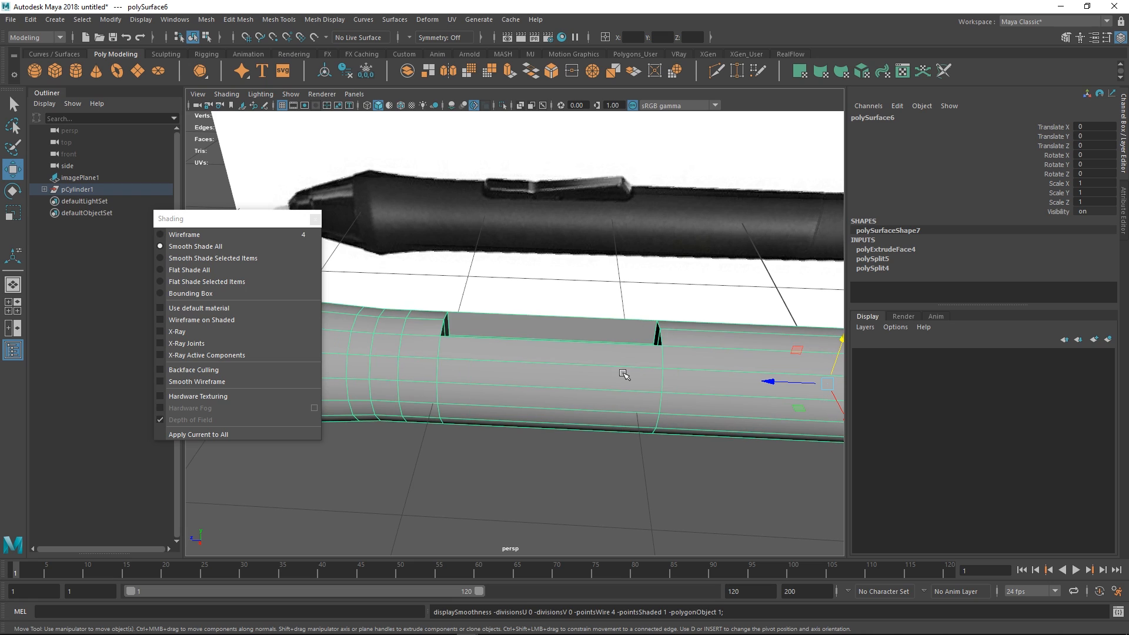
key(3)
key(1)
- Insert a supporting edge loop around the body just outside each end of the button recess with Multi-Cut
alt+drag(669, 356, 647, 388)
alt+right_drag(647, 388, 668, 393)
key(ctrl+shift+x)
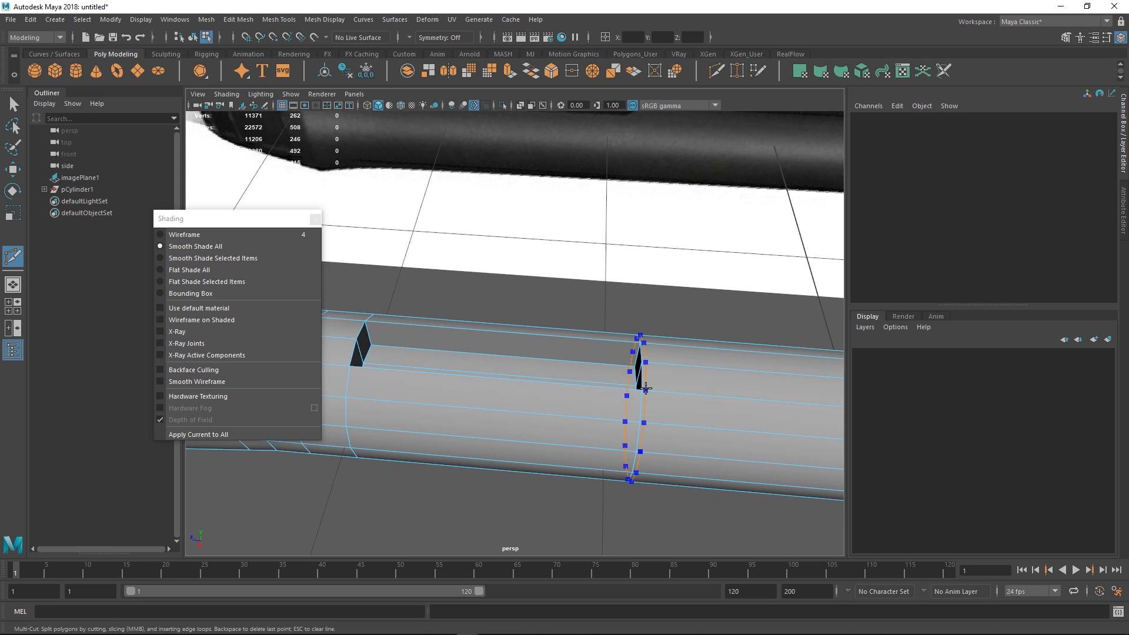
alt+middle_drag(535, 379, 504, 364)
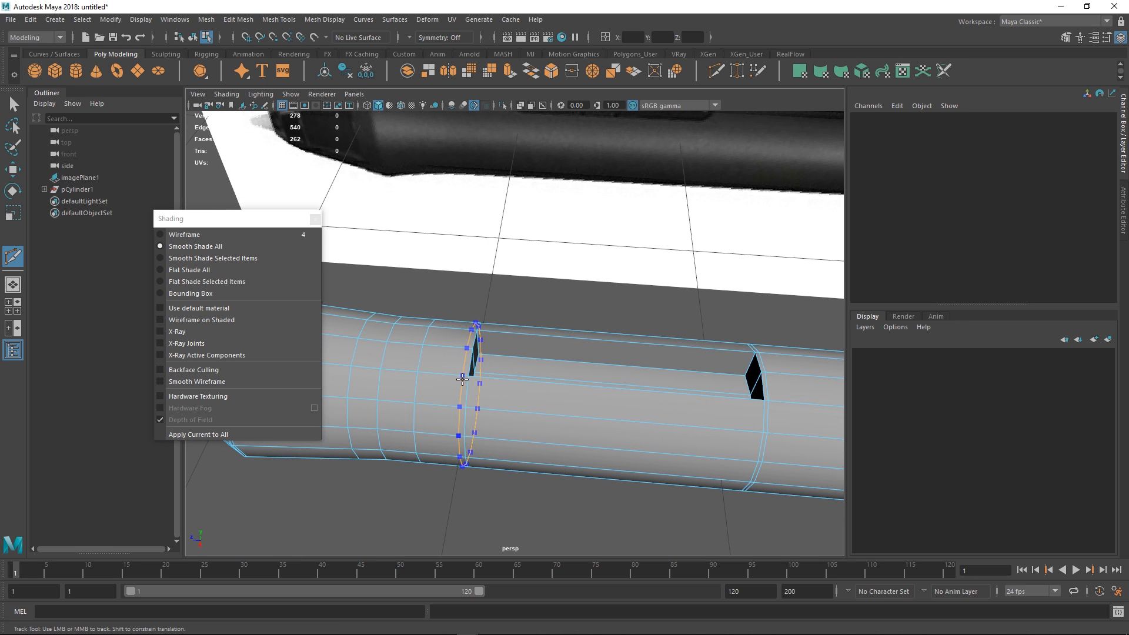
key(q)
- Preview the recess smoothed with its new supporting loops and switch the body back to the unsmoothed display
click(513, 390)
key(3)
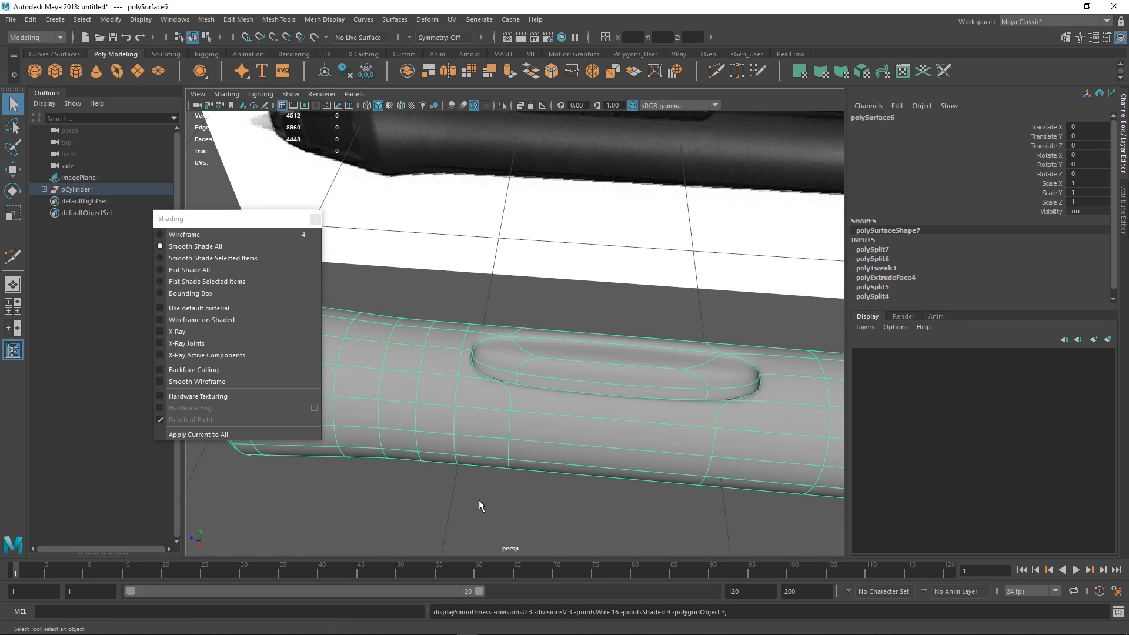
alt+drag(478, 500, 478, 401)
click(494, 393)
key(1)
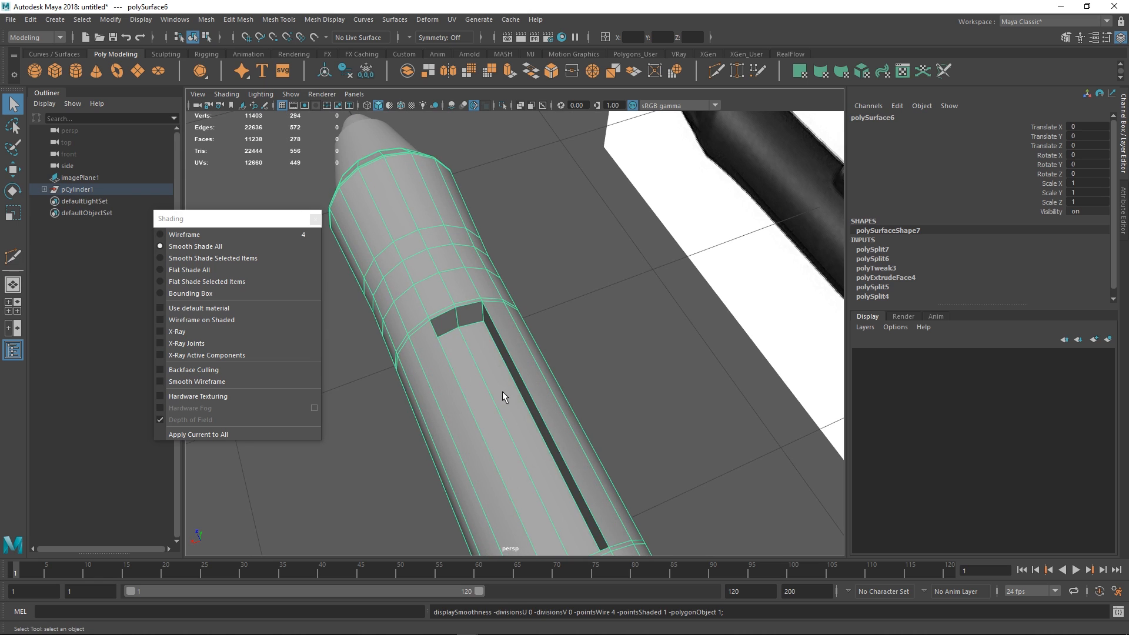
- Extrude the recess's floor and wall faces together and scale them inward to leave a narrow rim around the opening
right_drag(495, 369, 502, 400)
click(502, 406)
alt+drag(502, 405, 520, 346)
click(519, 343)
shift+click(493, 352)
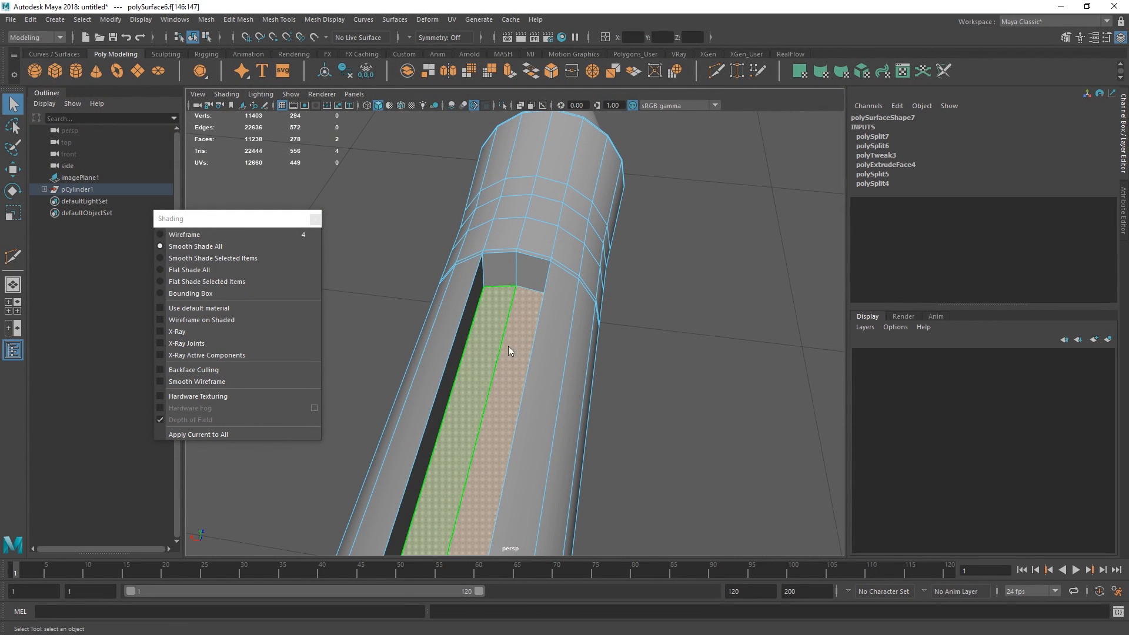
key(ctrl+shift+period)
mouse_move(504, 273)
alt+mouse_down()
mouse_move(470, 297)
mouse_move(555, 281)
mouse_move(574, 295)
mouse_move(561, 303)
alt+mouse_up()
key(ctrl+e)
alt+drag(531, 361, 571, 360)
key(r)
key(F8)
mouse_move(606, 313)
alt+mouse_down()
mouse_move(546, 310)
mouse_move(569, 310)
mouse_move(592, 330)
mouse_move(444, 292)
mouse_move(556, 244)
alt+mouse_up()
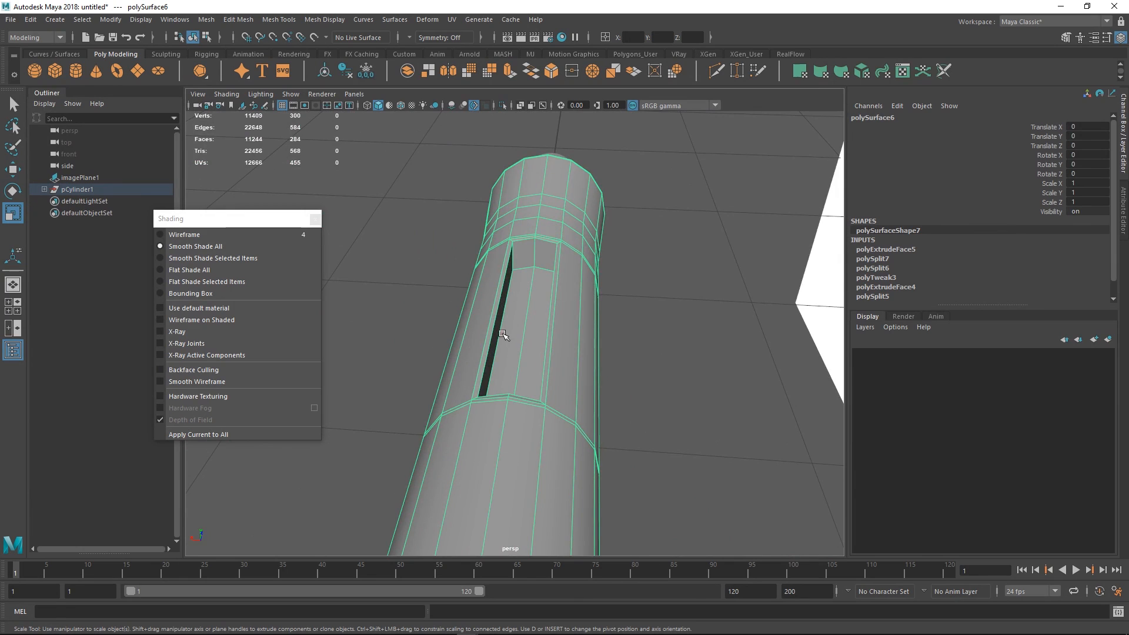
mouse_move(504, 336)
alt+mouse_down()
mouse_move(512, 329)
mouse_move(524, 358)
mouse_move(576, 341)
mouse_move(579, 365)
mouse_move(517, 345)
mouse_move(532, 262)
alt+mouse_up()
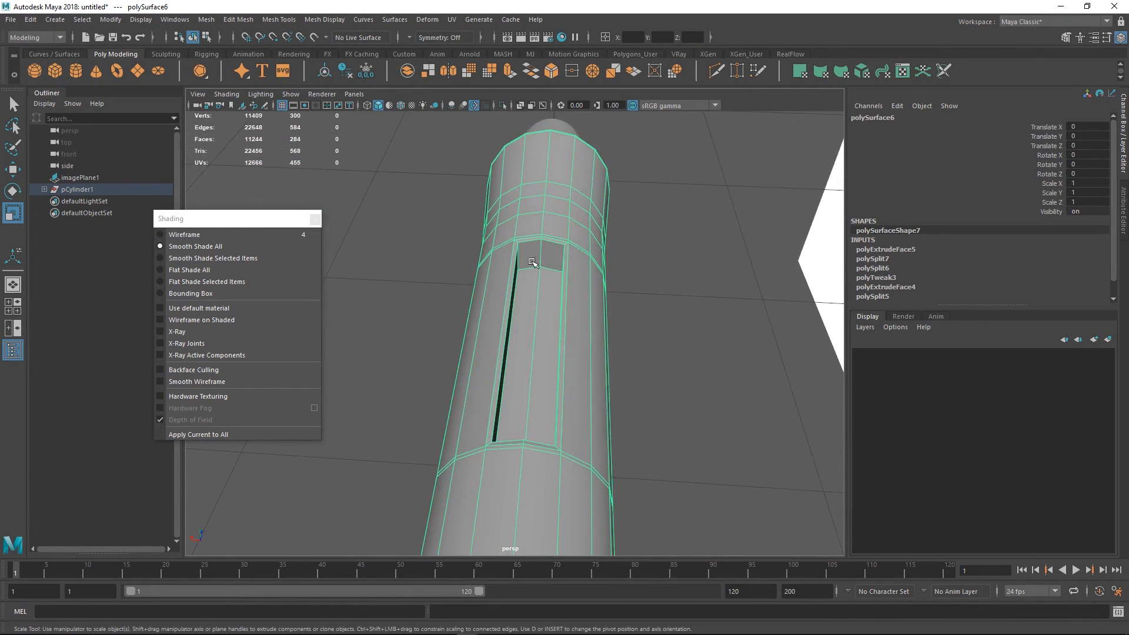
mouse_move(534, 309)
right_down()
mouse_move(534, 289)
mouse_move(570, 283)
mouse_move(537, 327)
right_up()
click(536, 324)
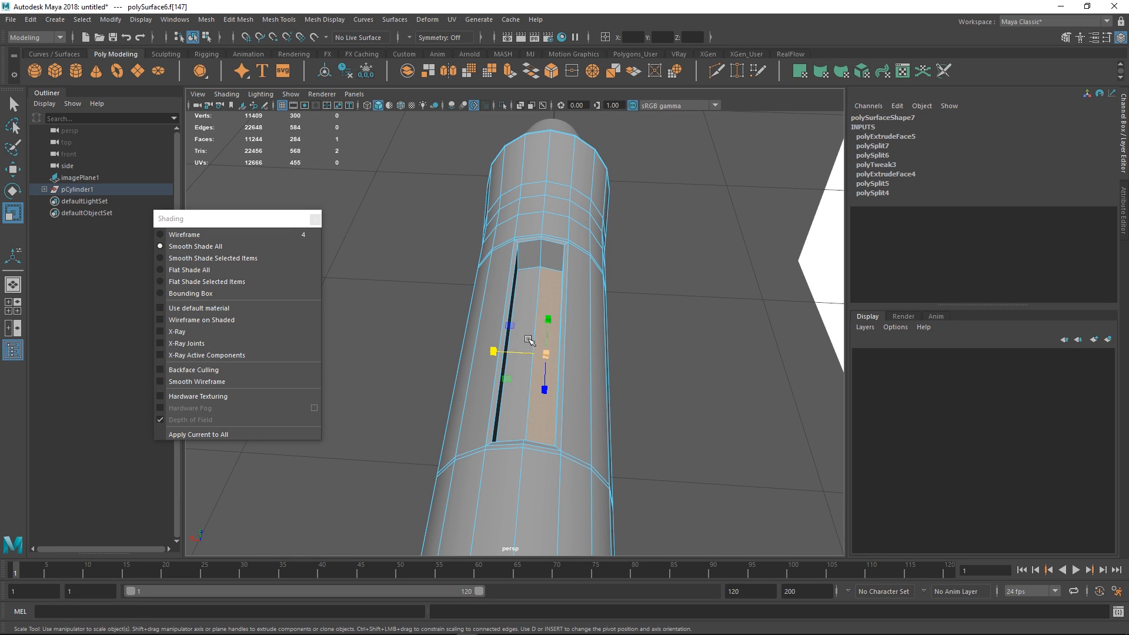
key(shift+period)
key(shift+period)
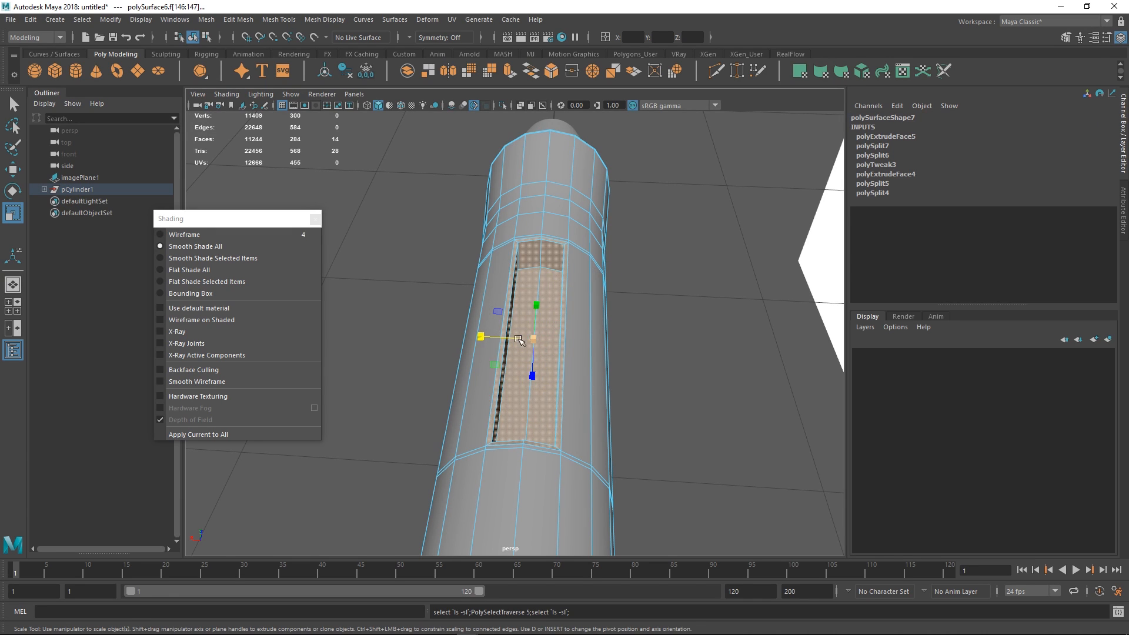
alt+drag(482, 339, 503, 325)
right_drag(521, 342, 544, 317)
- Preview the button recess smoothed with its inset rim and switch the body back to the unsmoothed display
alt+drag(547, 313, 643, 360)
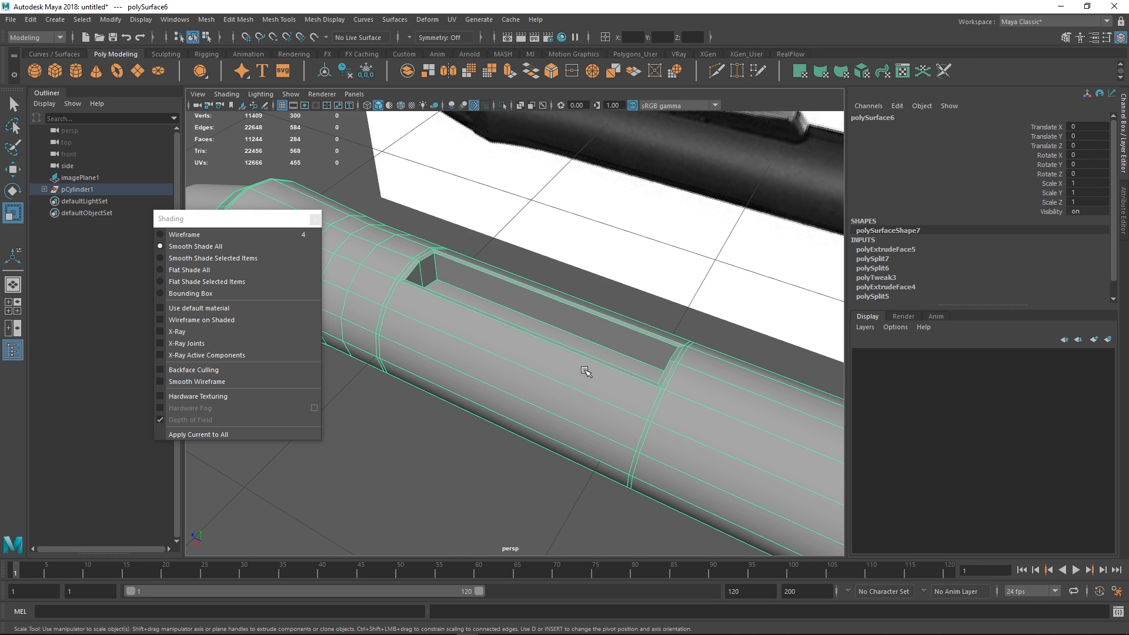
key(3)
click(641, 277)
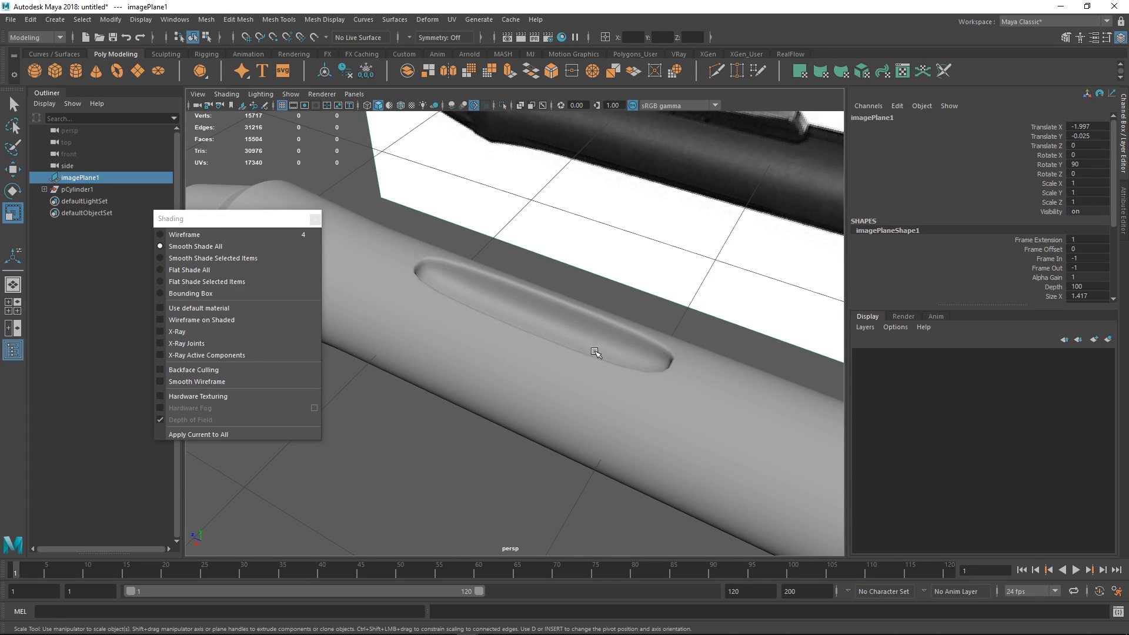
alt+drag(595, 353, 616, 366)
click(616, 366)
key(1)
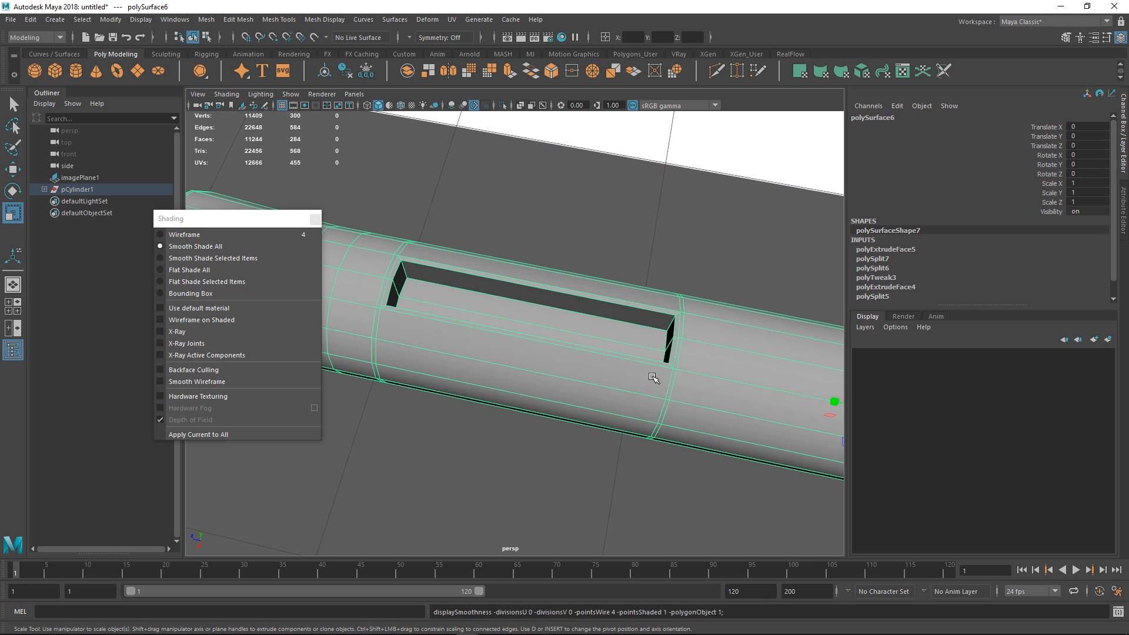
- Insert a supporting edge loop around the body just inside each end of the button recess with Multi-Cut
alt+middle_drag(651, 376, 587, 345)
alt+right_drag(587, 345, 640, 370)
key(ctrl+shift+x)
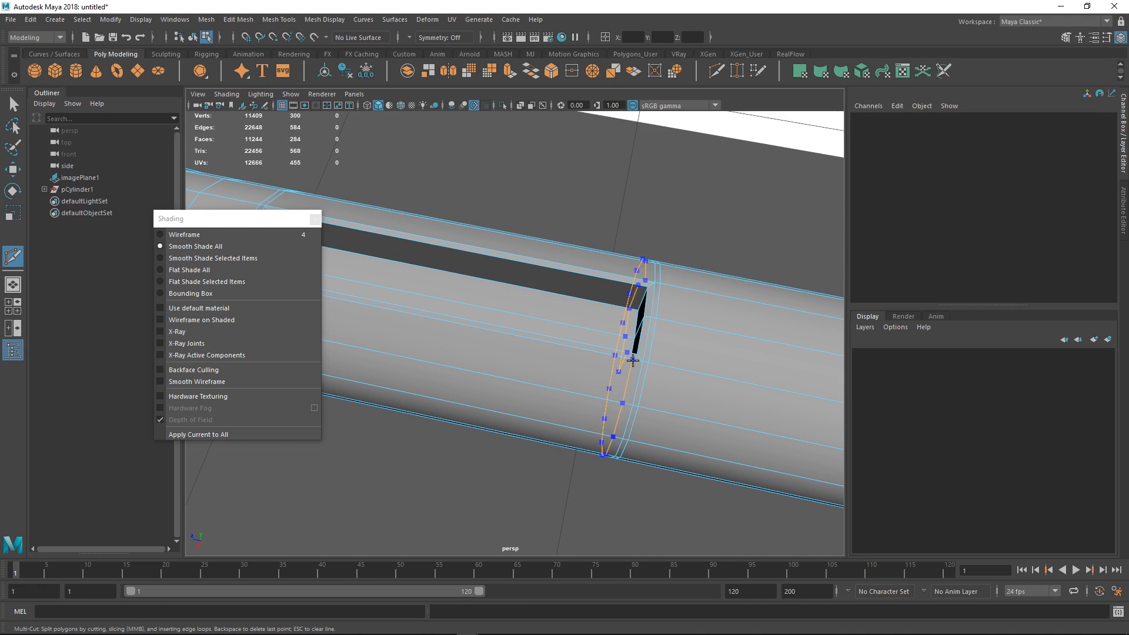
alt+middle_drag(424, 312, 543, 341)
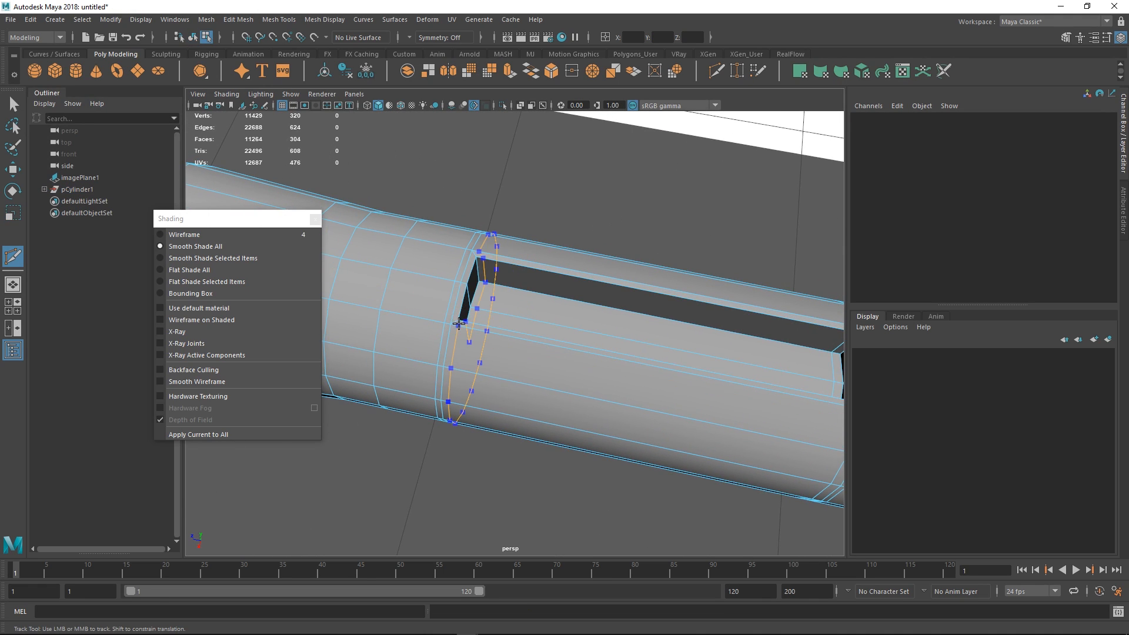
key(q)
right_drag(482, 359, 503, 344)
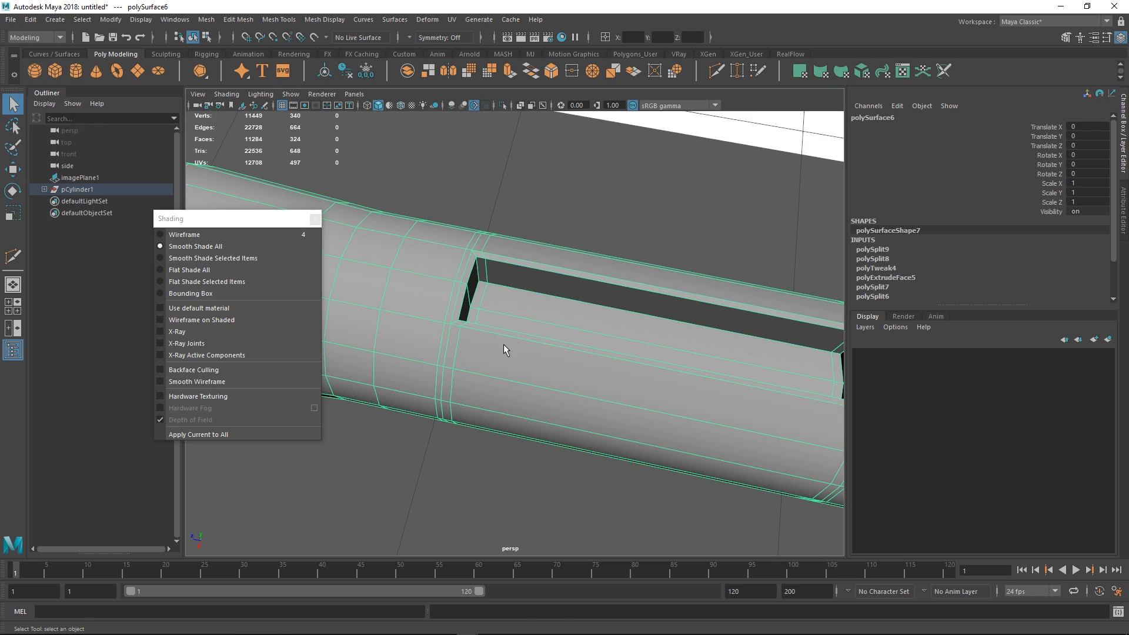
- Check the recess's end corners in smooth preview and return the body to the unsmoothed display
key(3)
click(474, 468)
scroll(506, 324, down, 3)
alt+drag(506, 324, 568, 381)
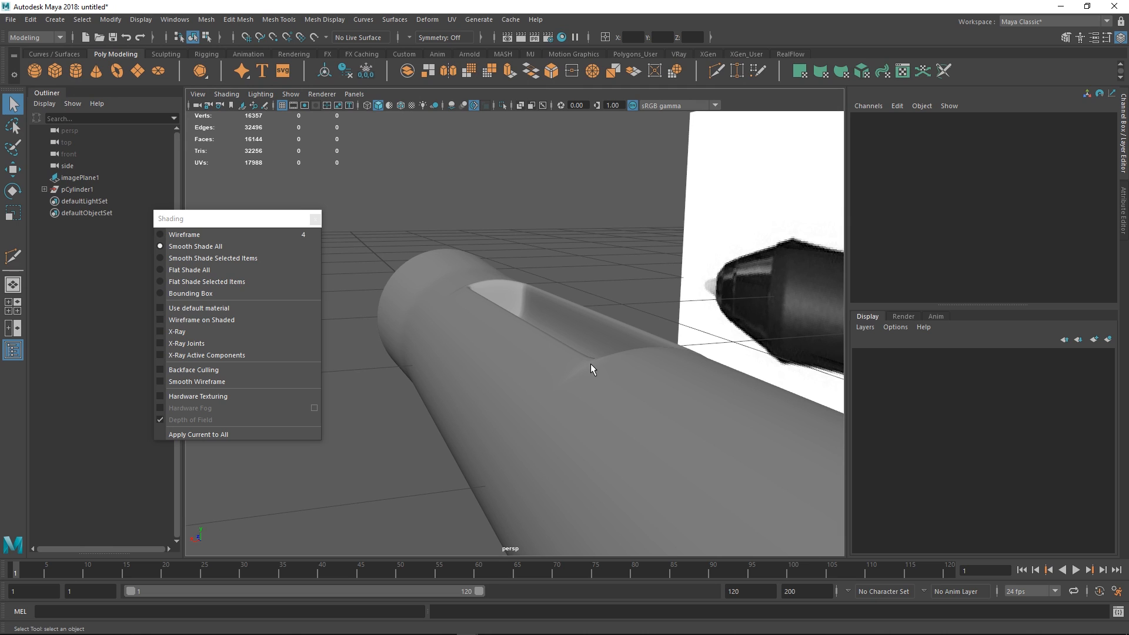
click(588, 372)
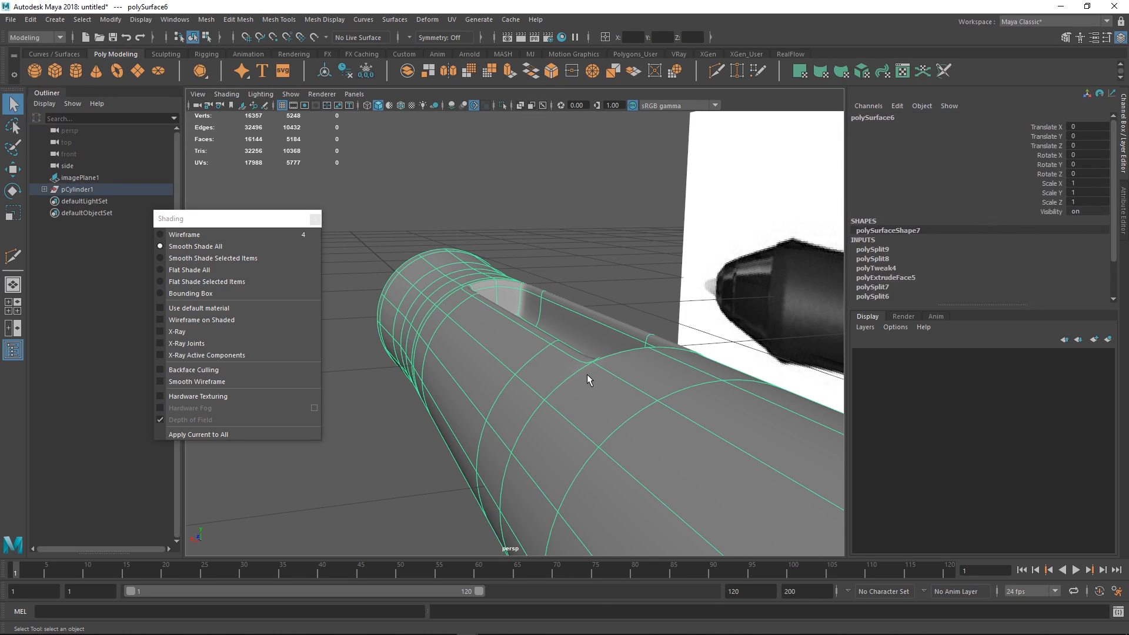
key(1)
alt+drag(600, 382, 555, 382)
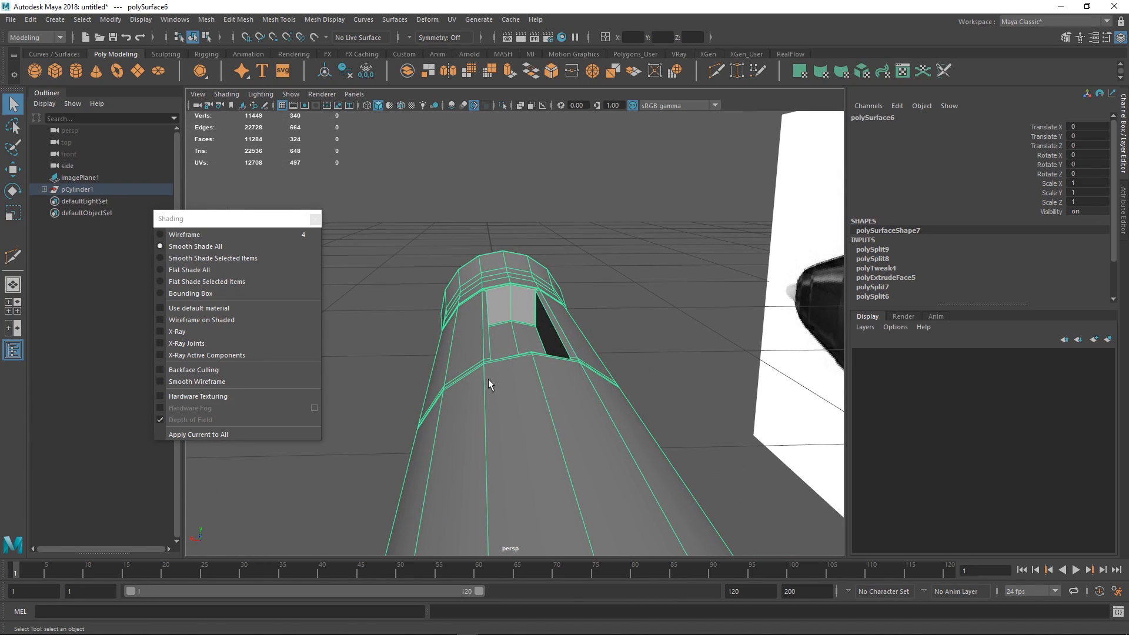
right_drag(474, 454, 468, 369)
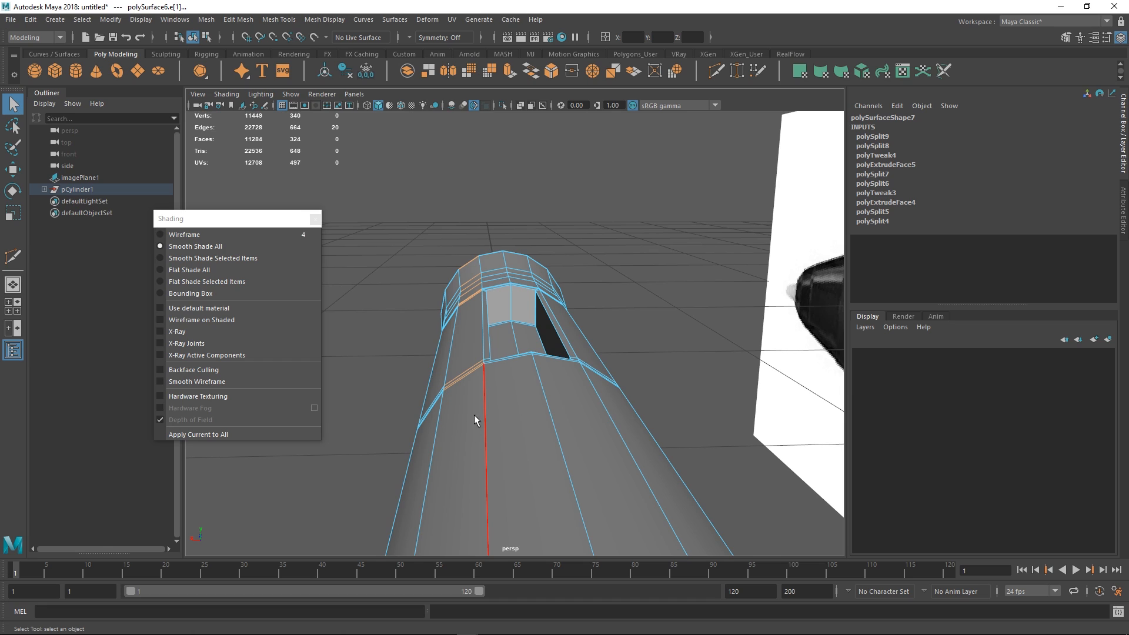
right_drag(474, 395, 517, 365)
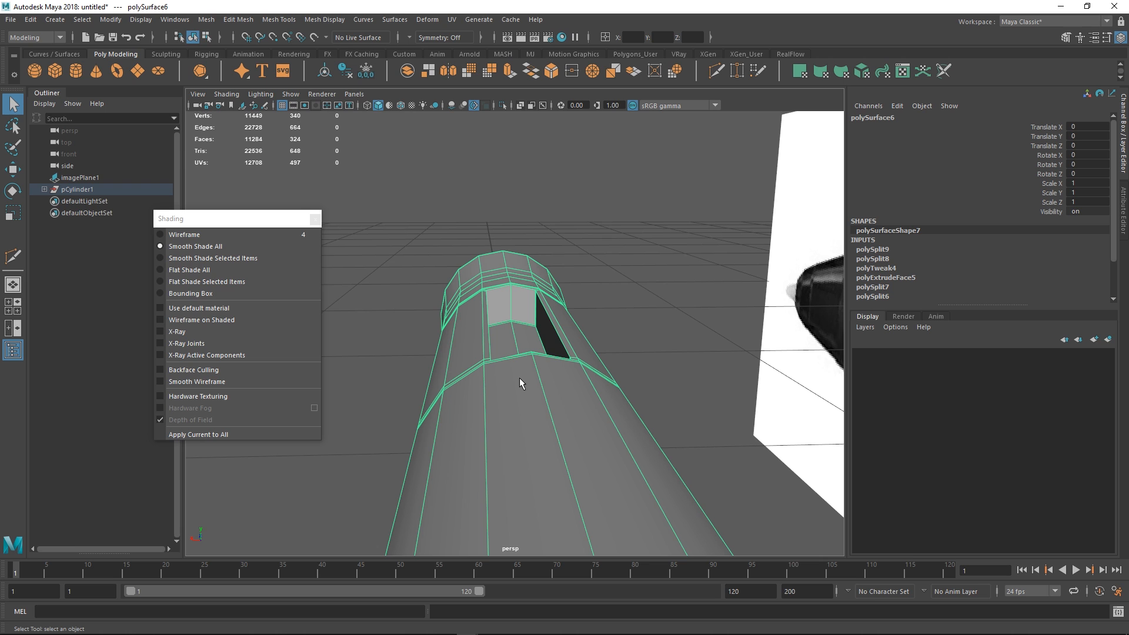
- Display the front body smoothed and examine the corners and inner walls of the button recess
alt+drag(521, 379, 624, 371)
scroll(682, 380, up, 4)
scroll(611, 364, up, 3)
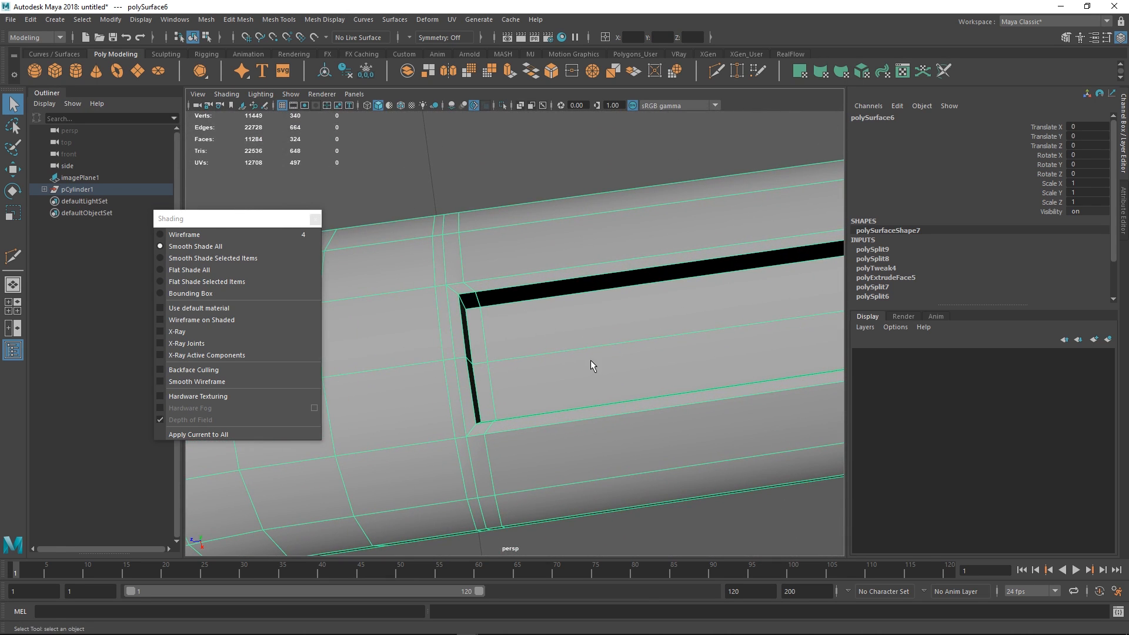
key(3)
scroll(543, 391, down, 2)
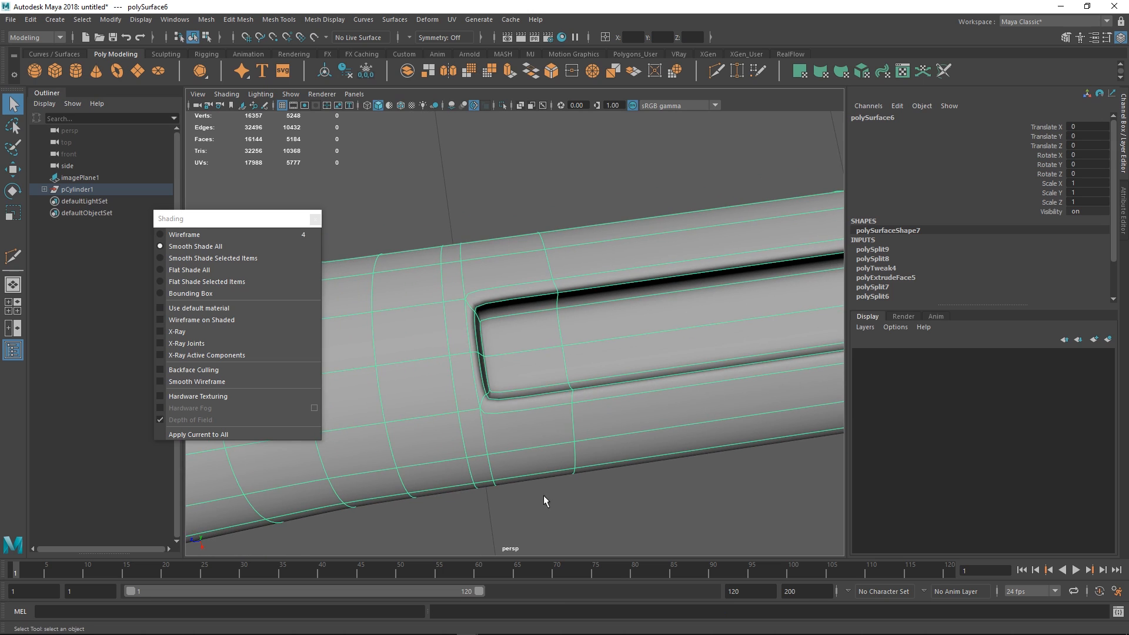
click(546, 503)
alt+drag(551, 468, 544, 381)
click(545, 381)
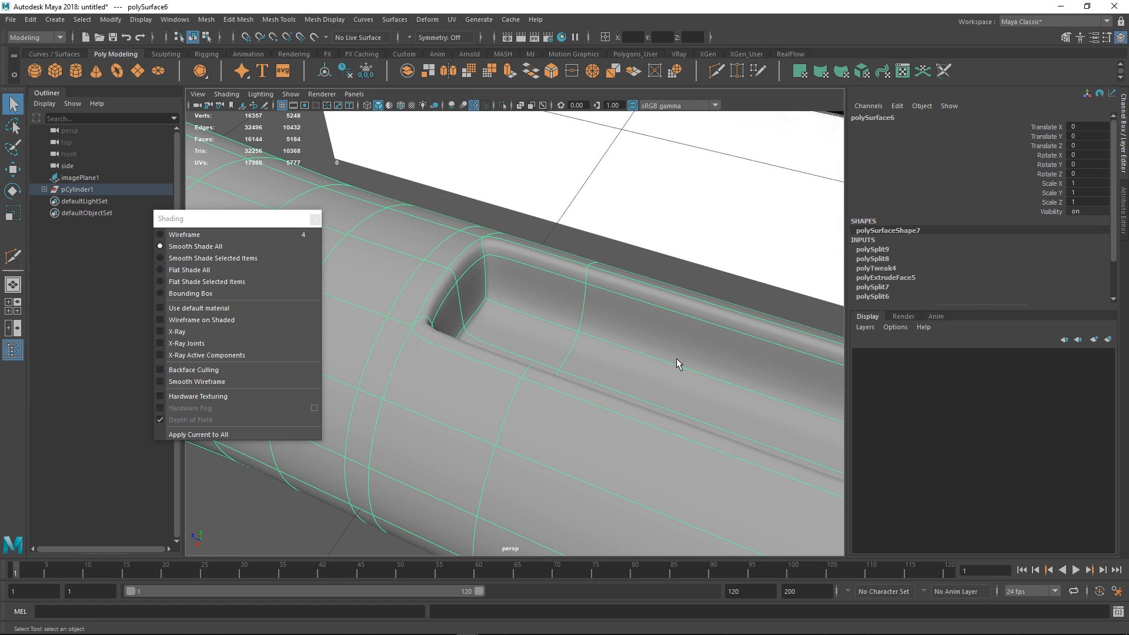
- Assign a new Phong material to all parts of the pen
alt+right_drag(676, 358, 300, 311)
alt+right_drag(555, 371, 524, 368)
alt+drag(529, 372, 645, 403)
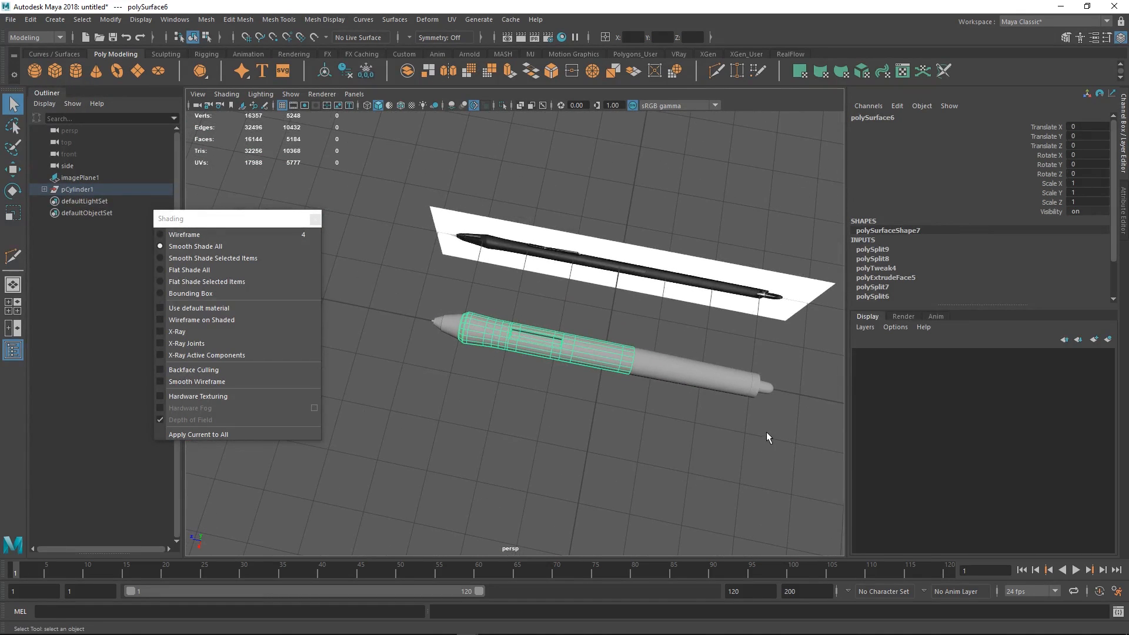
drag(393, 300, 365, 311)
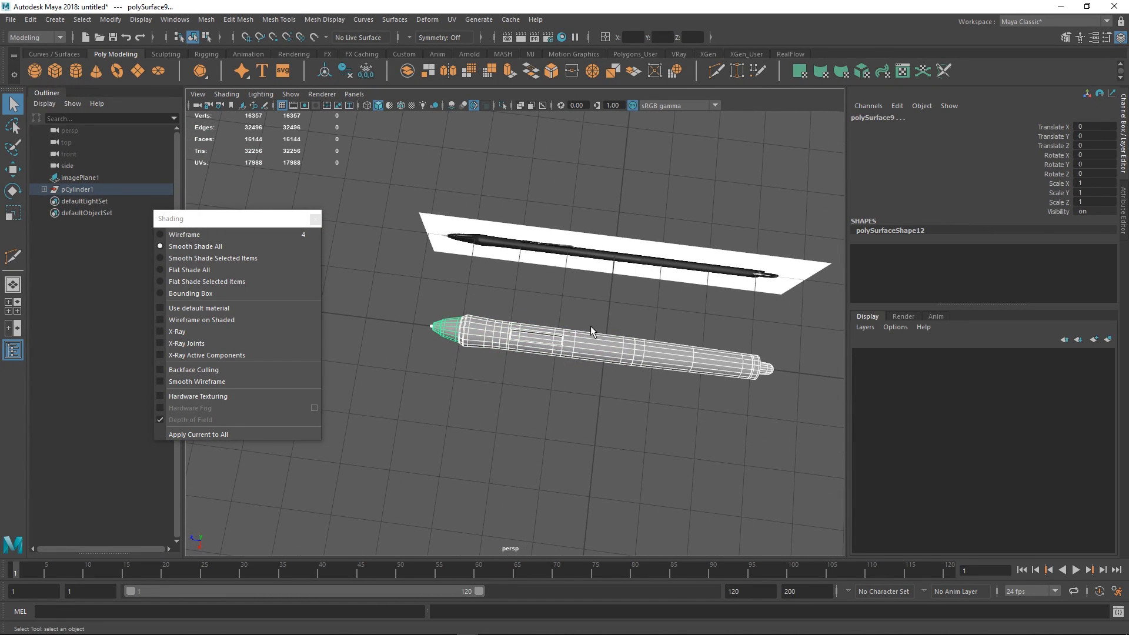
right_drag(589, 284, 676, 566)
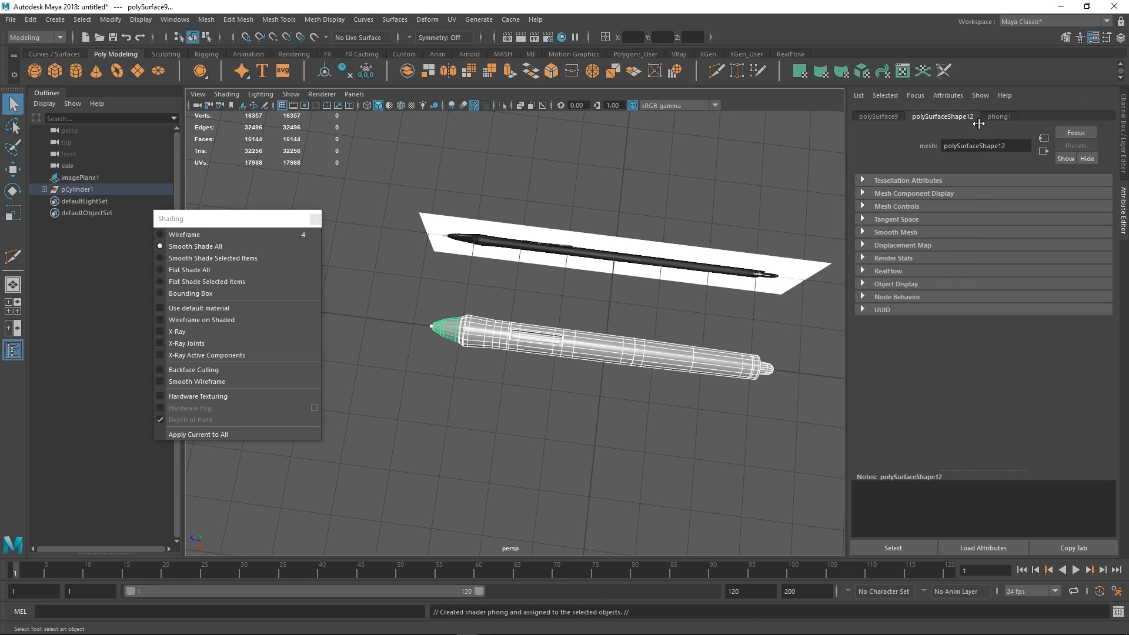
- Darken the Phong material's color to a dark grey closer to the reference pen
click(1002, 115)
drag(1035, 248, 1015, 250)
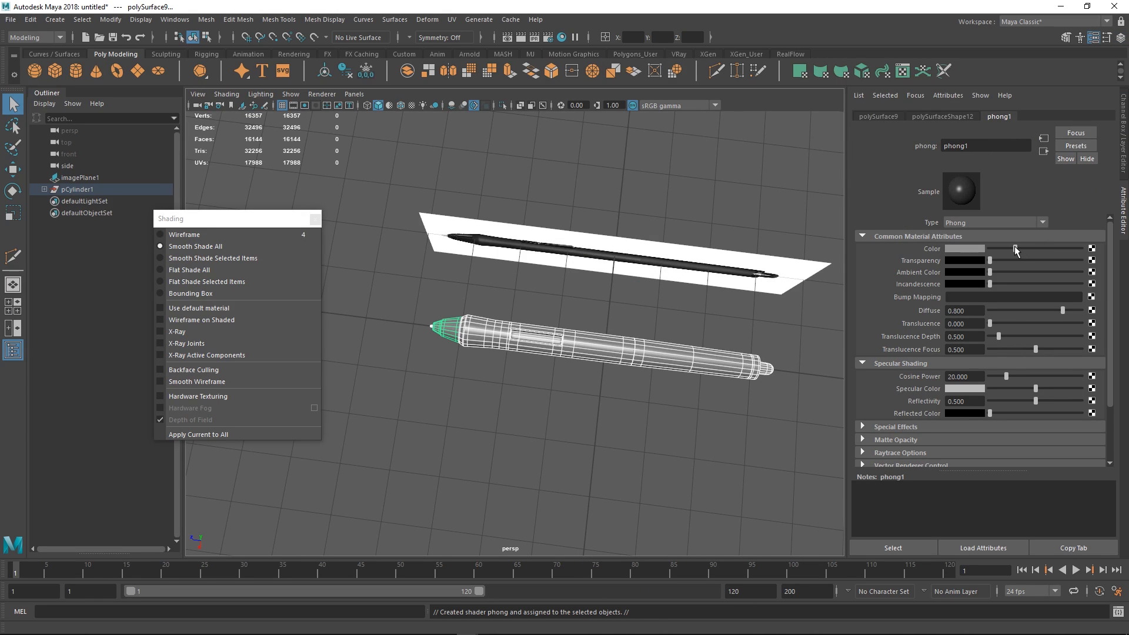
click(738, 311)
scroll(622, 362, up, 8)
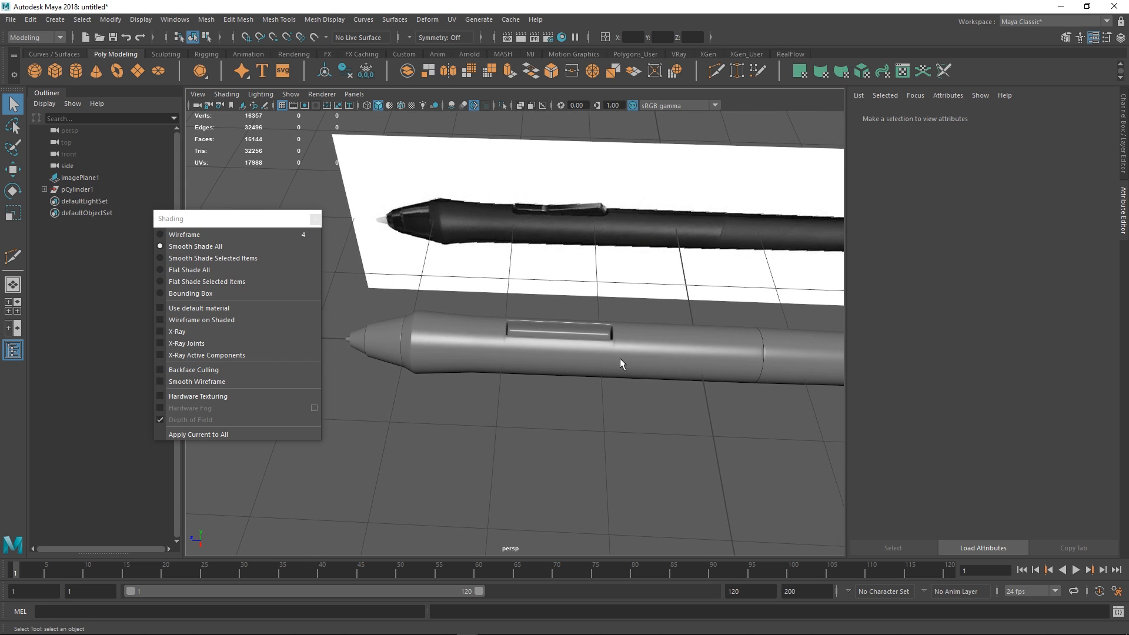
click(575, 346)
scroll(575, 353, up, 2)
drag(1013, 251, 1004, 251)
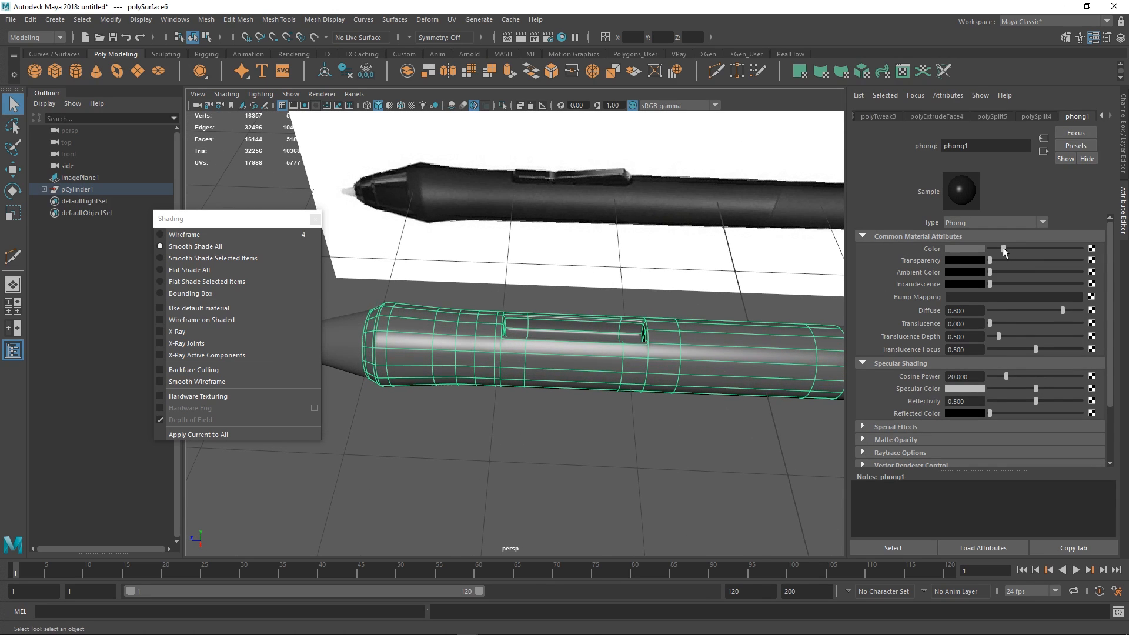
- Insert a supporting edge loop around the recess walls just above the floor with Multi-Cut
click(679, 284)
alt+drag(669, 294, 675, 386)
alt+right_drag(675, 387, 553, 344)
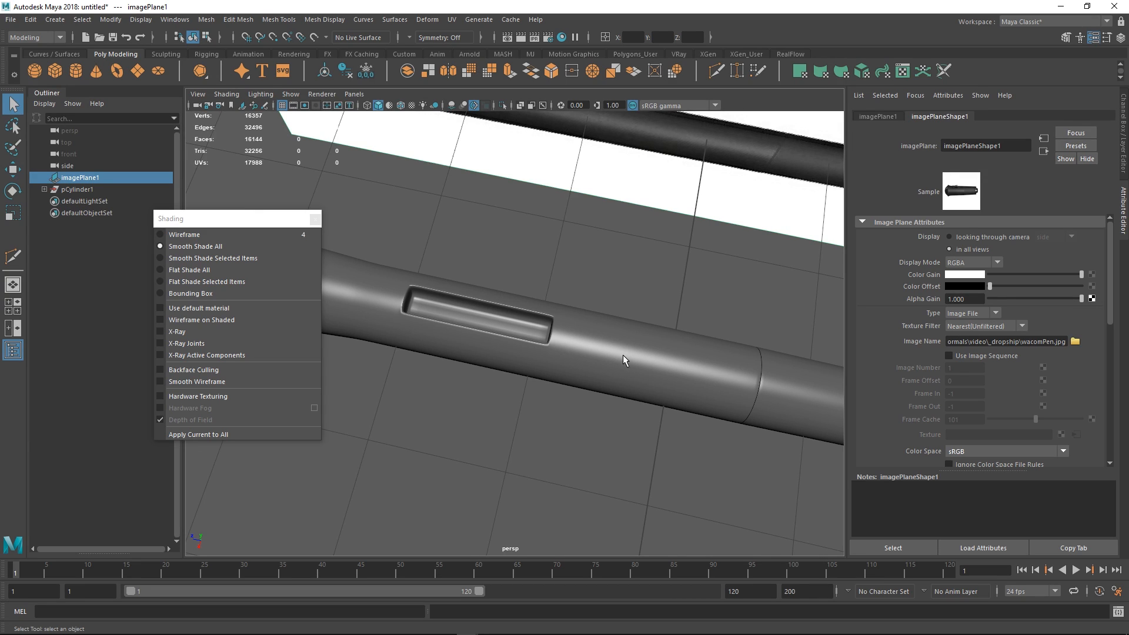
alt+drag(577, 370, 558, 362)
alt+right_drag(558, 361, 635, 382)
mouse_move(634, 382)
alt+mouse_down()
mouse_move(643, 348)
mouse_move(638, 381)
alt+mouse_up()
click(538, 314)
key(1)
alt+drag(528, 315, 523, 403)
alt+middle_drag(522, 403, 547, 352)
shift+right_drag(579, 288, 535, 282)
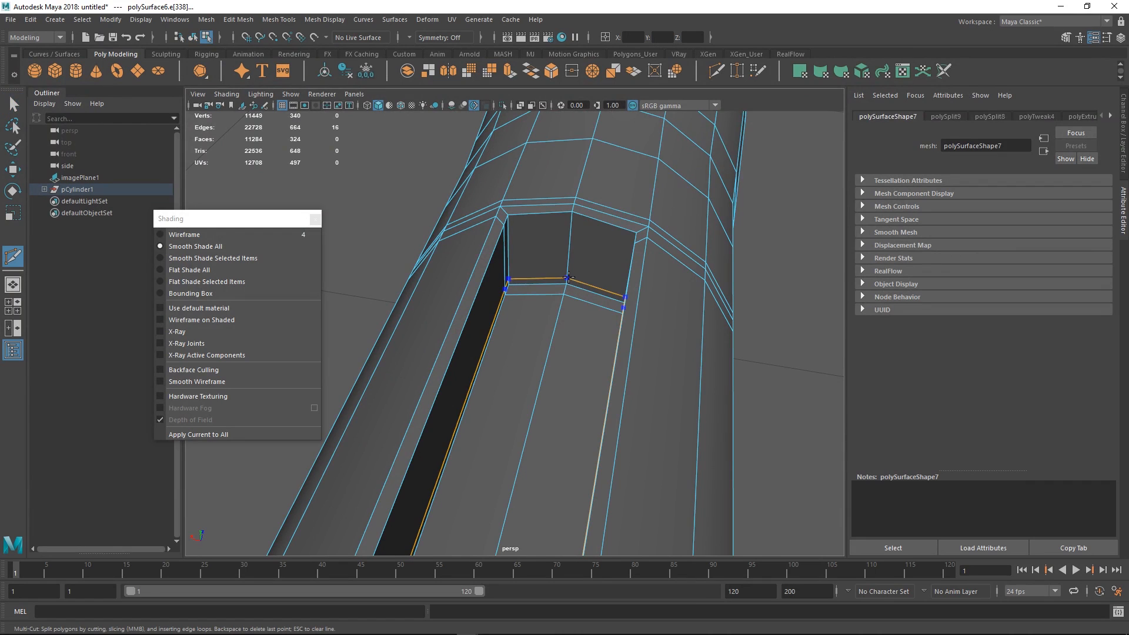
ctrl+click(569, 274)
key(w)
- Preview the recess smoothed with the new loop near its floor and return the body to the unsmoothed display
alt+right_drag(641, 306, 479, 282)
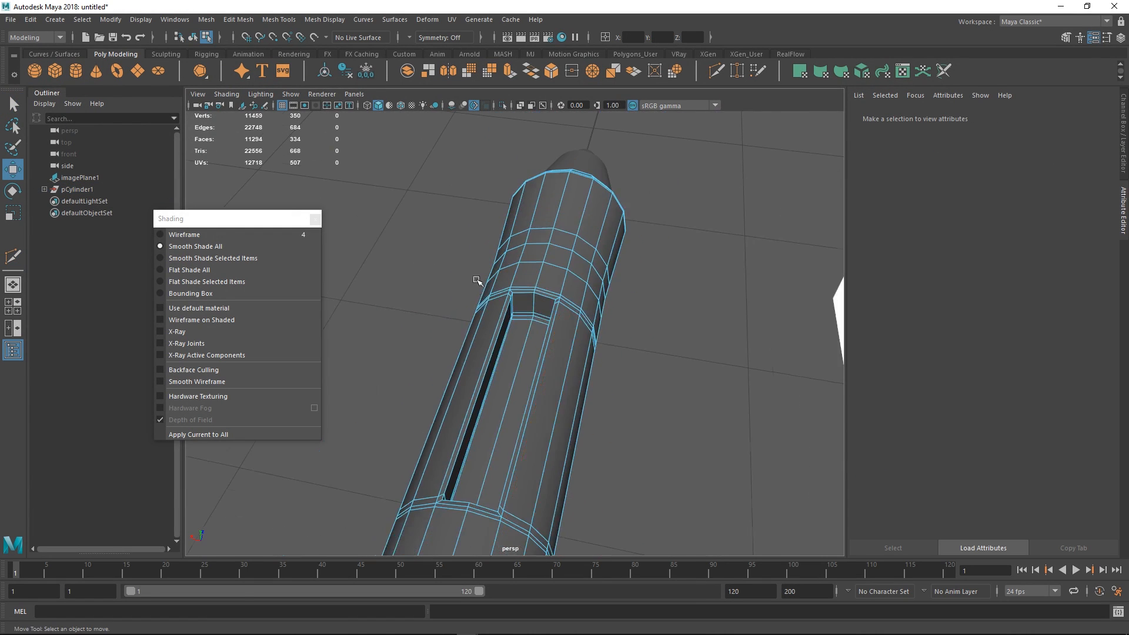
alt+drag(479, 282, 516, 317)
alt+right_drag(516, 317, 575, 327)
right_drag(579, 325, 610, 305)
key(3)
click(655, 316)
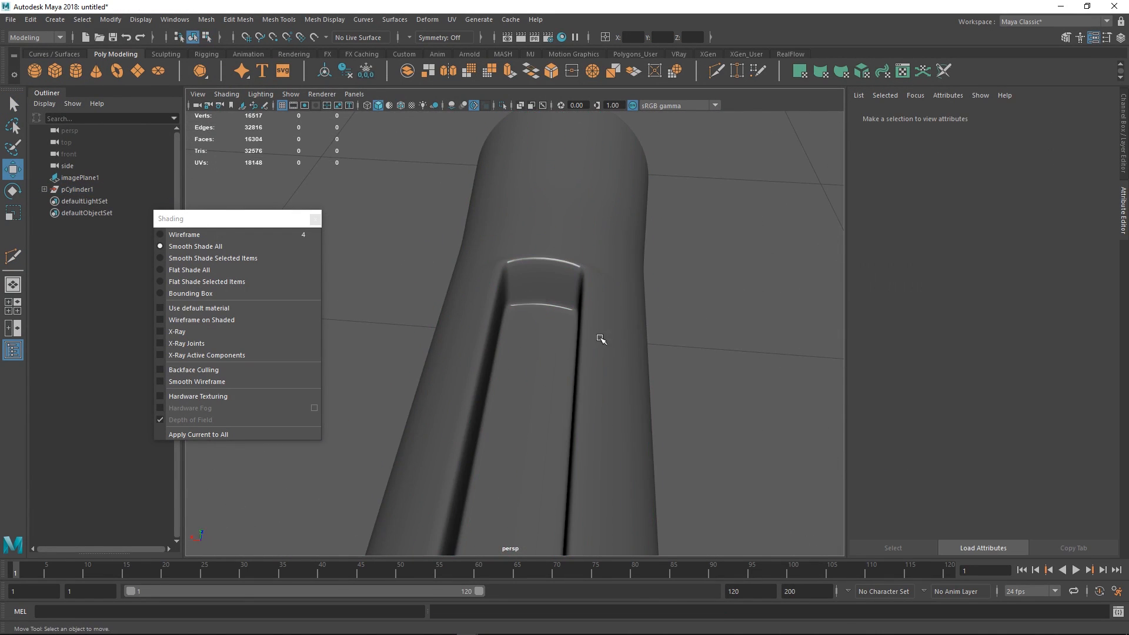
alt+drag(600, 337, 624, 311)
click(594, 336)
key(1)
- Duplicate the two long floor faces of the button recess as a separate piece
alt+drag(607, 264, 539, 313)
right_drag(539, 313, 549, 372)
alt+drag(549, 373, 550, 297)
shift+click(548, 298)
shift+click(529, 322)
alt+drag(532, 375, 571, 289)
shift+right_click(570, 290)
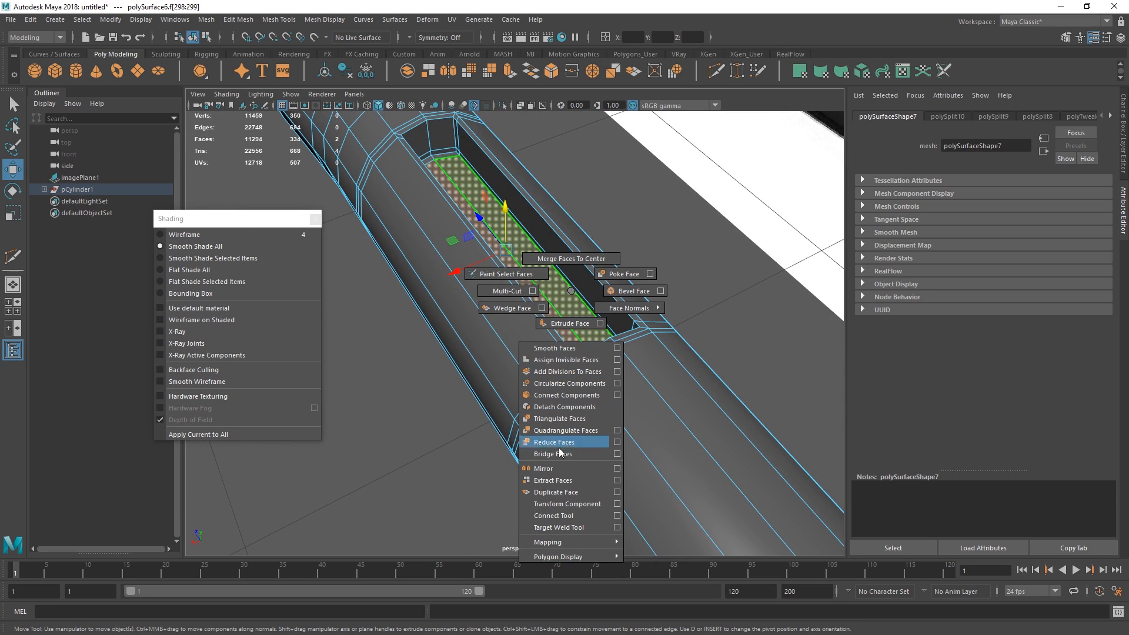
click(555, 492)
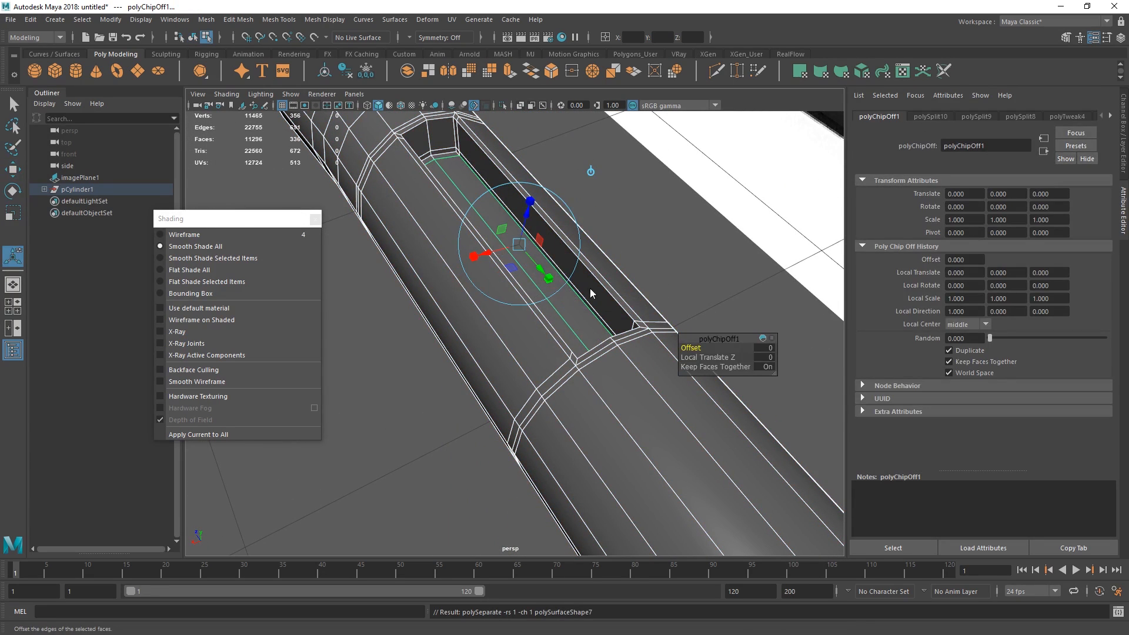
- Select only the duplicated floor strip, center its pivot and frame it in the view
key(q)
click(572, 308)
drag(611, 249, 536, 316)
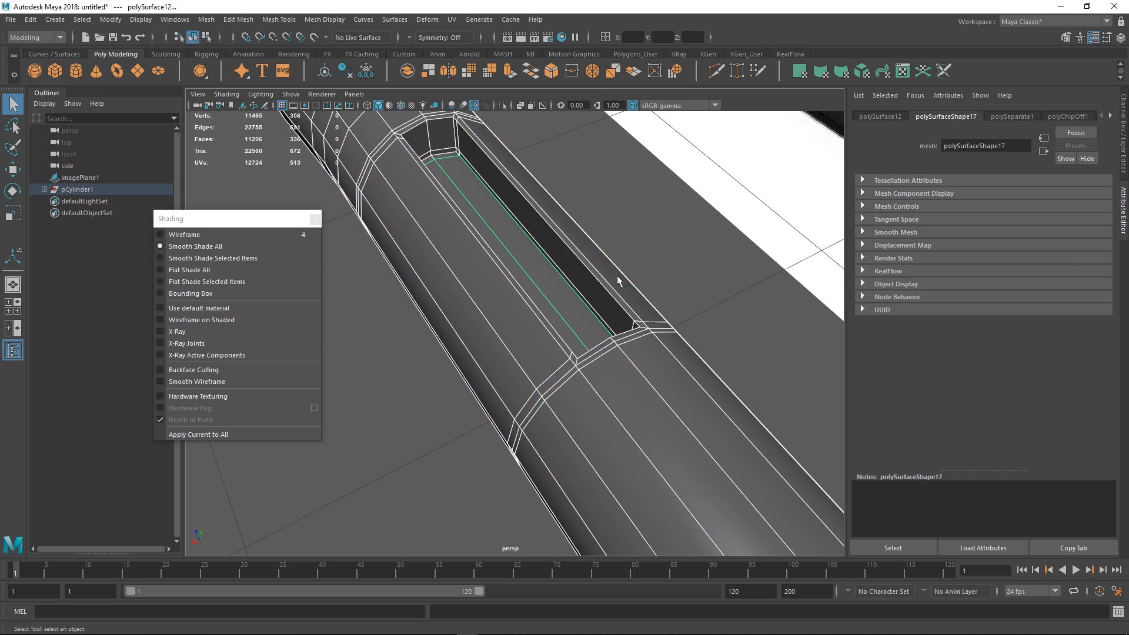
ctrl+click(675, 392)
alt+right_drag(595, 331, 514, 284)
alt+drag(514, 284, 598, 340)
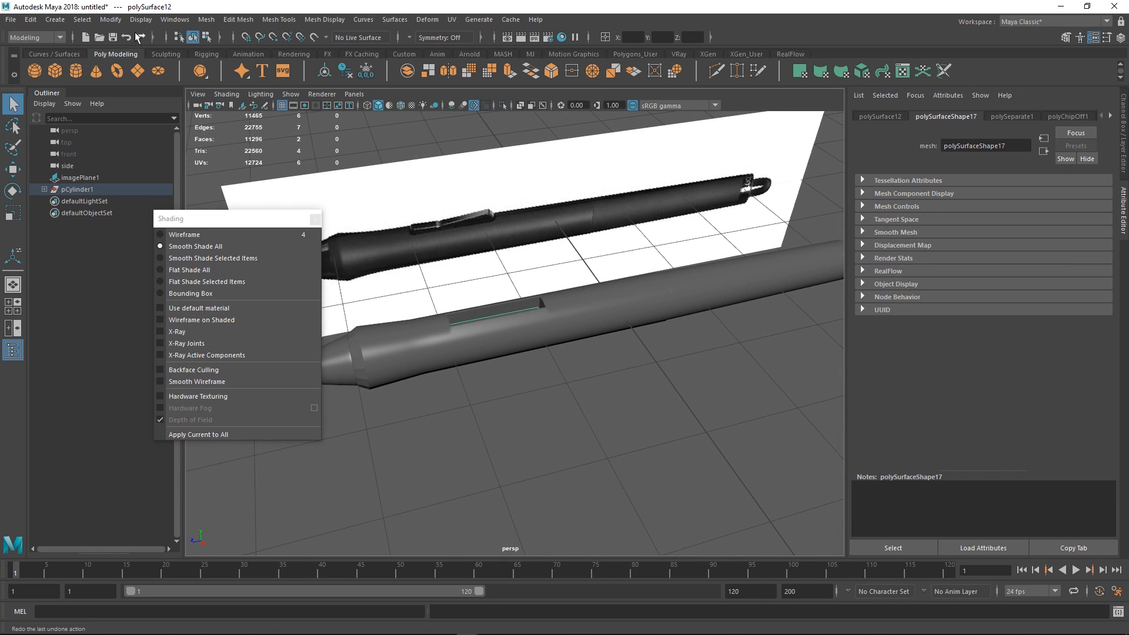
click(111, 19)
click(134, 107)
key(f)
- Raise the duplicated strip off the recess floor and try scaling it along one axis
key(w)
alt+drag(544, 333, 572, 269)
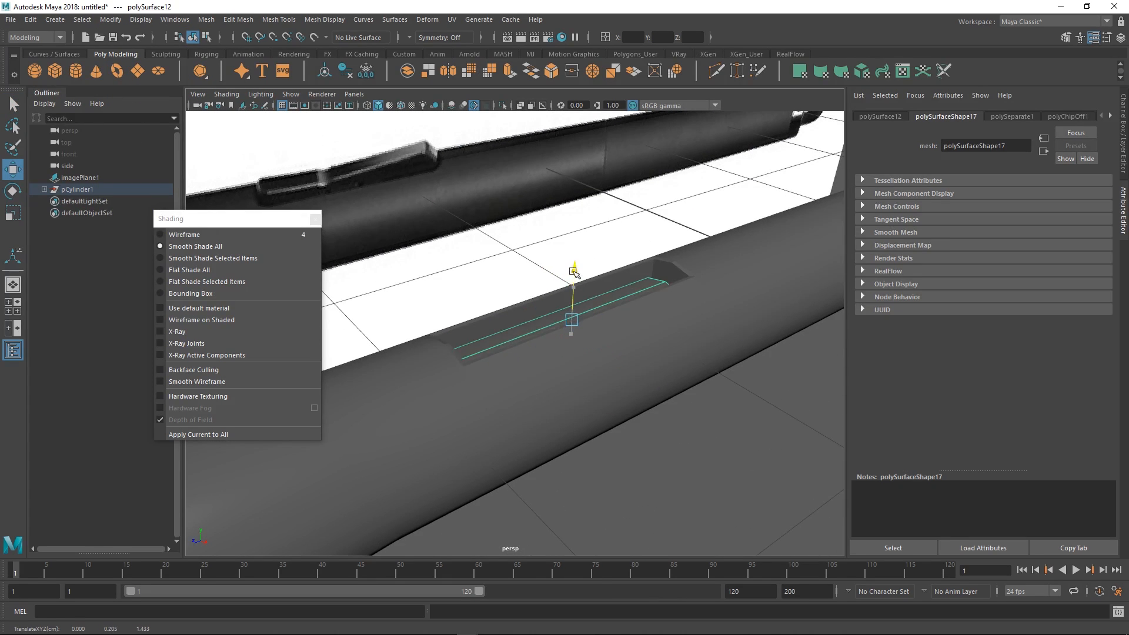
key(r)
drag(568, 352, 574, 311)
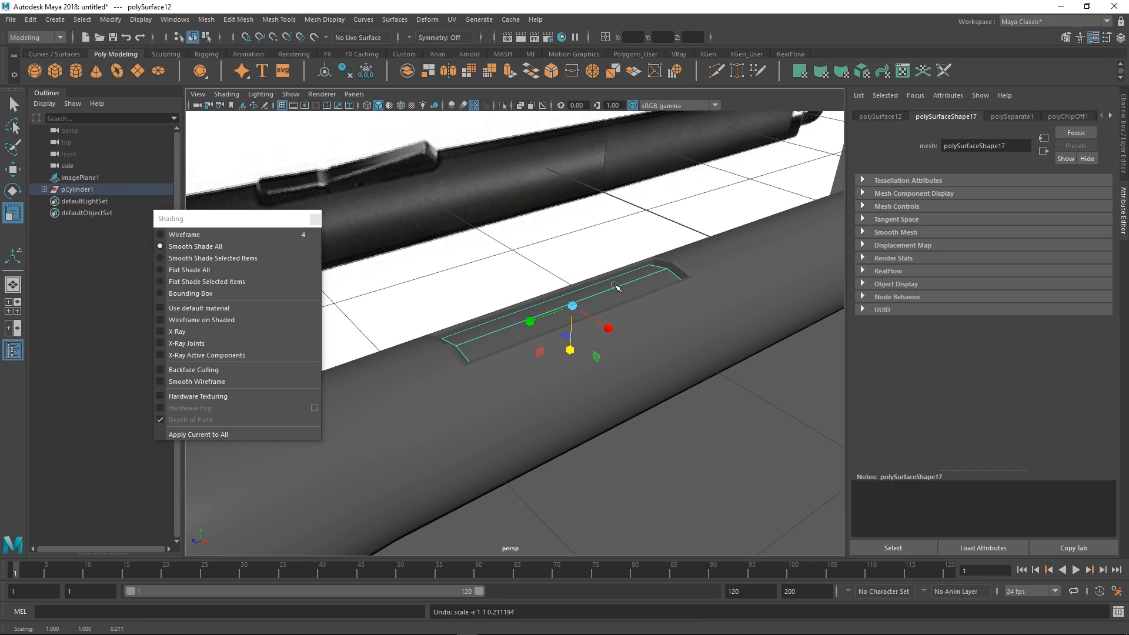
- Delete the strip's middle lengthwise edge in isolated view to leave a single flat face
alt+drag(614, 285, 645, 338)
key(ctrl+1)
click(604, 275)
right_drag(644, 338, 641, 262)
alt+drag(628, 289, 580, 297)
key(ctrl+1)
- Adjust the flat strip's position in the recess and extrude its face upward into a solid button block
key(w)
drag(564, 241, 507, 289)
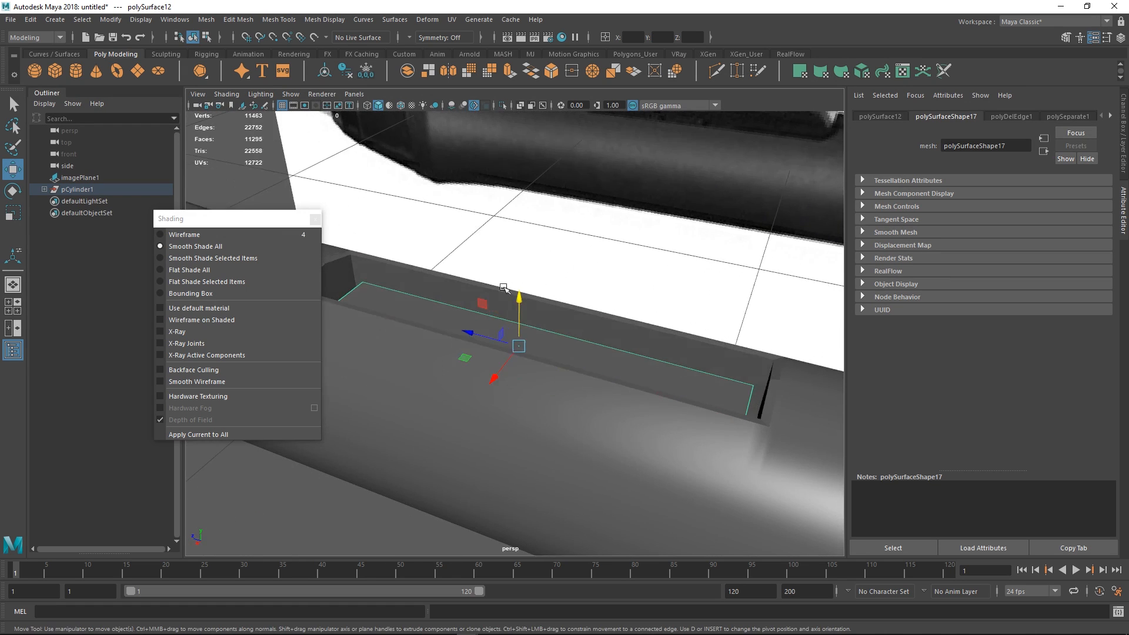
alt+middle_drag(478, 316, 512, 305)
key(F11)
click(503, 288)
alt+drag(506, 296, 527, 254)
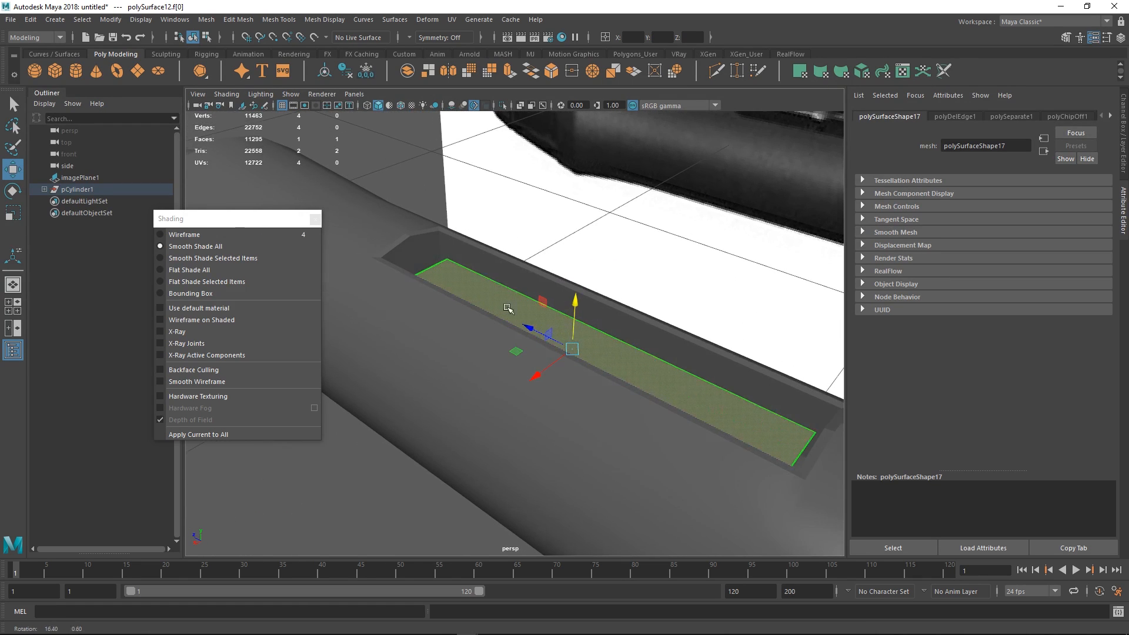
key(ctrl+e)
drag(574, 318, 623, 283)
- Turn on X-Ray shading in the side view and lower the button block to line up with the reference button
key(space)
alt+middle_drag(553, 287, 567, 270)
mouse_move(567, 270)
alt+right_down()
mouse_move(579, 310)
mouse_move(575, 253)
alt+right_up()
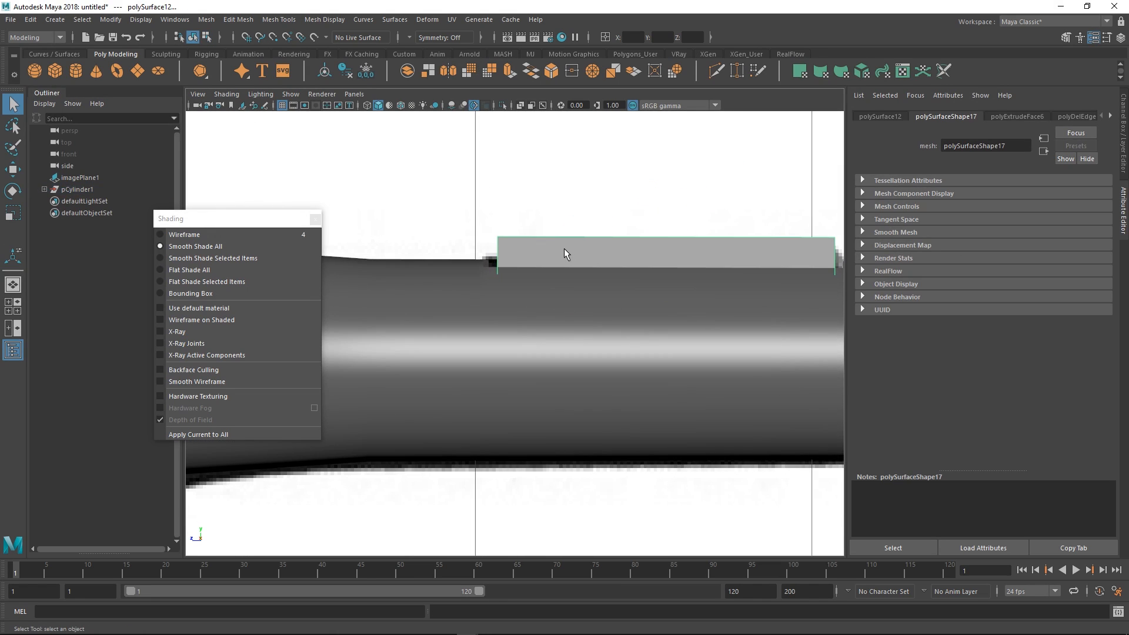
click(206, 334)
alt+middle_drag(608, 269, 534, 281)
alt+right_drag(534, 281, 658, 297)
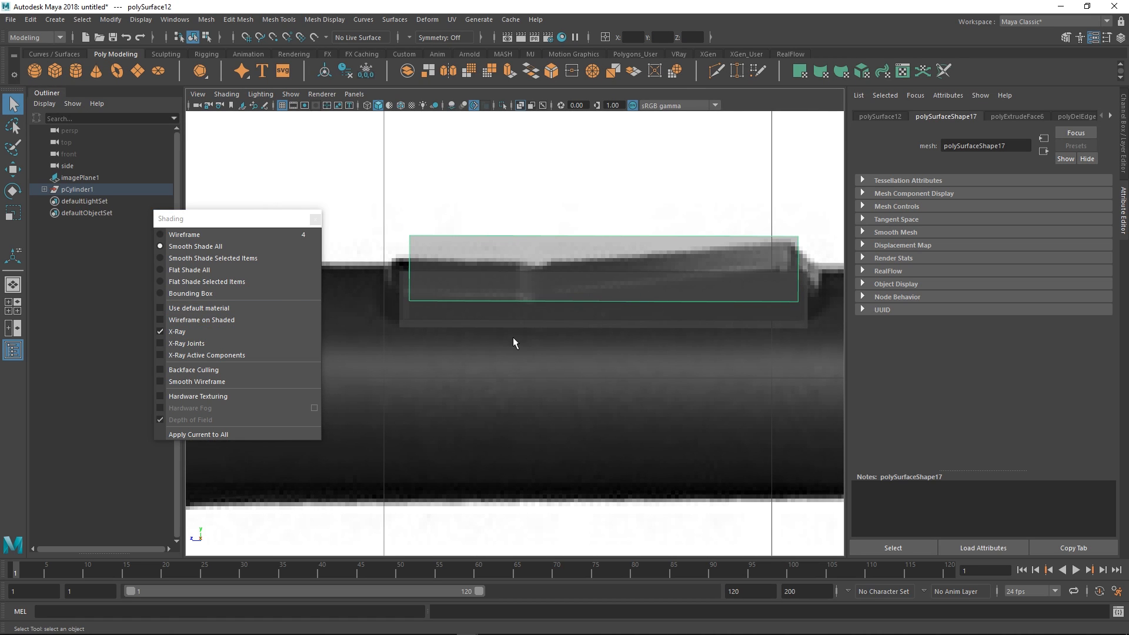
key(w)
drag(601, 239, 593, 266)
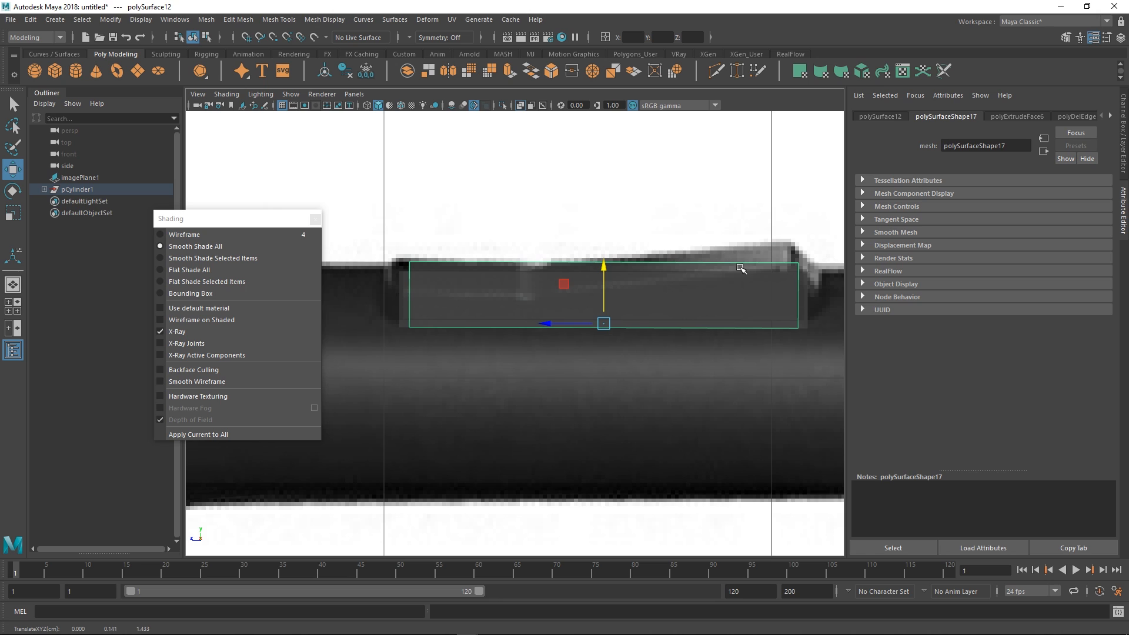
- Insert a crosswise edge loop through the block with Multi-Cut at the reference button's notch
alt+right_drag(740, 268, 722, 264)
alt+middle_drag(722, 264, 725, 262)
alt+right_drag(620, 286, 657, 292)
shift+right_drag(568, 282, 499, 274)
ctrl+click(533, 265)
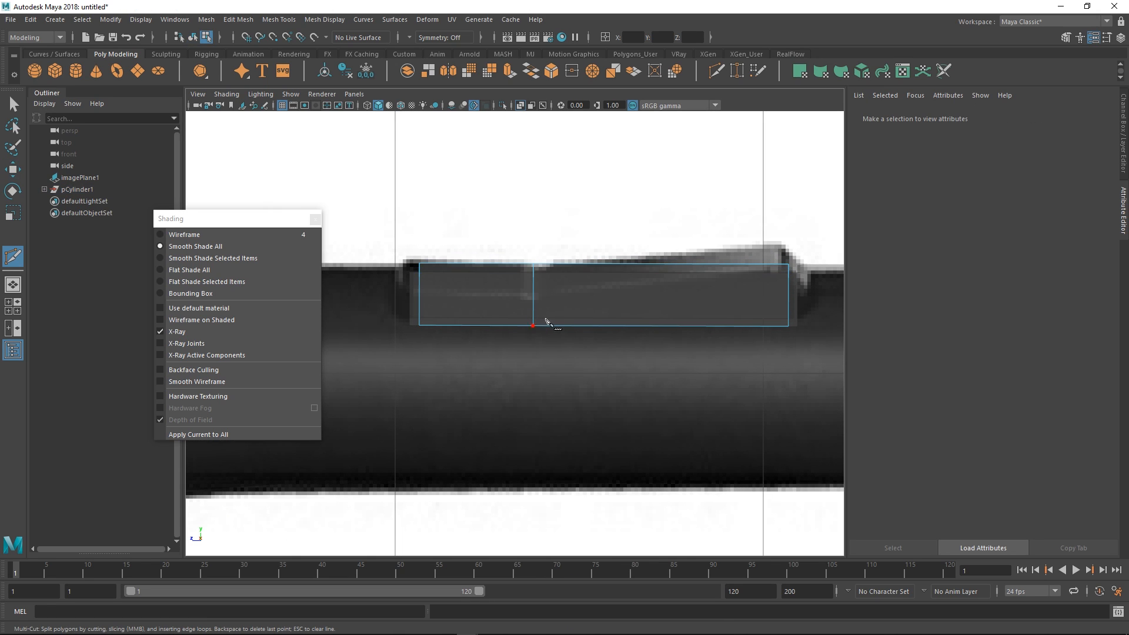
- Raise the long section's upper end vertices to the reference peak and move its lower end vertices outward to slant the end
alt+middle_drag(779, 287, 745, 293)
key(w)
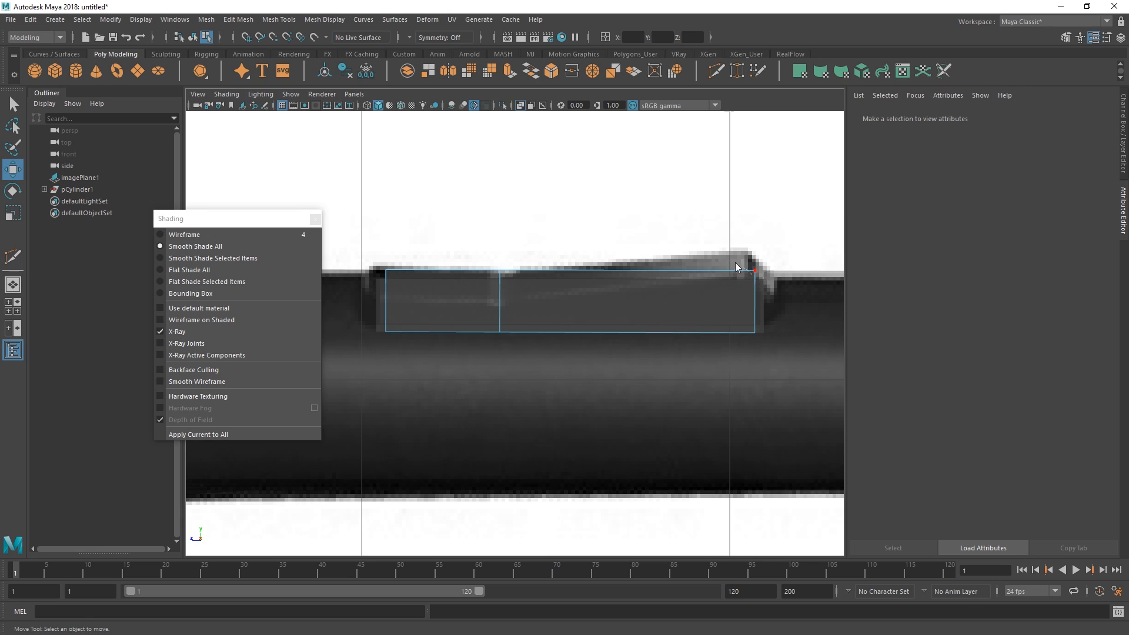
drag(746, 262, 761, 310)
drag(754, 236, 755, 218)
drag(735, 255, 726, 254)
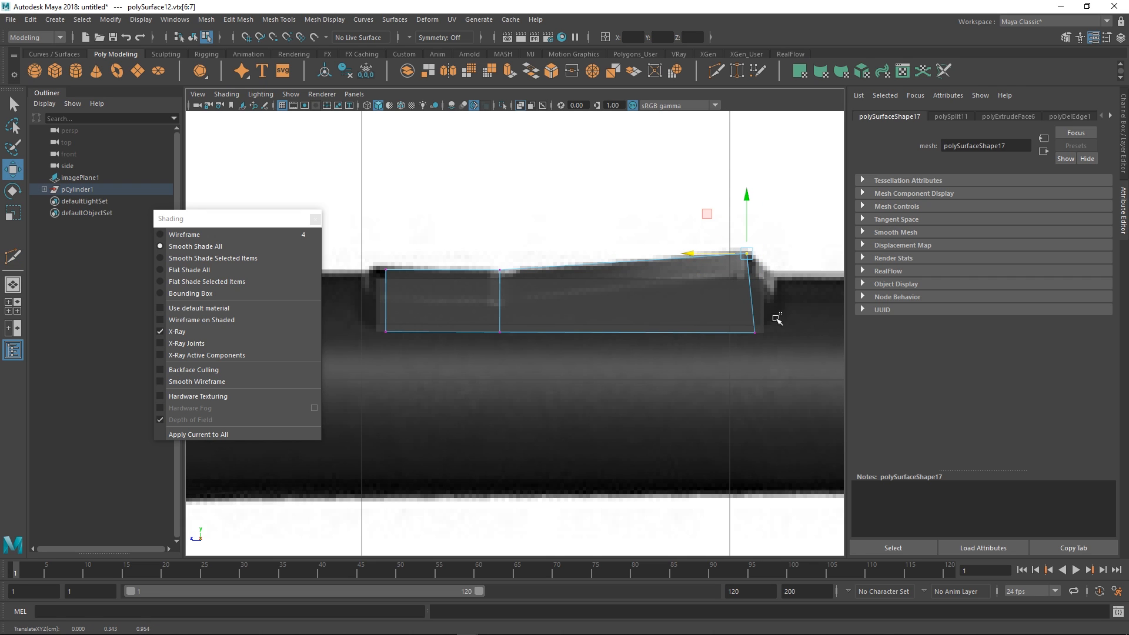
drag(776, 318, 650, 361)
middle_drag(650, 360, 679, 360)
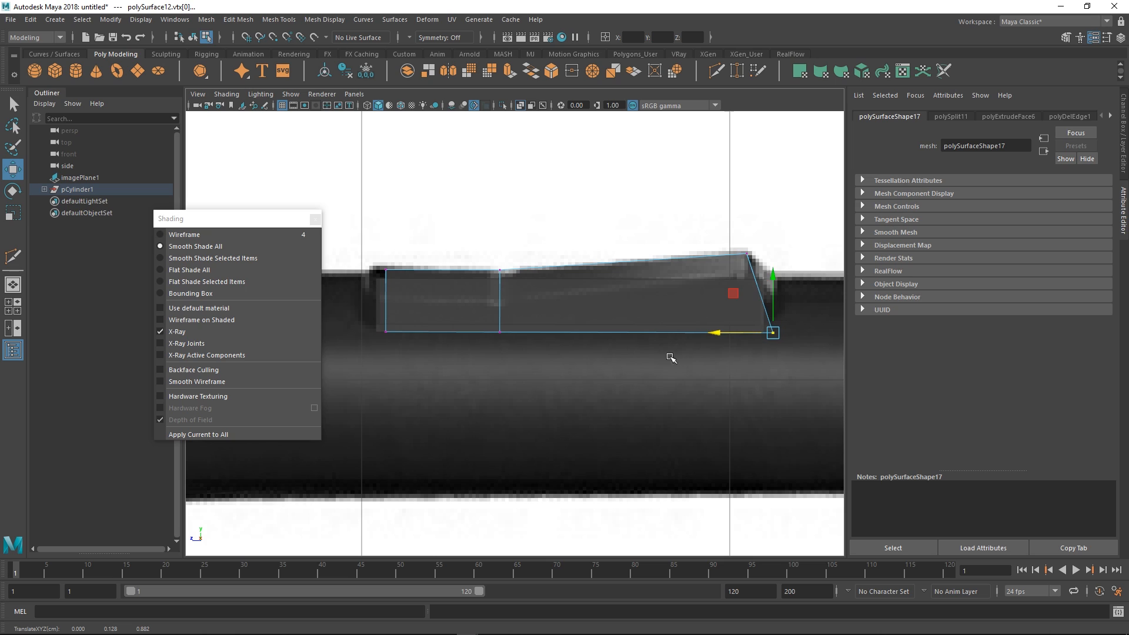
- Move the short section's end vertices outward to the end of the recess
alt+middle_drag(501, 328, 575, 332)
drag(484, 248, 389, 383)
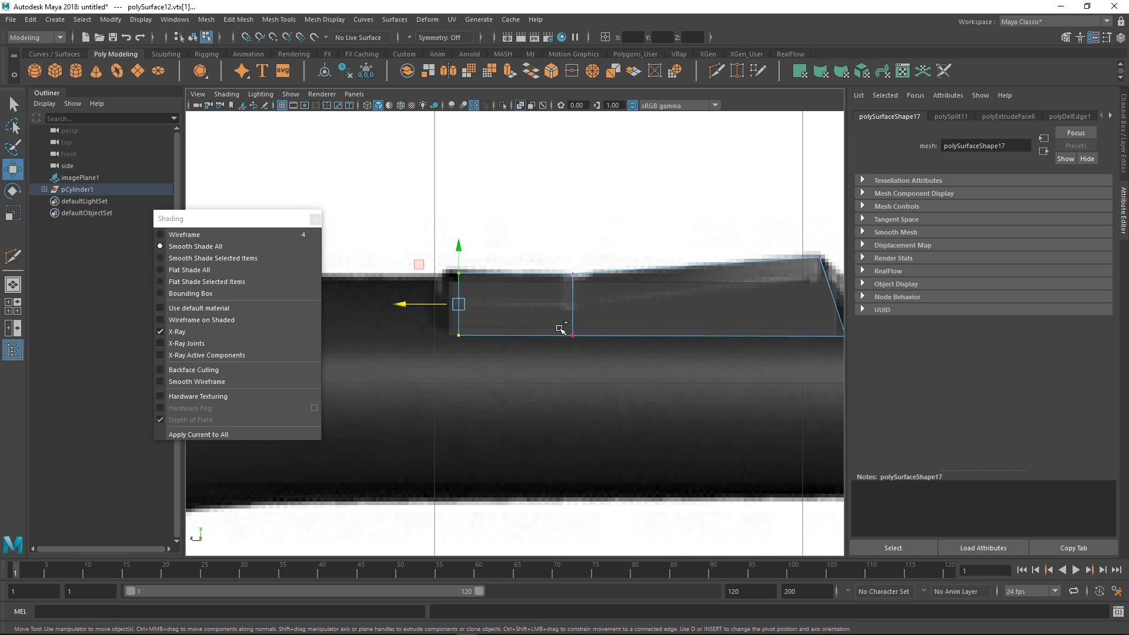
middle_drag(560, 329, 547, 329)
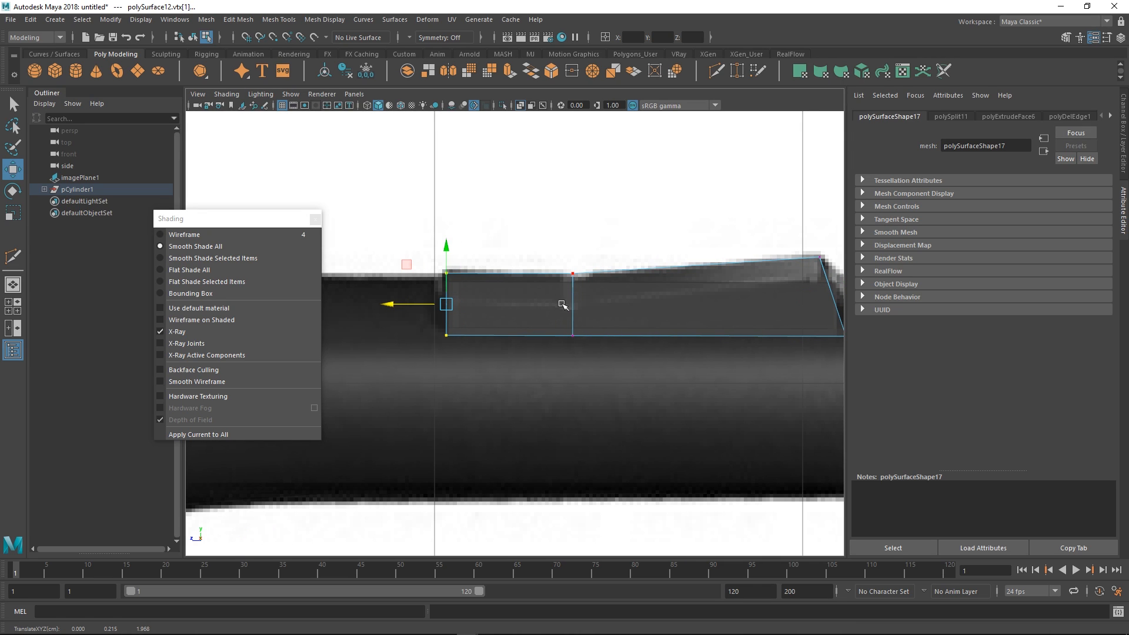
- Turn off X-Ray shading in the perspective view and scale the button block to fit the recess
key(space)
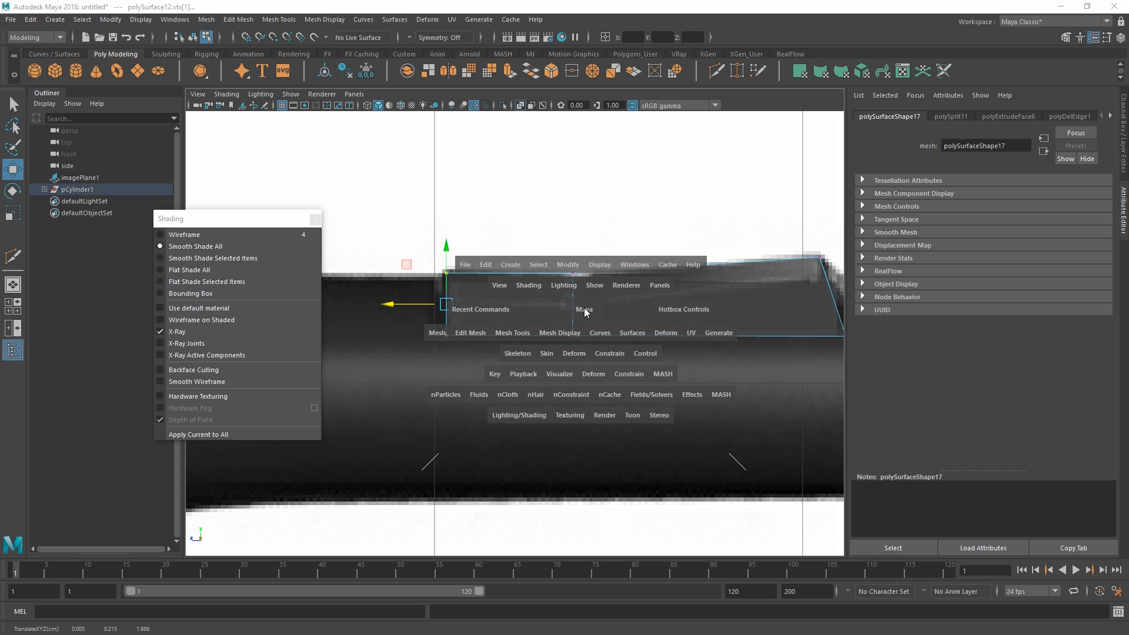
drag(583, 310, 625, 308)
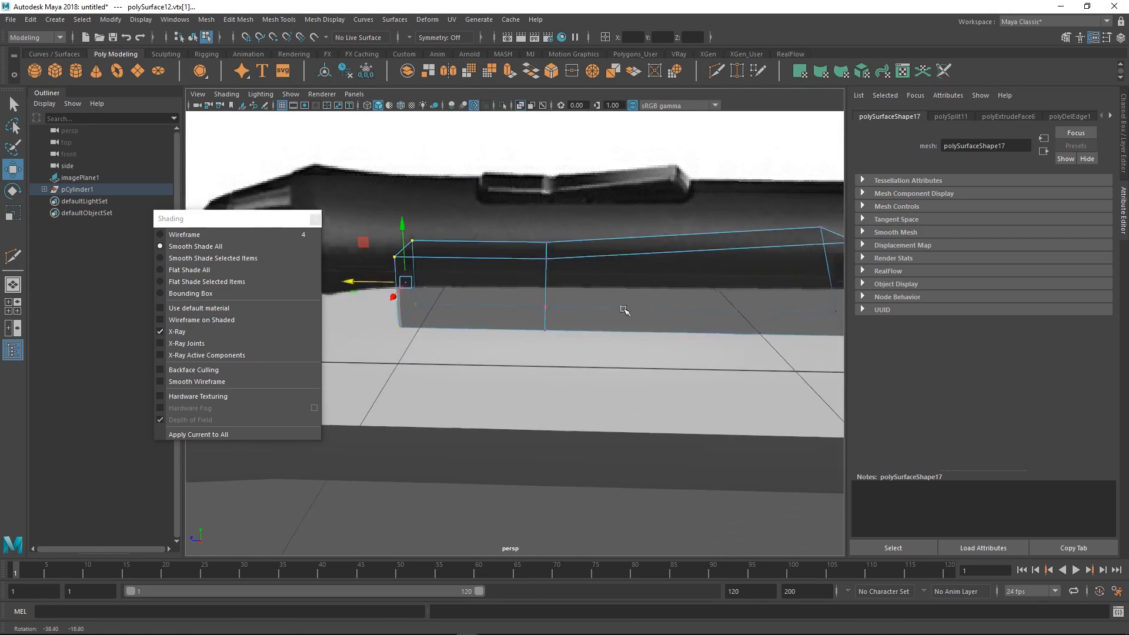
key(F8)
click(209, 331)
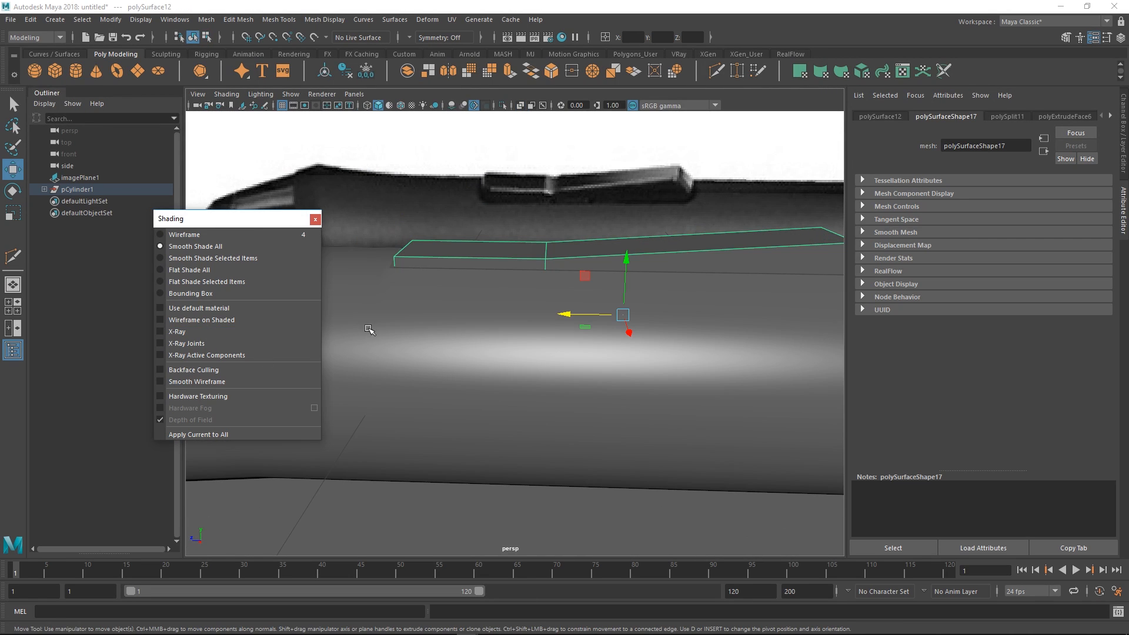
mouse_move(370, 328)
alt+mouse_down()
mouse_move(428, 378)
mouse_move(531, 335)
mouse_move(507, 325)
alt+mouse_up()
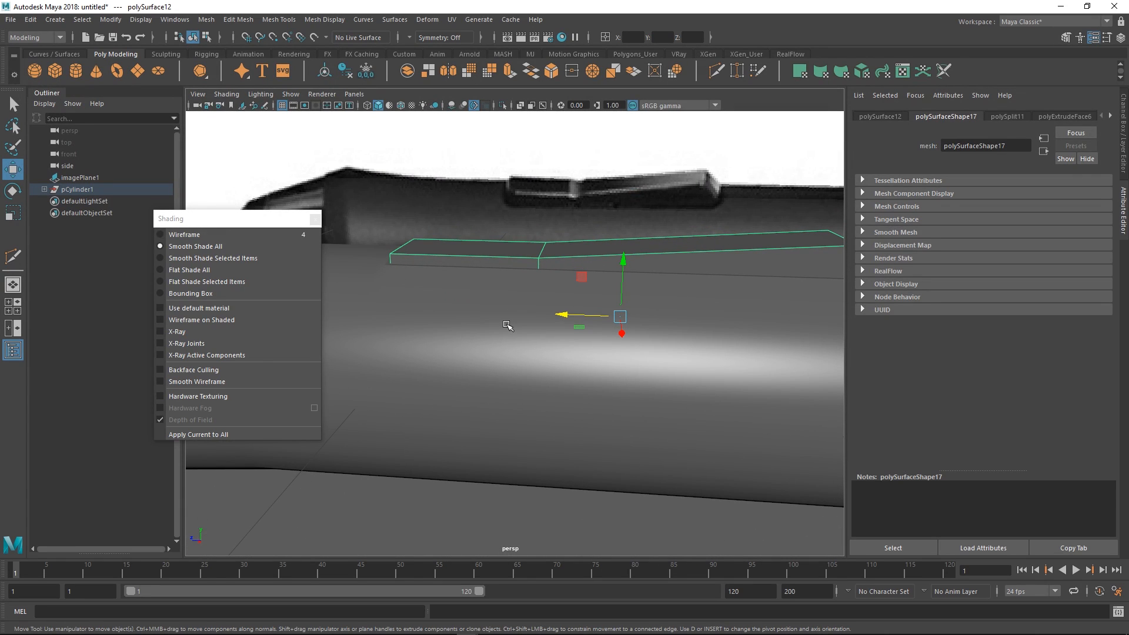
alt+drag(500, 291, 589, 384)
key(r)
drag(578, 340, 539, 286)
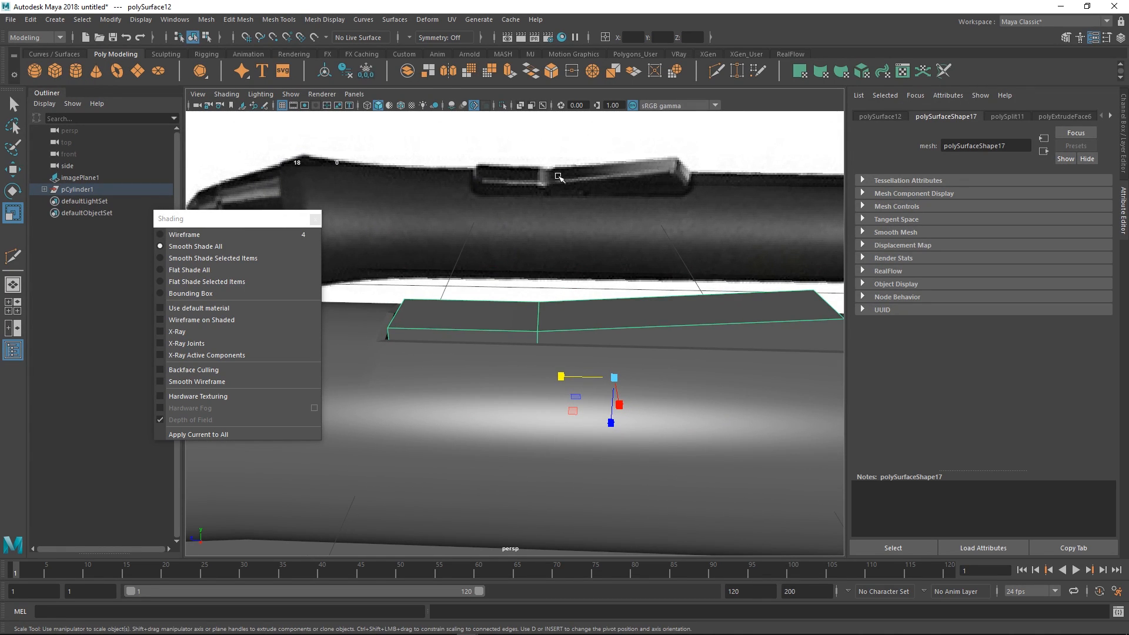
- Insert an edge loop beside the block's crosswise edge and another between the two with Multi-Cut
scroll(518, 336, up, 3)
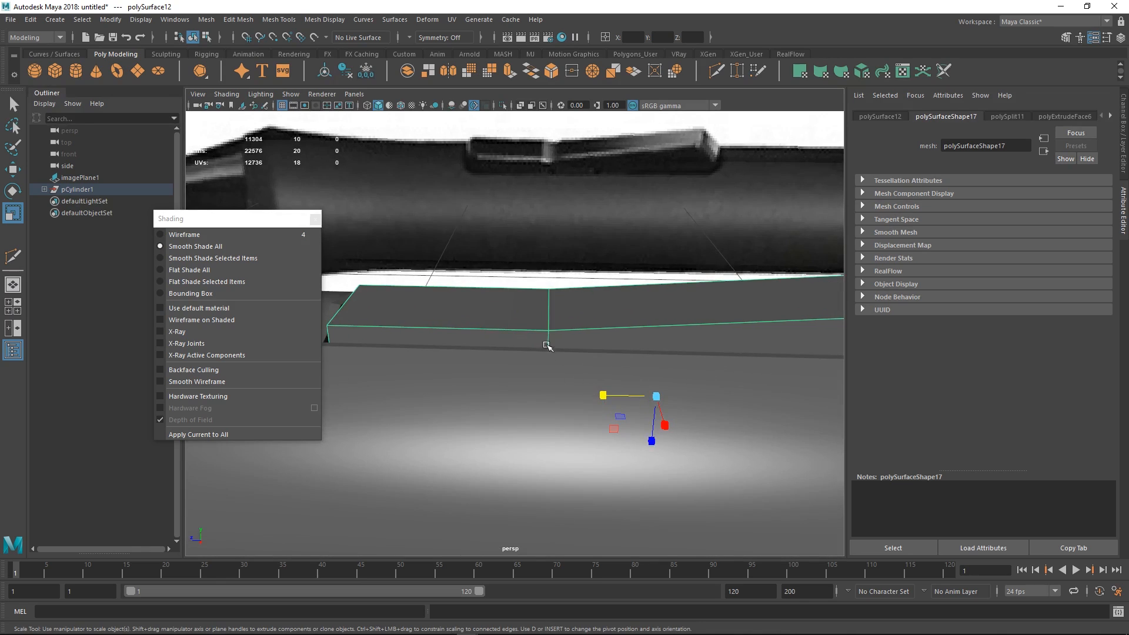
key(g)
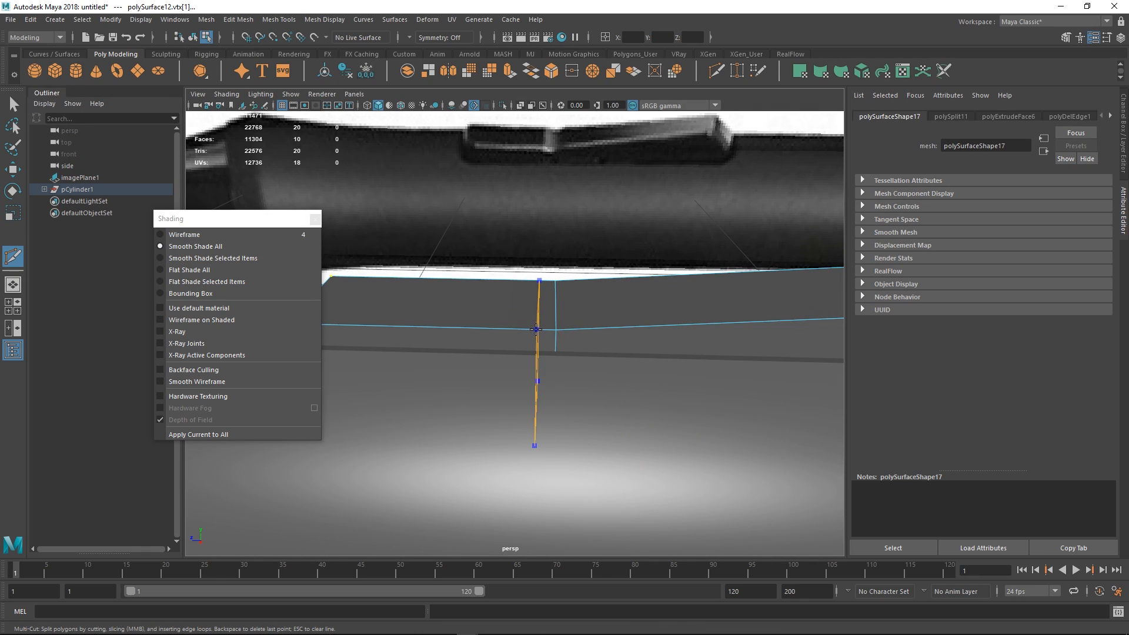
ctrl+click(534, 329)
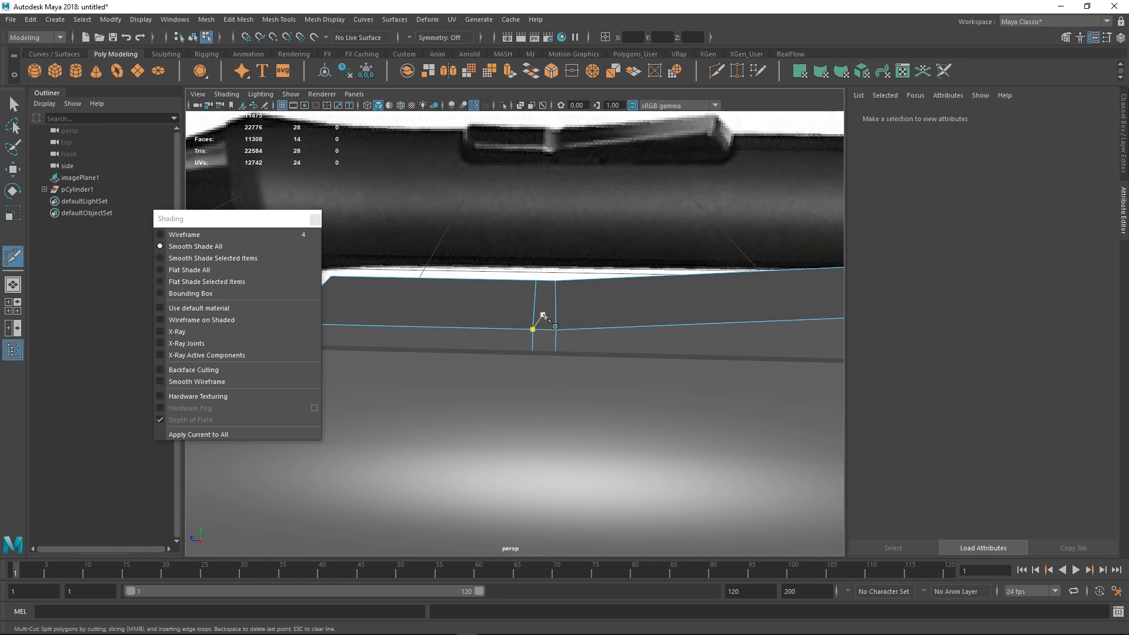
scroll(537, 324, up, 2)
ctrl+click(564, 323)
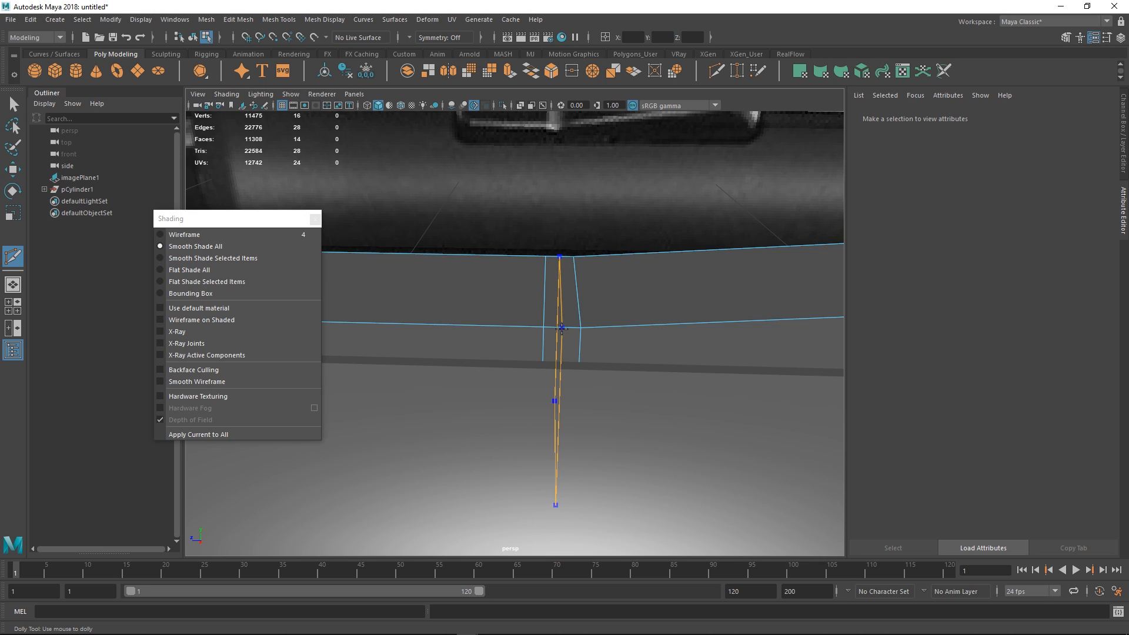
- Lower the middle of the three crosswise edge loops to form a V-shaped groove in the button
key(w)
double_click(565, 311)
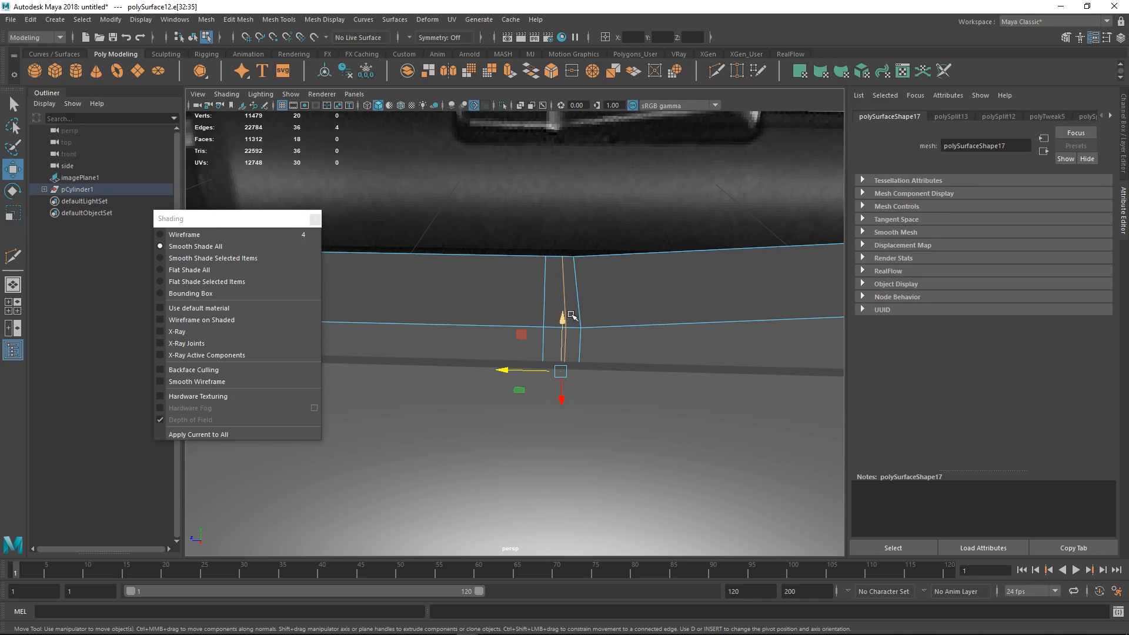
alt+drag(612, 321, 613, 246)
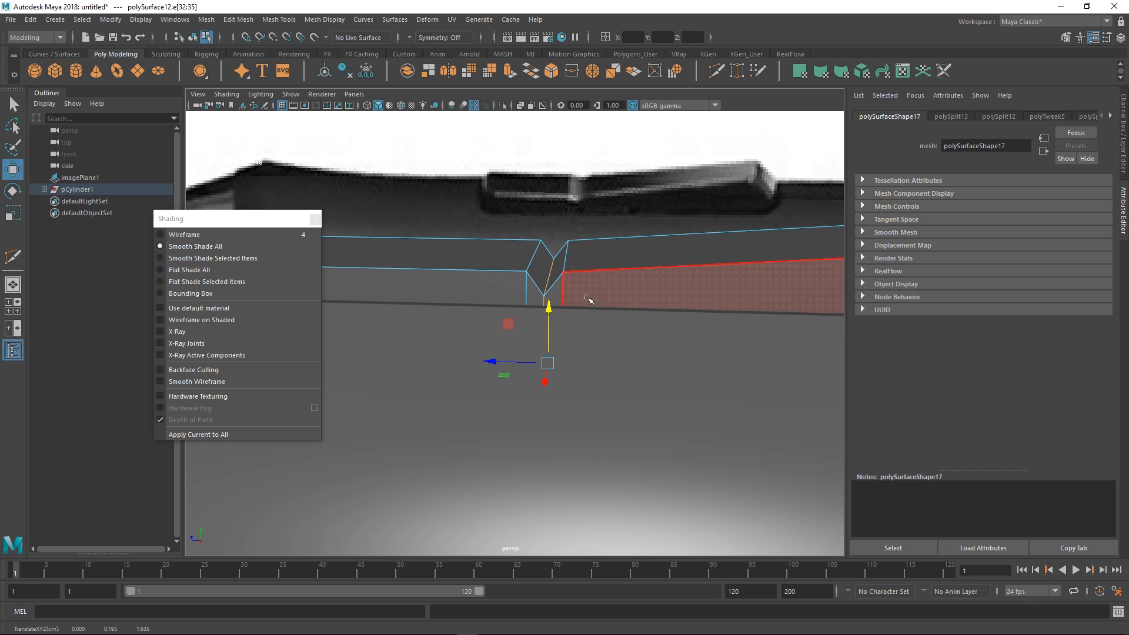
scroll(560, 287, up, 3)
- Insert one edge loop midway along each sloping wall of the V-shaped groove
right_drag(570, 294, 596, 266)
key(y)
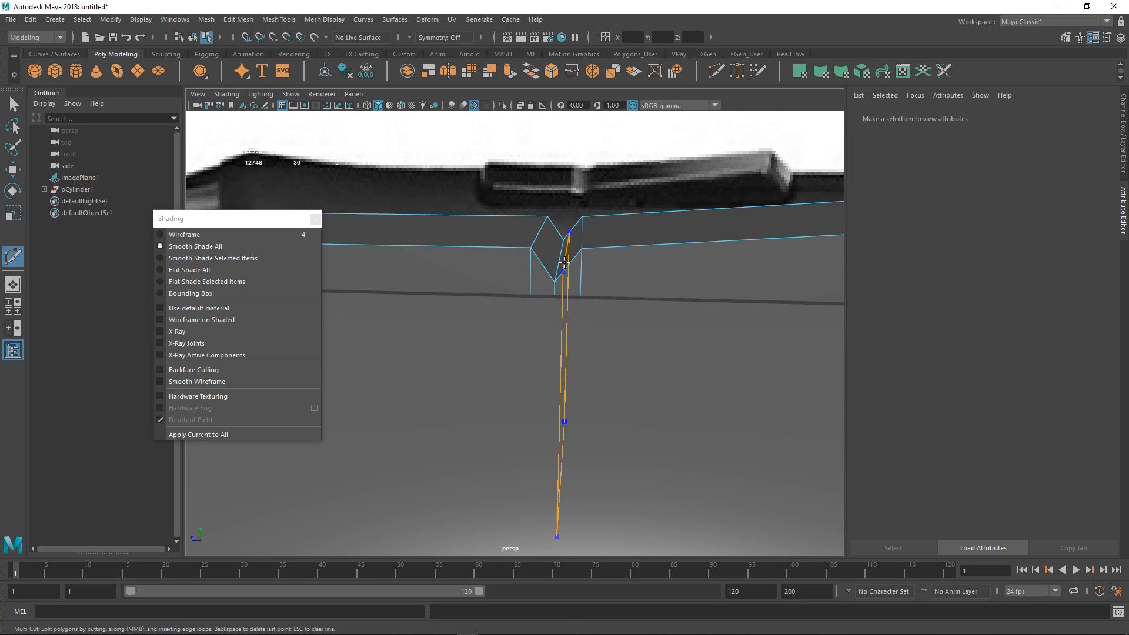
ctrl+click(569, 260)
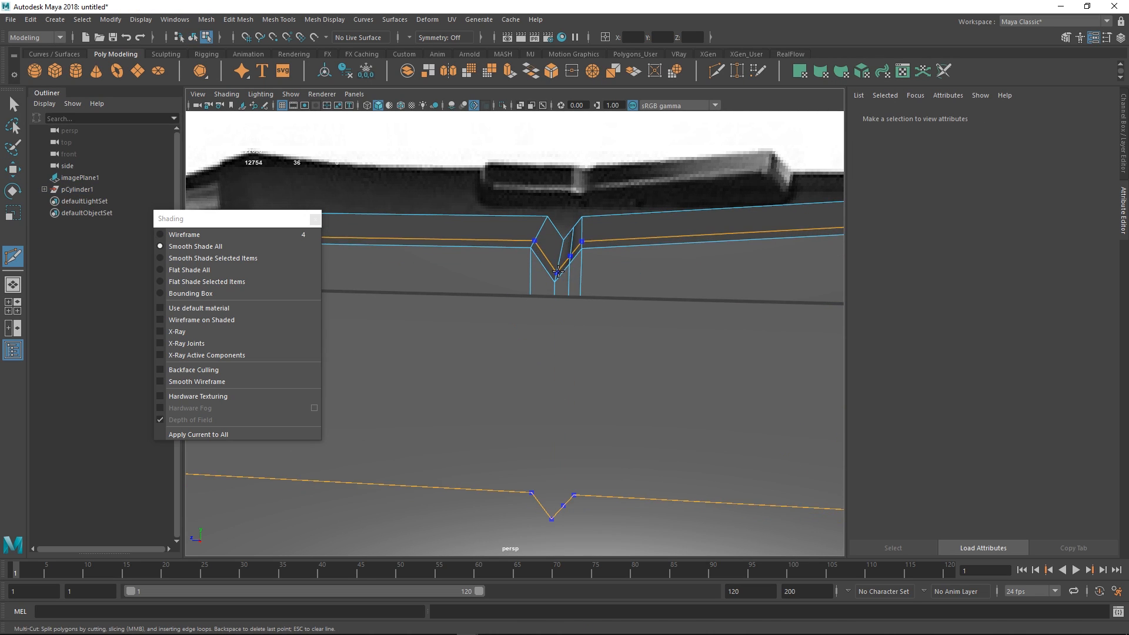
key(ctrl+z)
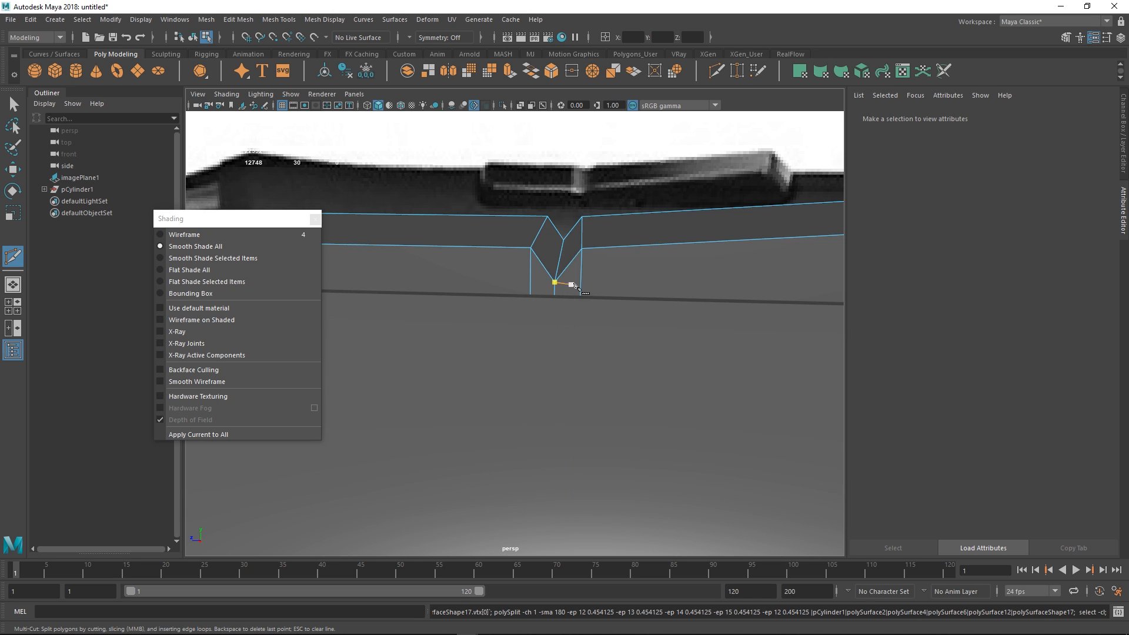
ctrl+drag(570, 264, 568, 267)
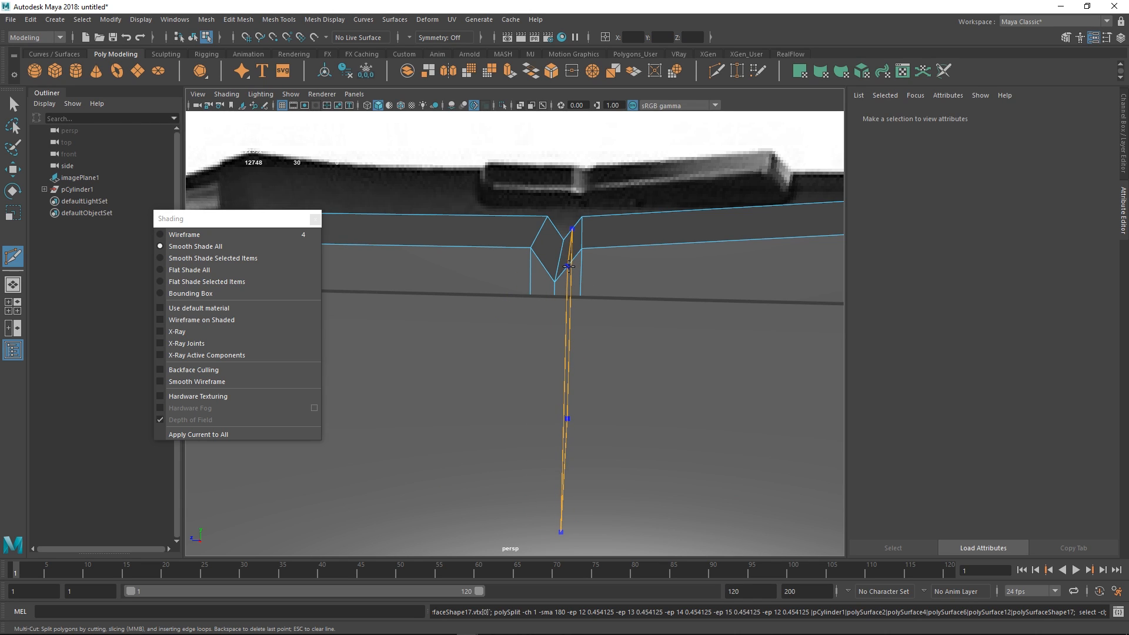
ctrl+click(542, 265)
key(w)
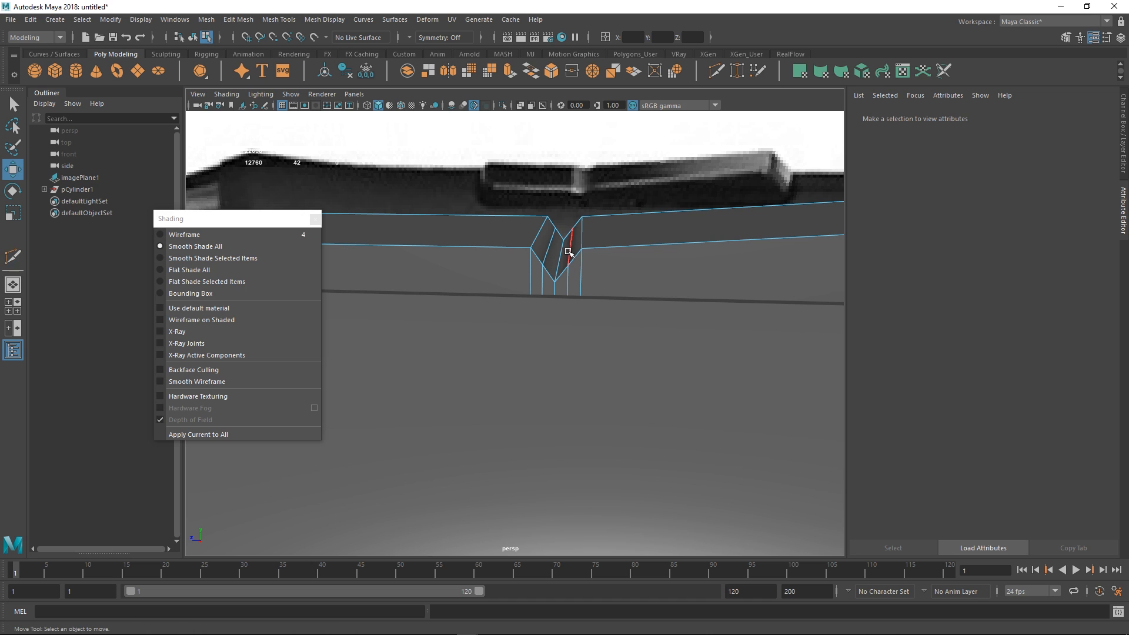
- Select the new edges on both groove walls and lower them slightly to round the groove's profile
click(568, 252)
key(q)
shift+click(546, 254)
key(w)
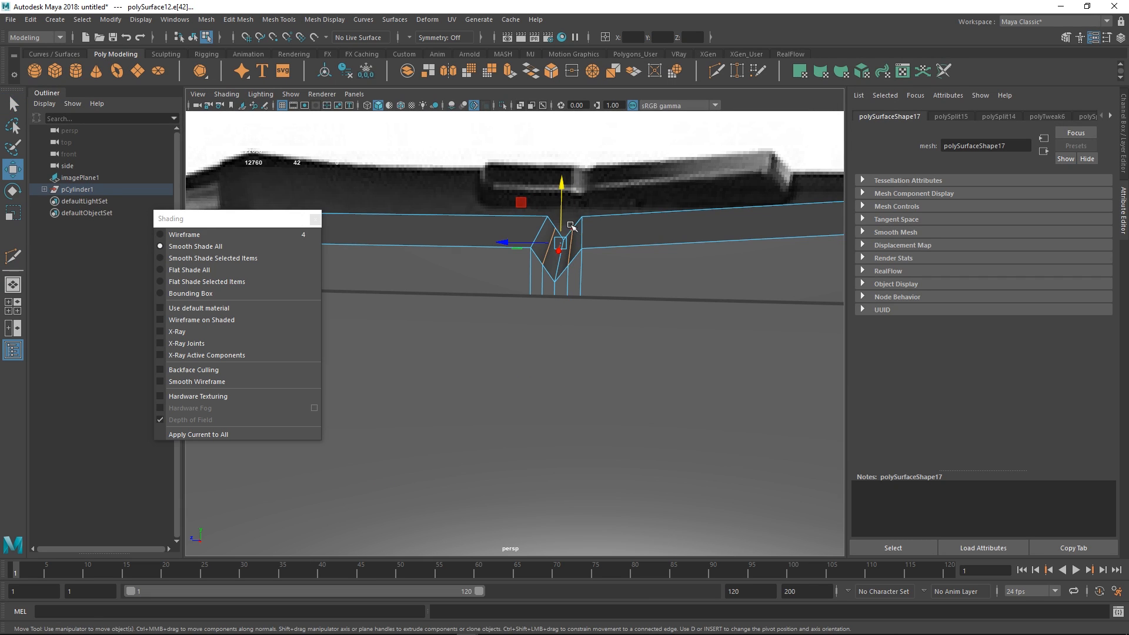
key(F8)
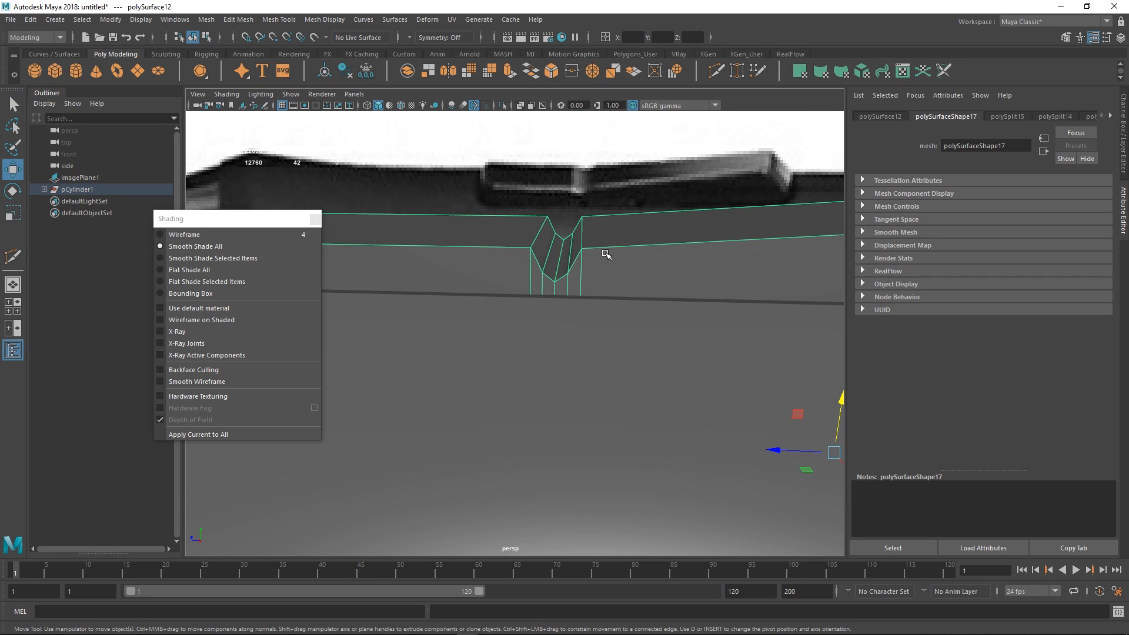
- Preview the button smoothed and isolated, and return it to the unsmoothed display
alt+drag(604, 252, 563, 324)
key(3)
key(ctrl+1)
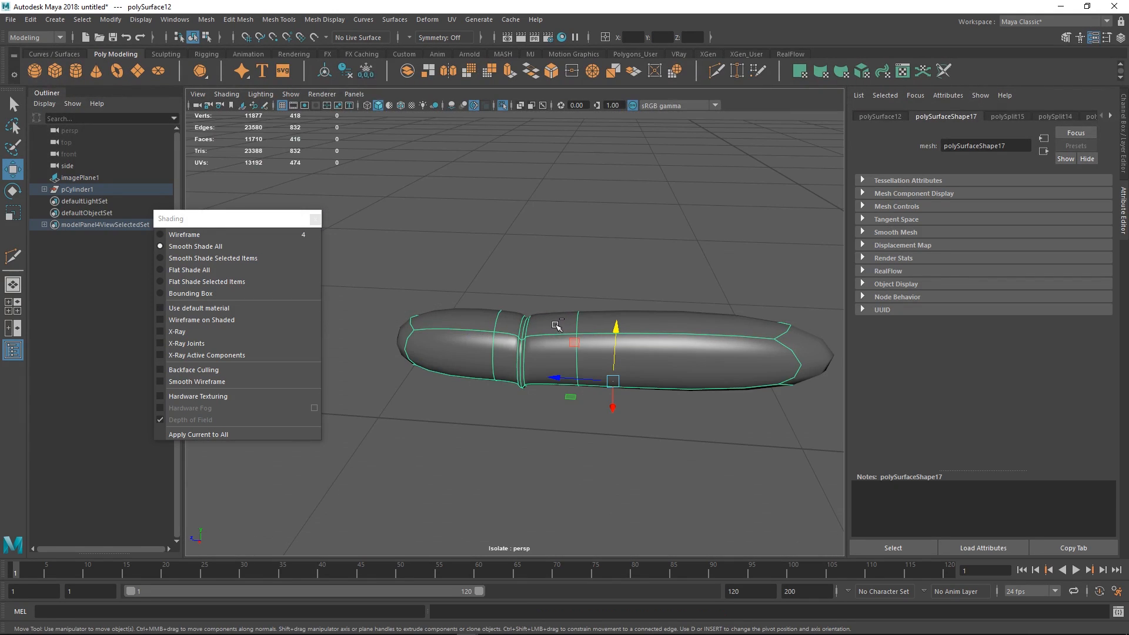
key(ctrl+1)
key(1)
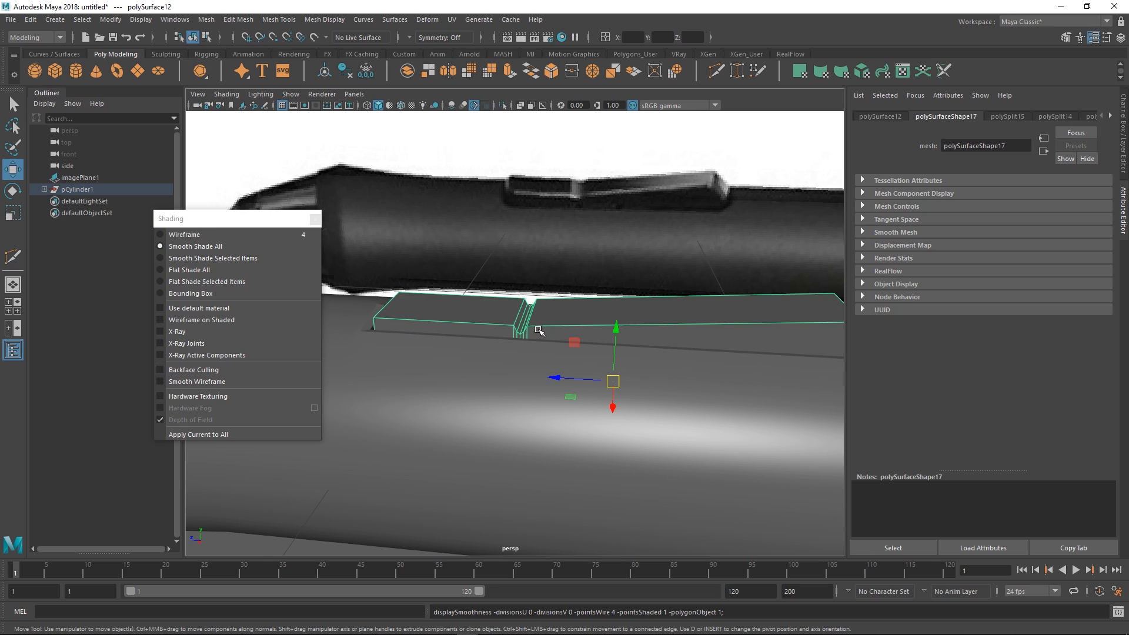
- Isolate the button and insert supporting edge loops along its upper rim and near the short section's end
key(ctrl+1)
mouse_move(536, 344)
alt+mouse_down()
mouse_move(574, 347)
mouse_move(528, 351)
alt+mouse_up()
key(y)
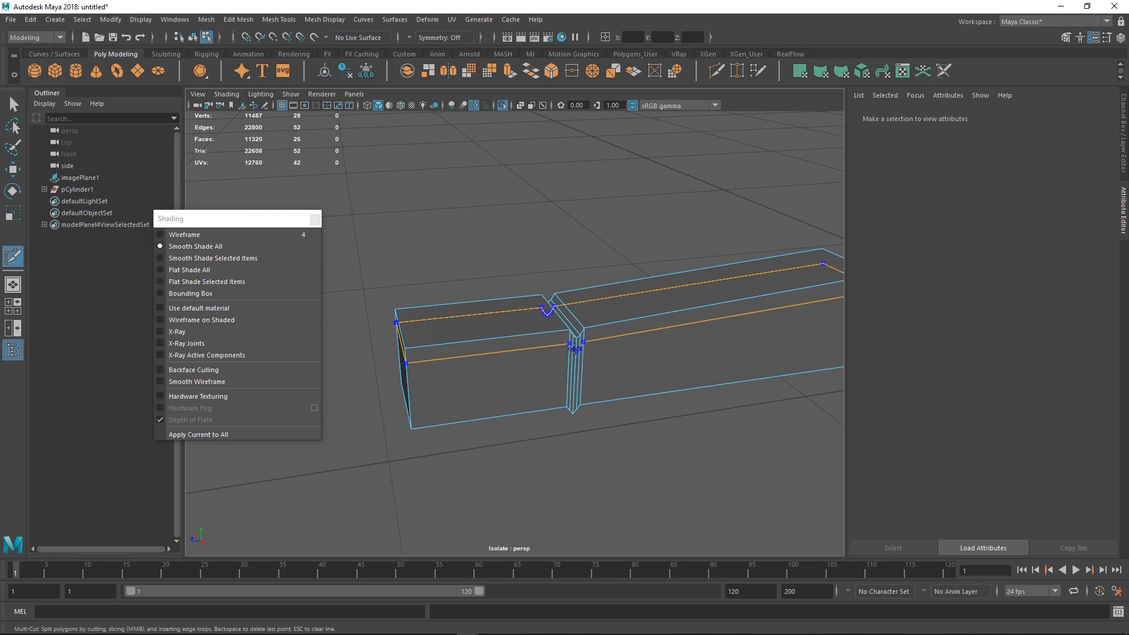
ctrl+click(575, 347)
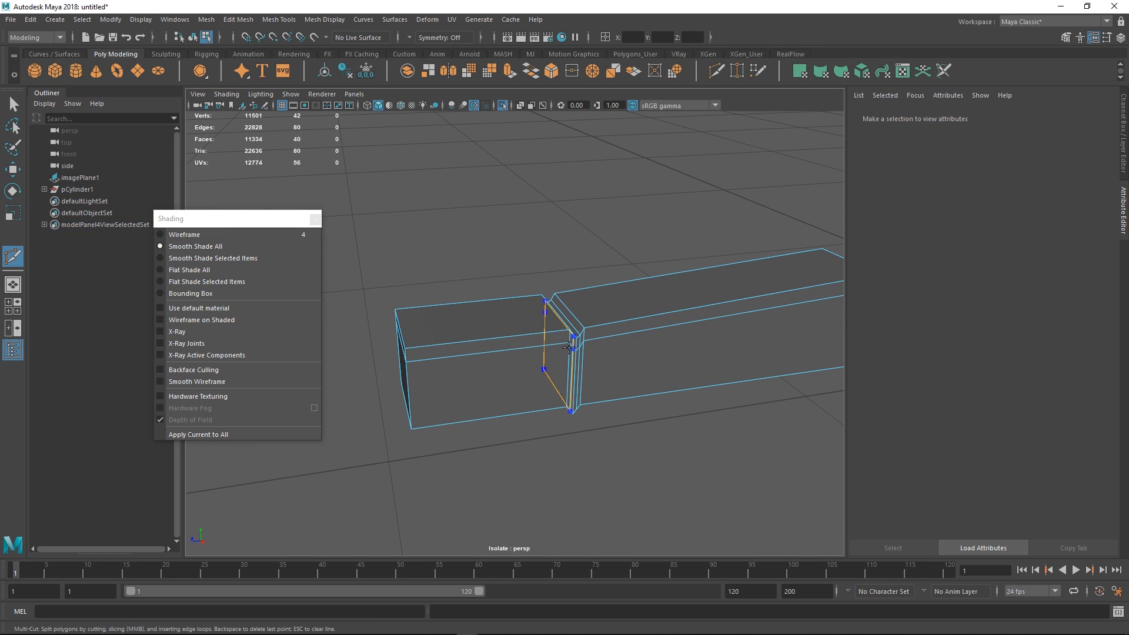
ctrl+click(428, 351)
- Insert supporting edge loops beside the groove, near the long section's end, and along both long sides of the button
alt+drag(470, 372, 445, 369)
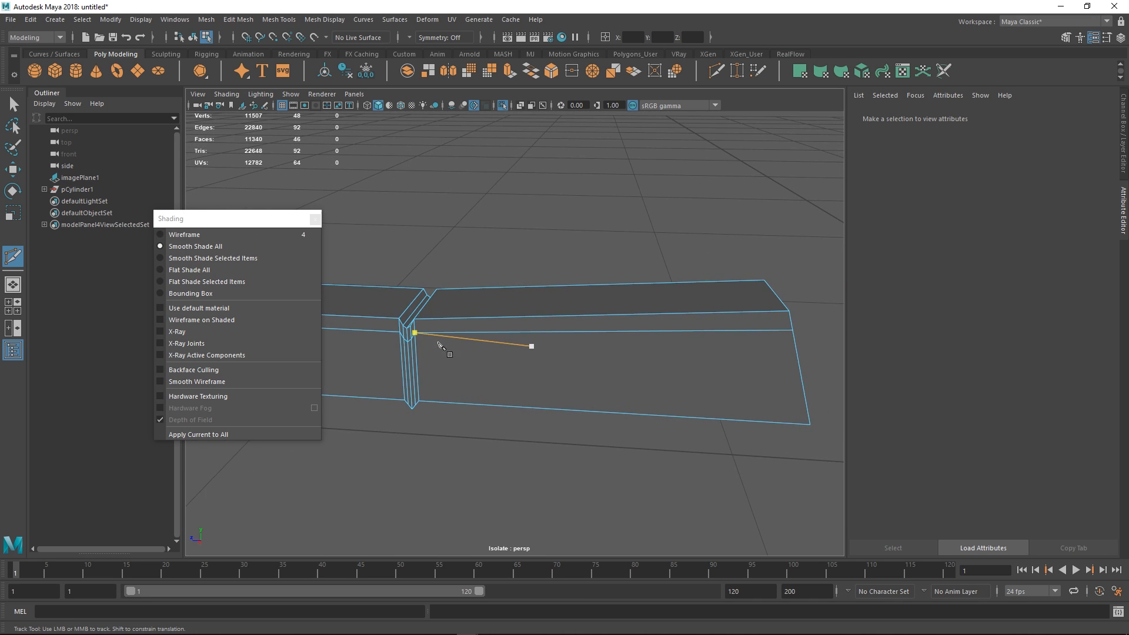
alt+drag(565, 311, 559, 315)
alt+middle_drag(559, 315, 489, 316)
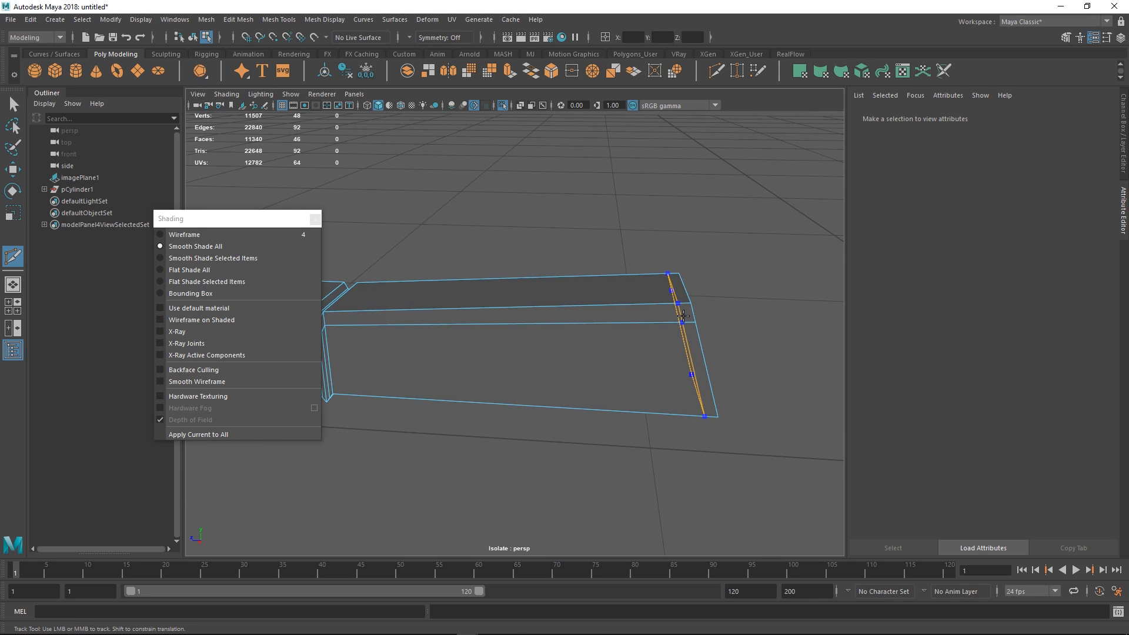
ctrl+click(681, 313)
alt+drag(682, 313, 492, 371)
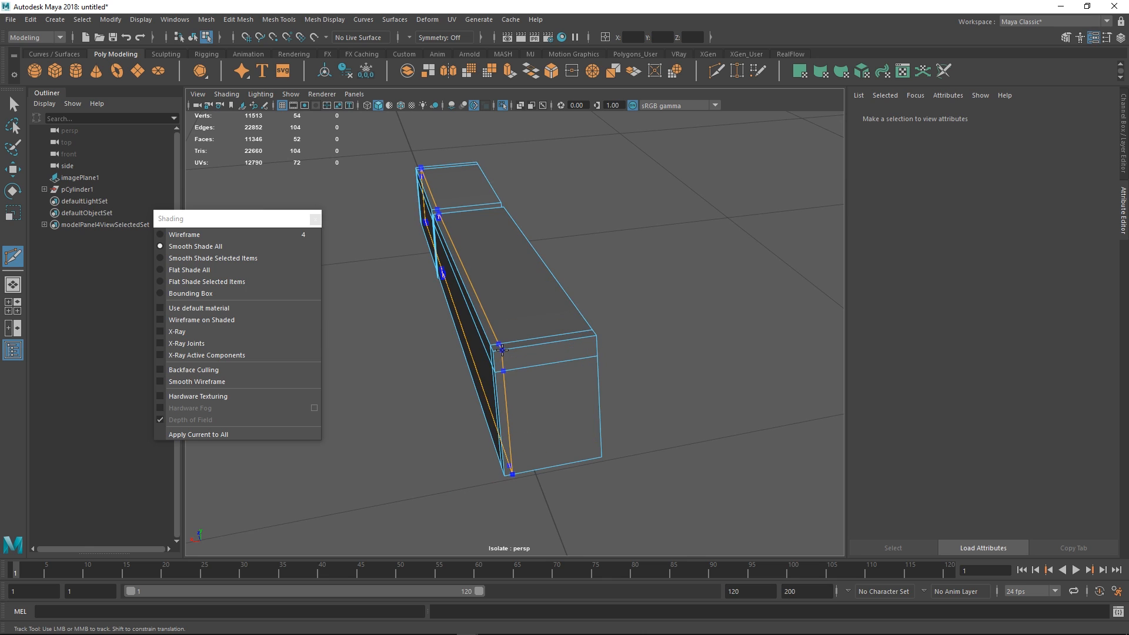
ctrl+click(504, 350)
click(585, 335)
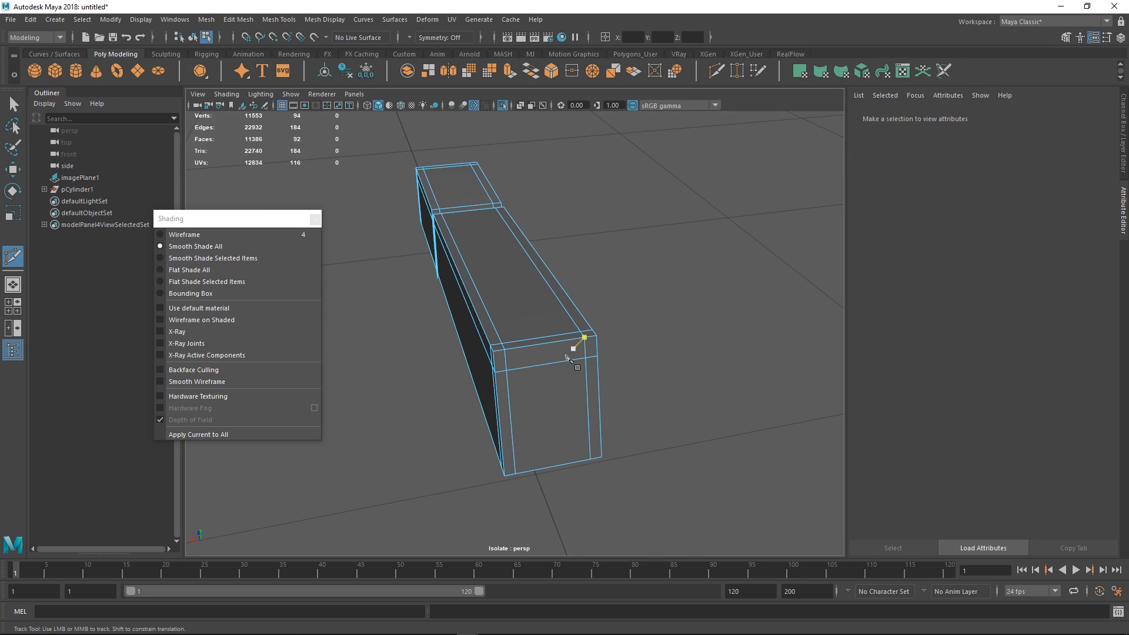
- Display the button smoothed and exit isolation to compare it with the reference pen
key(q)
key(3)
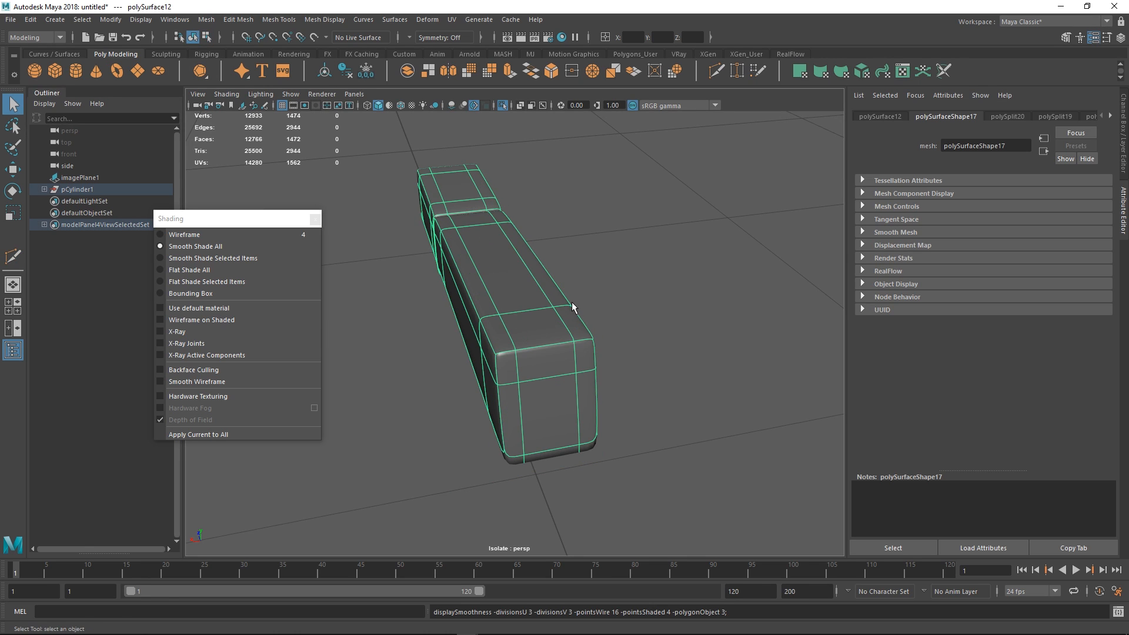
click(582, 299)
alt+drag(490, 354, 518, 339)
click(512, 346)
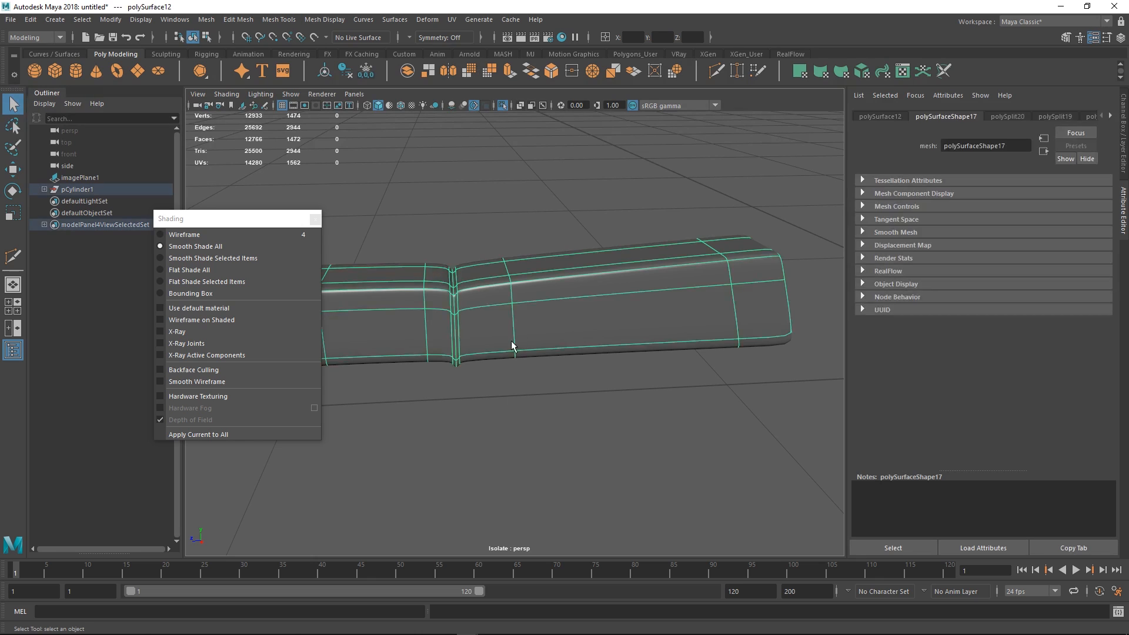
key(ctrl+1)
alt+right_drag(559, 362, 489, 358)
click(496, 465)
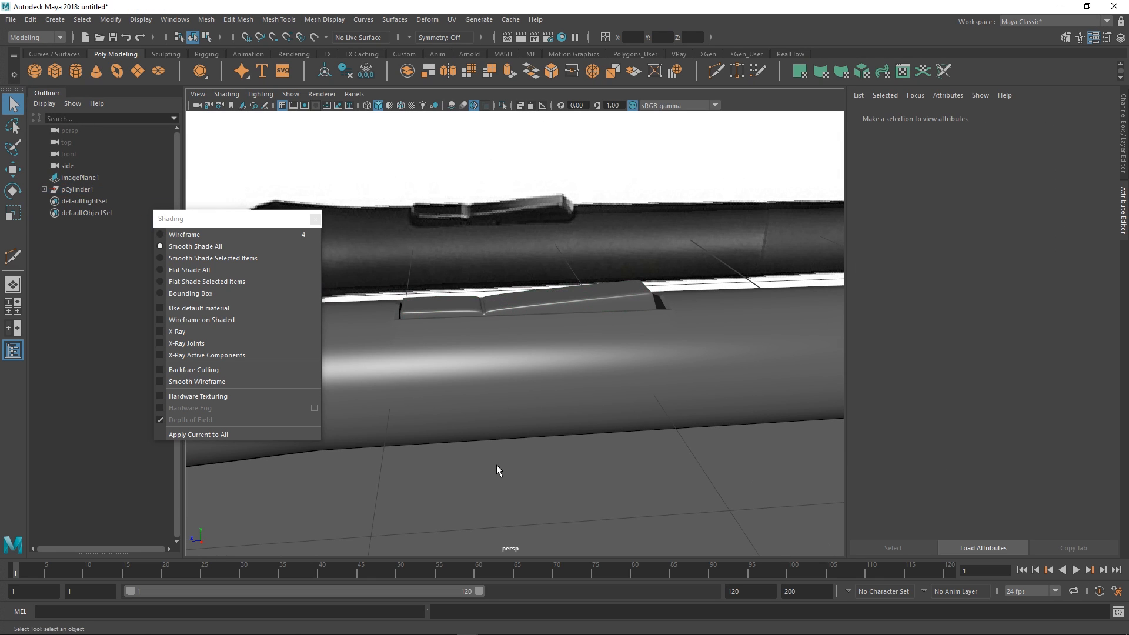
mouse_move(533, 372)
alt+mouse_down()
mouse_move(540, 413)
mouse_move(534, 389)
alt+mouse_up()
alt+drag(501, 327, 575, 353)
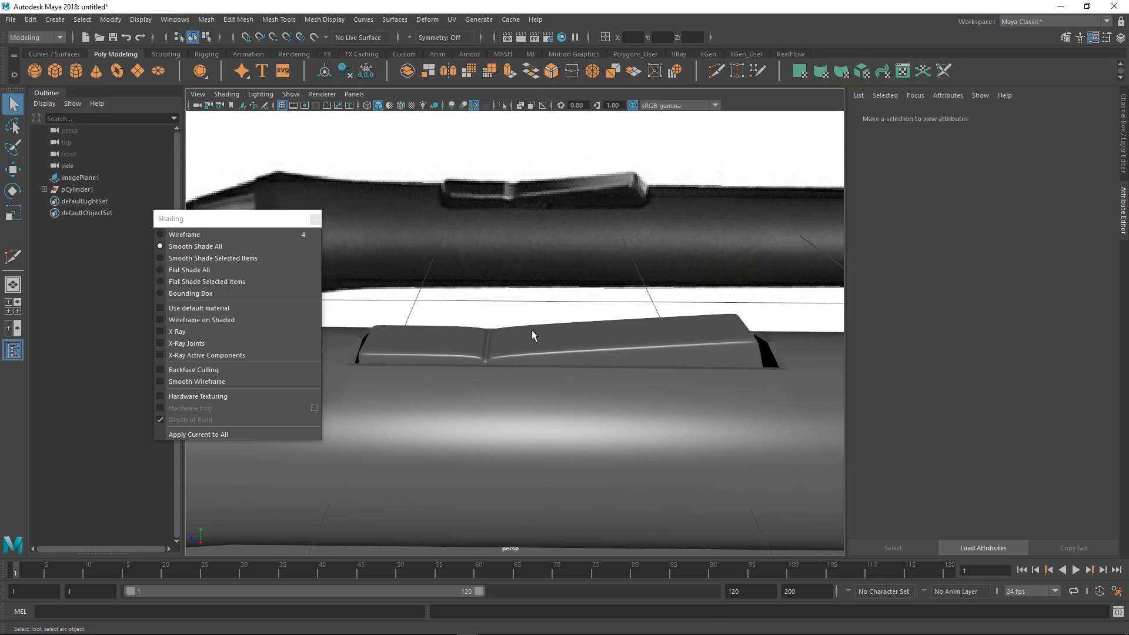
- Insert a supporting edge loop on each side of the button's groove and return the button to smoothed display
click(532, 336)
alt+right_drag(480, 349, 543, 376)
mouse_move(544, 377)
alt+mouse_down()
mouse_move(489, 397)
mouse_move(527, 368)
alt+mouse_up()
key(y)
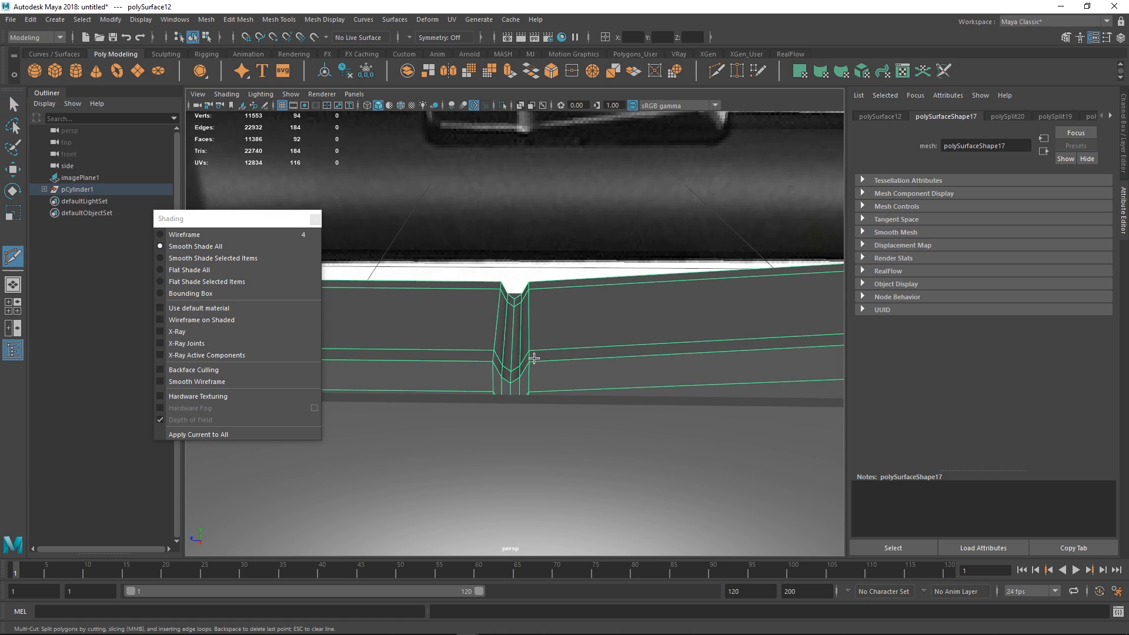
ctrl+click(487, 353)
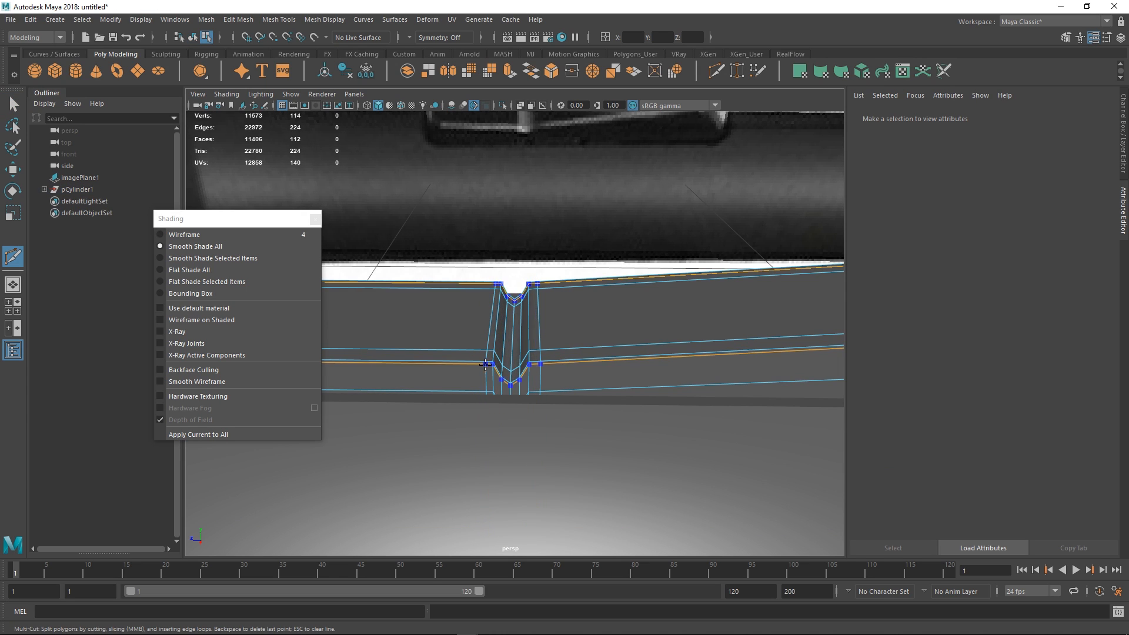
key(q)
right_drag(531, 340, 579, 318)
key(3)
- Inspect the smoothed button in its recess against the reference image from several angles and distances
alt+right_drag(658, 332, 405, 306)
click(492, 456)
alt+right_drag(491, 456, 499, 361)
alt+drag(499, 361, 521, 382)
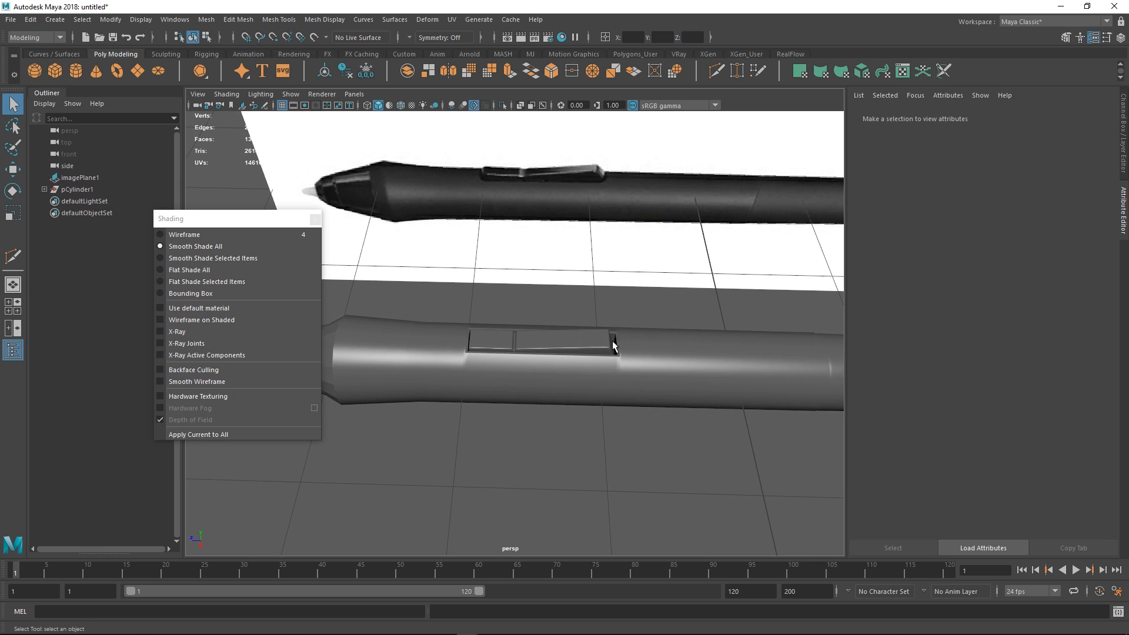
alt+middle_drag(613, 343, 541, 349)
alt+right_drag(540, 350, 618, 394)
mouse_move(560, 382)
alt+mouse_down()
mouse_move(562, 370)
mouse_move(550, 376)
alt+mouse_up()
click(566, 373)
click(541, 344)
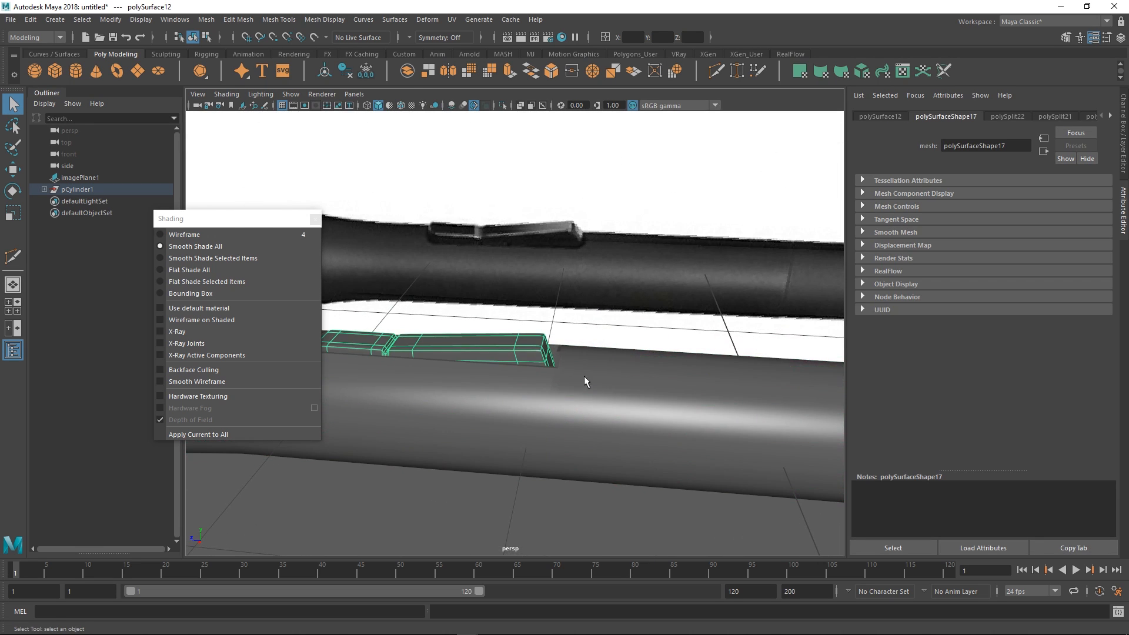
alt+right_drag(584, 377, 482, 376)
click(473, 481)
mouse_move(519, 379)
alt+mouse_down()
mouse_move(523, 406)
mouse_move(532, 387)
alt+mouse_up()
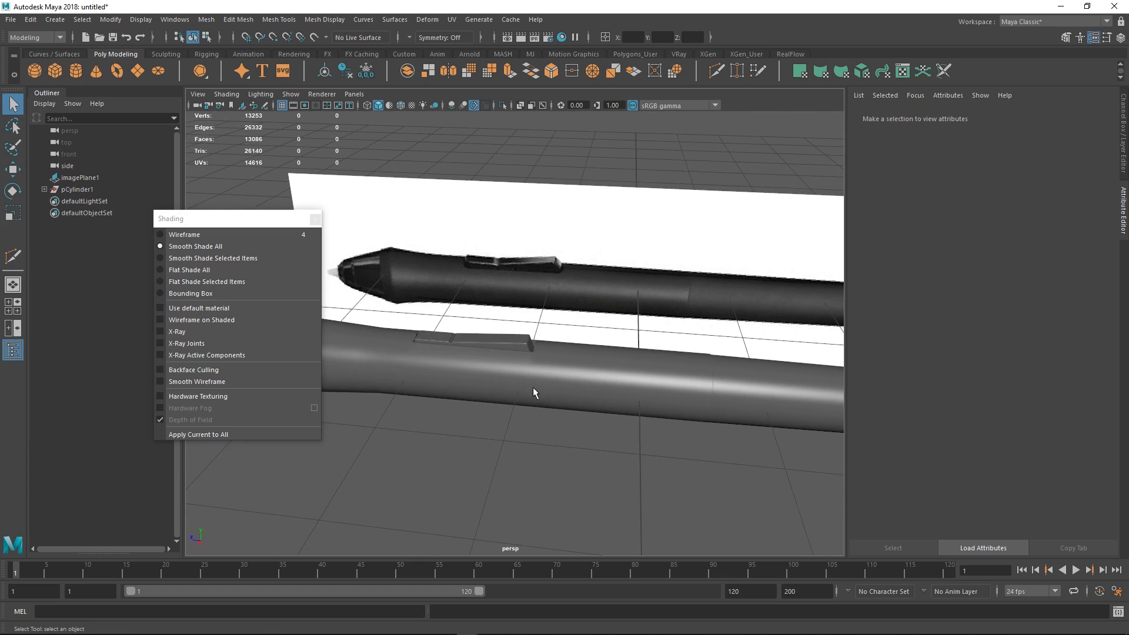
alt+right_drag(623, 369, 570, 362)
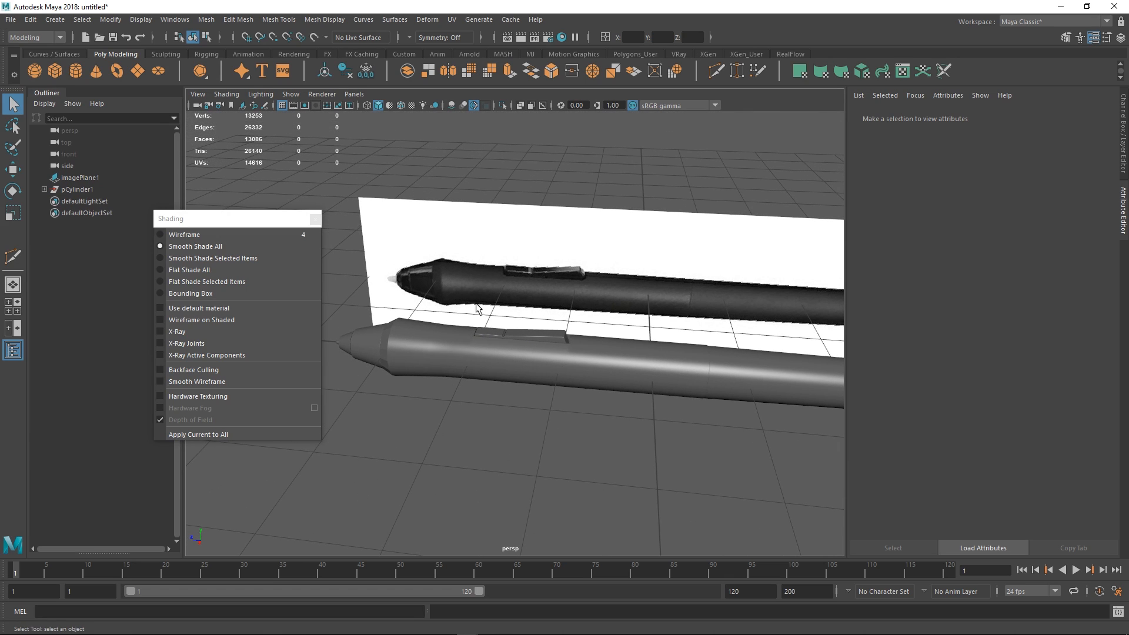
- Close the floating Shading window and display all pen parts smoothed
click(315, 219)
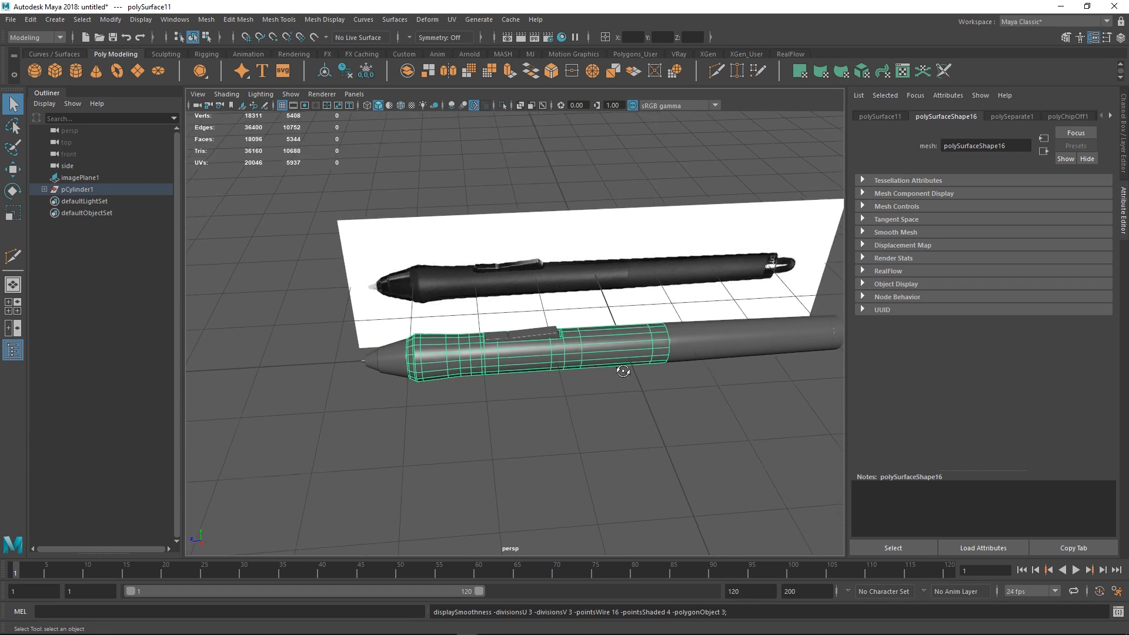
alt+drag(438, 404, 520, 368)
drag(799, 375, 229, 300)
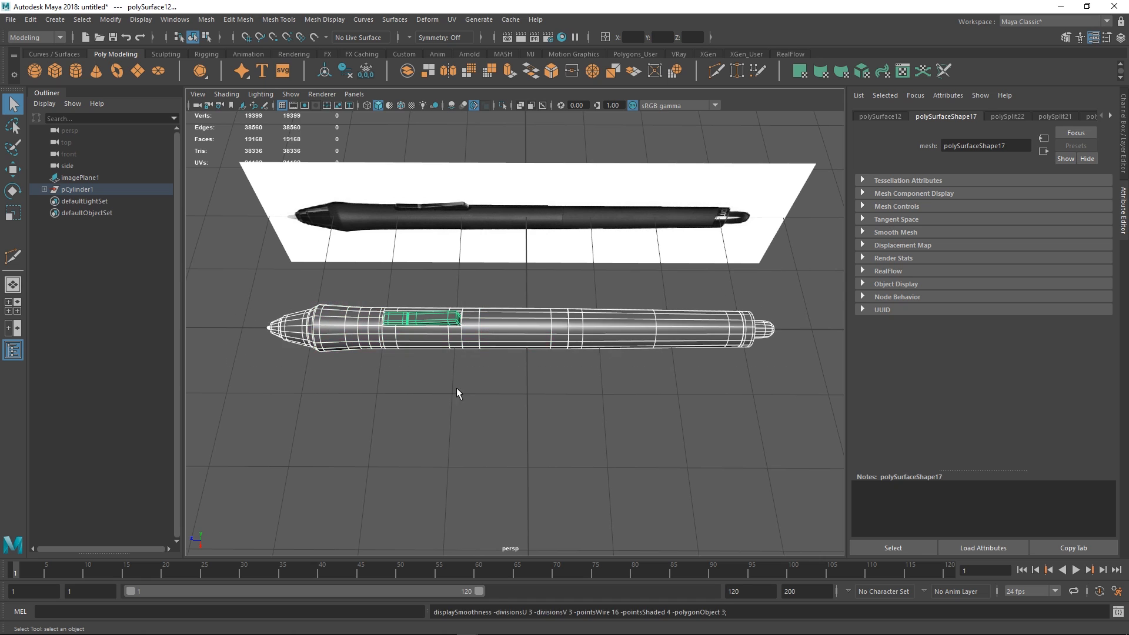
click(460, 389)
- Hide the viewport grid and view the complete pen beside its reference image
alt+drag(460, 388, 498, 326)
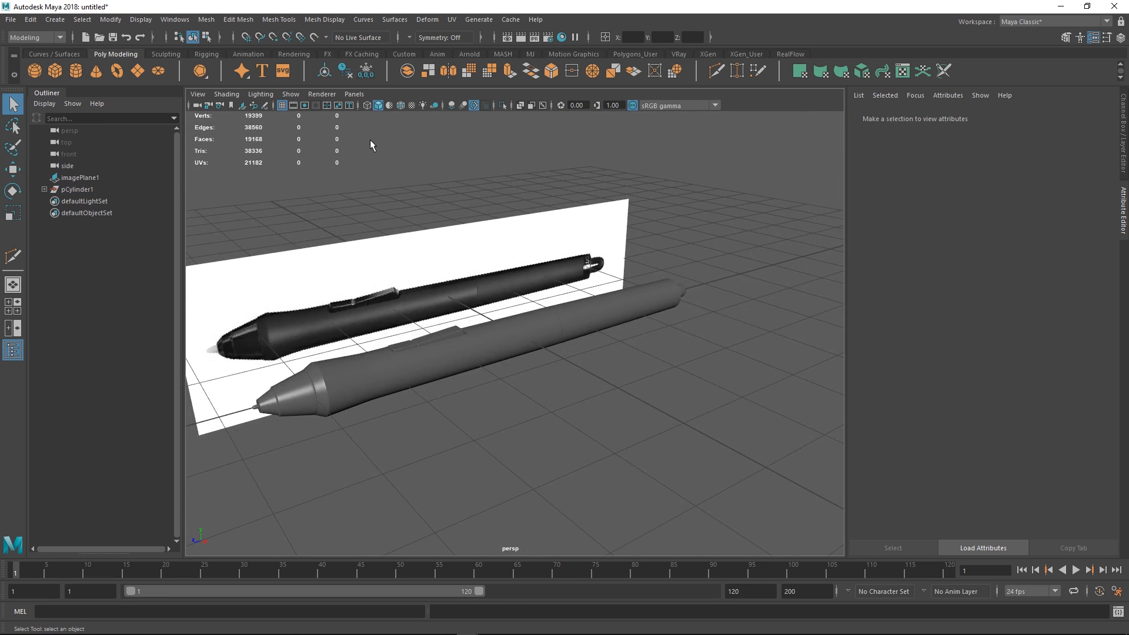
click(282, 105)
alt+middle_drag(446, 327, 506, 325)
alt+drag(507, 325, 569, 341)
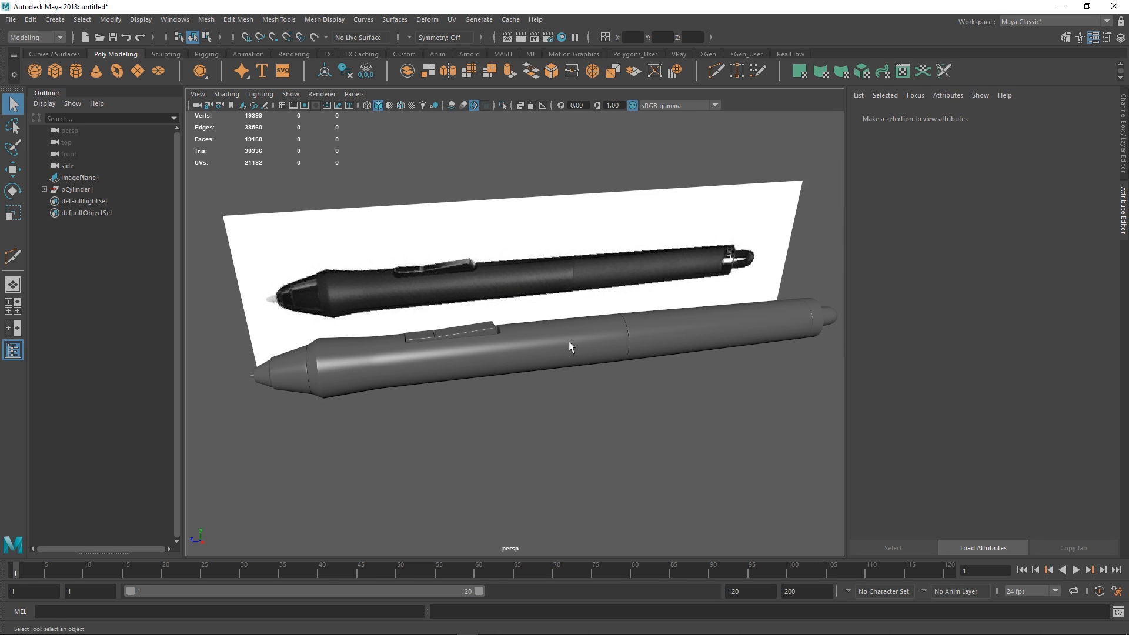